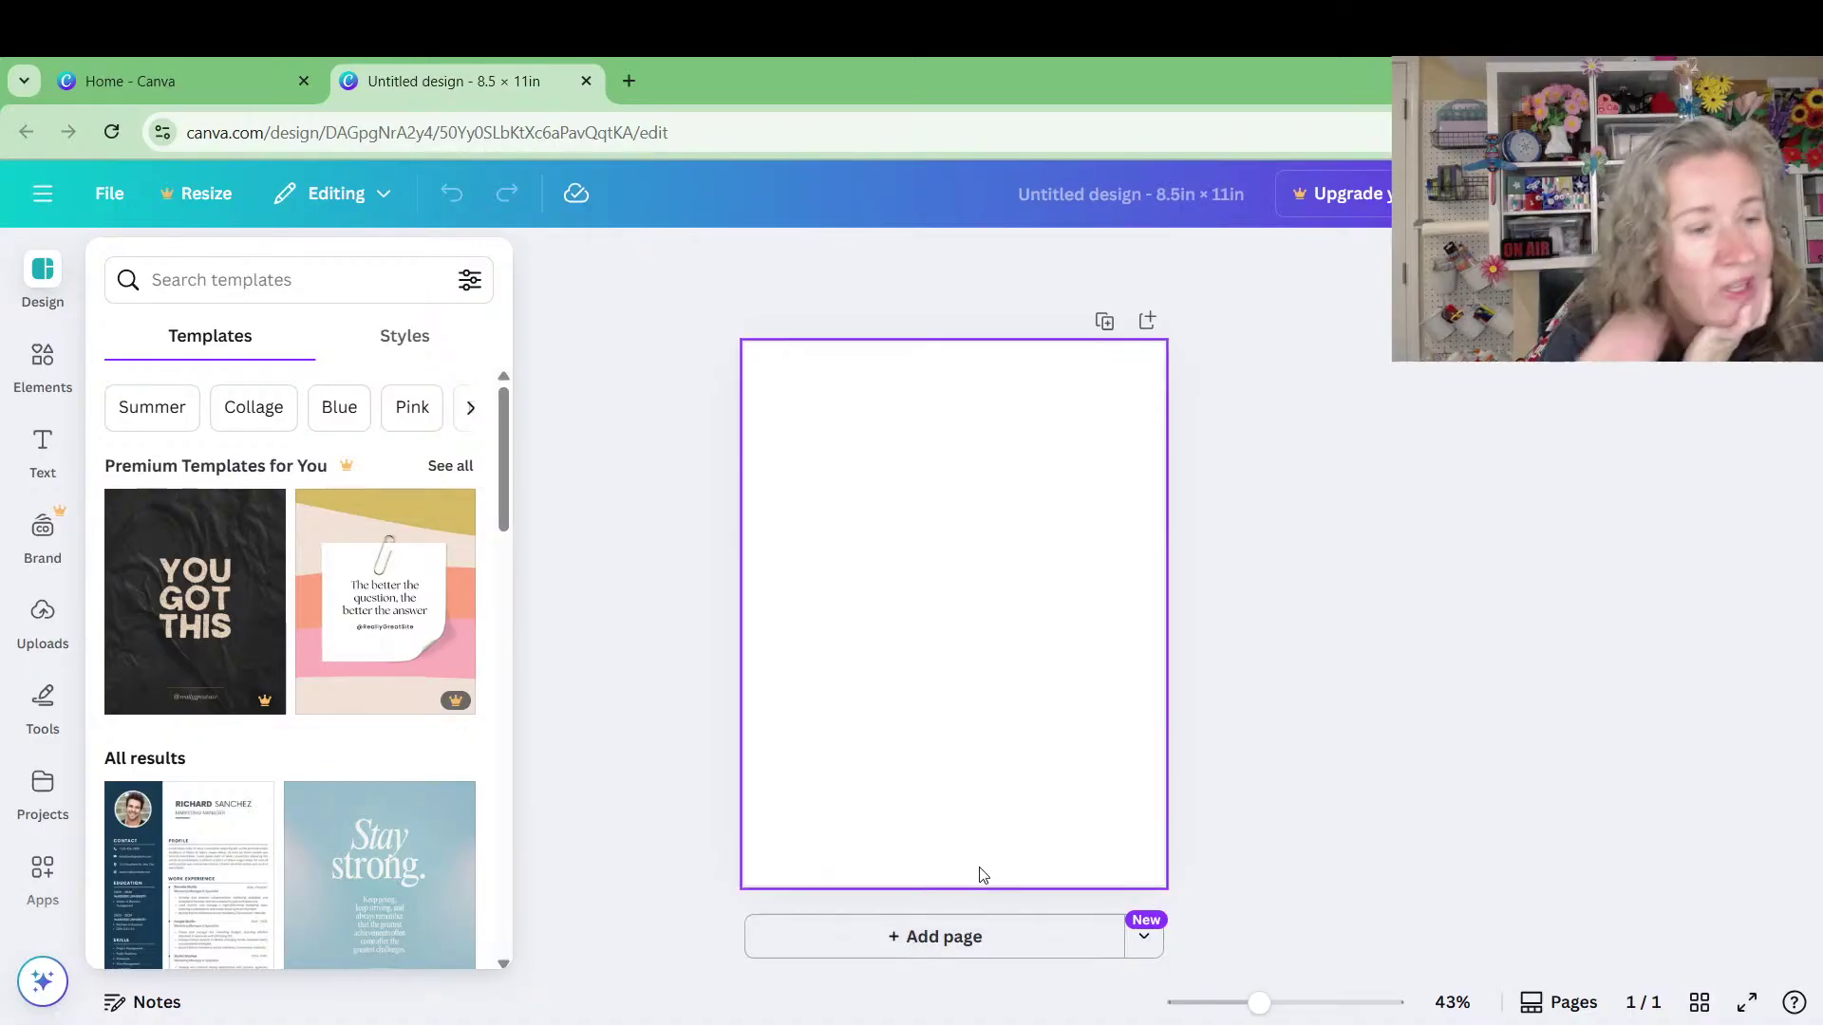
Search the elements library for "happy birthday" and show all matching graphics
{"action": "left_click", "coordinate": [53, 390]}
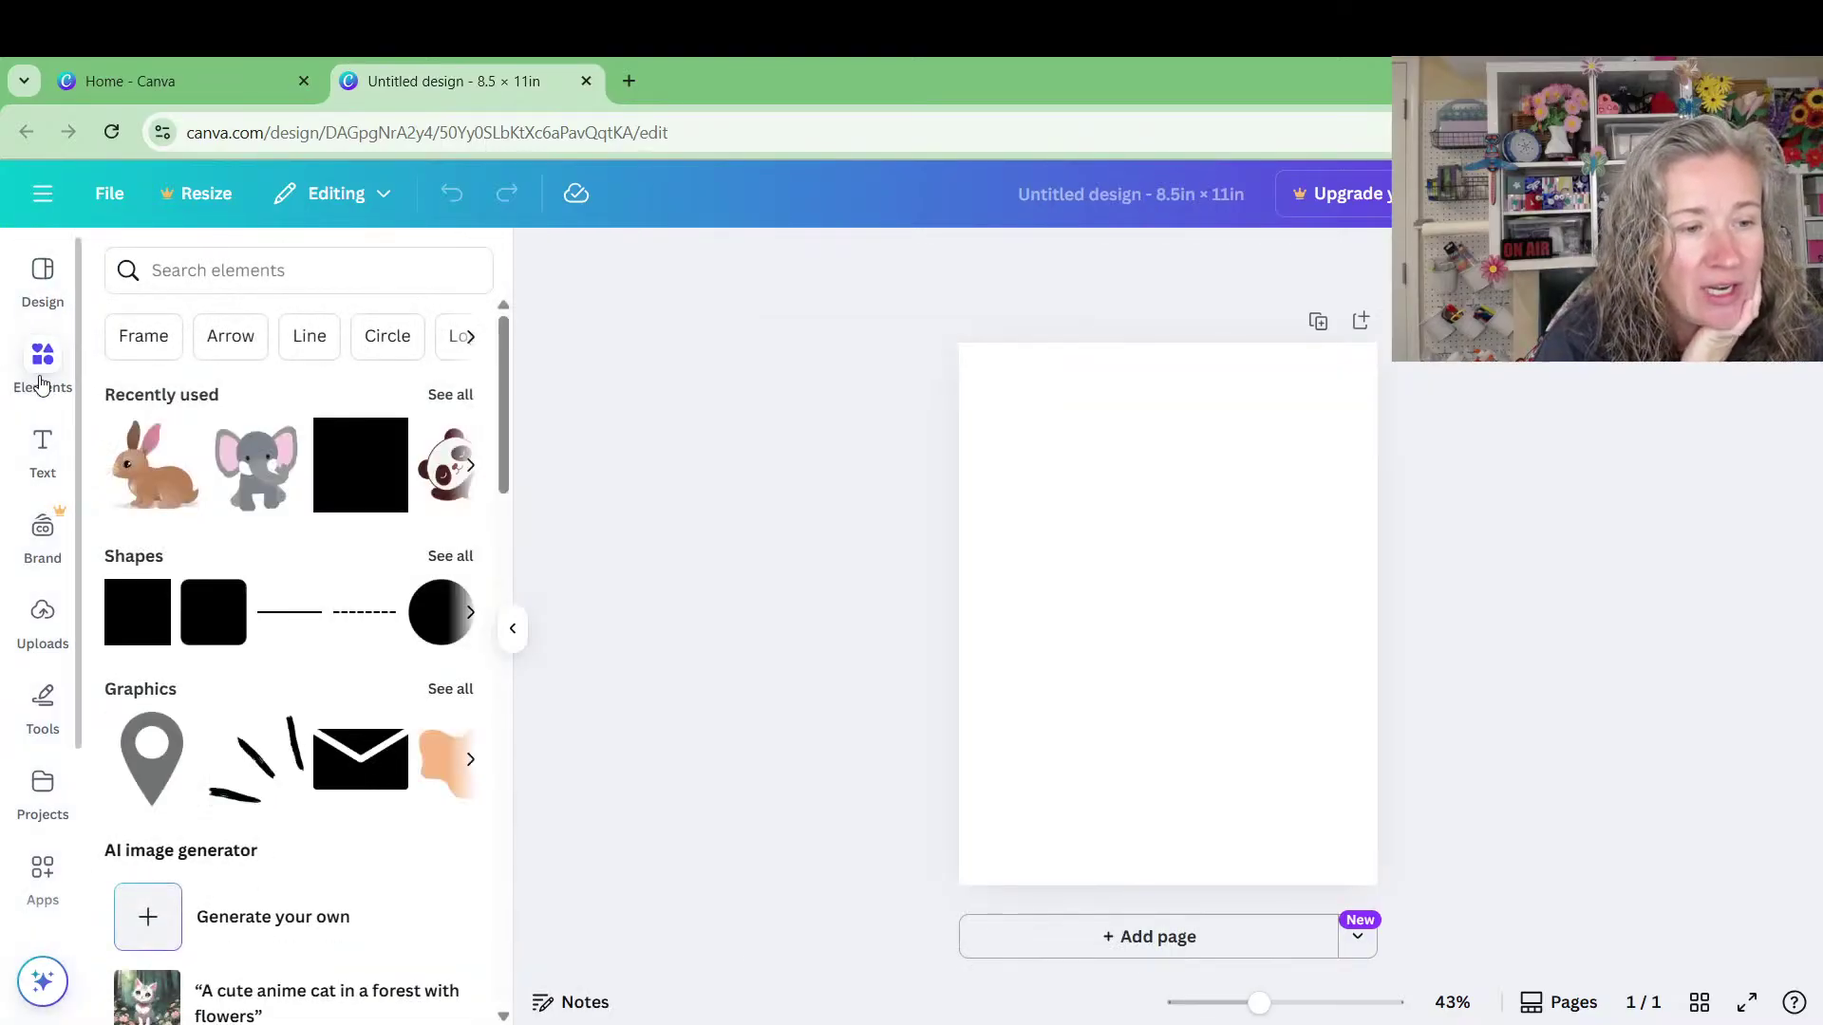
{"action": "left_click", "coordinate": [196, 274]}
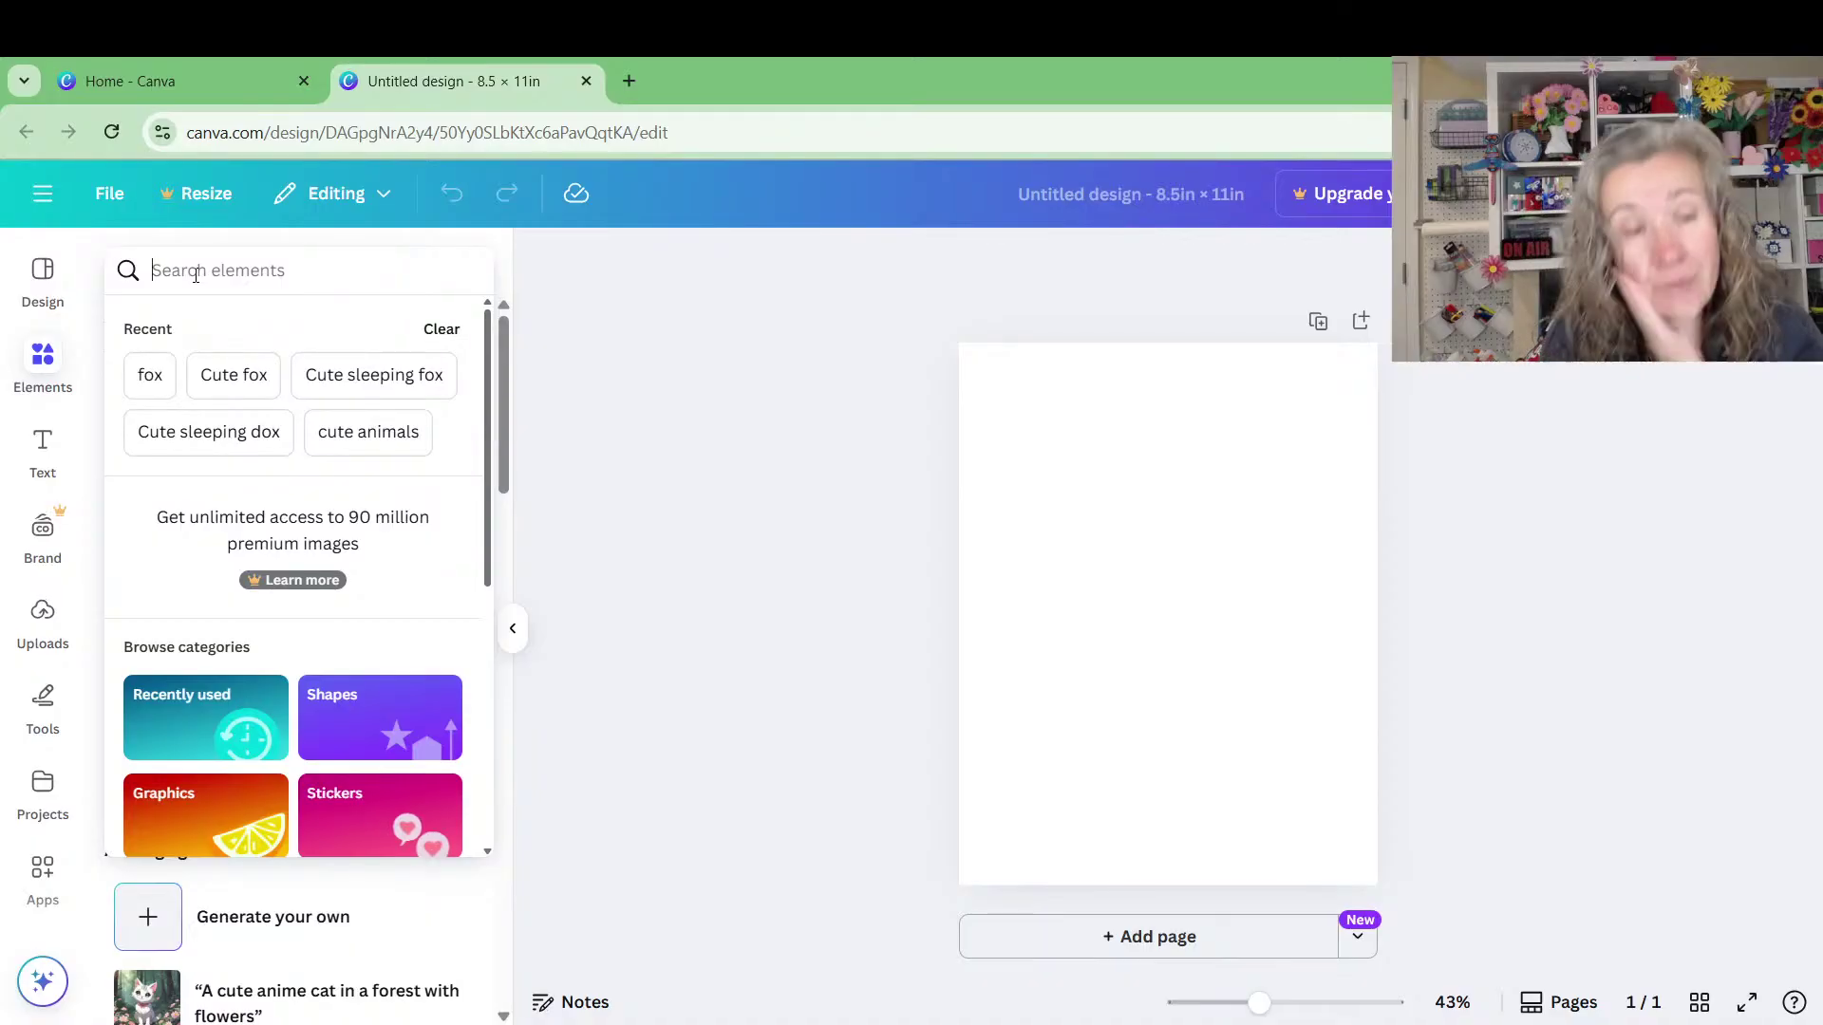
{"action": "type", "text": "happy"}
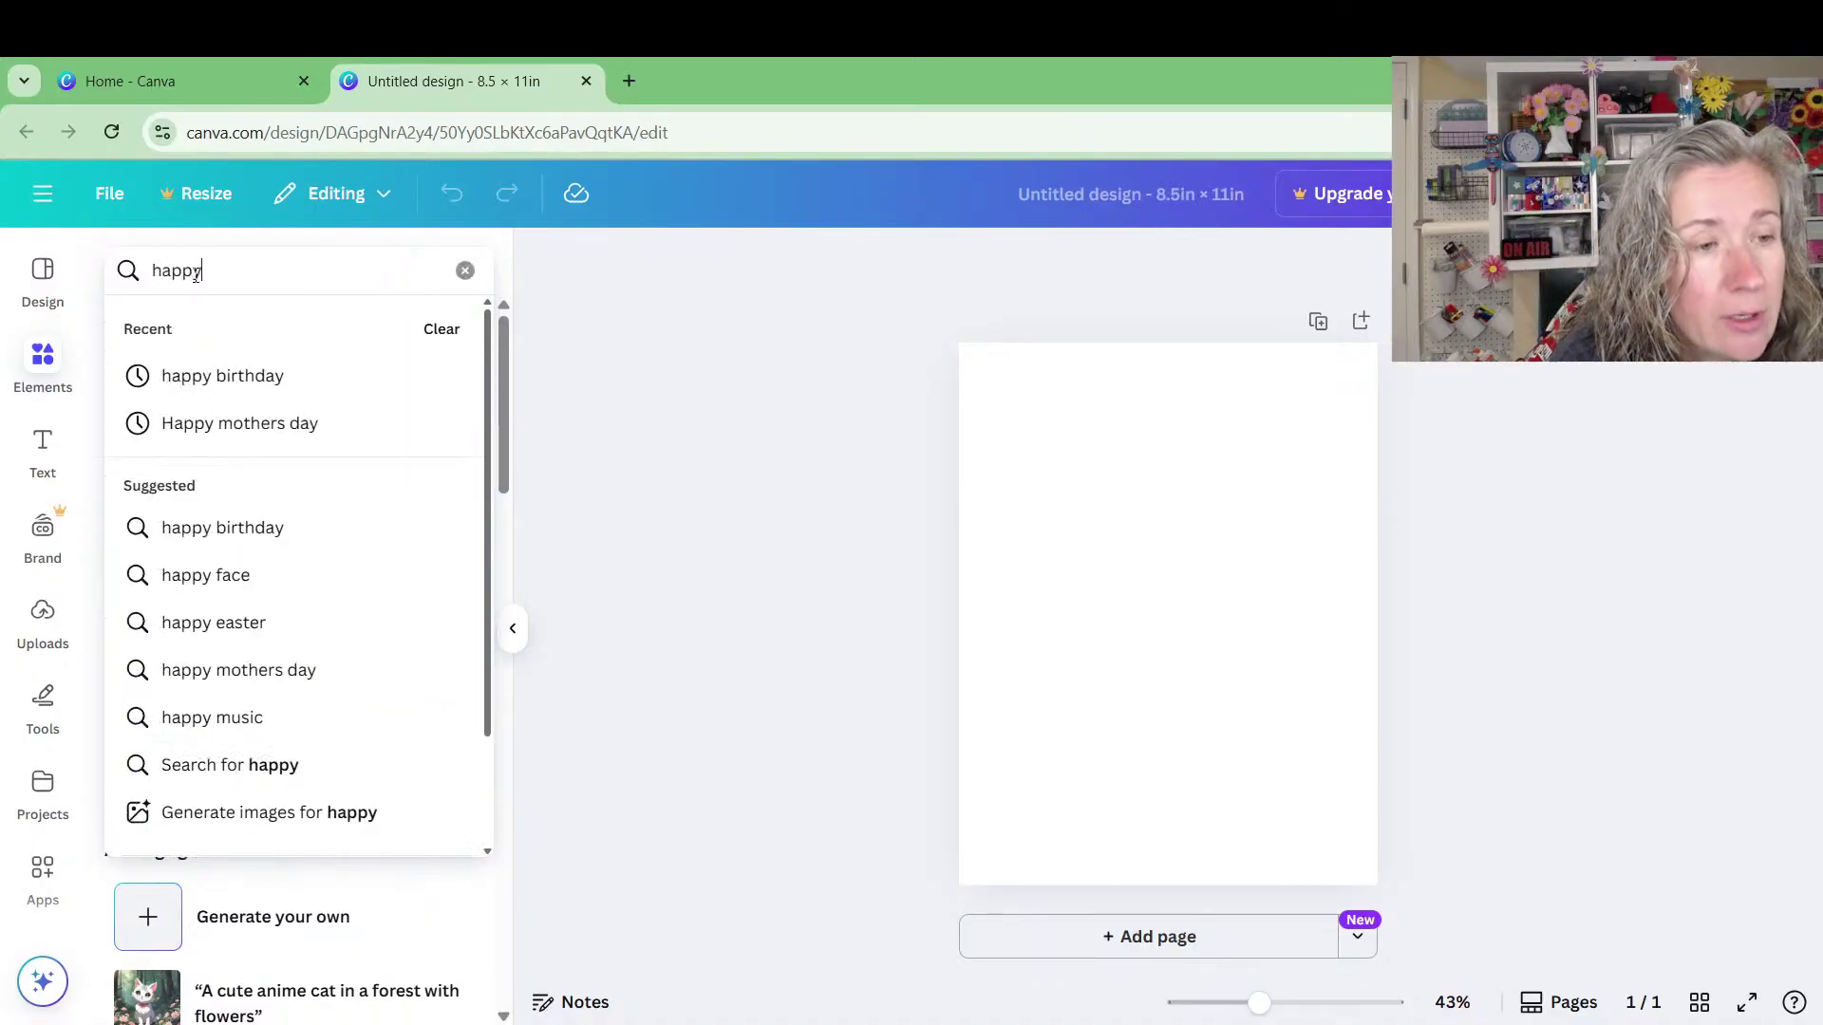
{"action": "left_click", "coordinate": [213, 380]}
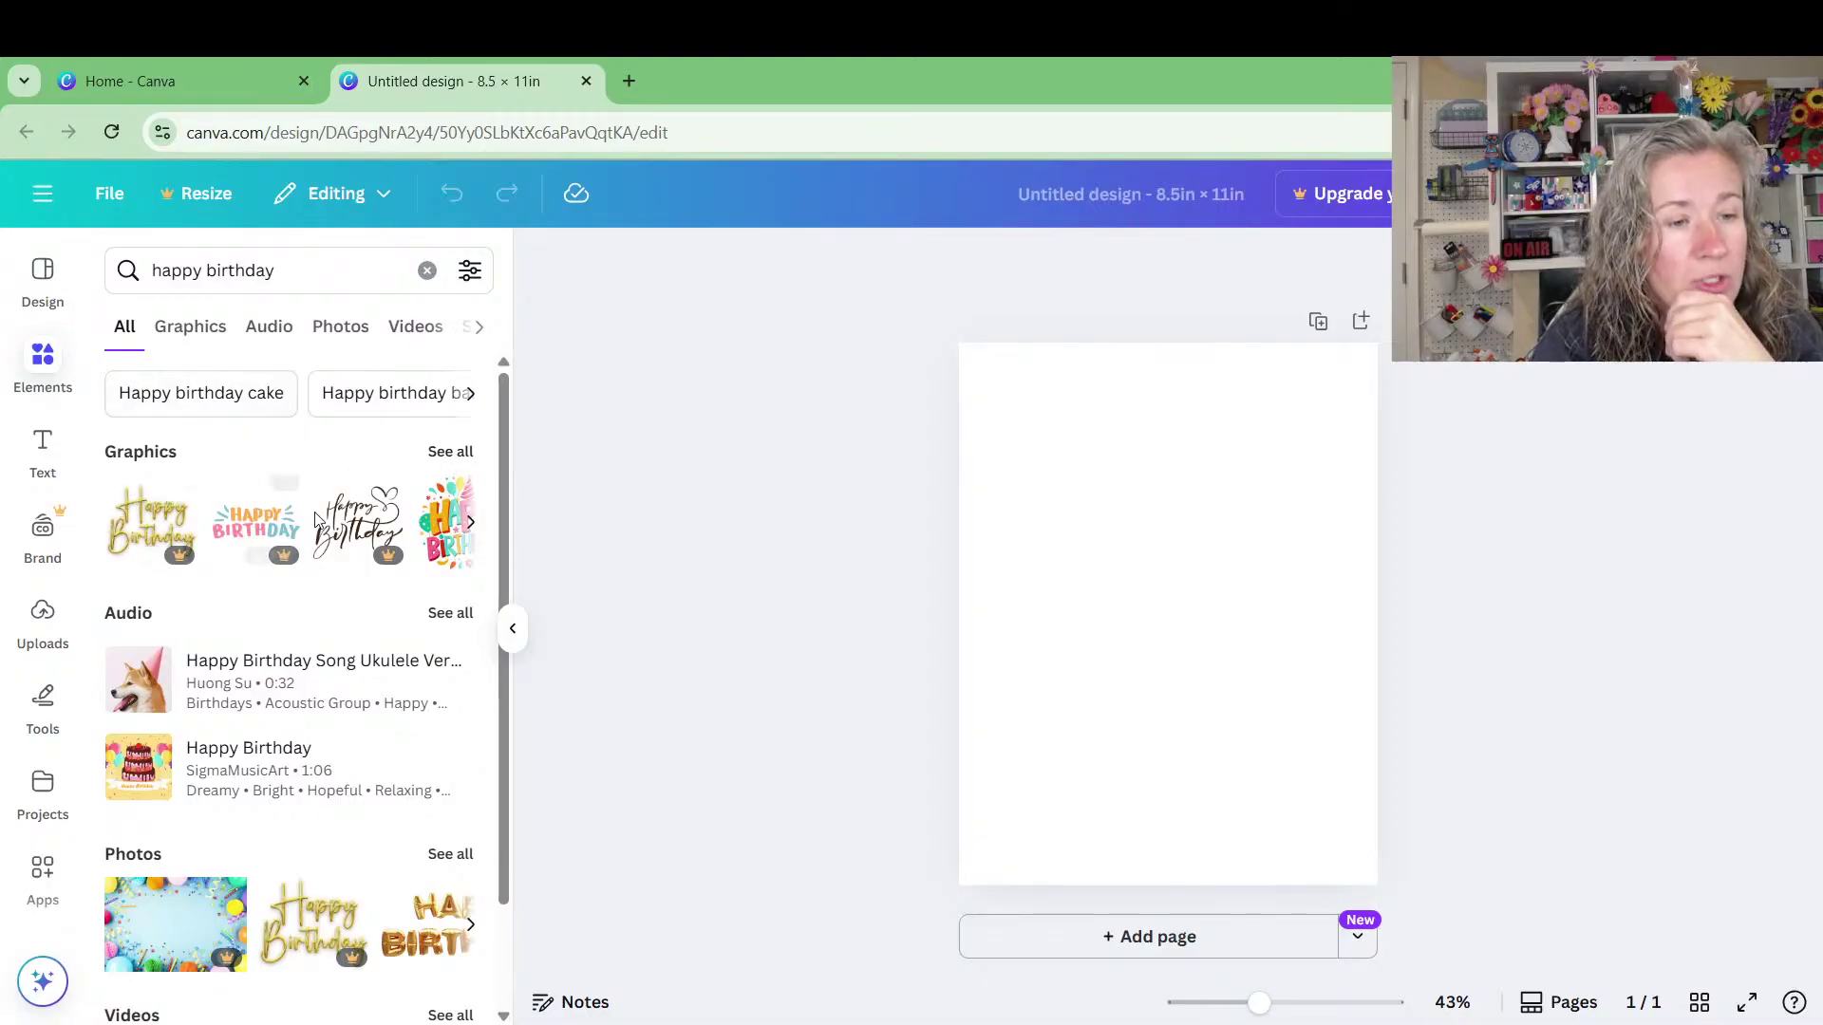
{"action": "left_click", "coordinate": [465, 455]}
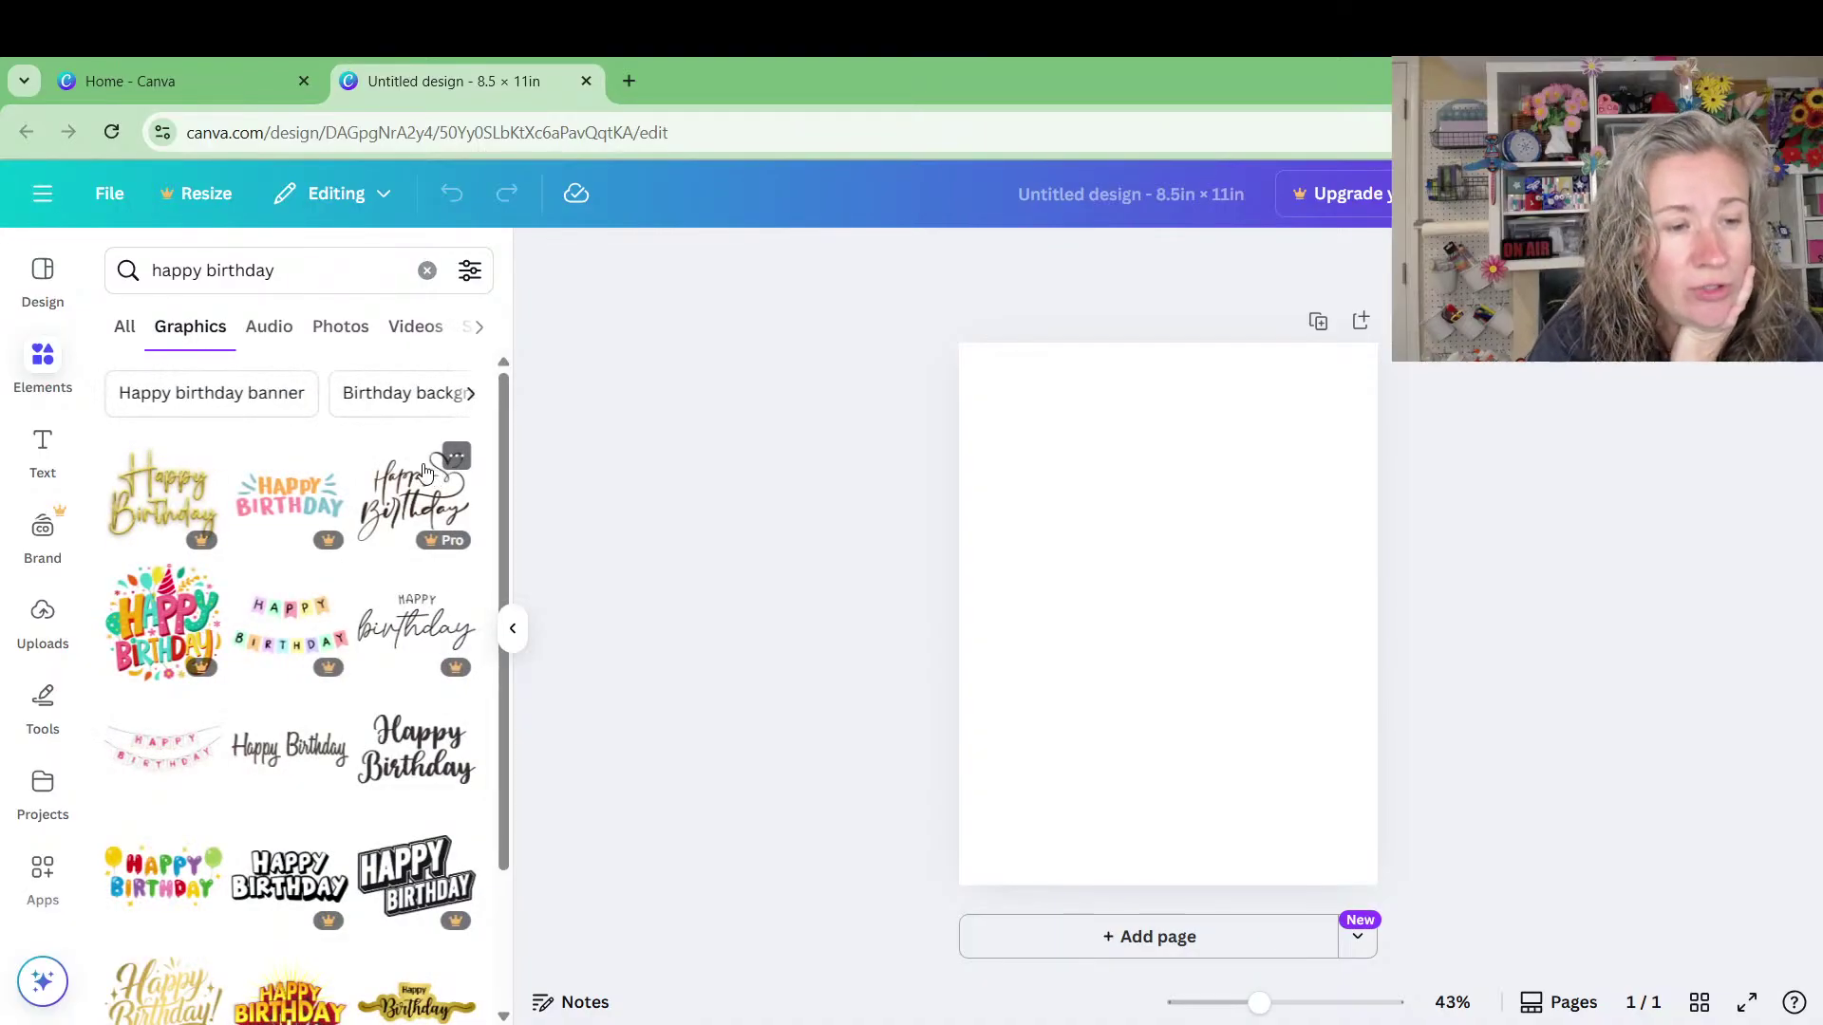
Add the free multicoloured Happy Birthday graphic with balloons and place it across the upper part of the page
{"action": "mouse_move", "coordinate": [459, 540]}
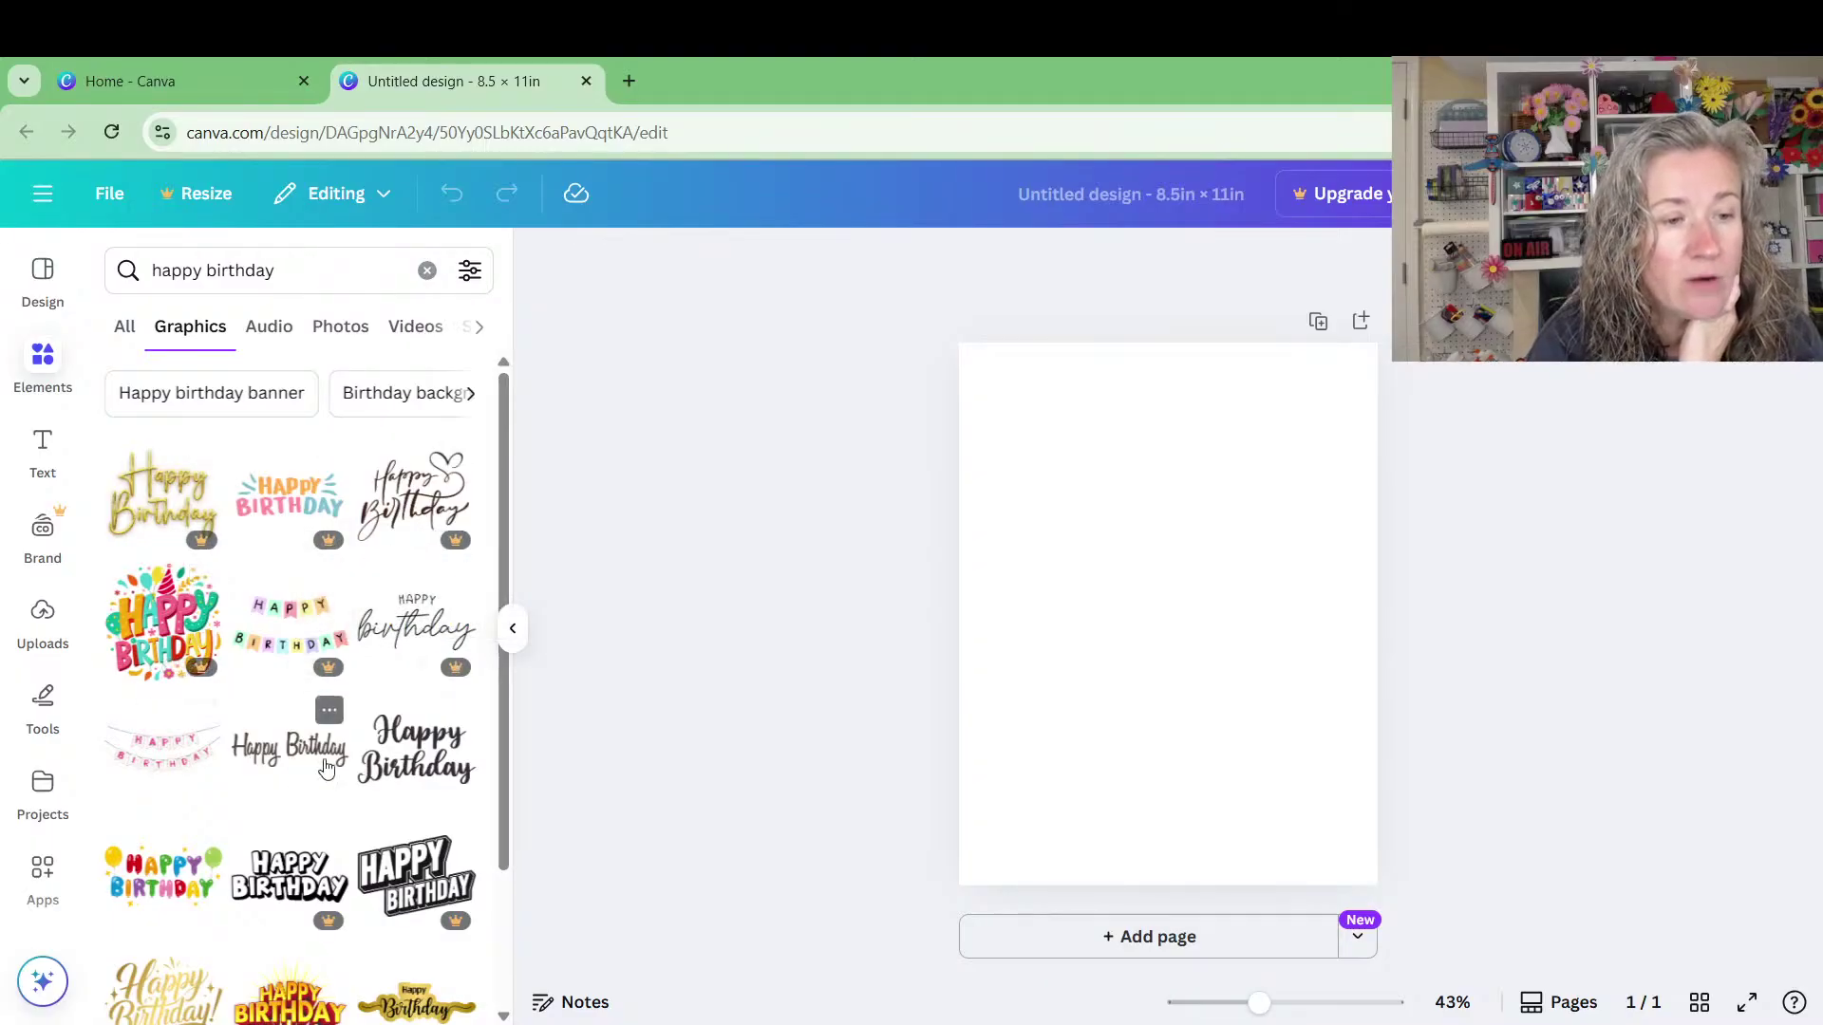
{"action": "left_click", "coordinate": [144, 883]}
{"action": "left_click_drag", "start_coordinate": [1118, 686], "coordinate": [1107, 546]}
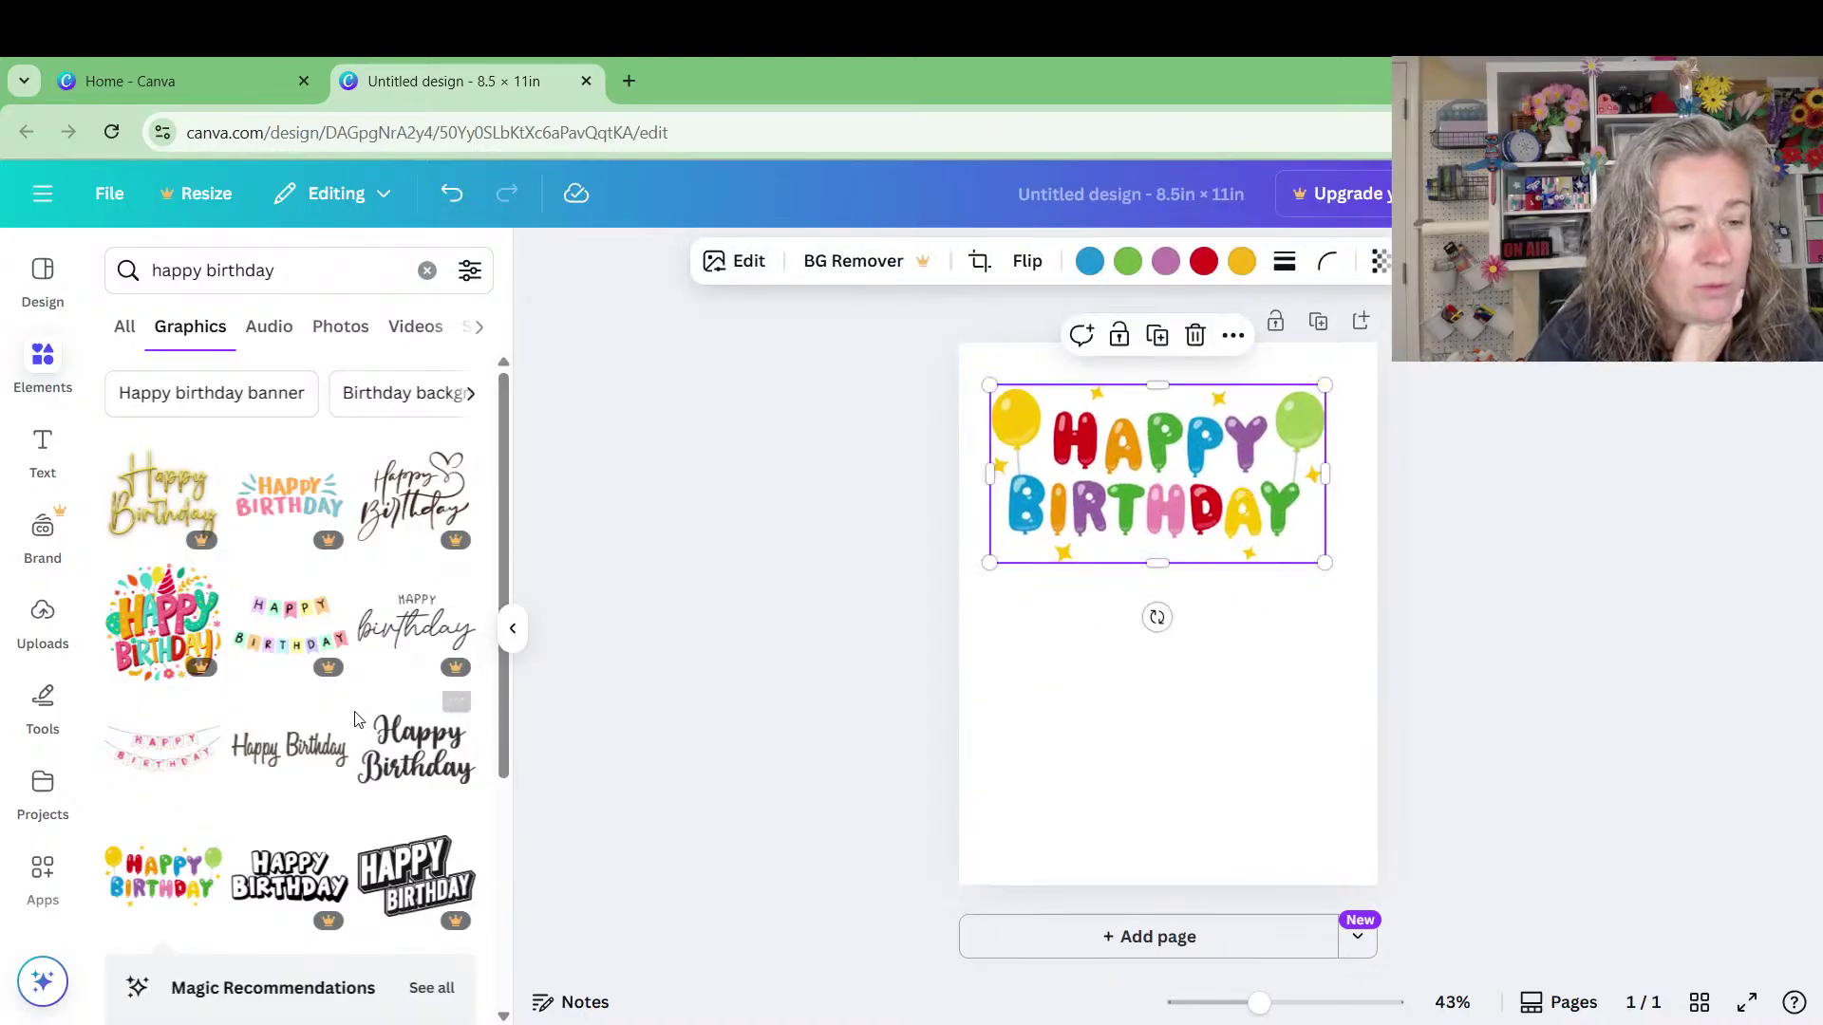
Add the recommended purple birthday cake and cupcakes-with-letter-candles graphics, placing the cupcakes along the lower part of the page
{"action": "scroll", "coordinate": [292, 750], "scroll_direction": "down", "scroll_amount": 1}
{"action": "scroll", "coordinate": [152, 873], "scroll_direction": "down", "scroll_amount": 1}
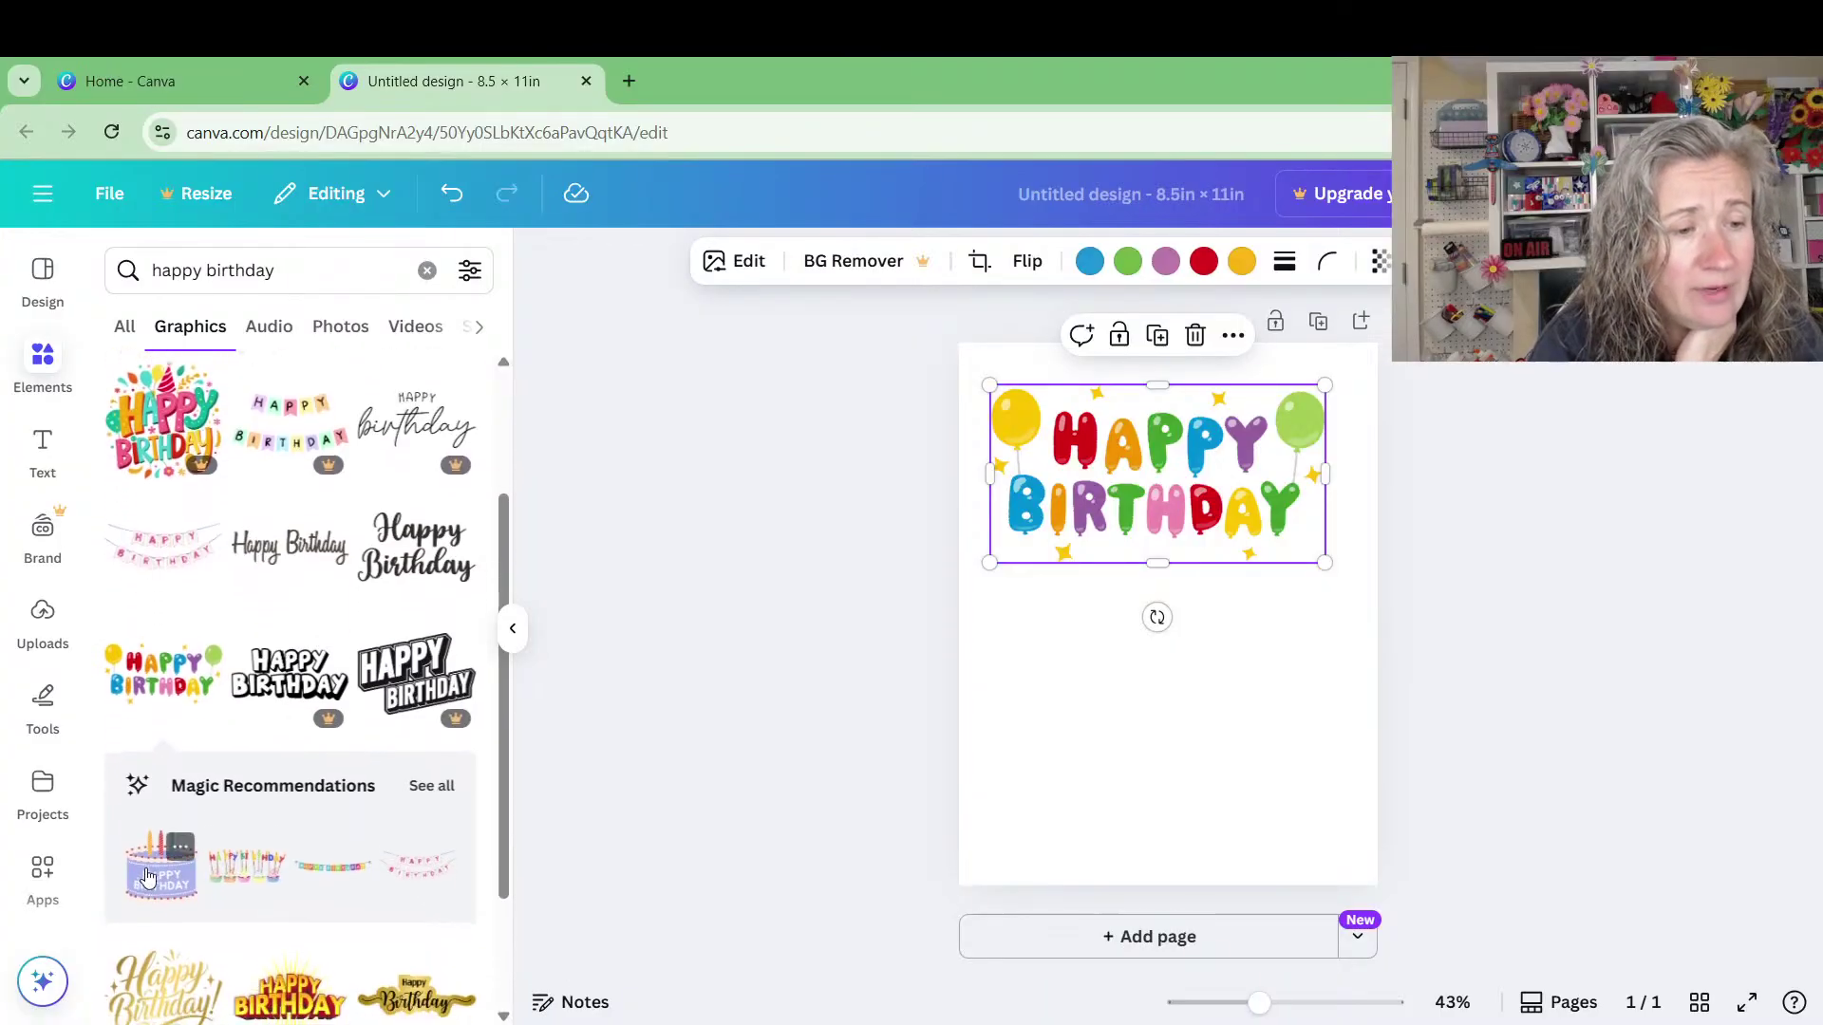
{"action": "left_click", "coordinate": [147, 878]}
{"action": "left_click", "coordinate": [247, 834]}
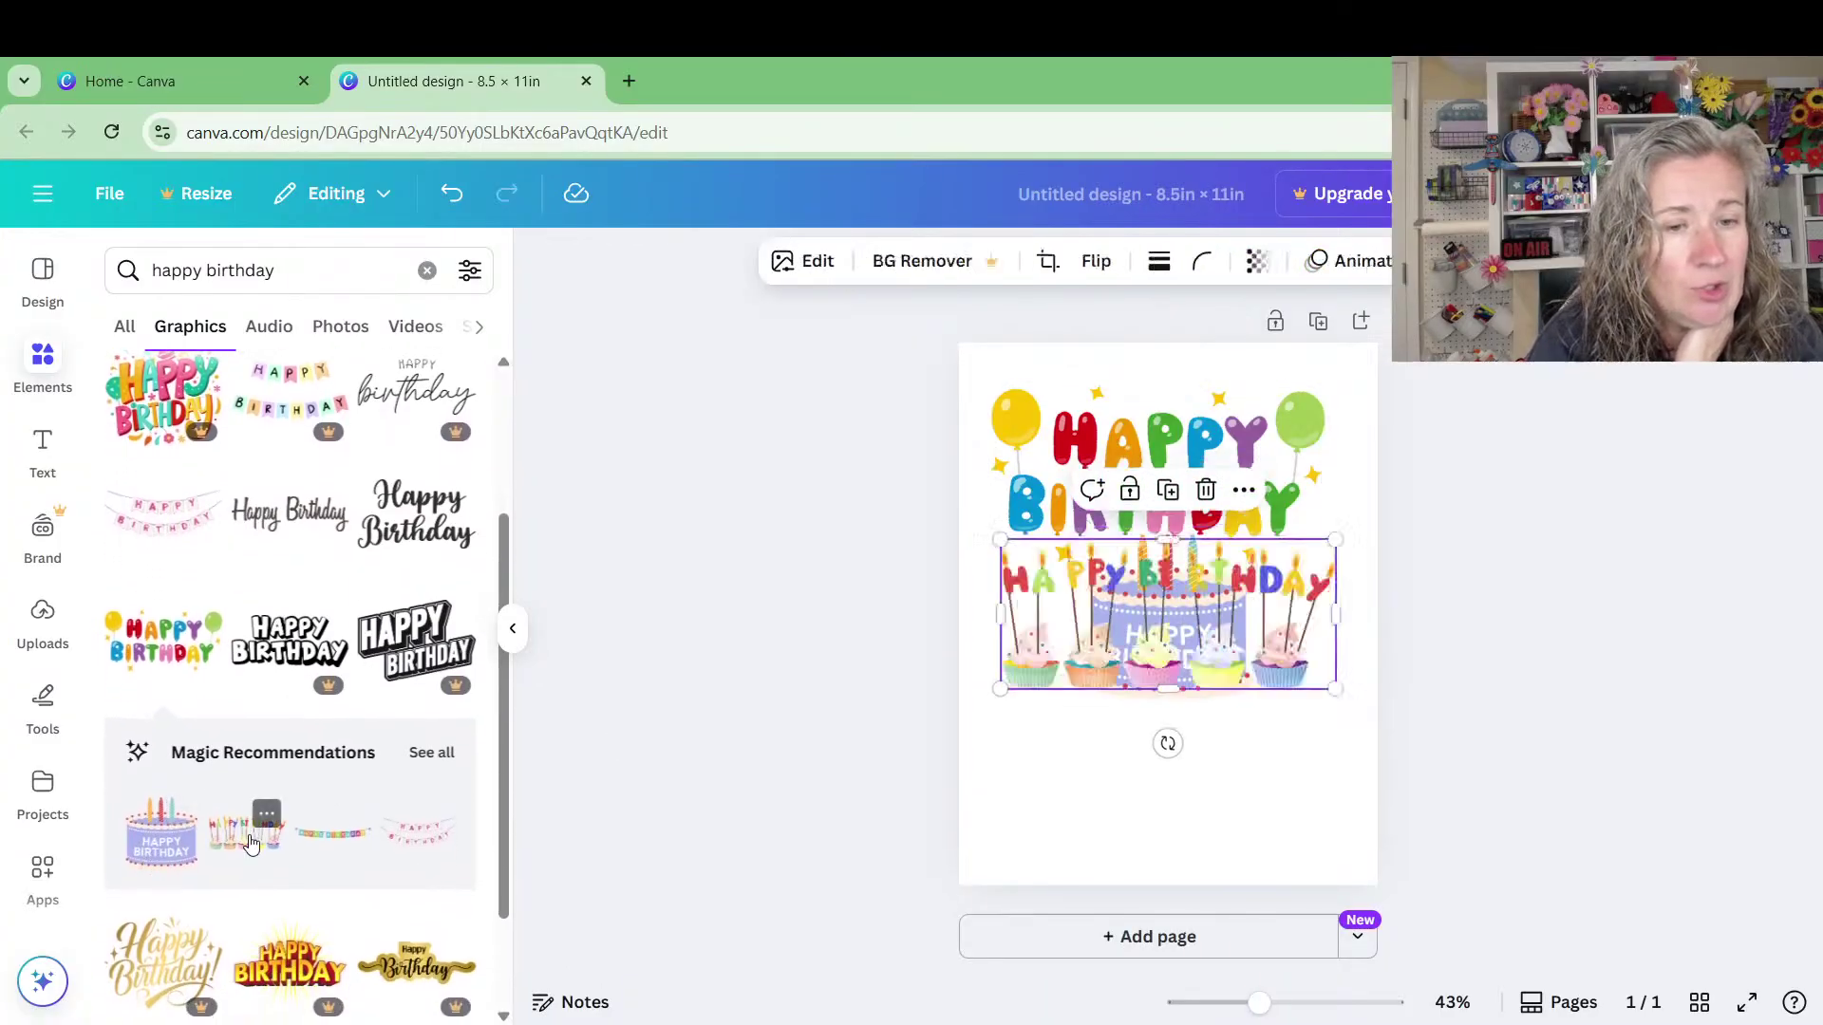
{"action": "scroll", "coordinate": [332, 735], "scroll_direction": "down", "scroll_amount": 2}
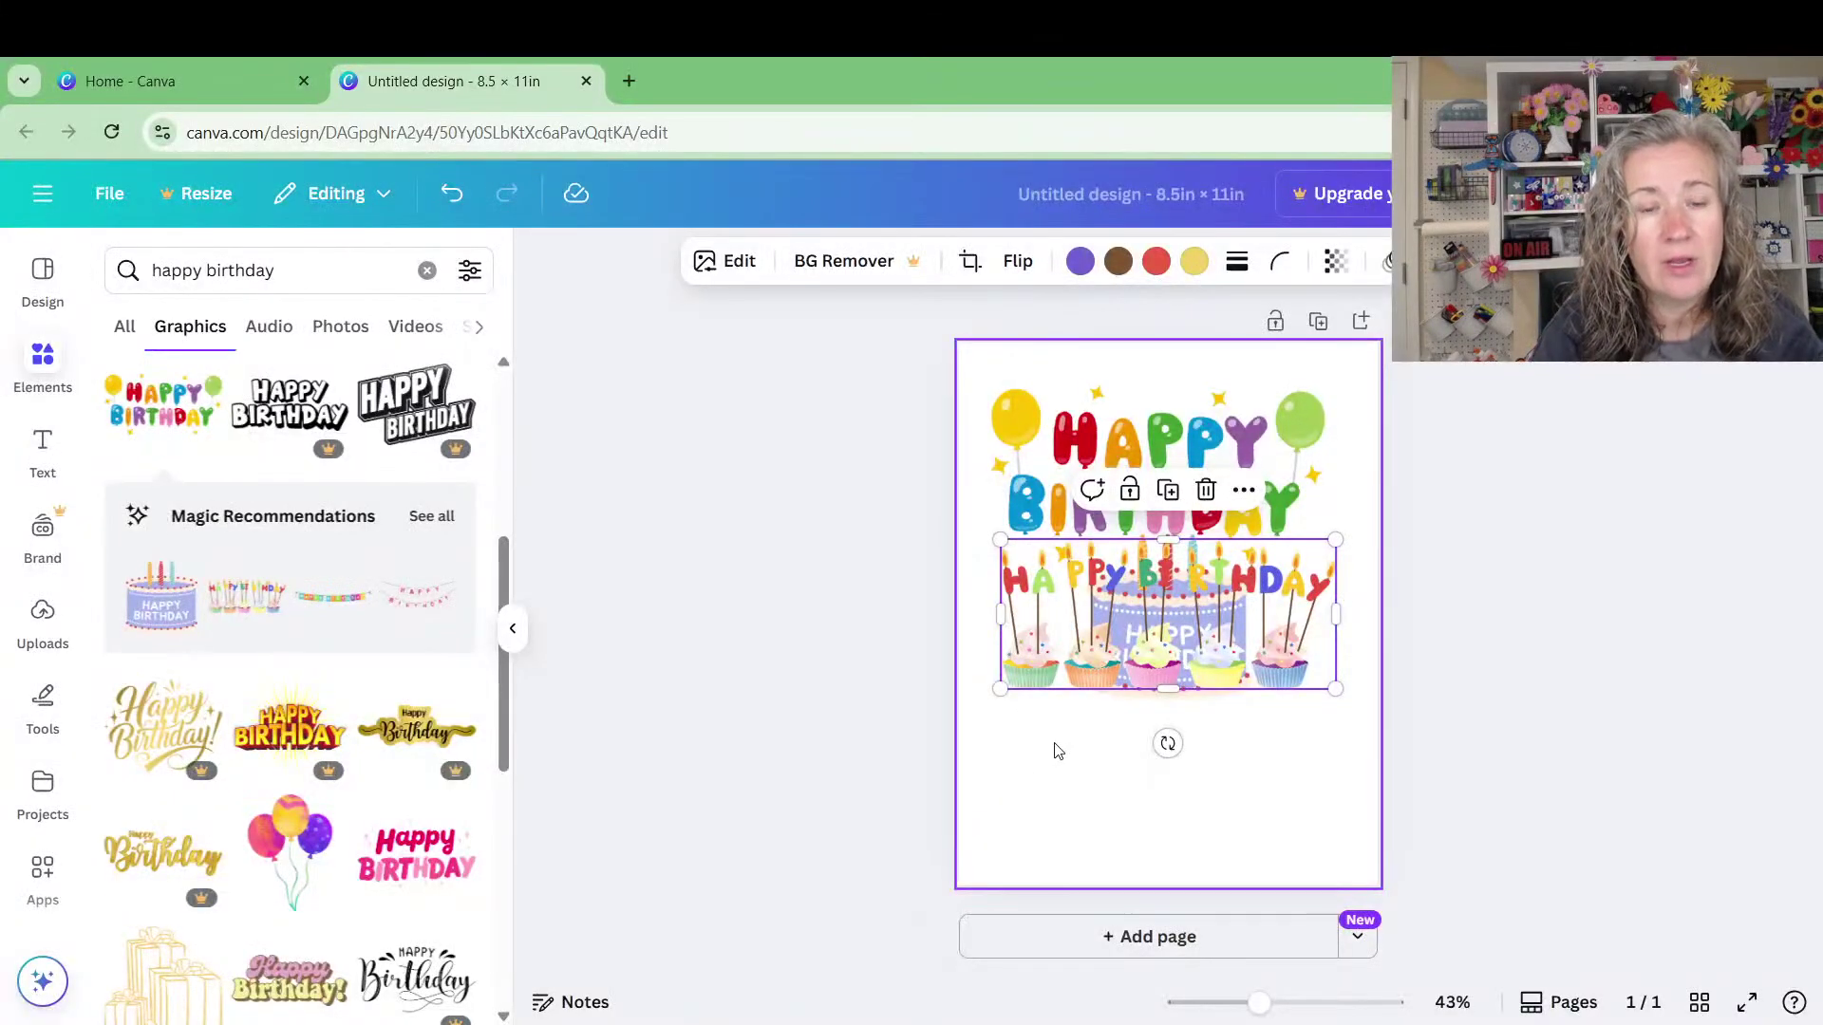
{"action": "left_click_drag", "start_coordinate": [1159, 627], "coordinate": [1158, 762]}
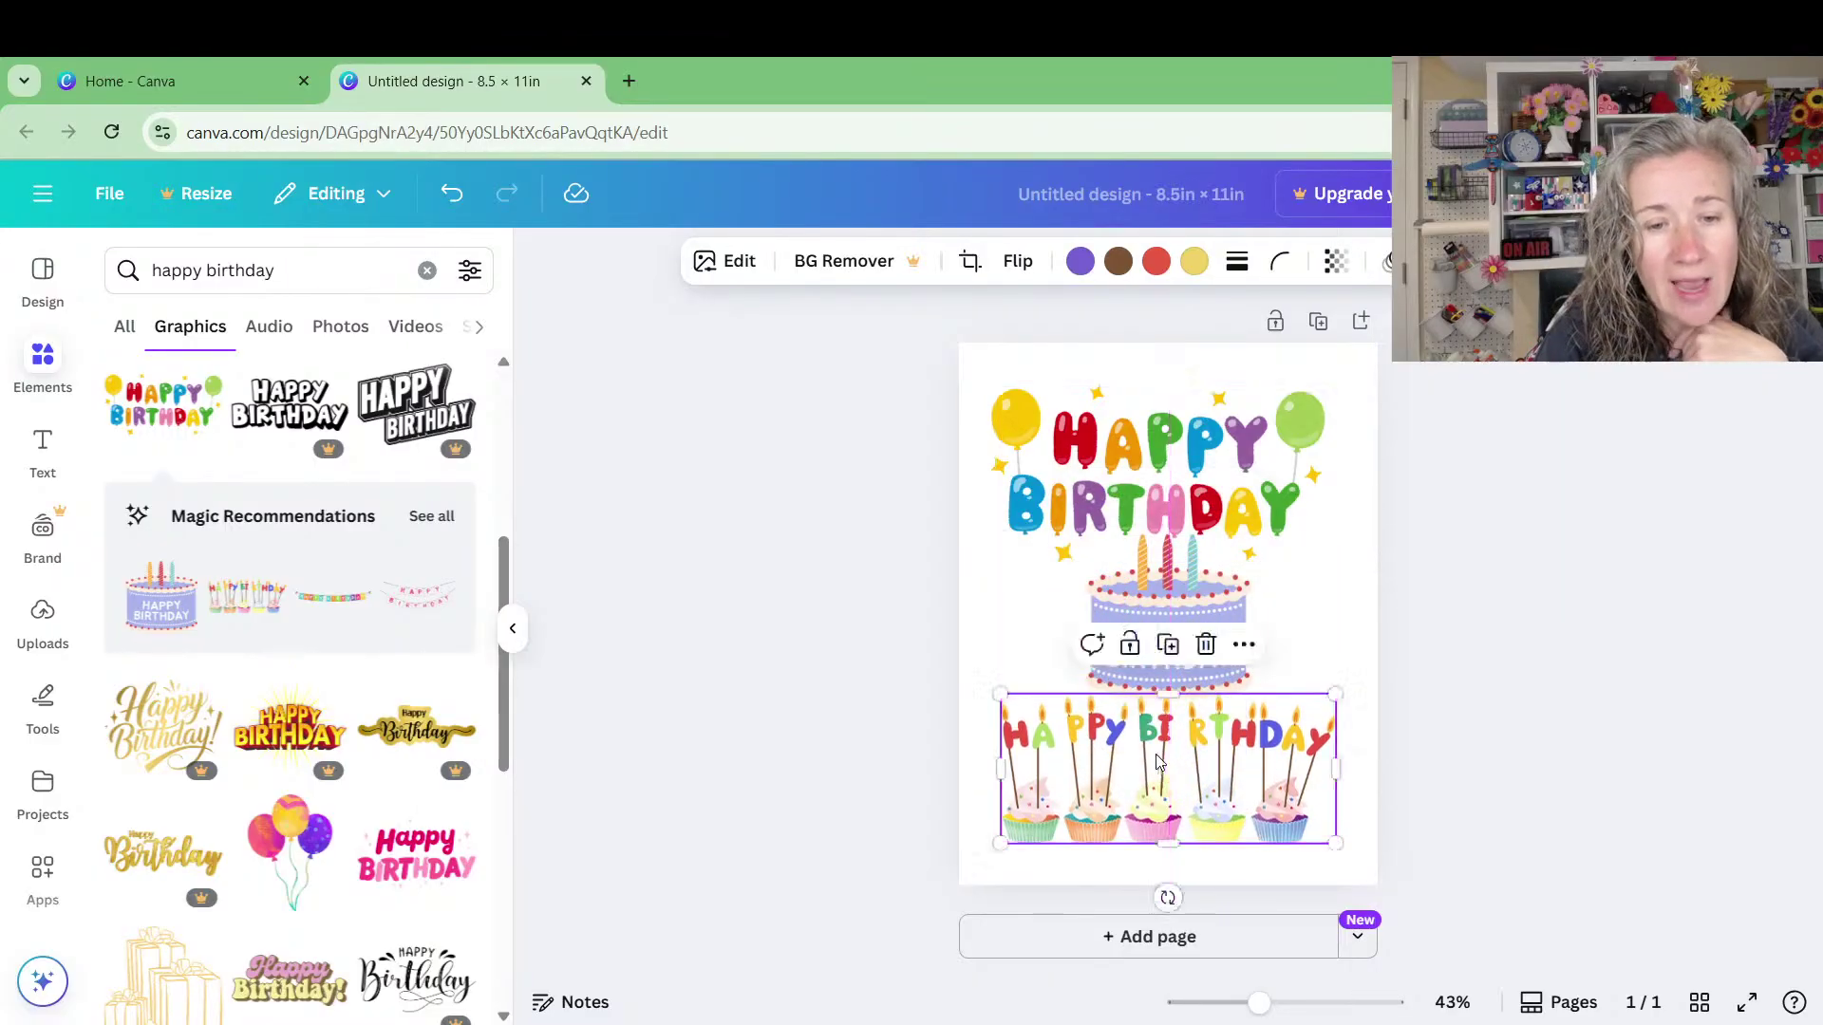
Add the pink Happy Birthday lettering to the left of the purple cake and the gold gift-box outline to its right
{"action": "left_click", "coordinate": [416, 853]}
{"action": "left_click_drag", "start_coordinate": [1182, 610], "coordinate": [1090, 611]}
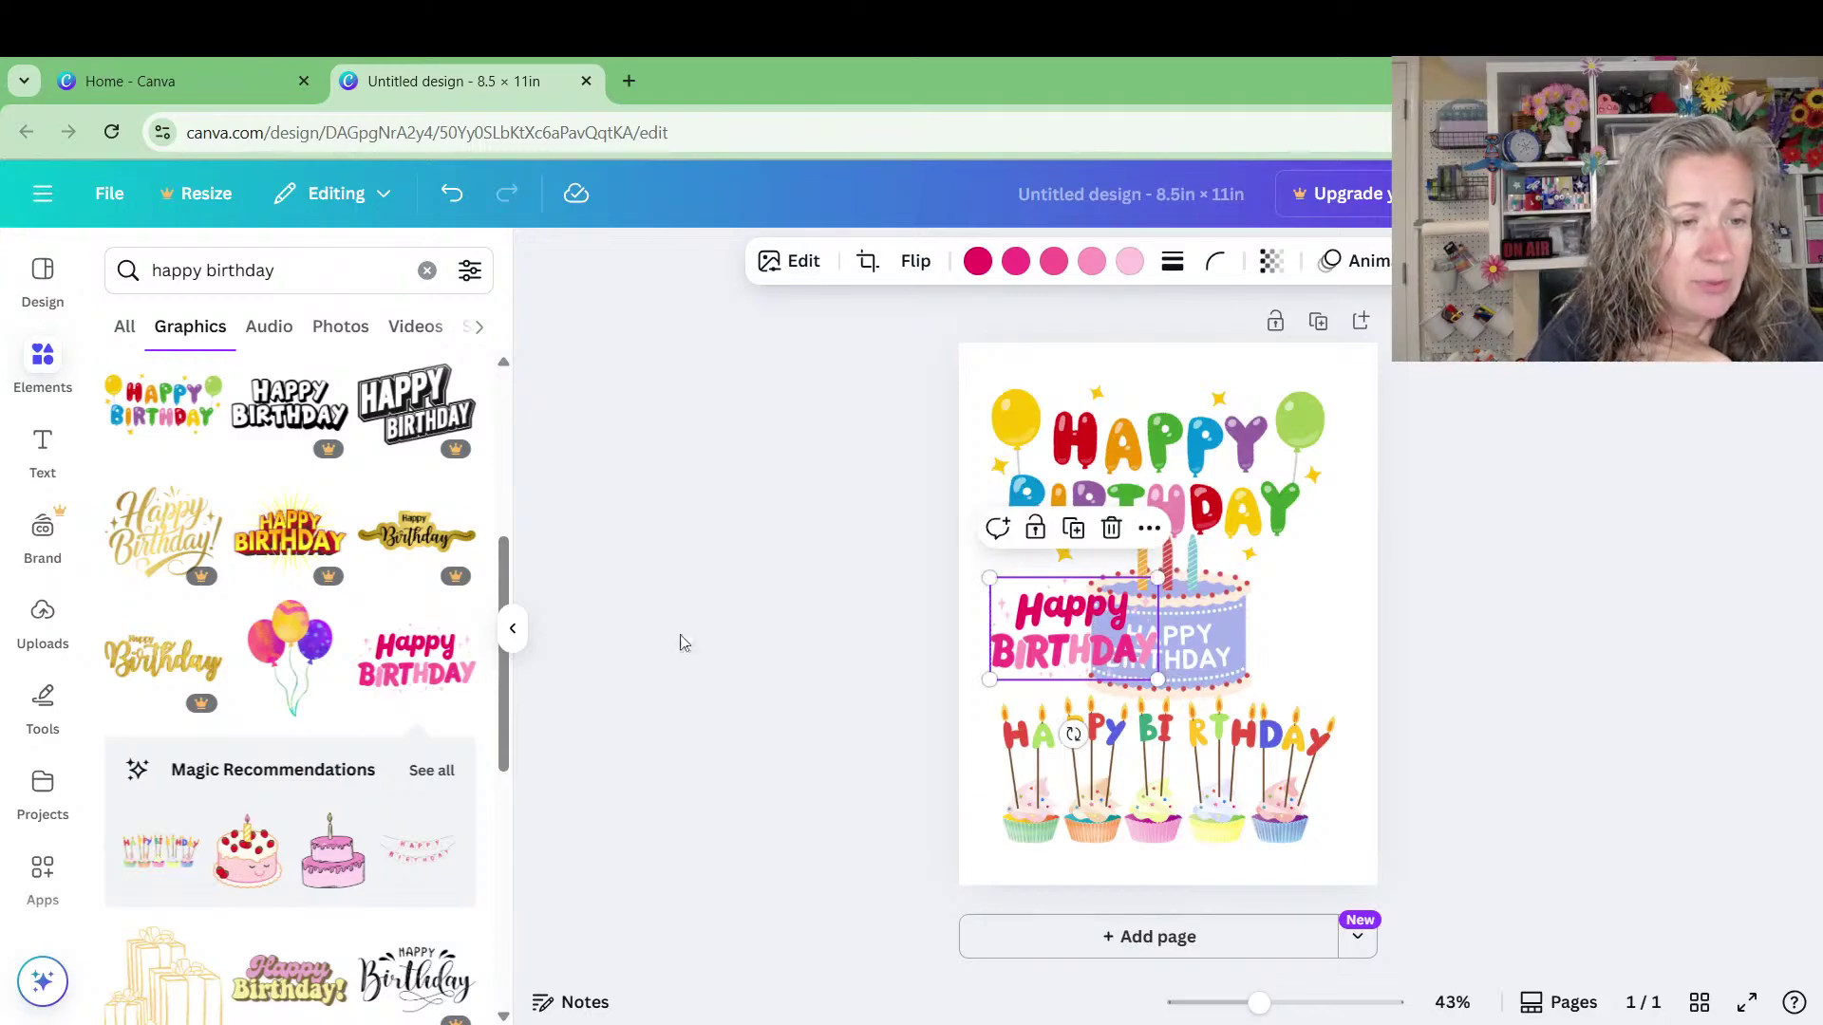
{"action": "scroll", "coordinate": [304, 656], "scroll_direction": "down", "scroll_amount": 2}
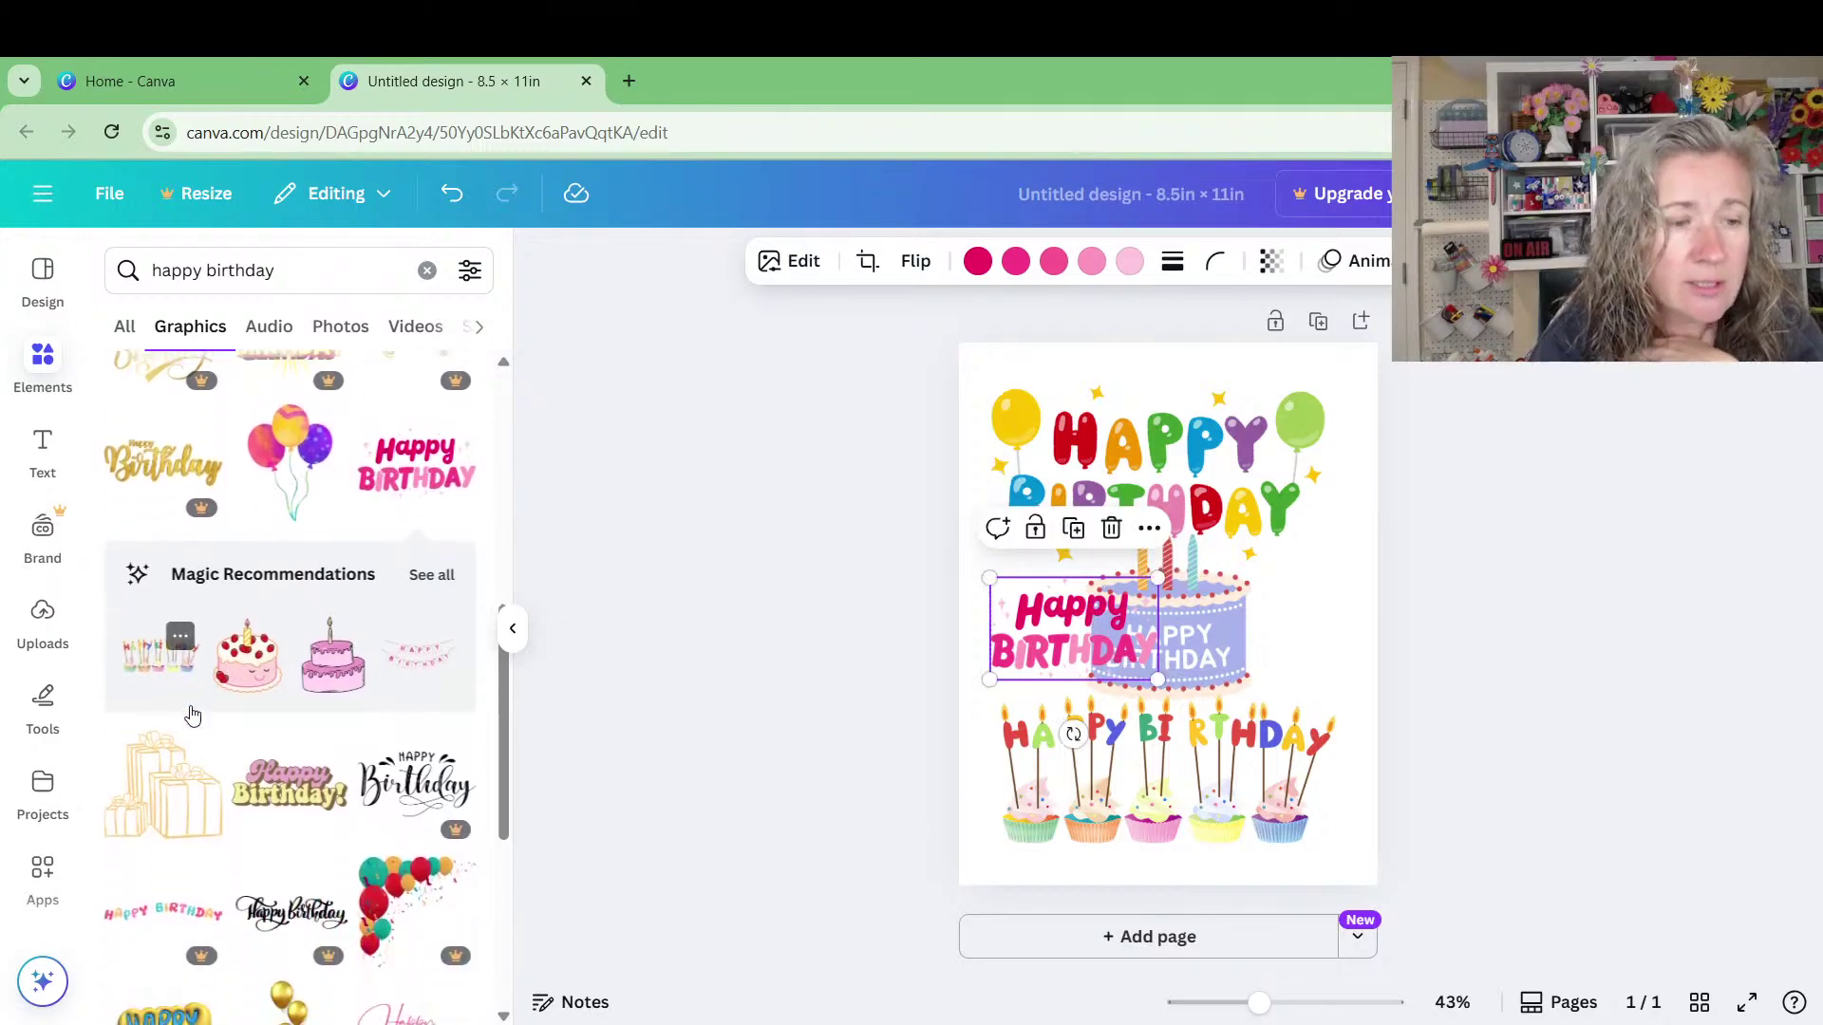
{"action": "scroll", "coordinate": [192, 714], "scroll_direction": "down", "scroll_amount": 2}
{"action": "left_click", "coordinate": [171, 670]}
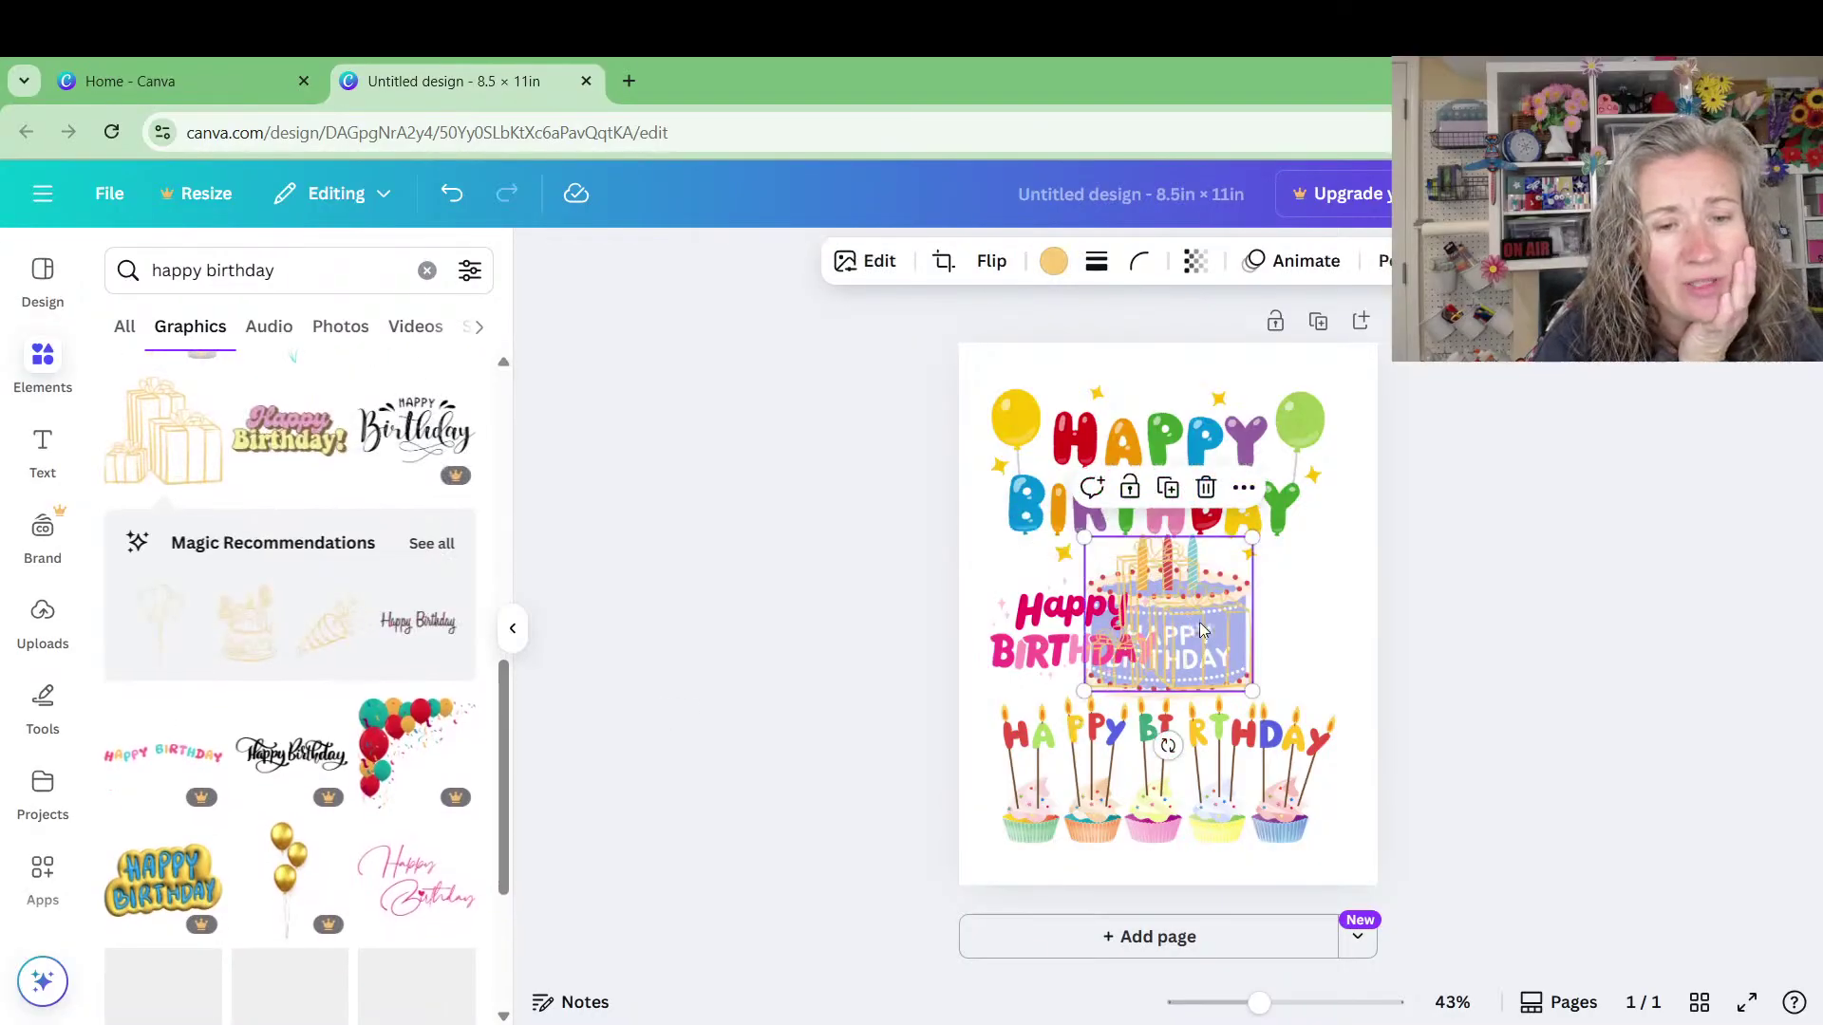
{"action": "left_click_drag", "start_coordinate": [1201, 629], "coordinate": [1312, 629]}
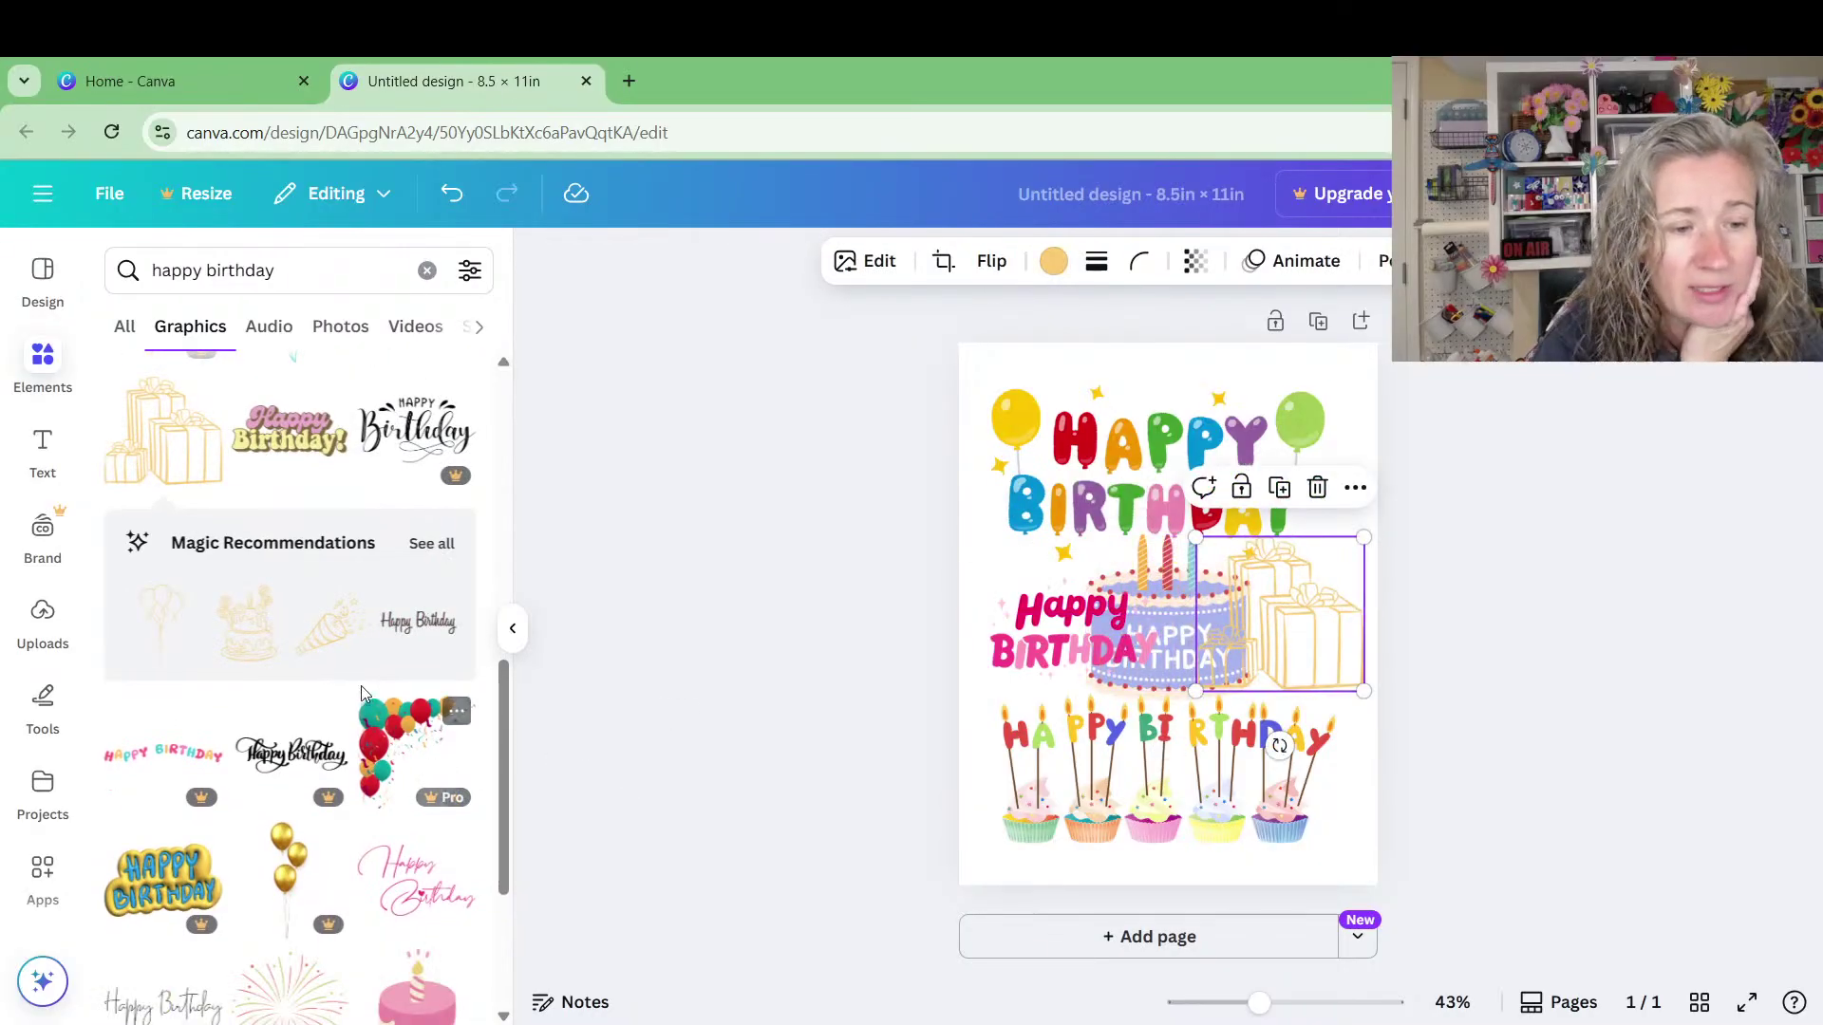
Add the free graphic of a pink-iced cake with a single candle to the page
{"action": "scroll", "coordinate": [361, 693], "scroll_direction": "down", "scroll_amount": 3}
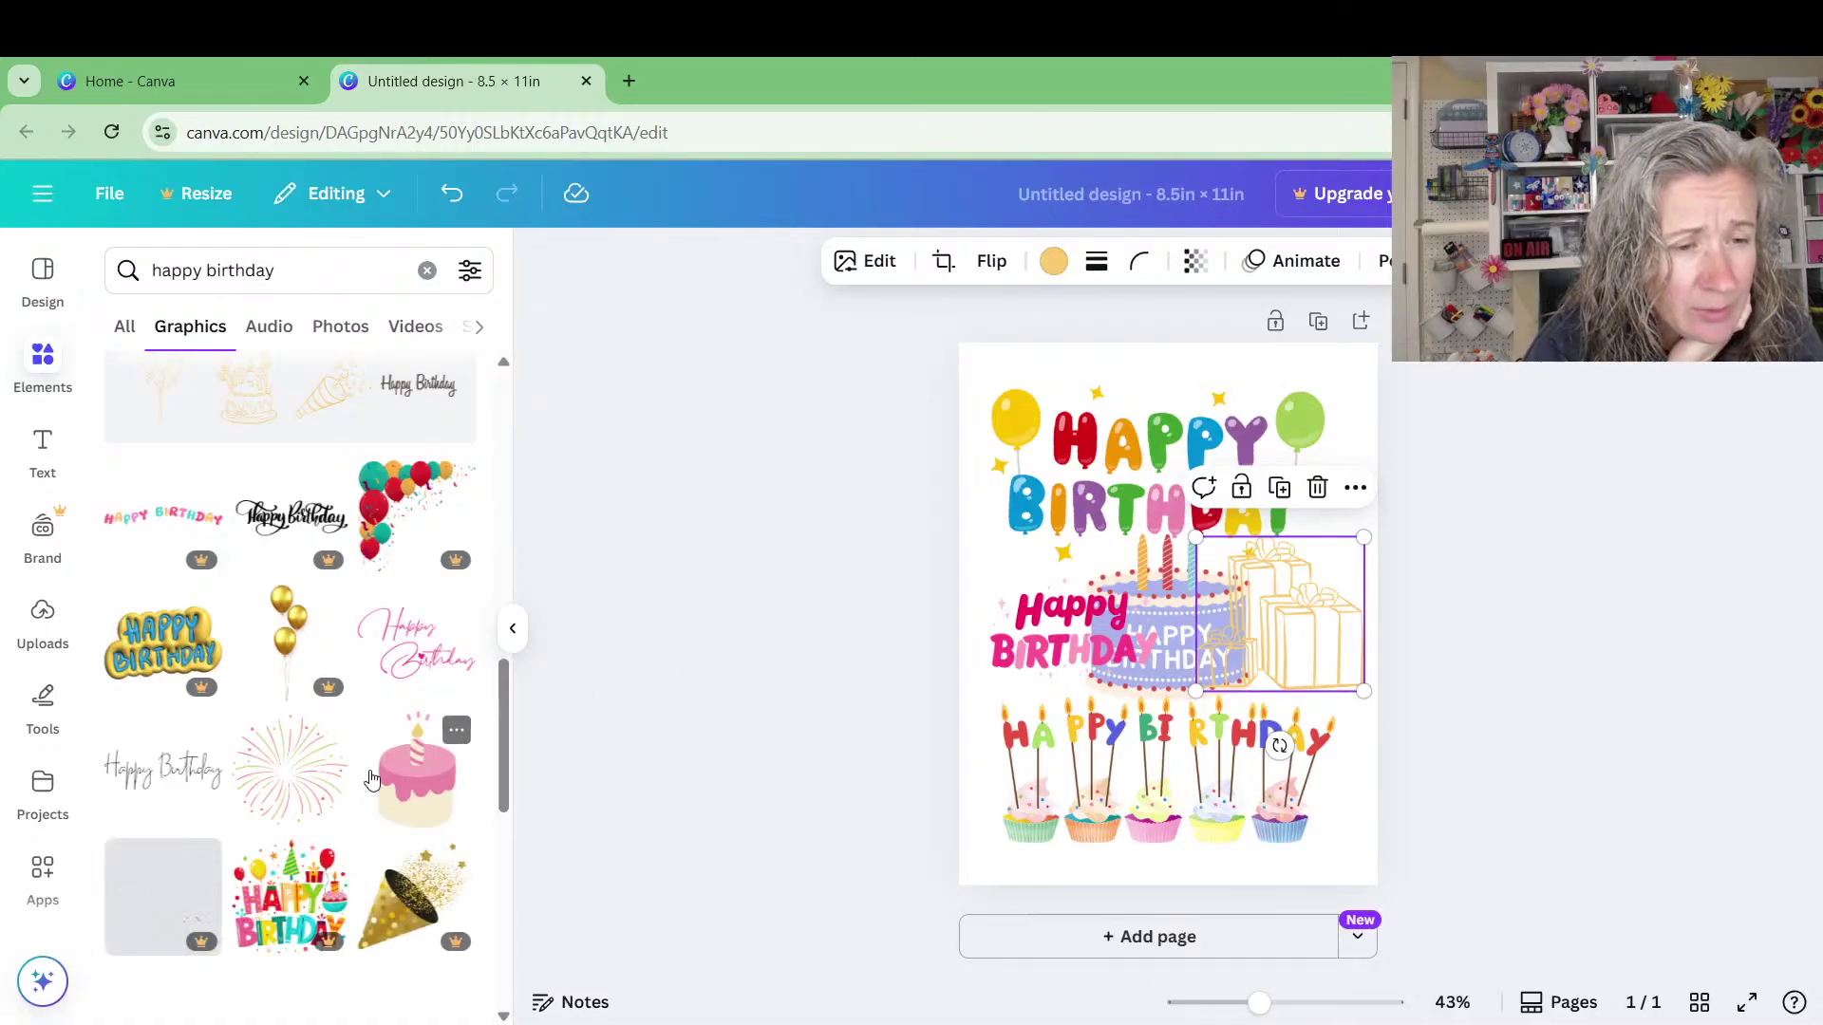
{"action": "left_click", "coordinate": [413, 764]}
{"action": "scroll", "coordinate": [350, 659], "scroll_direction": "down", "scroll_amount": 6}
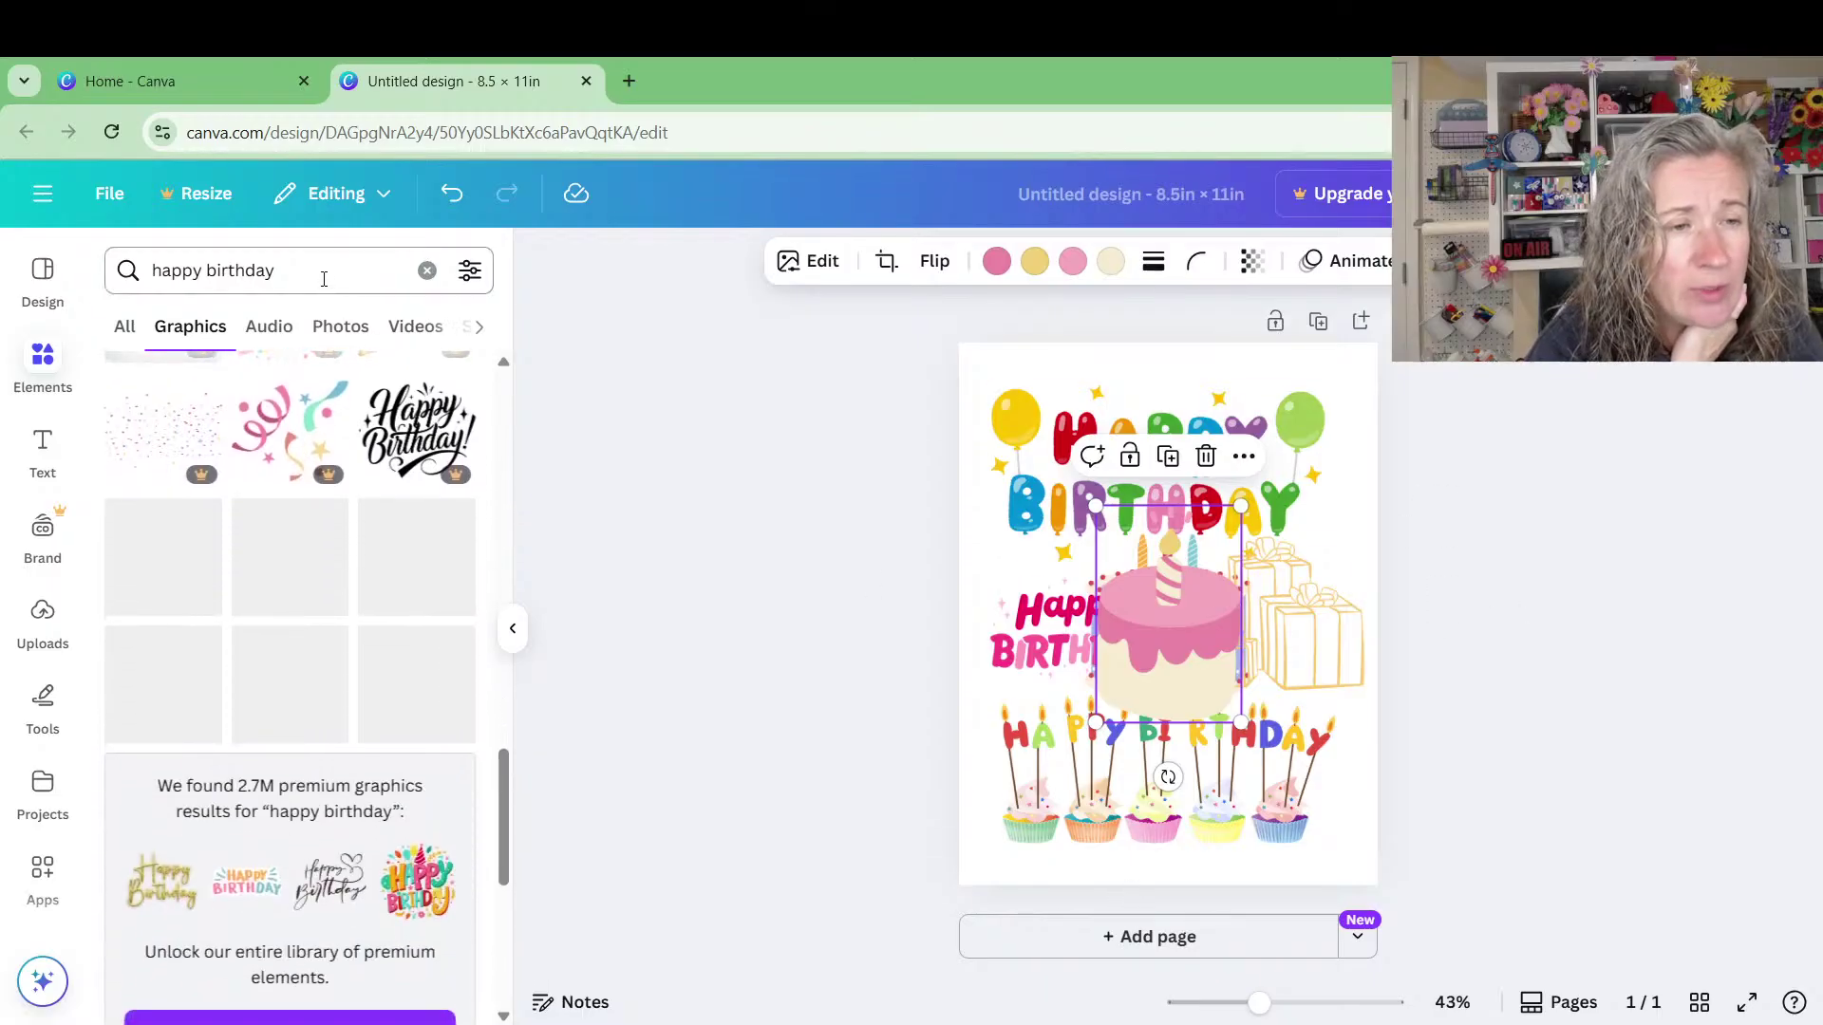
Replace the graphics search with "happy father day"
{"action": "left_click", "coordinate": [326, 272]}
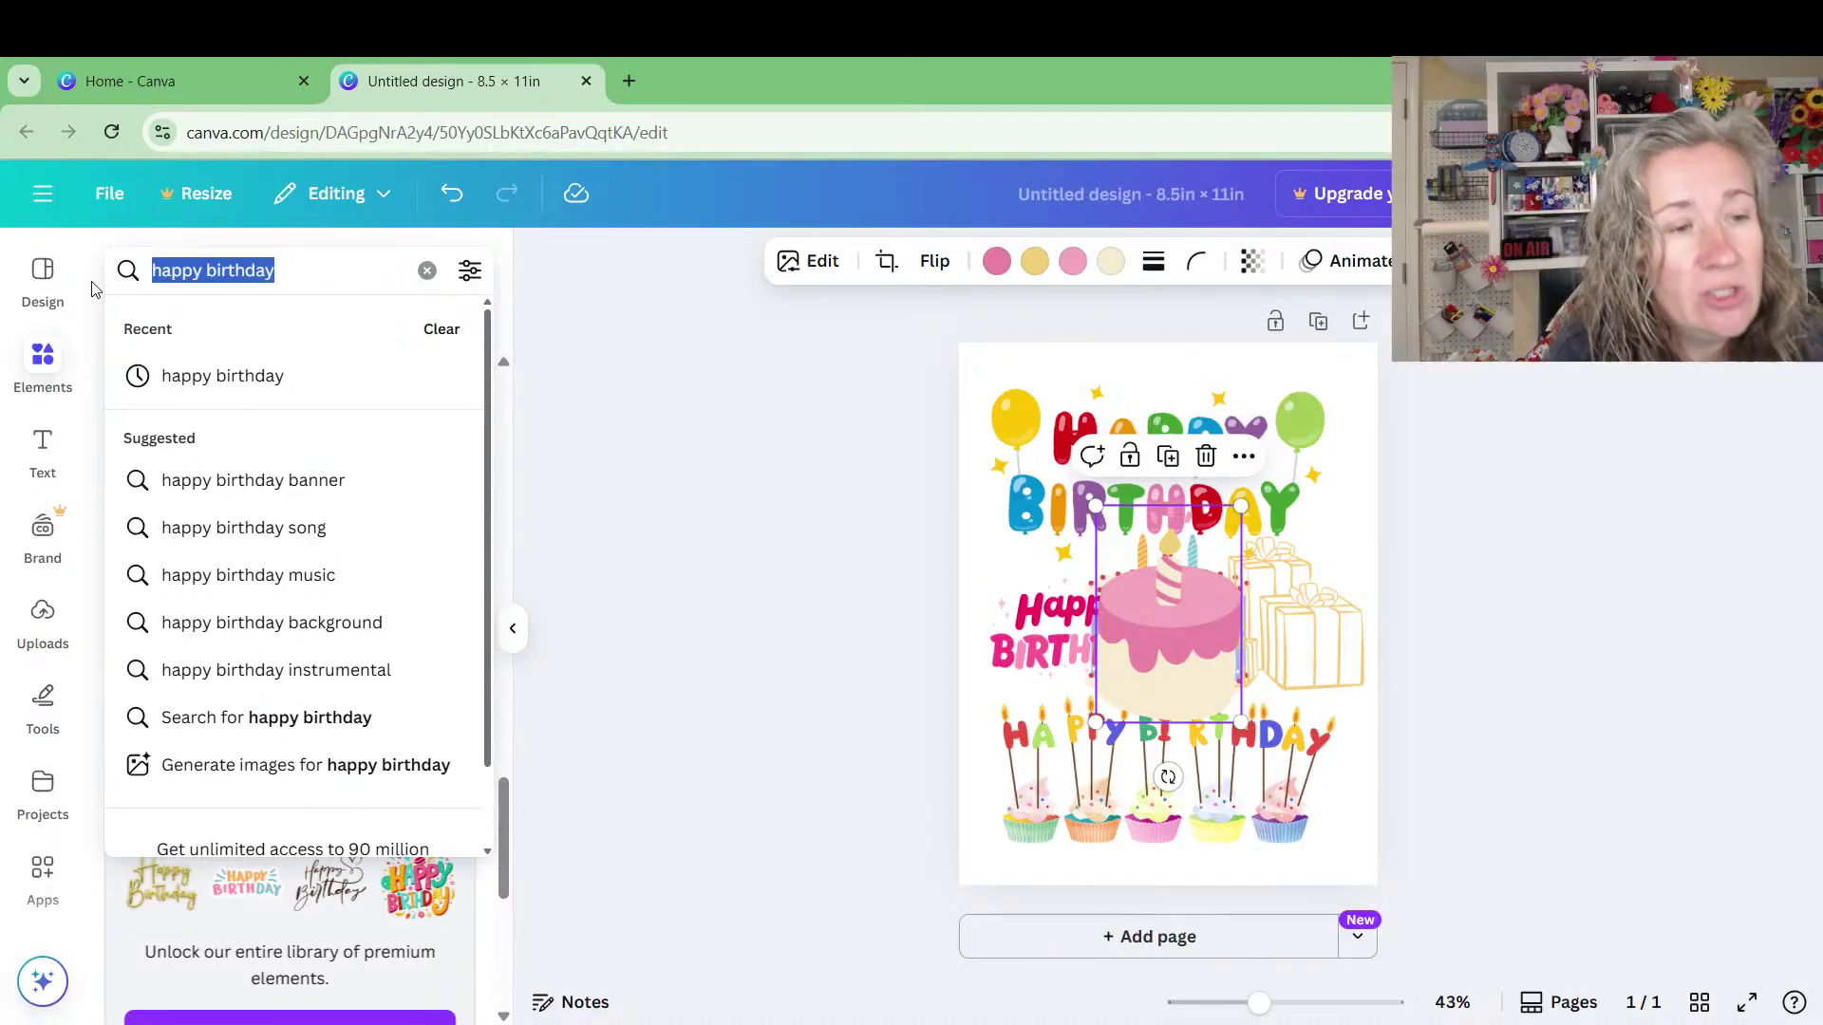
{"action": "type", "text": "happy f"}
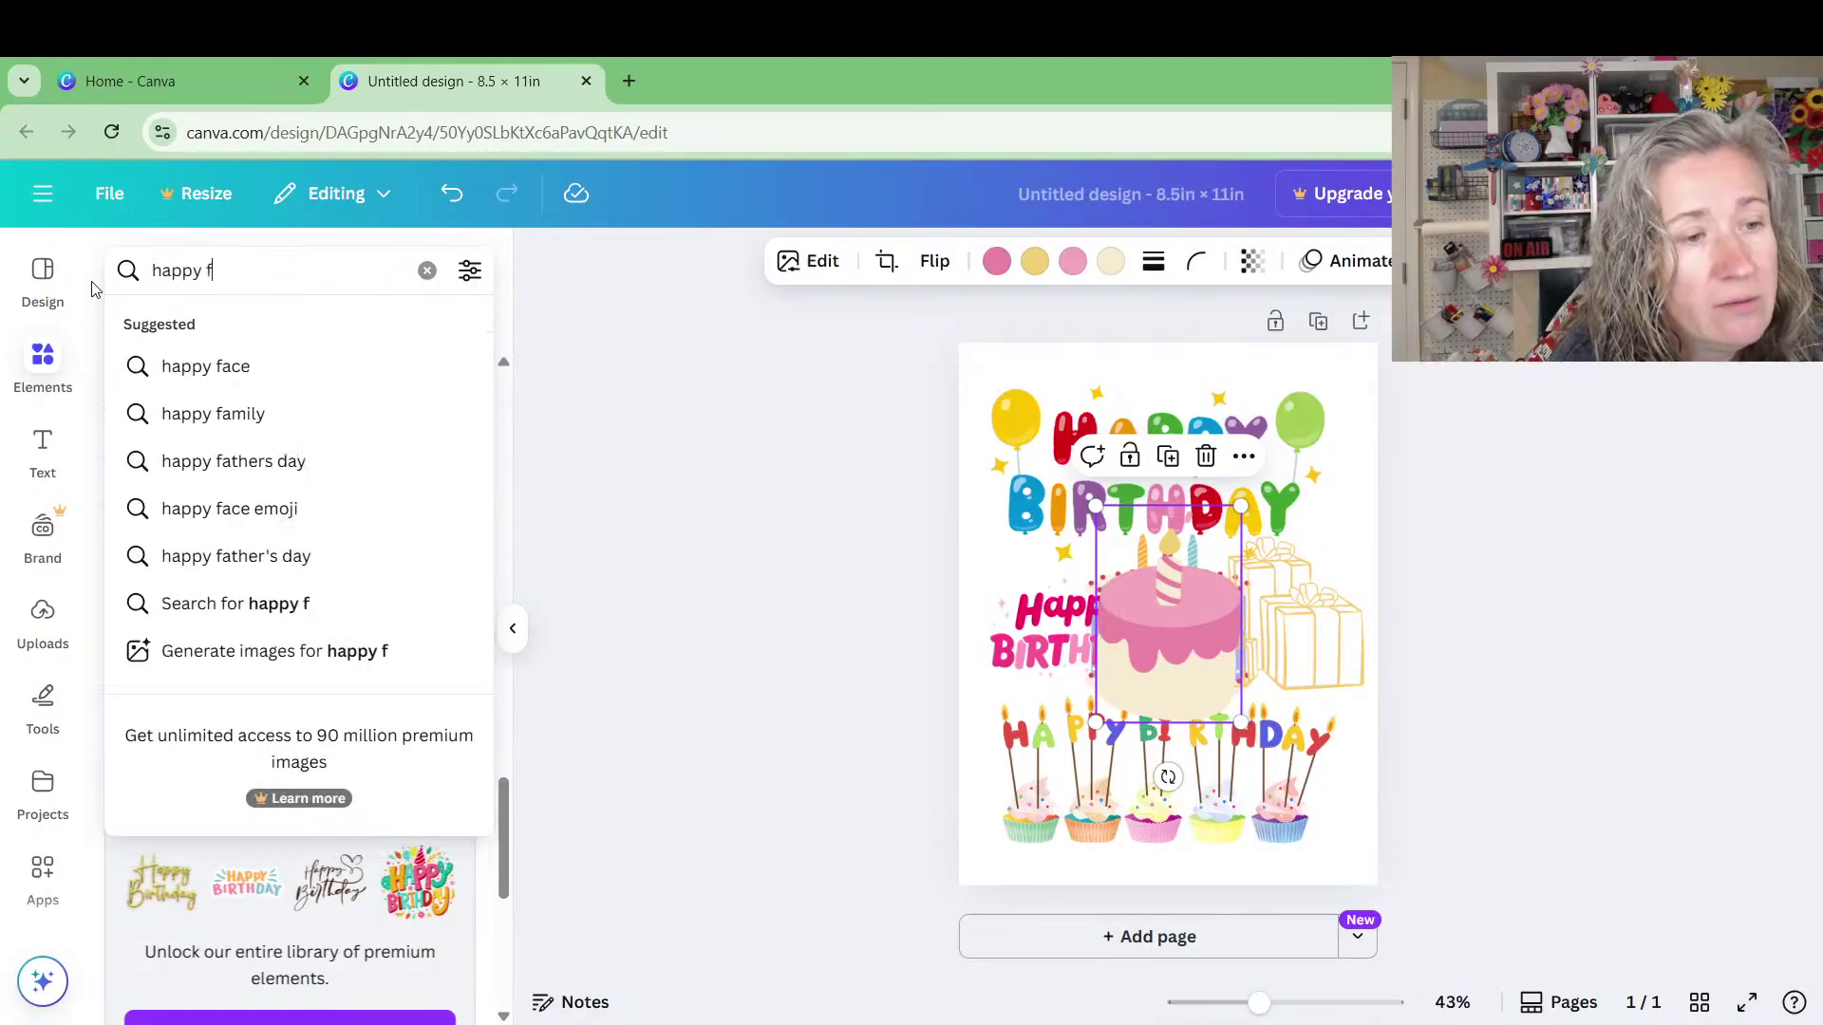
{"action": "type", "text": "ather day"}
{"action": "key", "text": "Return"}
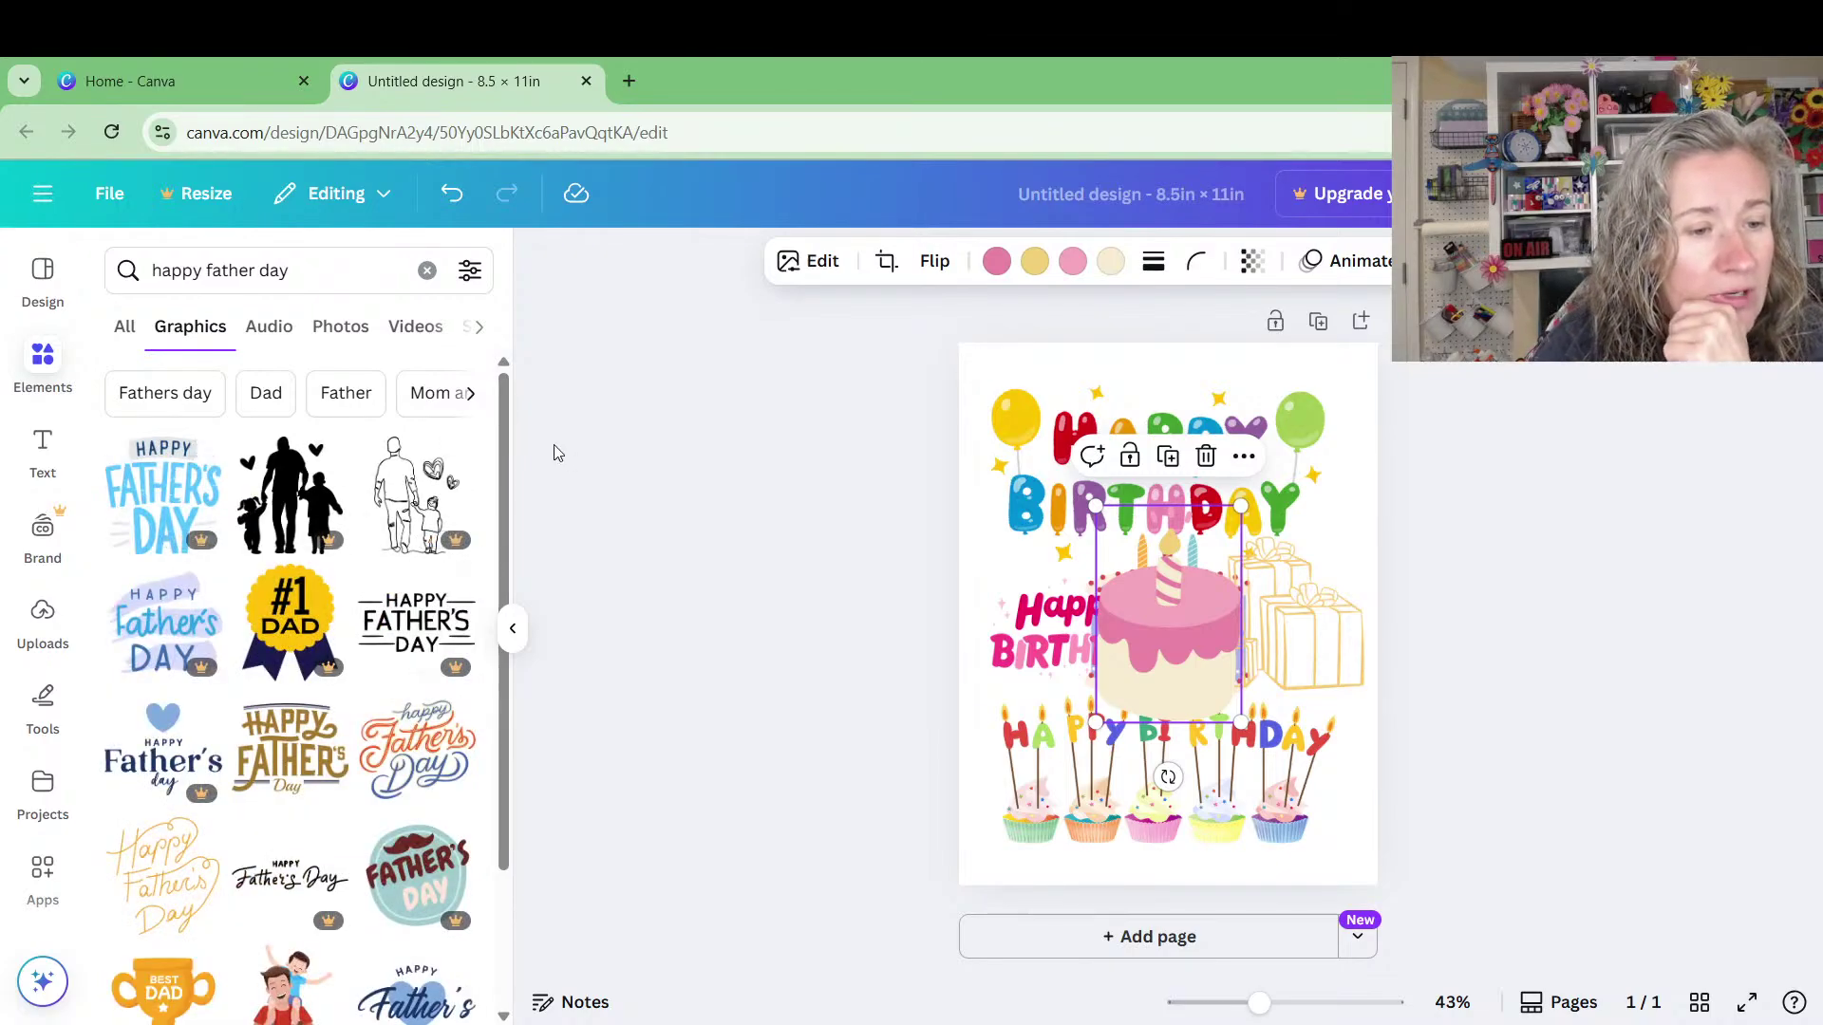
Add three free Father's Day graphics to the page: the brown block lettering, the orange-and-blue script and the orange oval badge
{"action": "left_click", "coordinate": [264, 759]}
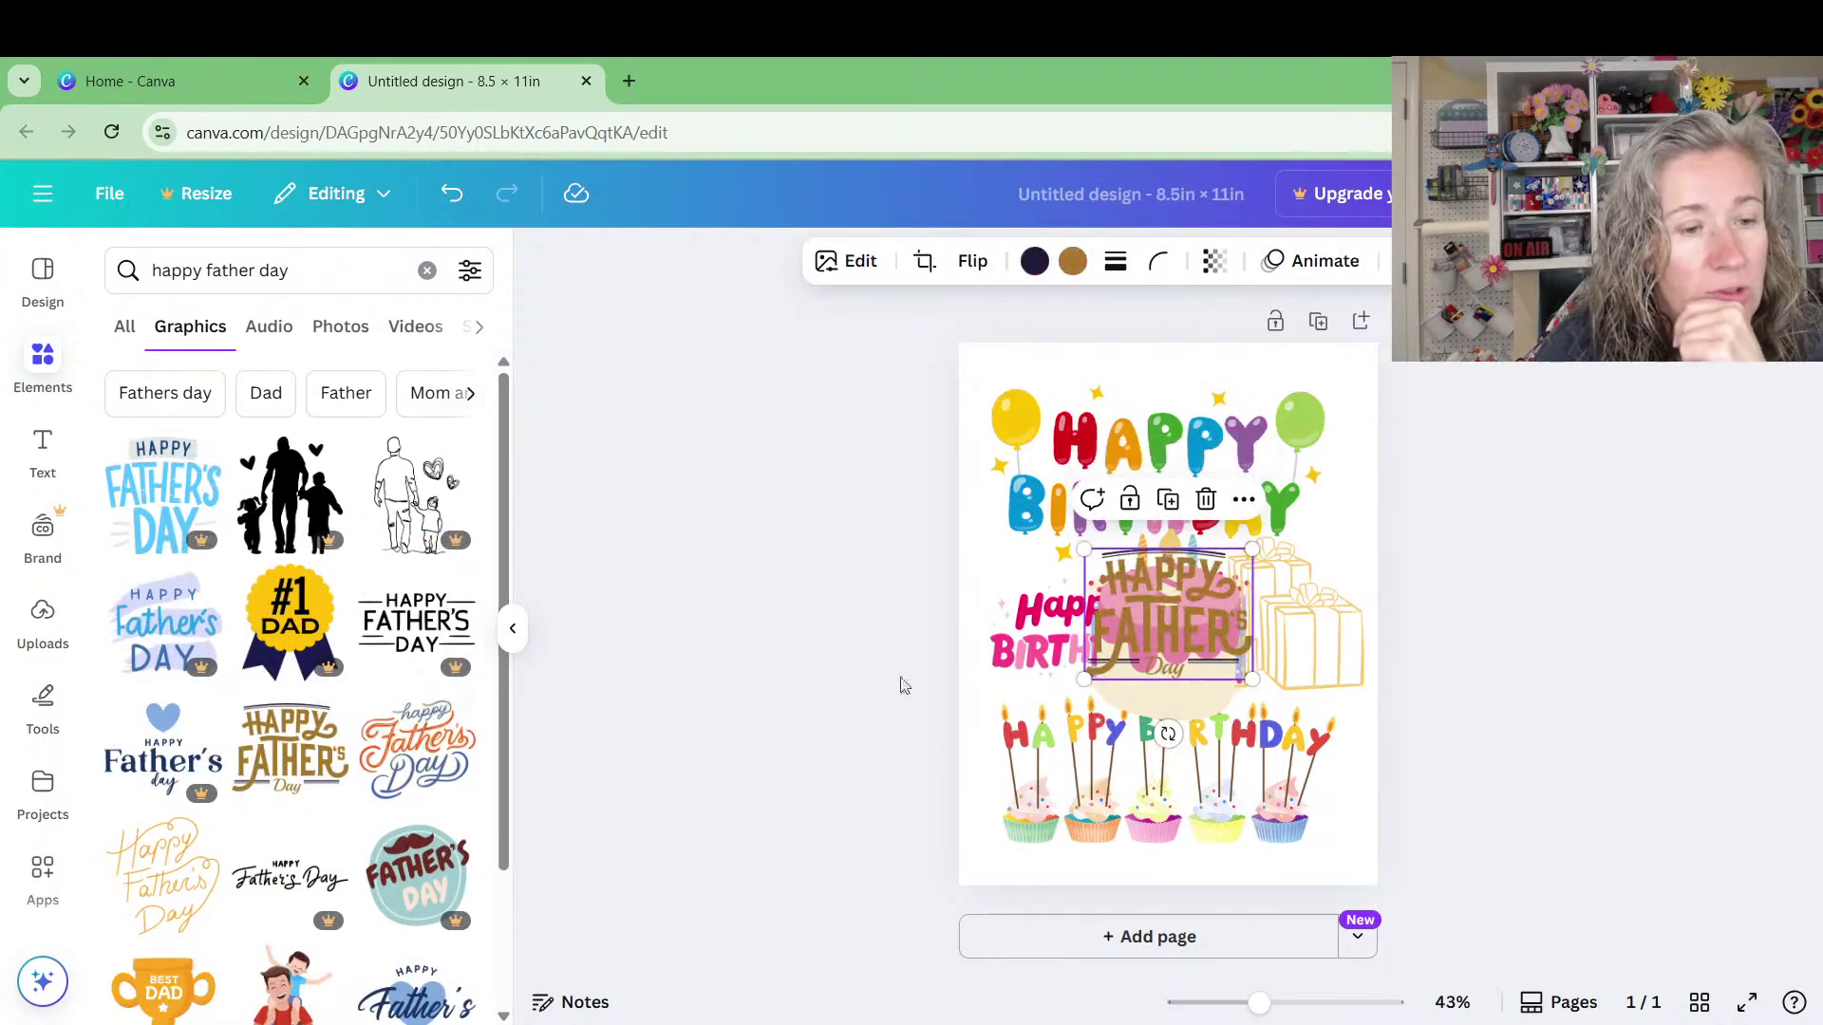
{"action": "left_click", "coordinate": [437, 750]}
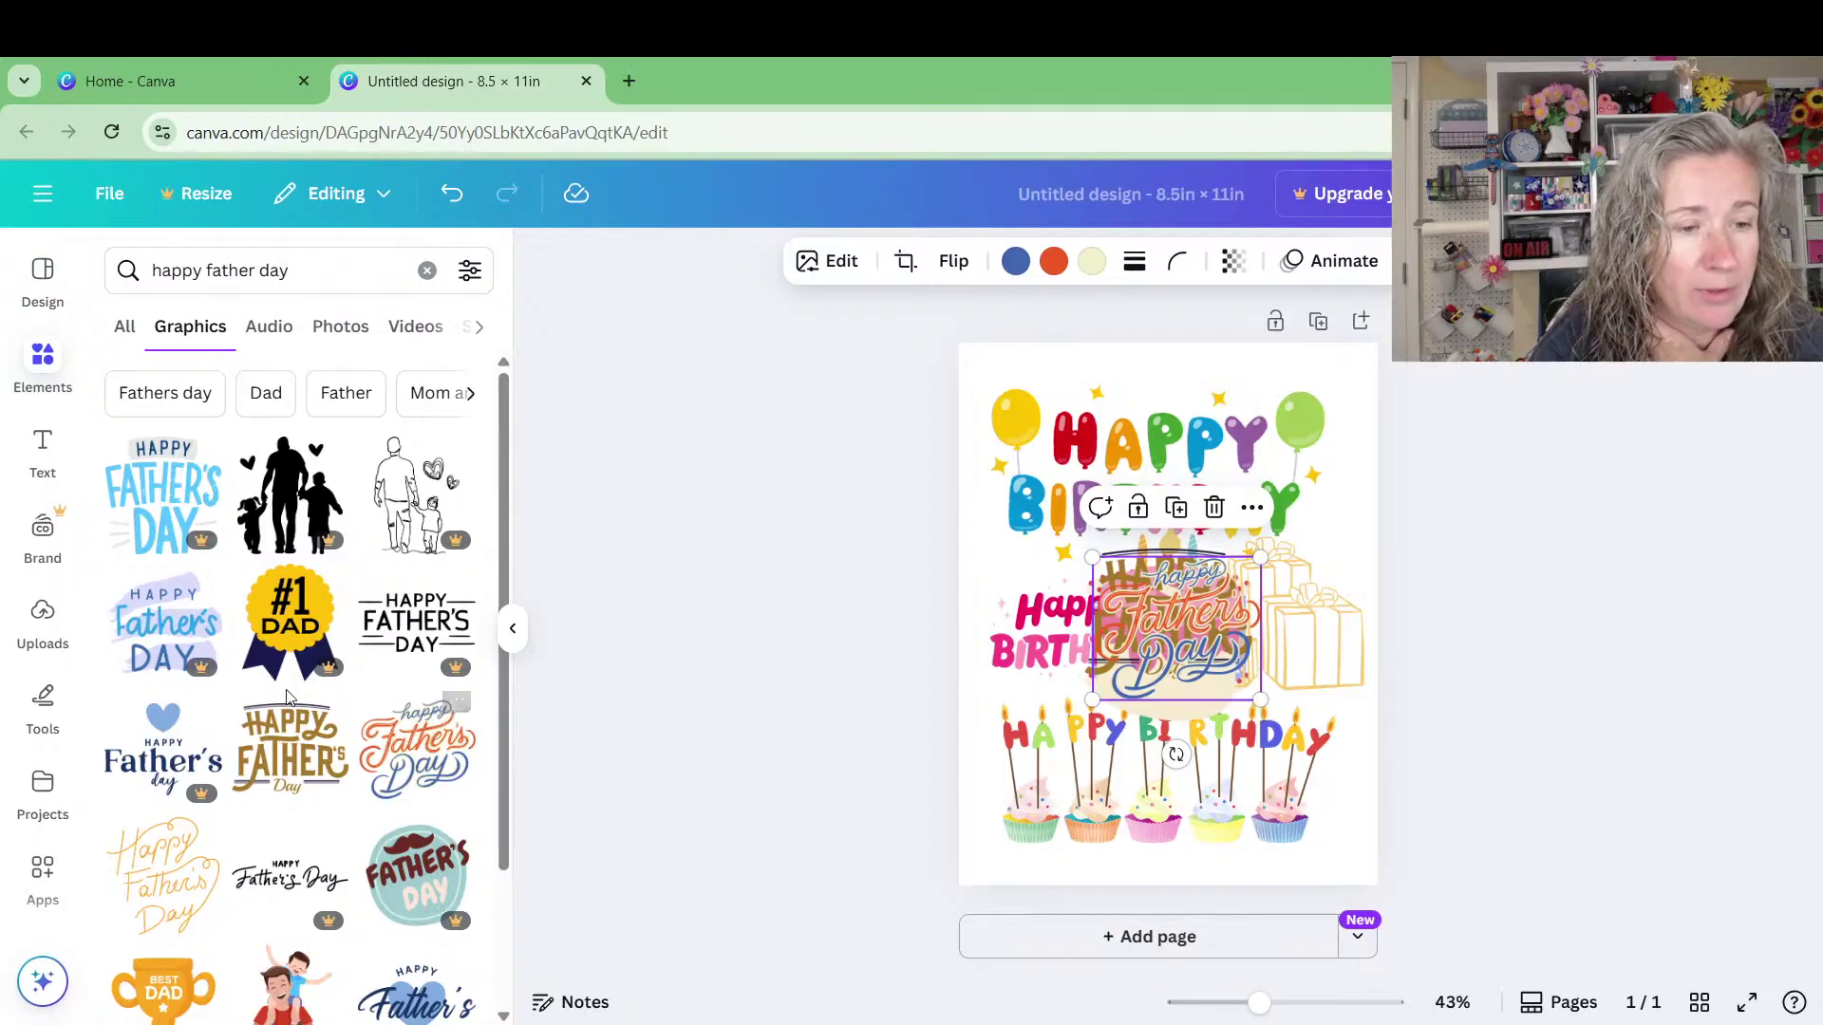
{"action": "mouse_move", "coordinate": [305, 669]}
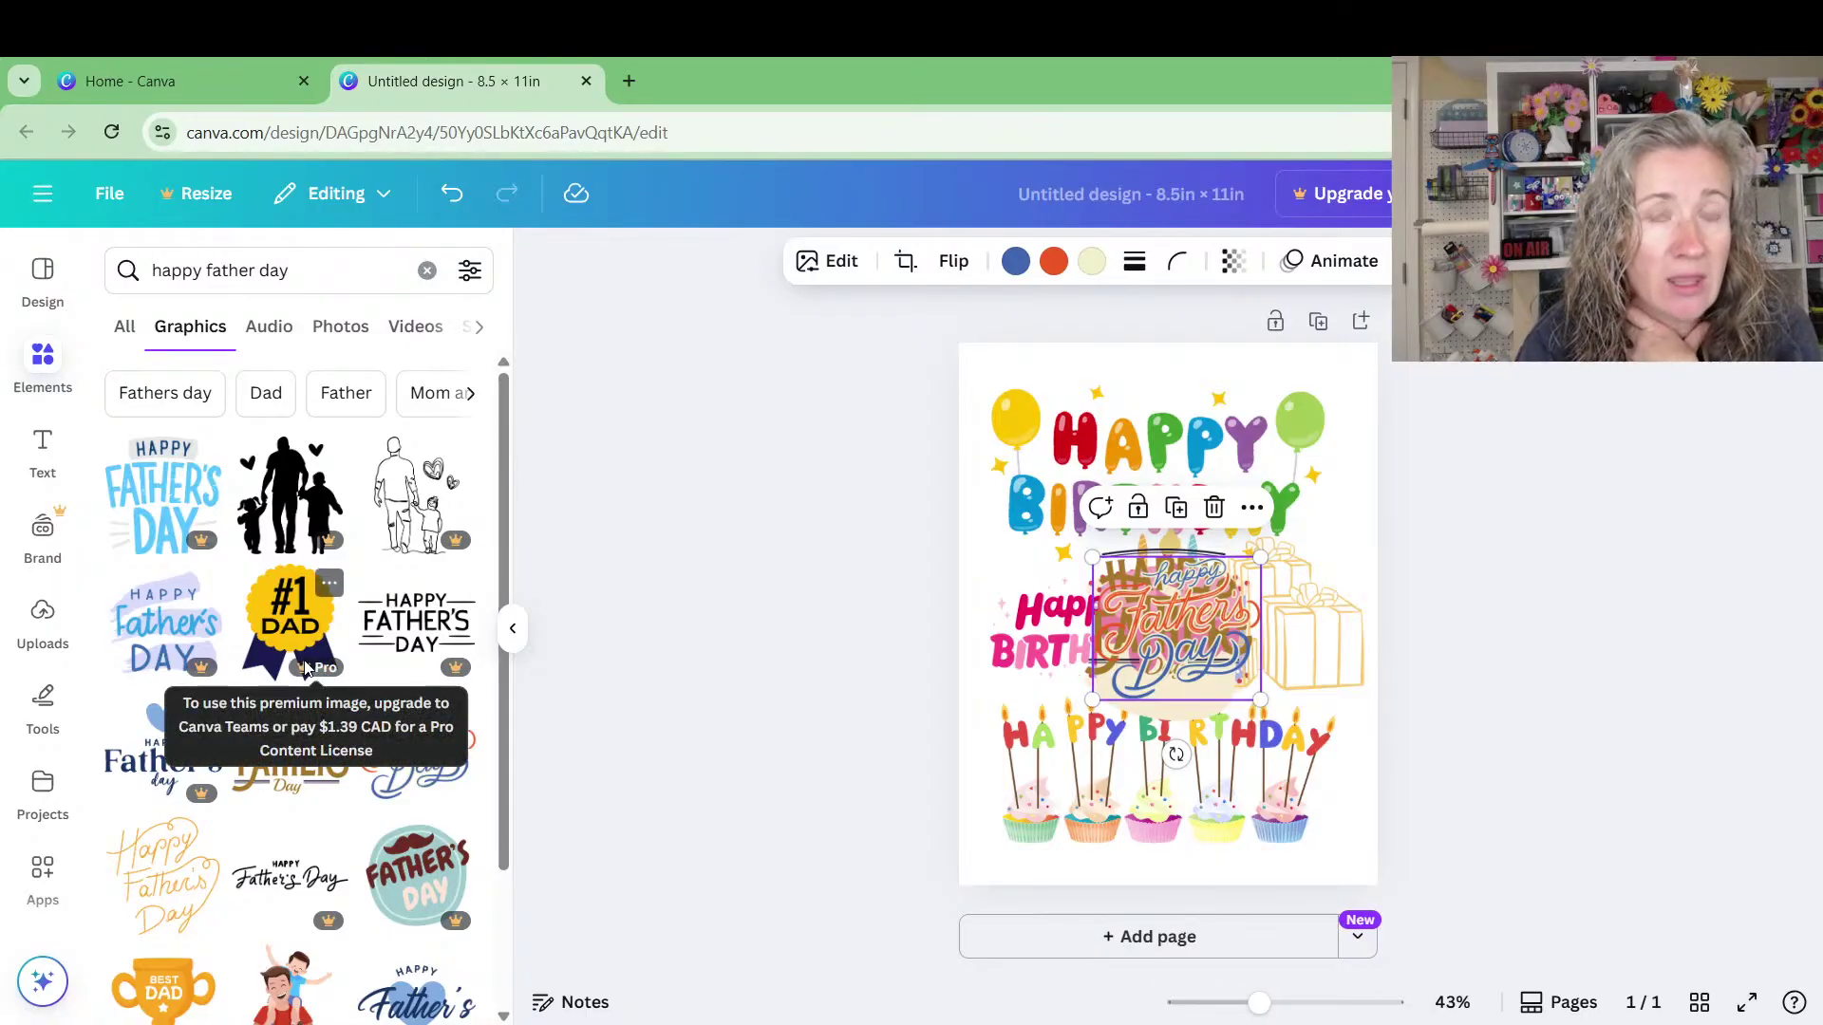
{"action": "scroll", "coordinate": [323, 645], "scroll_direction": "down", "scroll_amount": 2}
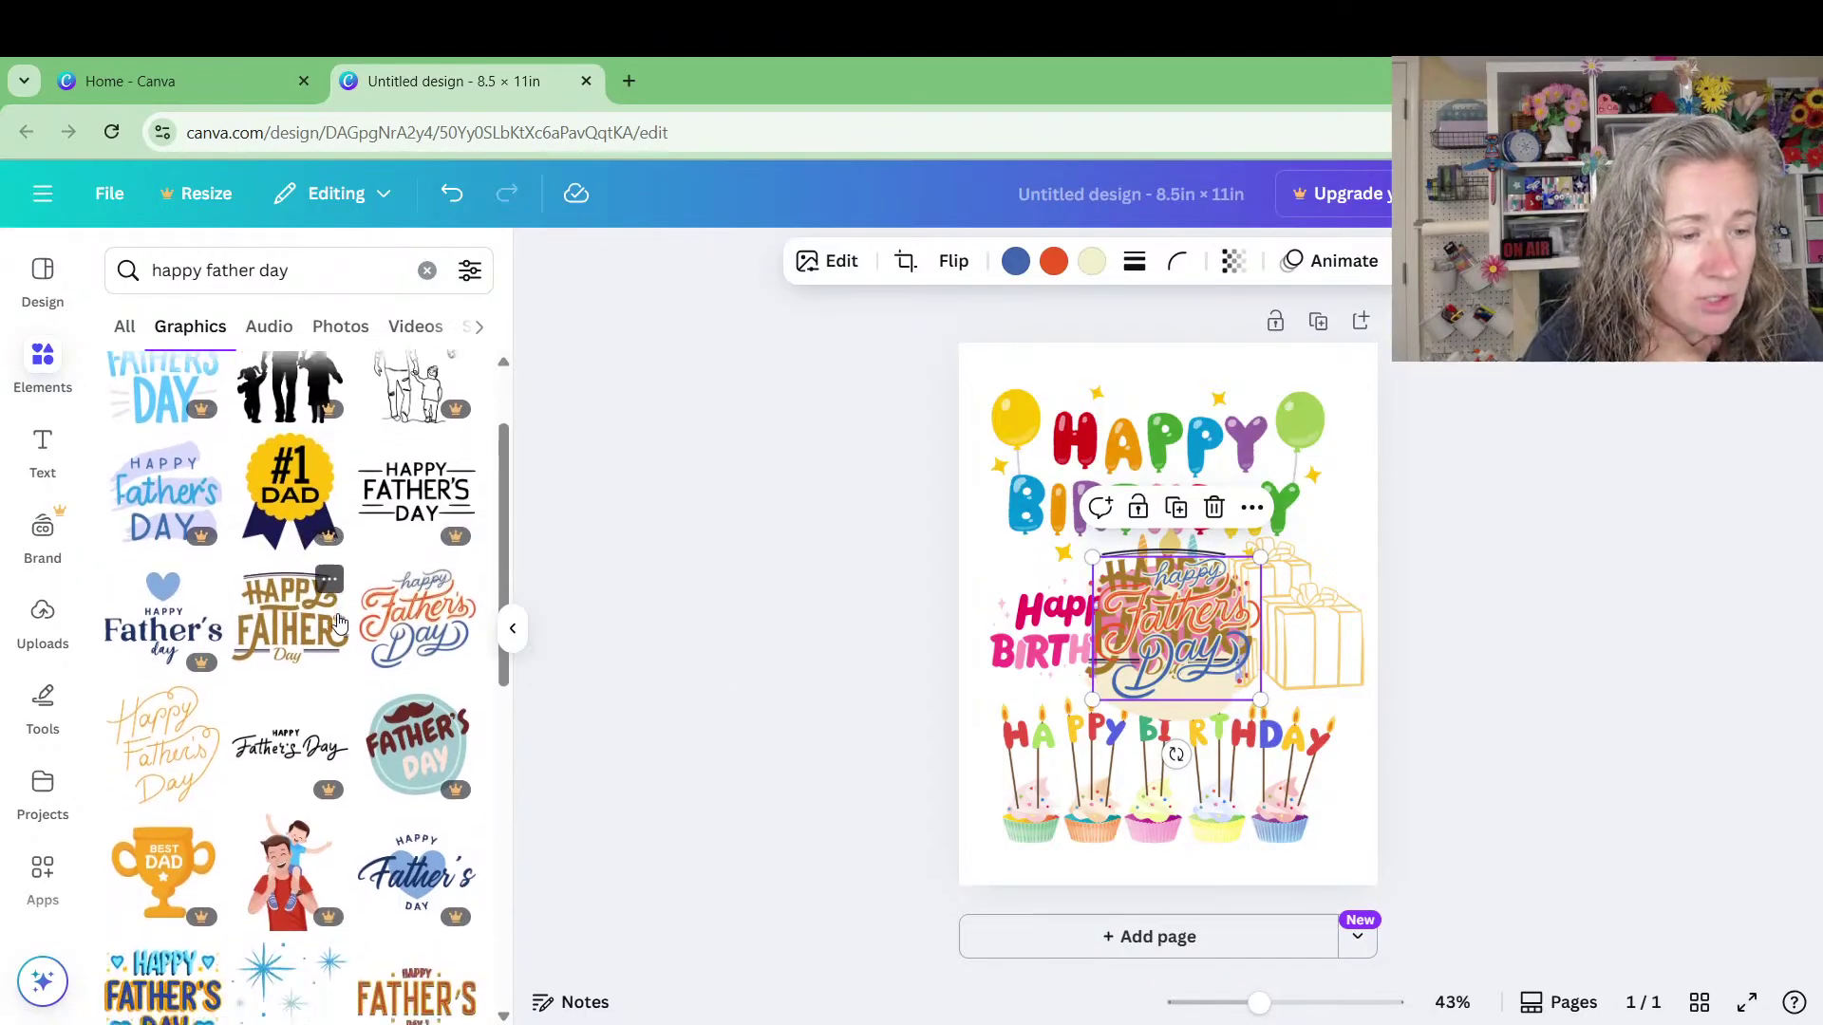
{"action": "scroll", "coordinate": [339, 622], "scroll_direction": "down", "scroll_amount": 2}
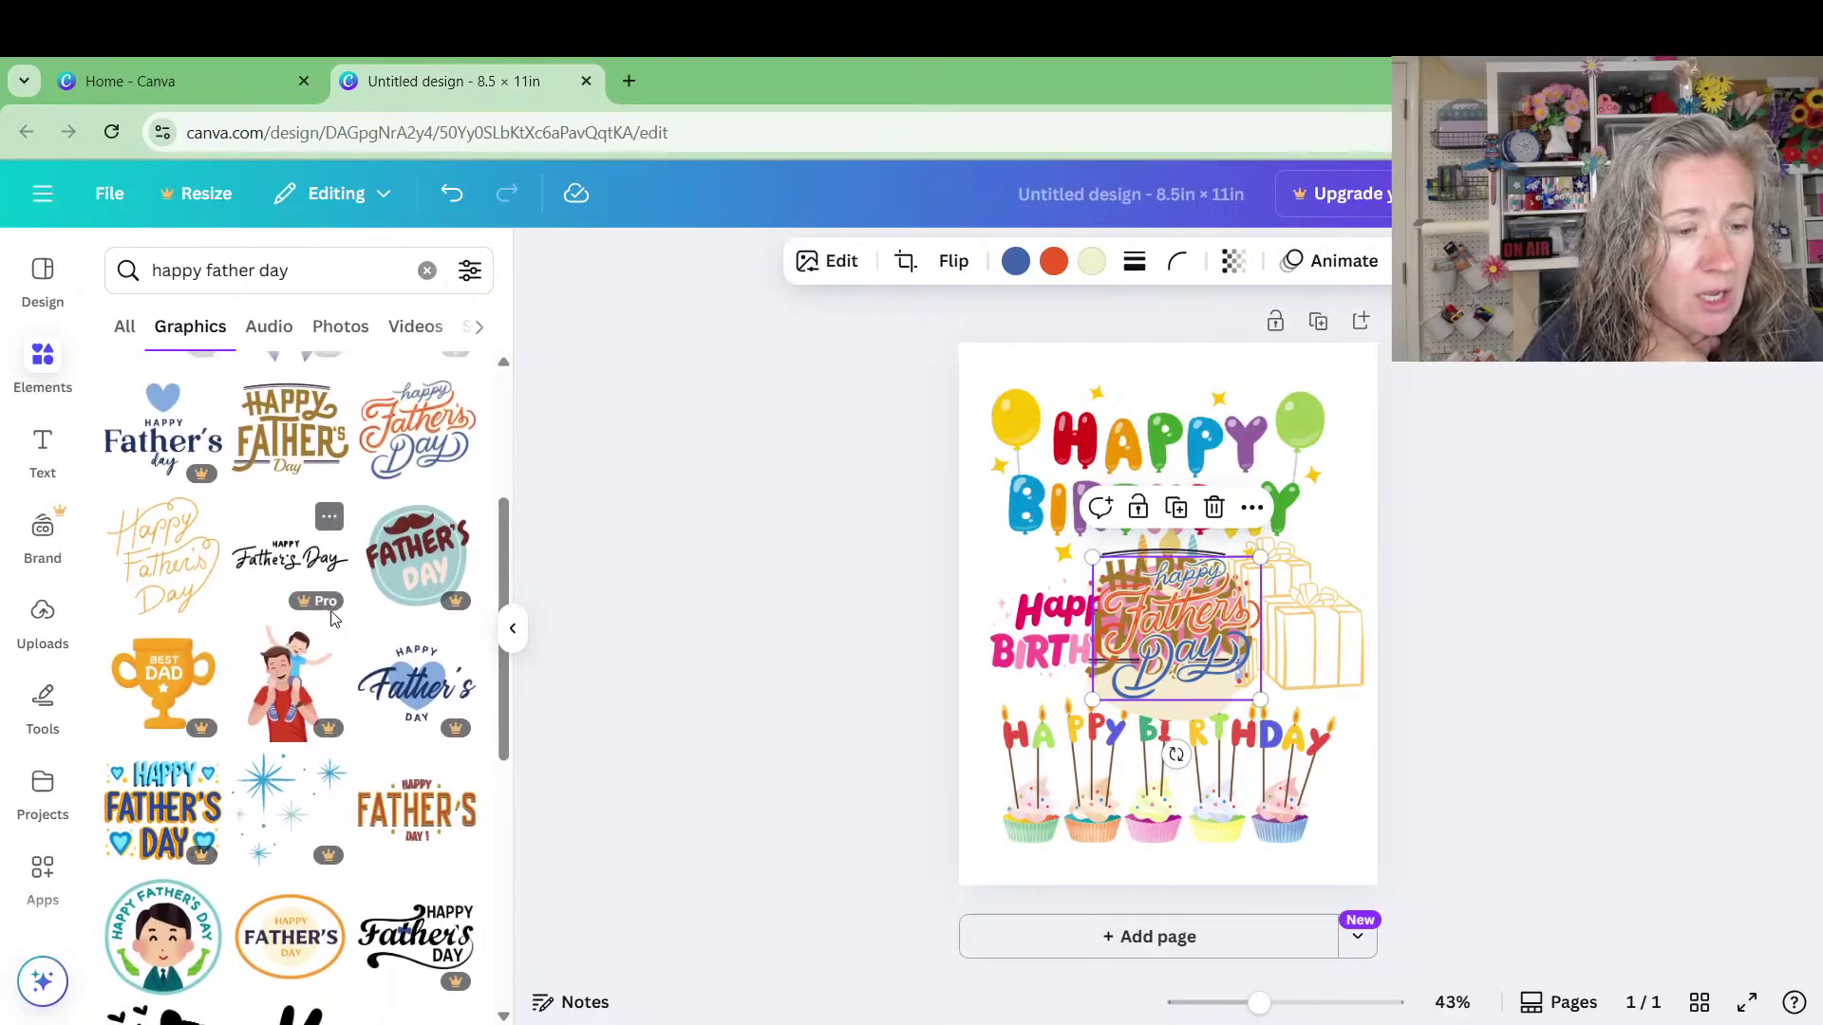
{"action": "scroll", "coordinate": [327, 665], "scroll_direction": "down", "scroll_amount": 1}
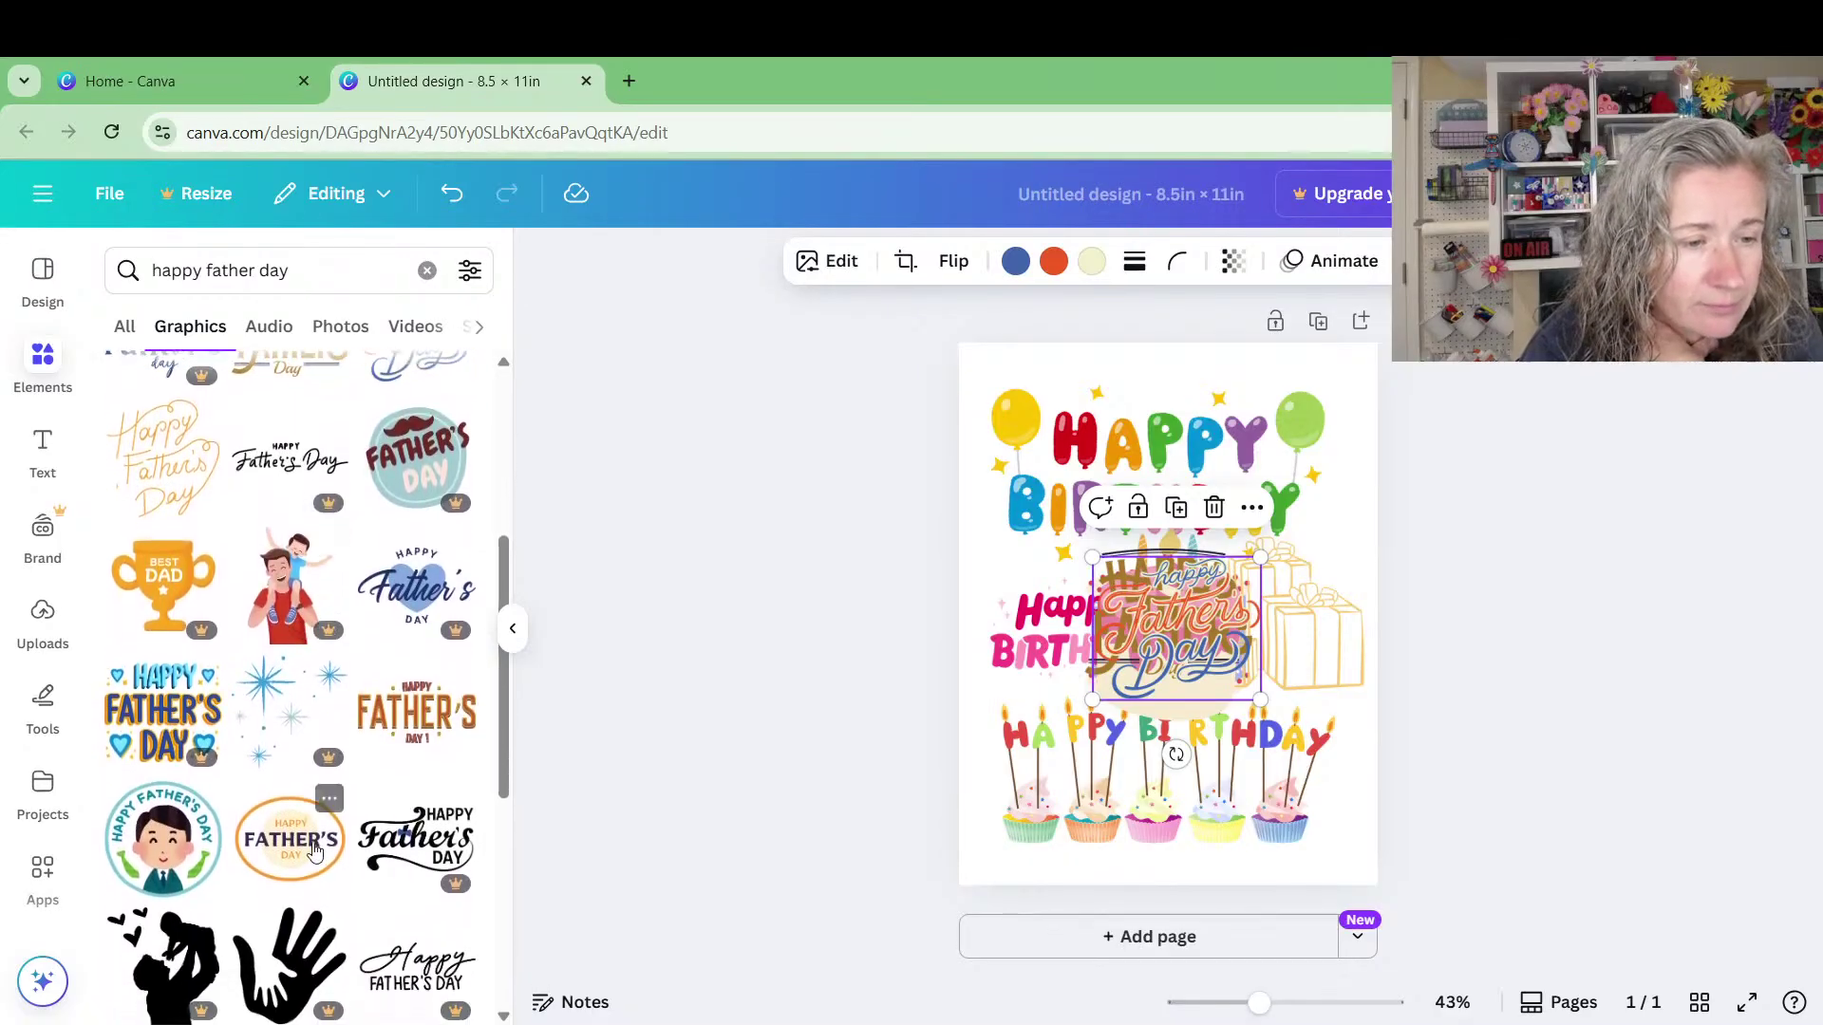
{"action": "left_click", "coordinate": [313, 847]}
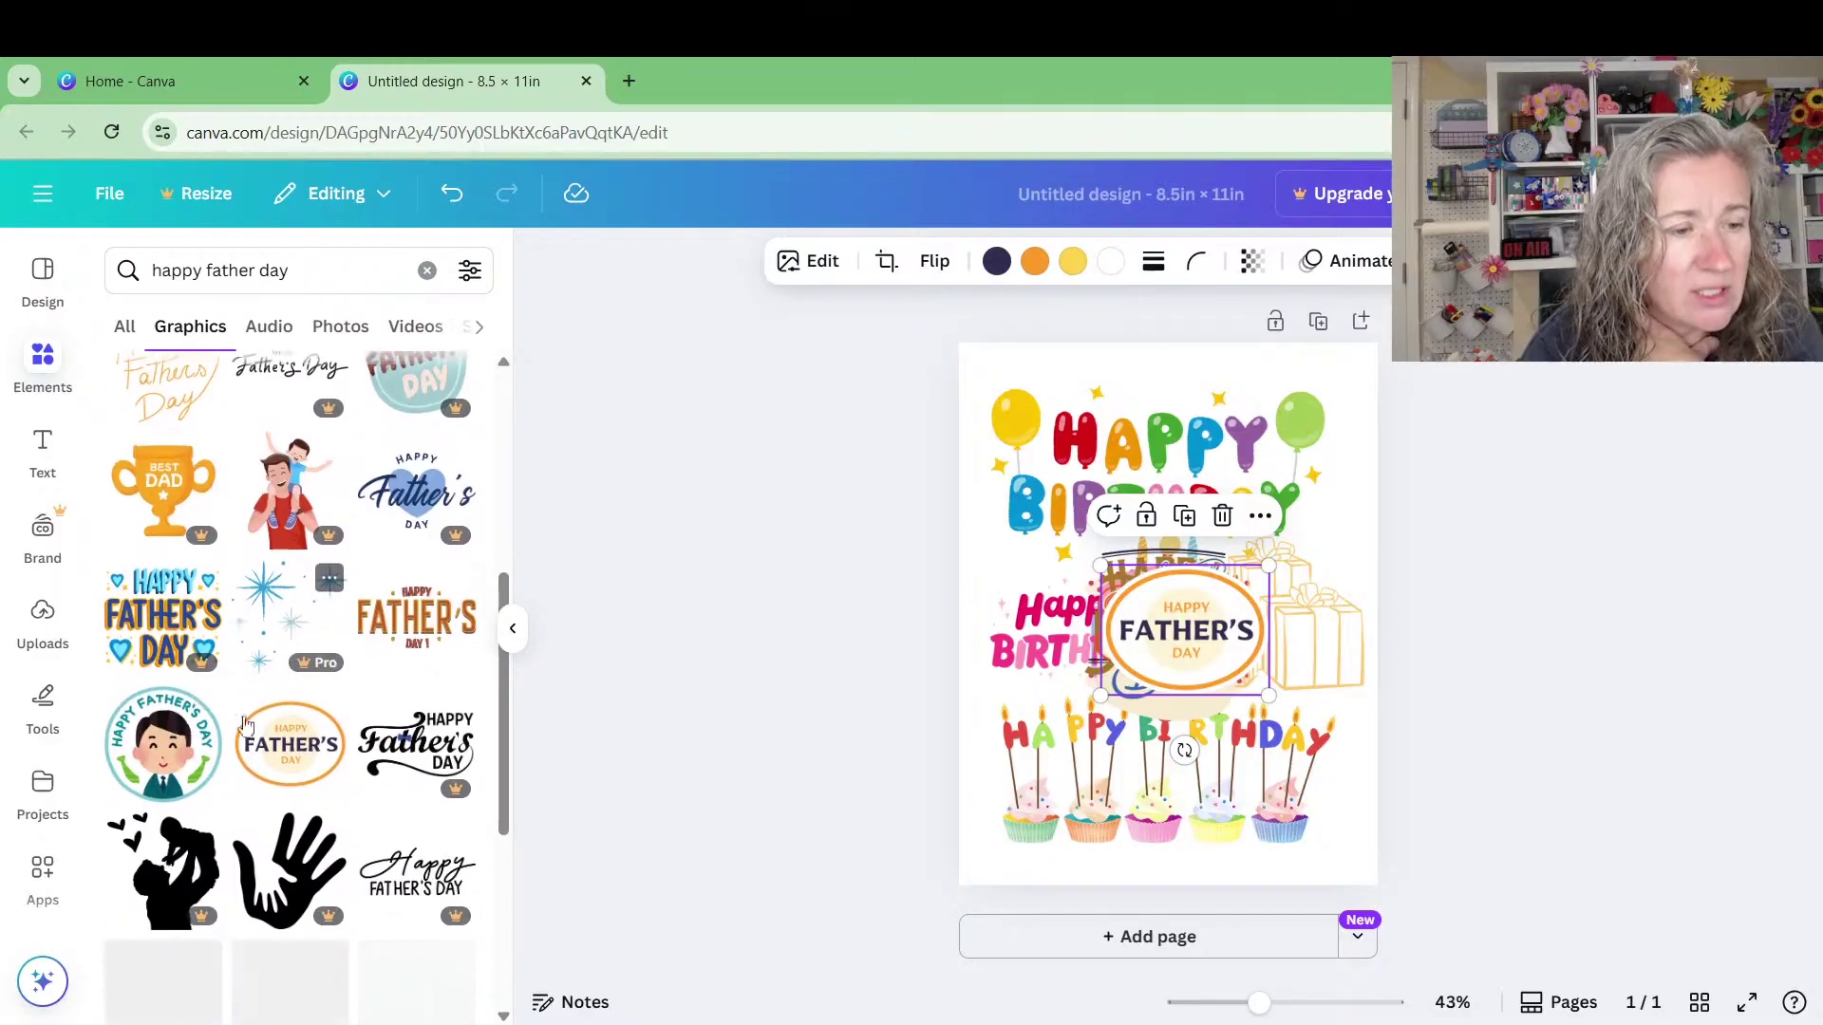
Browse the remaining Father's Day graphics and compare the free ones with those marked as premium
{"action": "scroll", "coordinate": [359, 698], "scroll_direction": "down", "scroll_amount": 1}
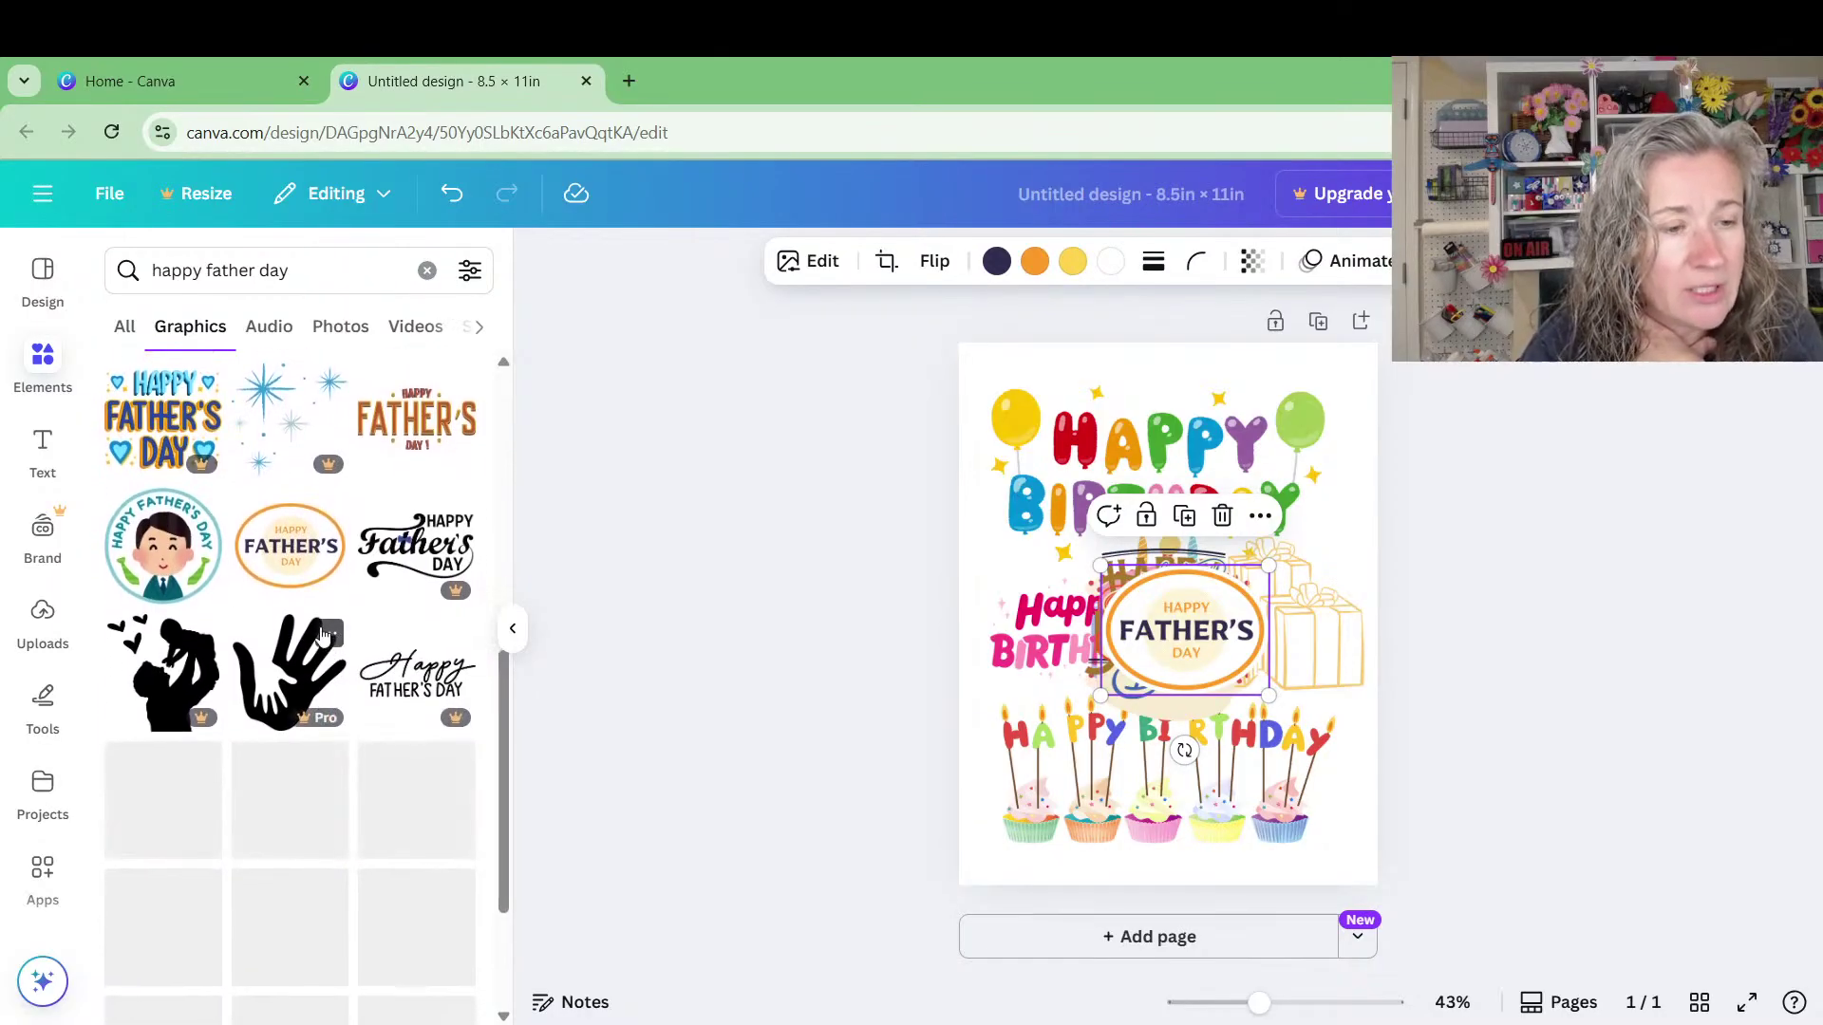
{"action": "scroll", "coordinate": [418, 722], "scroll_direction": "down", "scroll_amount": 2}
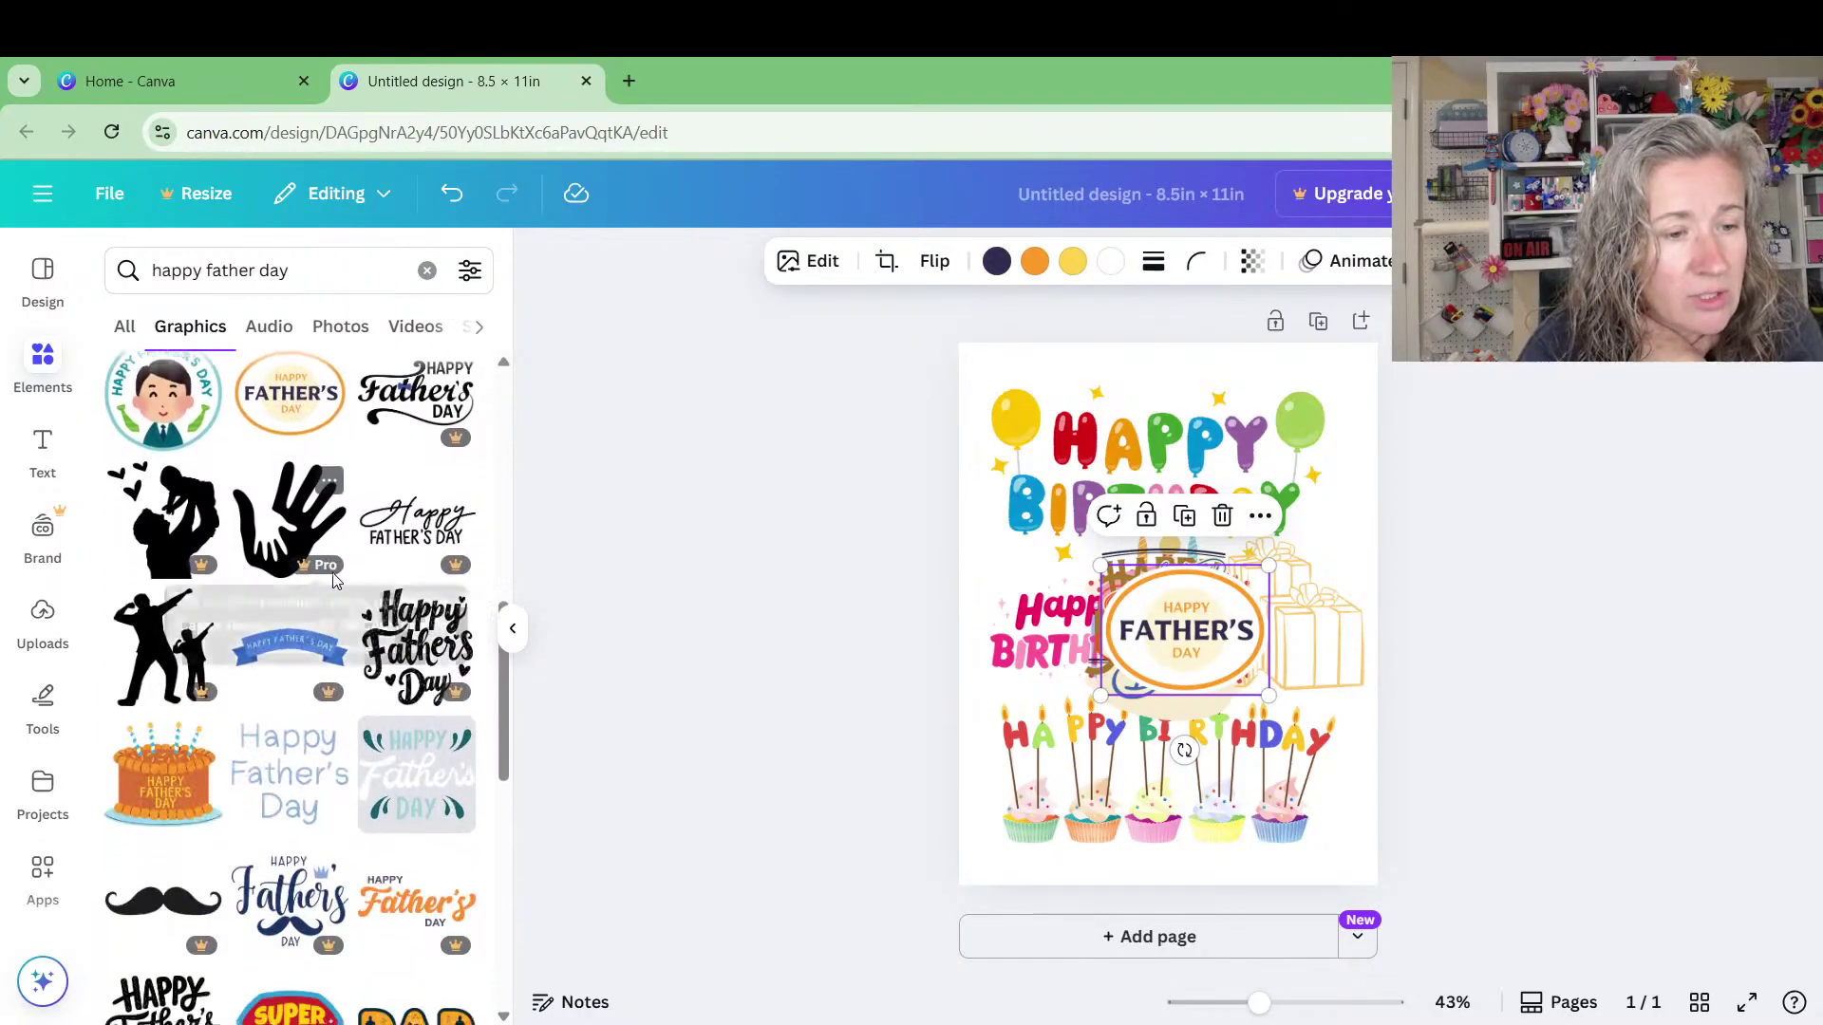
{"action": "scroll", "coordinate": [422, 826], "scroll_direction": "down", "scroll_amount": 1}
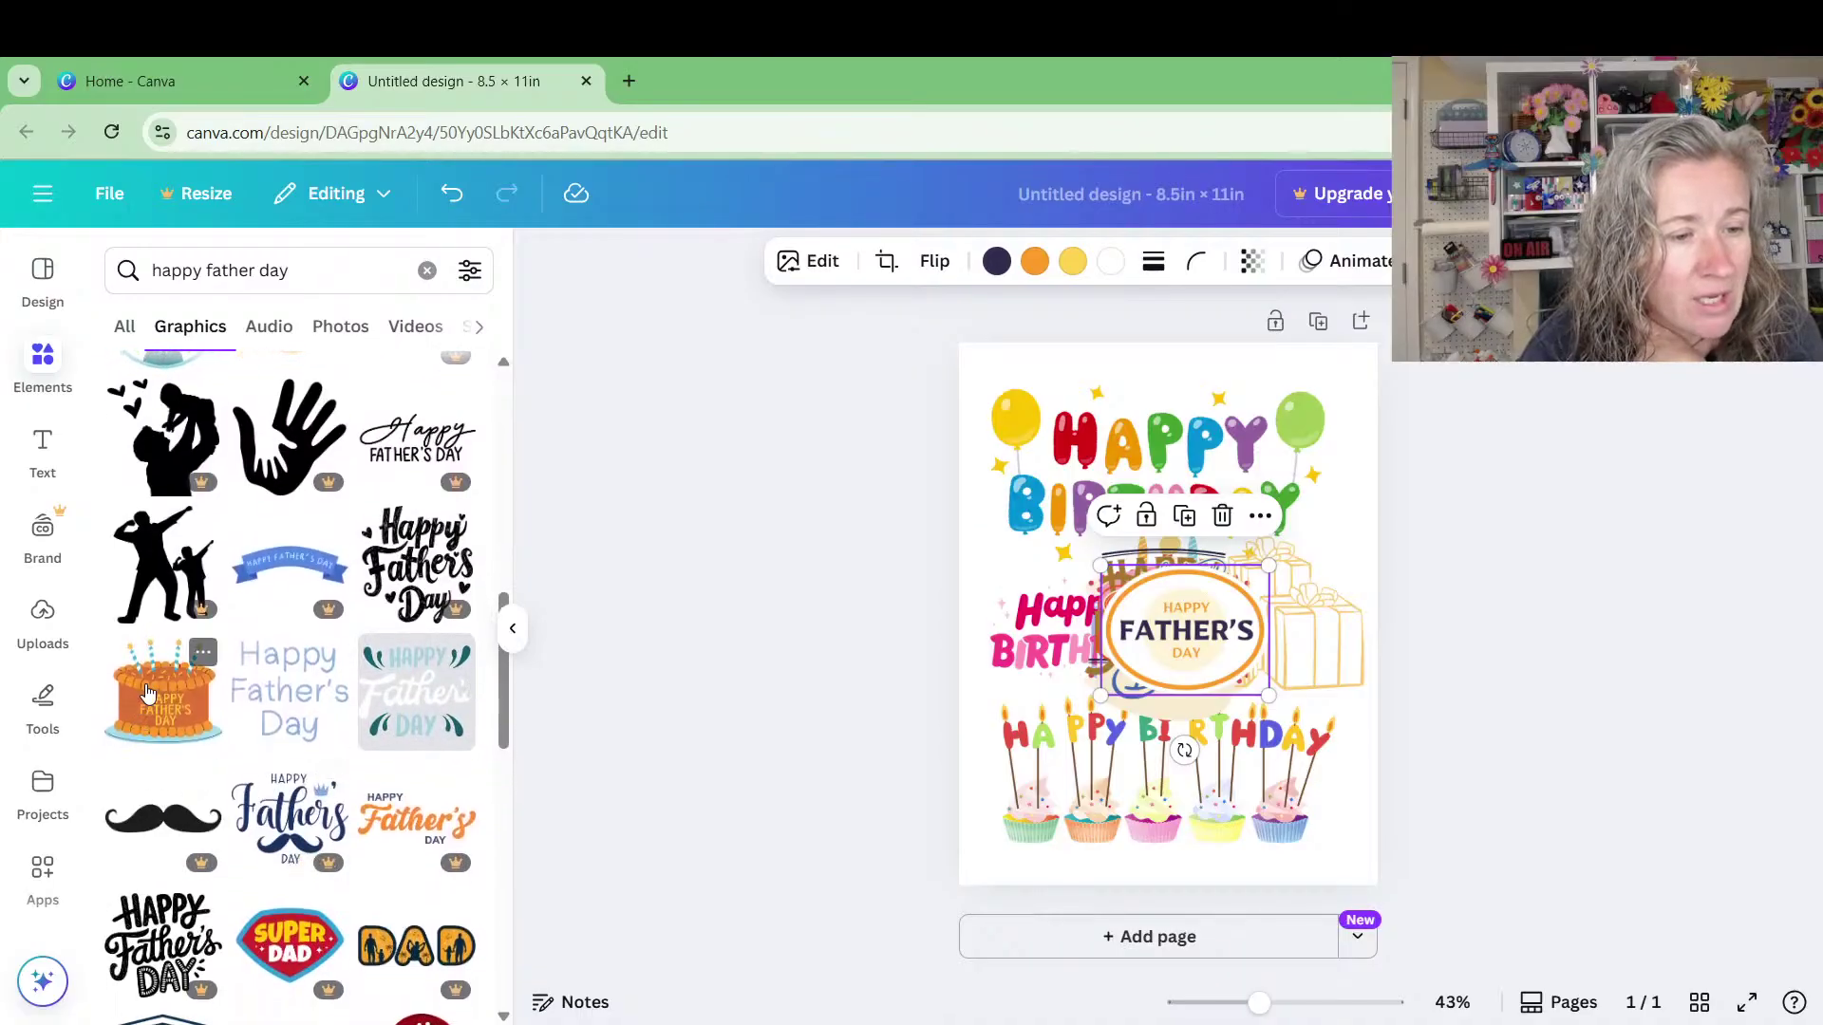
{"action": "scroll", "coordinate": [292, 719], "scroll_direction": "down", "scroll_amount": 3}
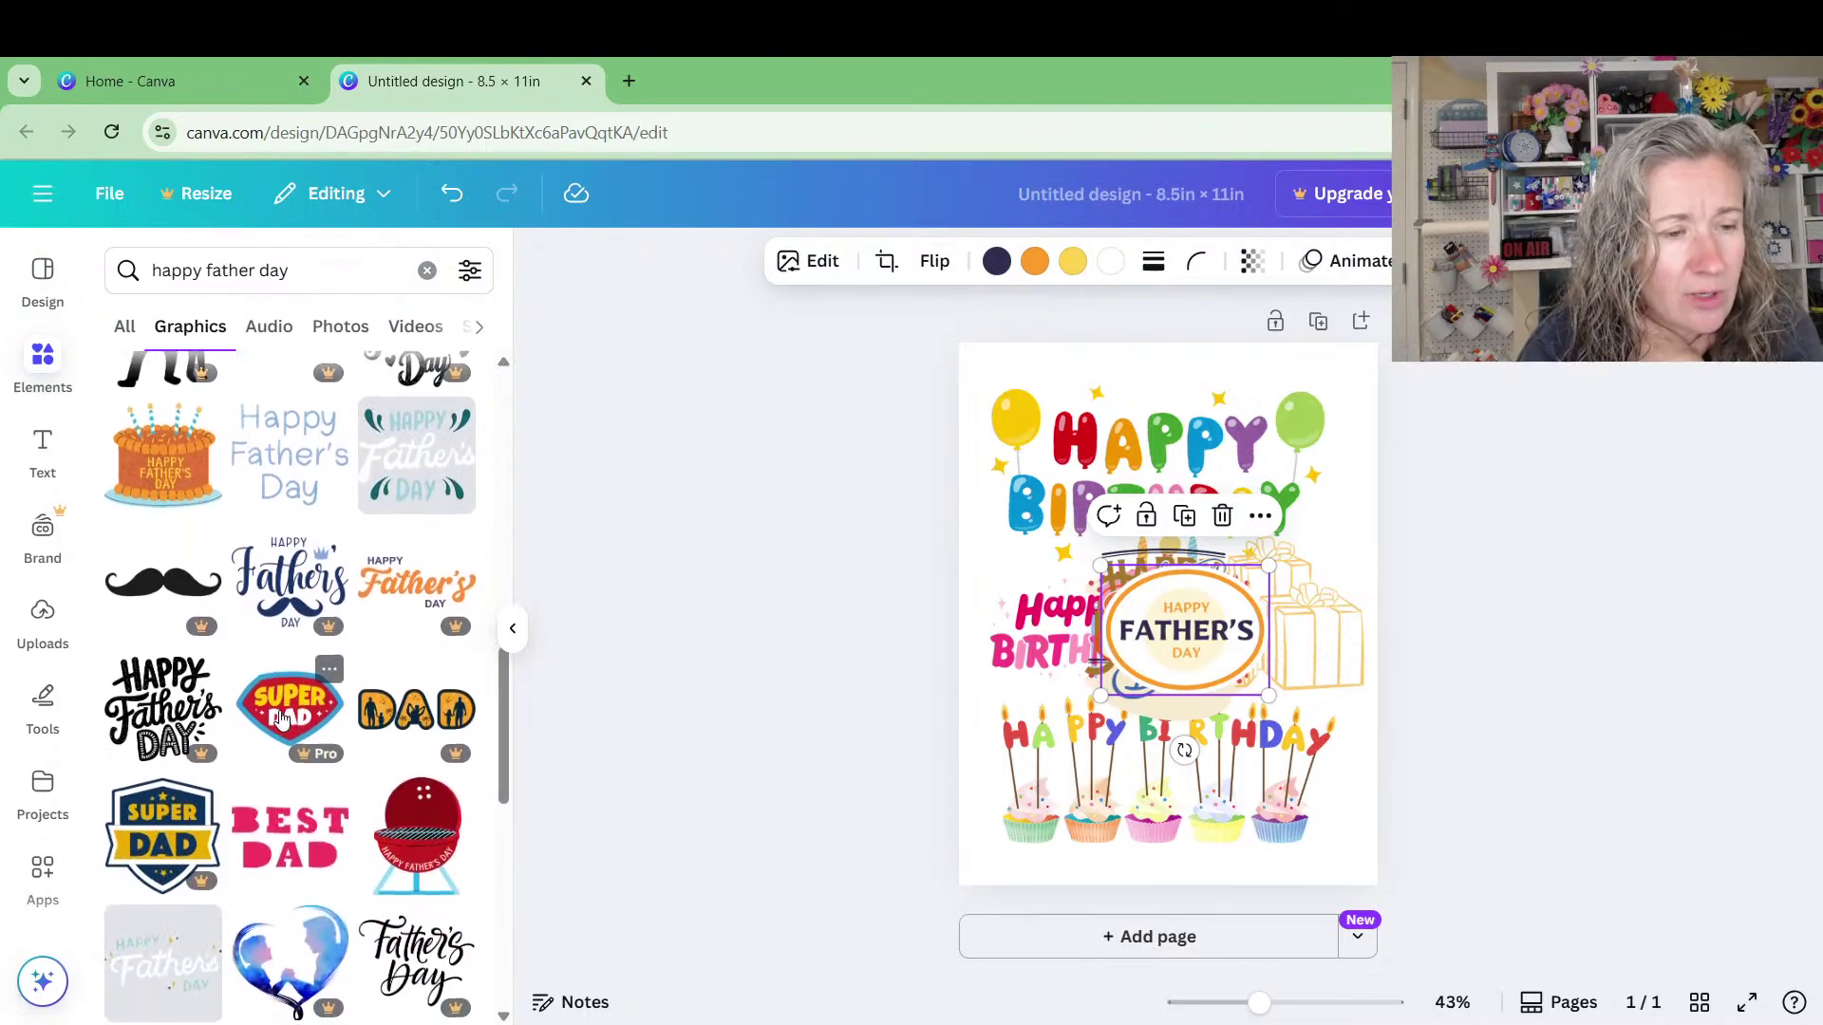
{"action": "scroll", "coordinate": [282, 719], "scroll_direction": "down", "scroll_amount": 1}
{"action": "scroll", "coordinate": [282, 719], "scroll_direction": "down", "scroll_amount": 1}
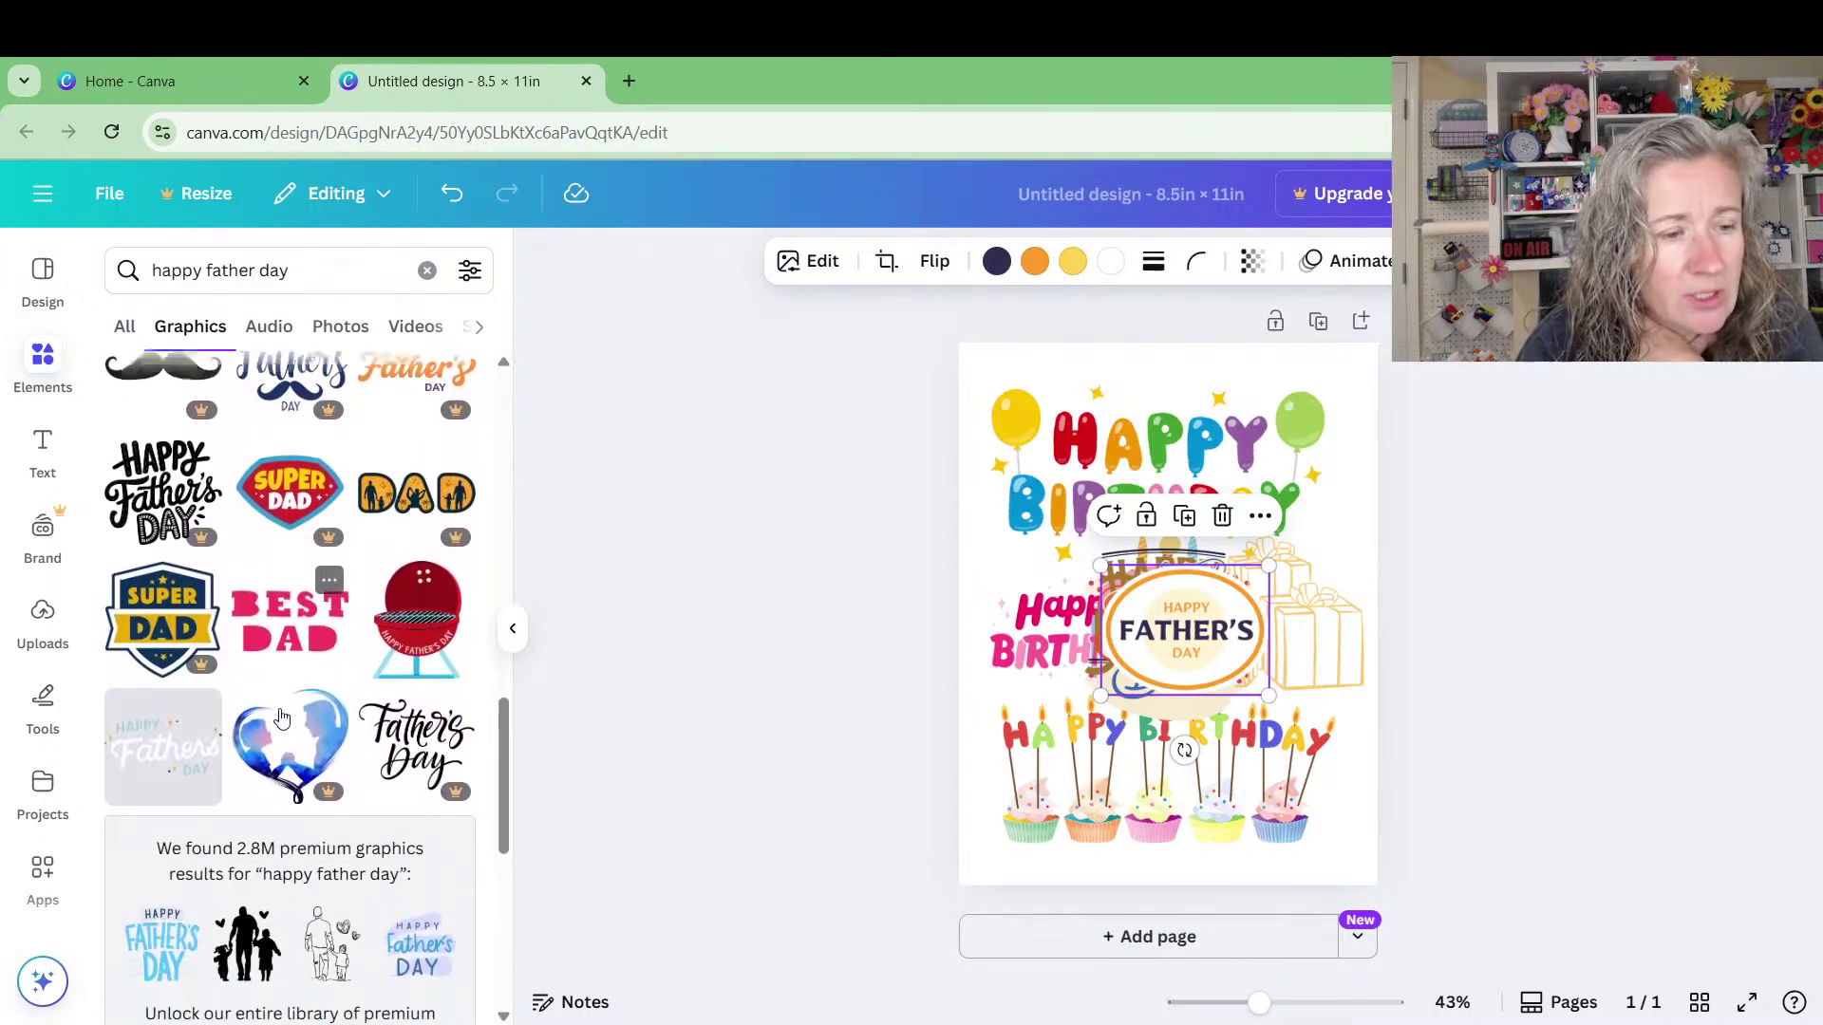
{"action": "scroll", "coordinate": [282, 719], "scroll_direction": "down", "scroll_amount": 2}
{"action": "scroll", "coordinate": [359, 746], "scroll_direction": "down", "scroll_amount": 2}
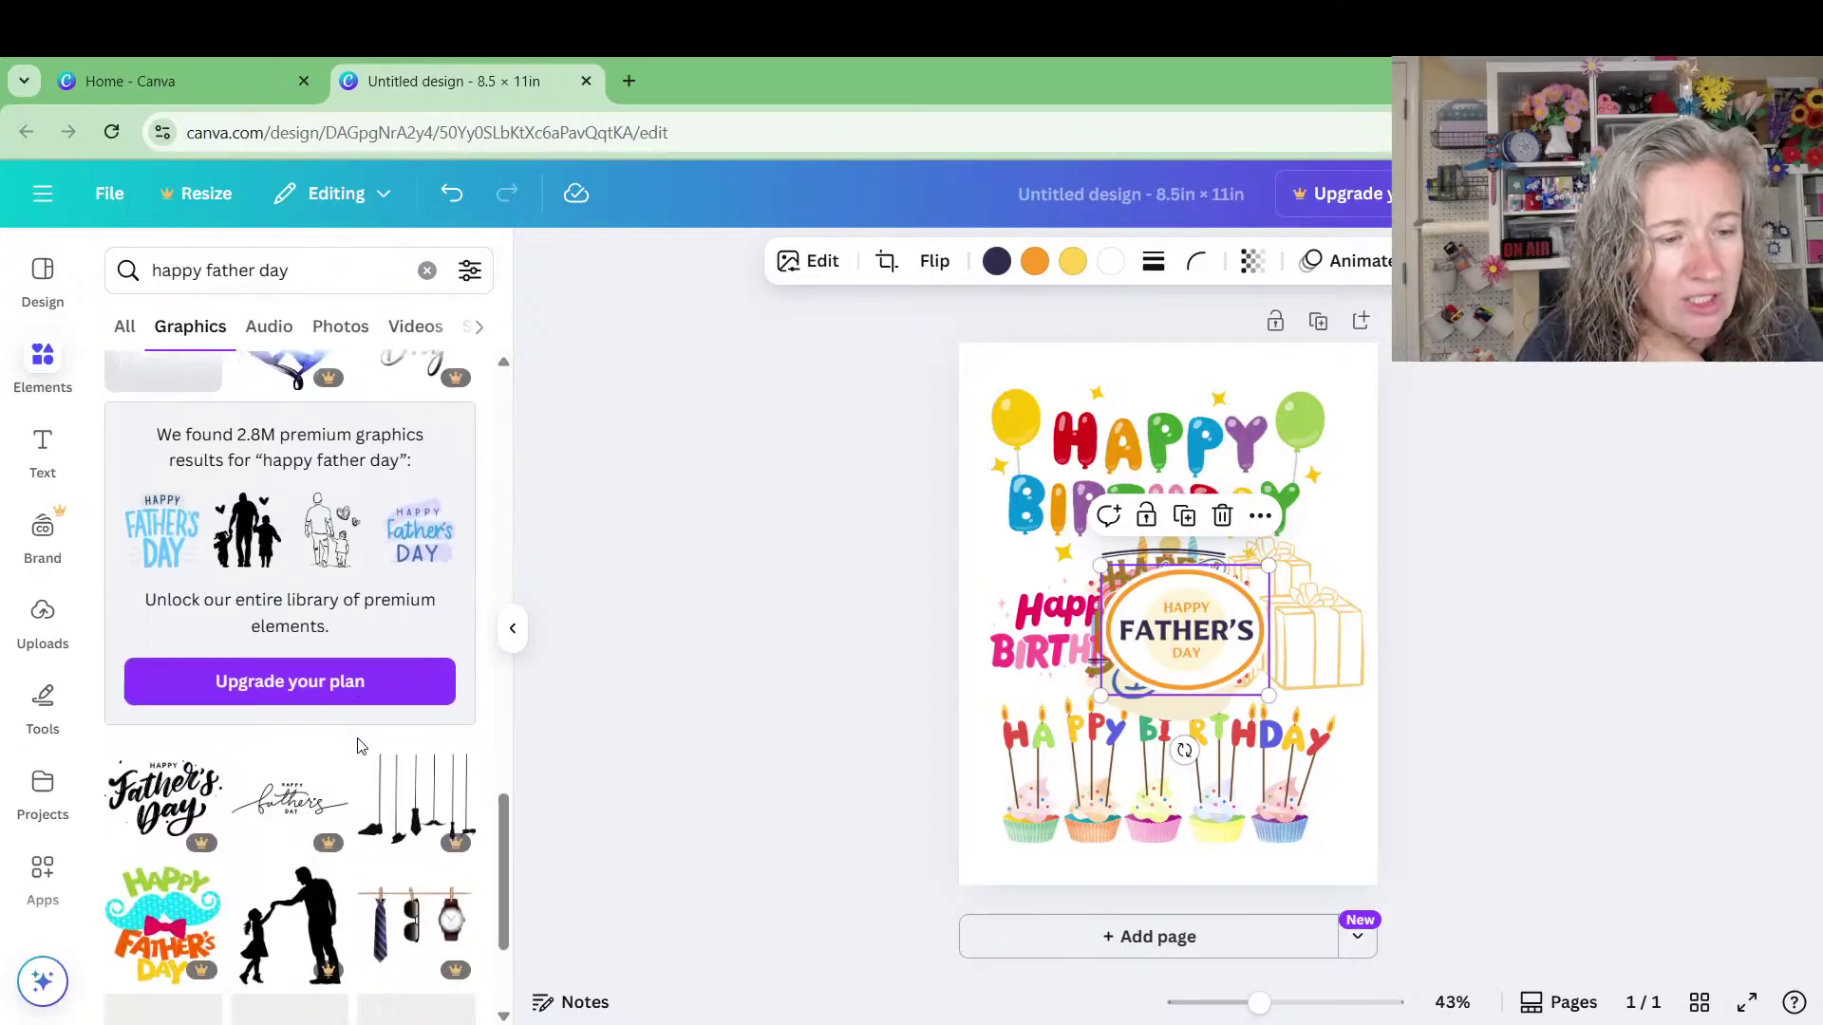
{"action": "scroll", "coordinate": [359, 746], "scroll_direction": "down", "scroll_amount": 1}
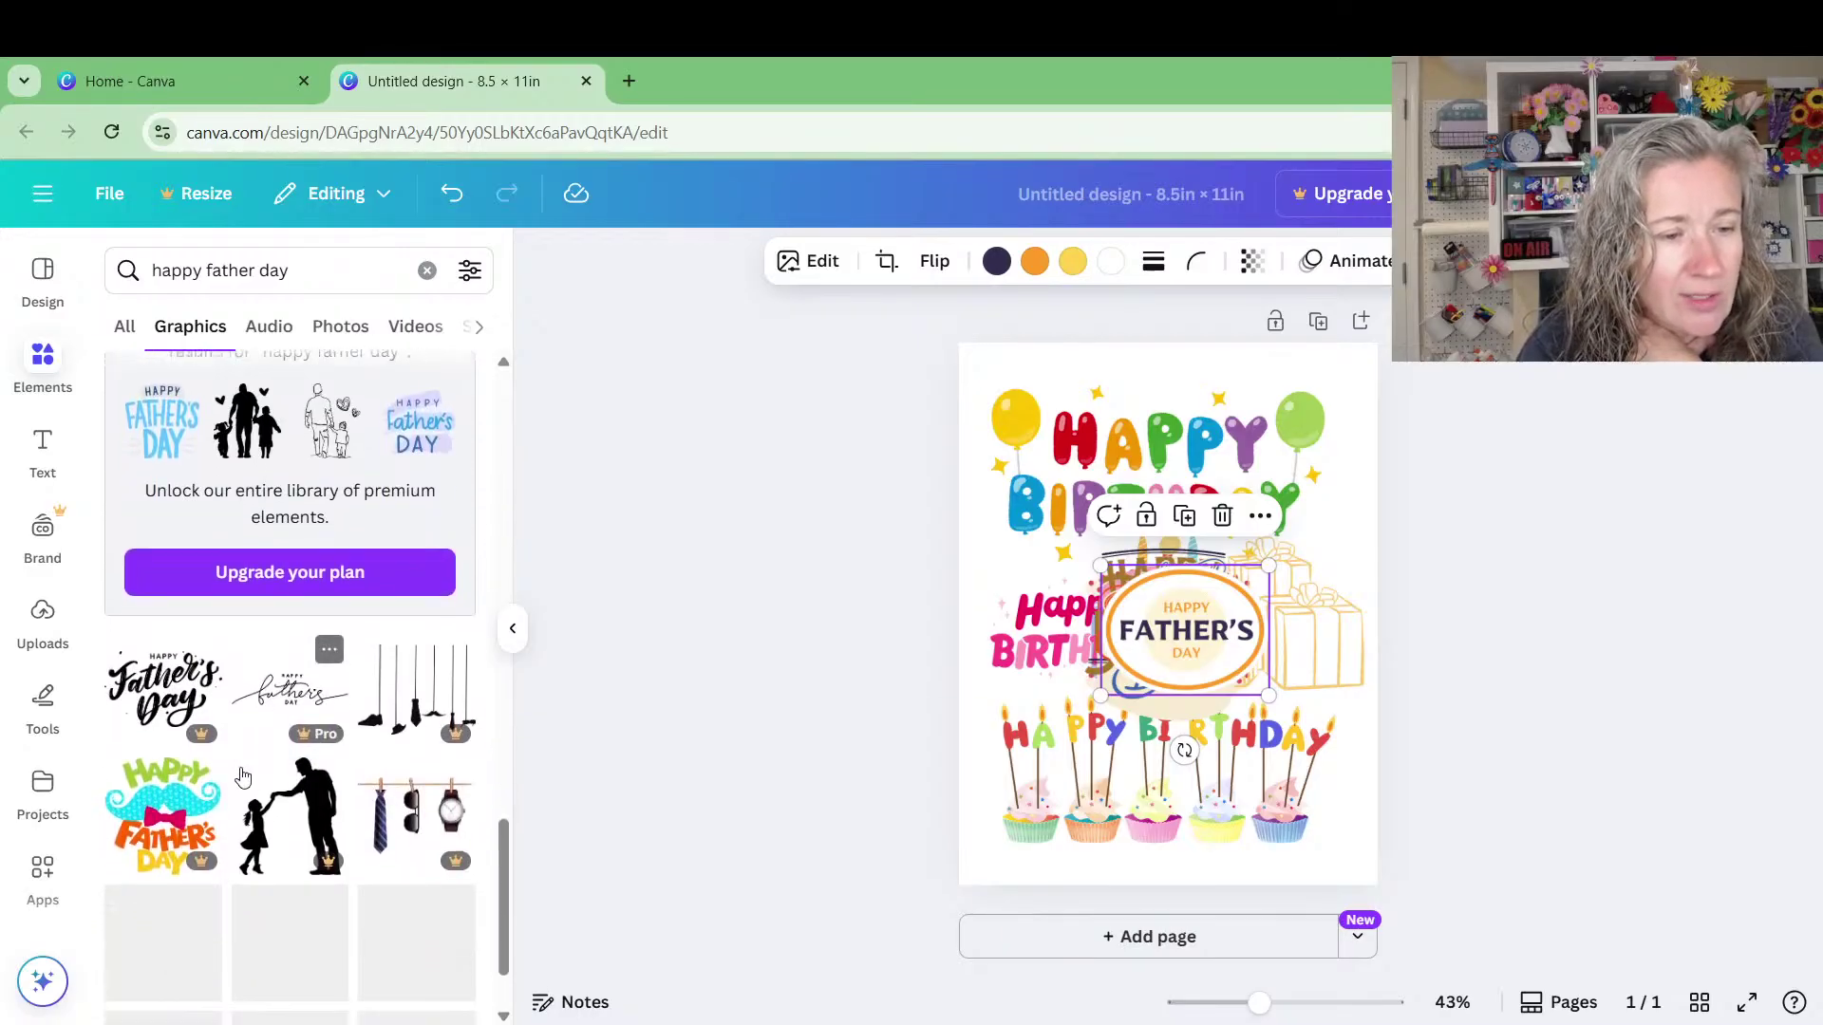
{"action": "scroll", "coordinate": [232, 810], "scroll_direction": "down", "scroll_amount": 2}
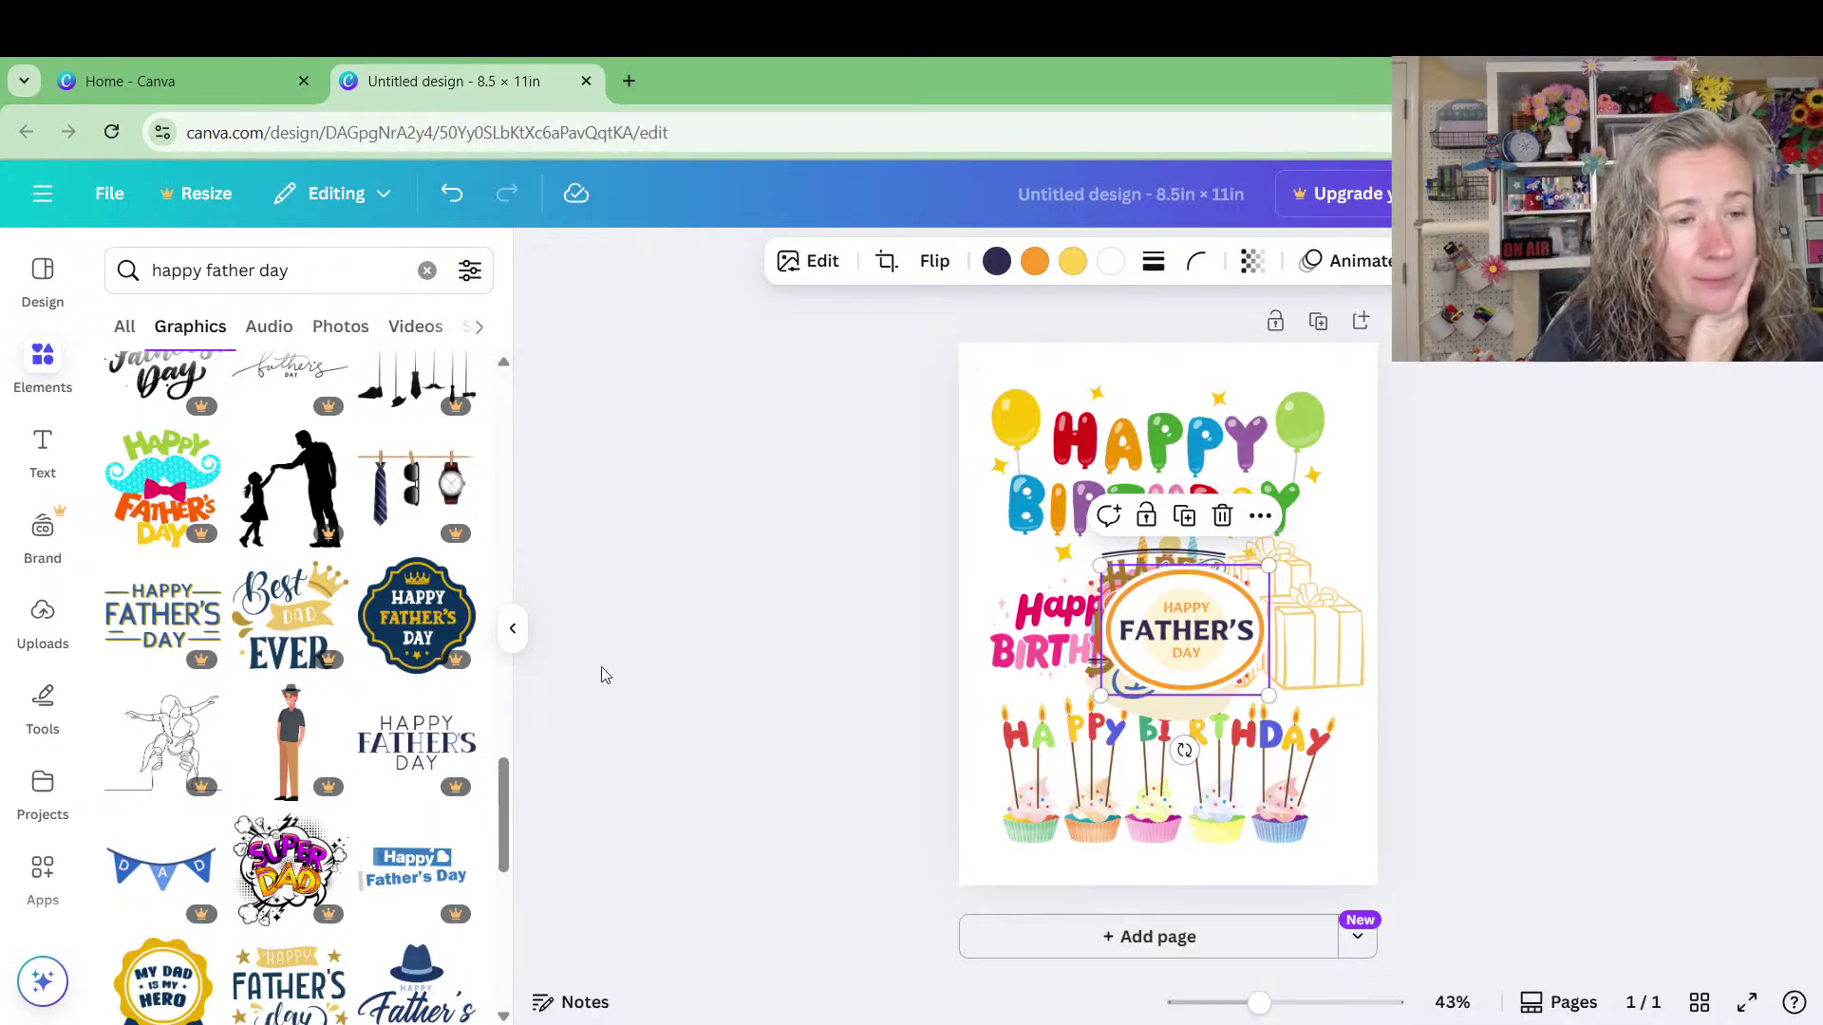
Look further down the Father's Day graphics results for more designs that are free to use
{"action": "scroll", "coordinate": [281, 655], "scroll_direction": "down", "scroll_amount": 10}
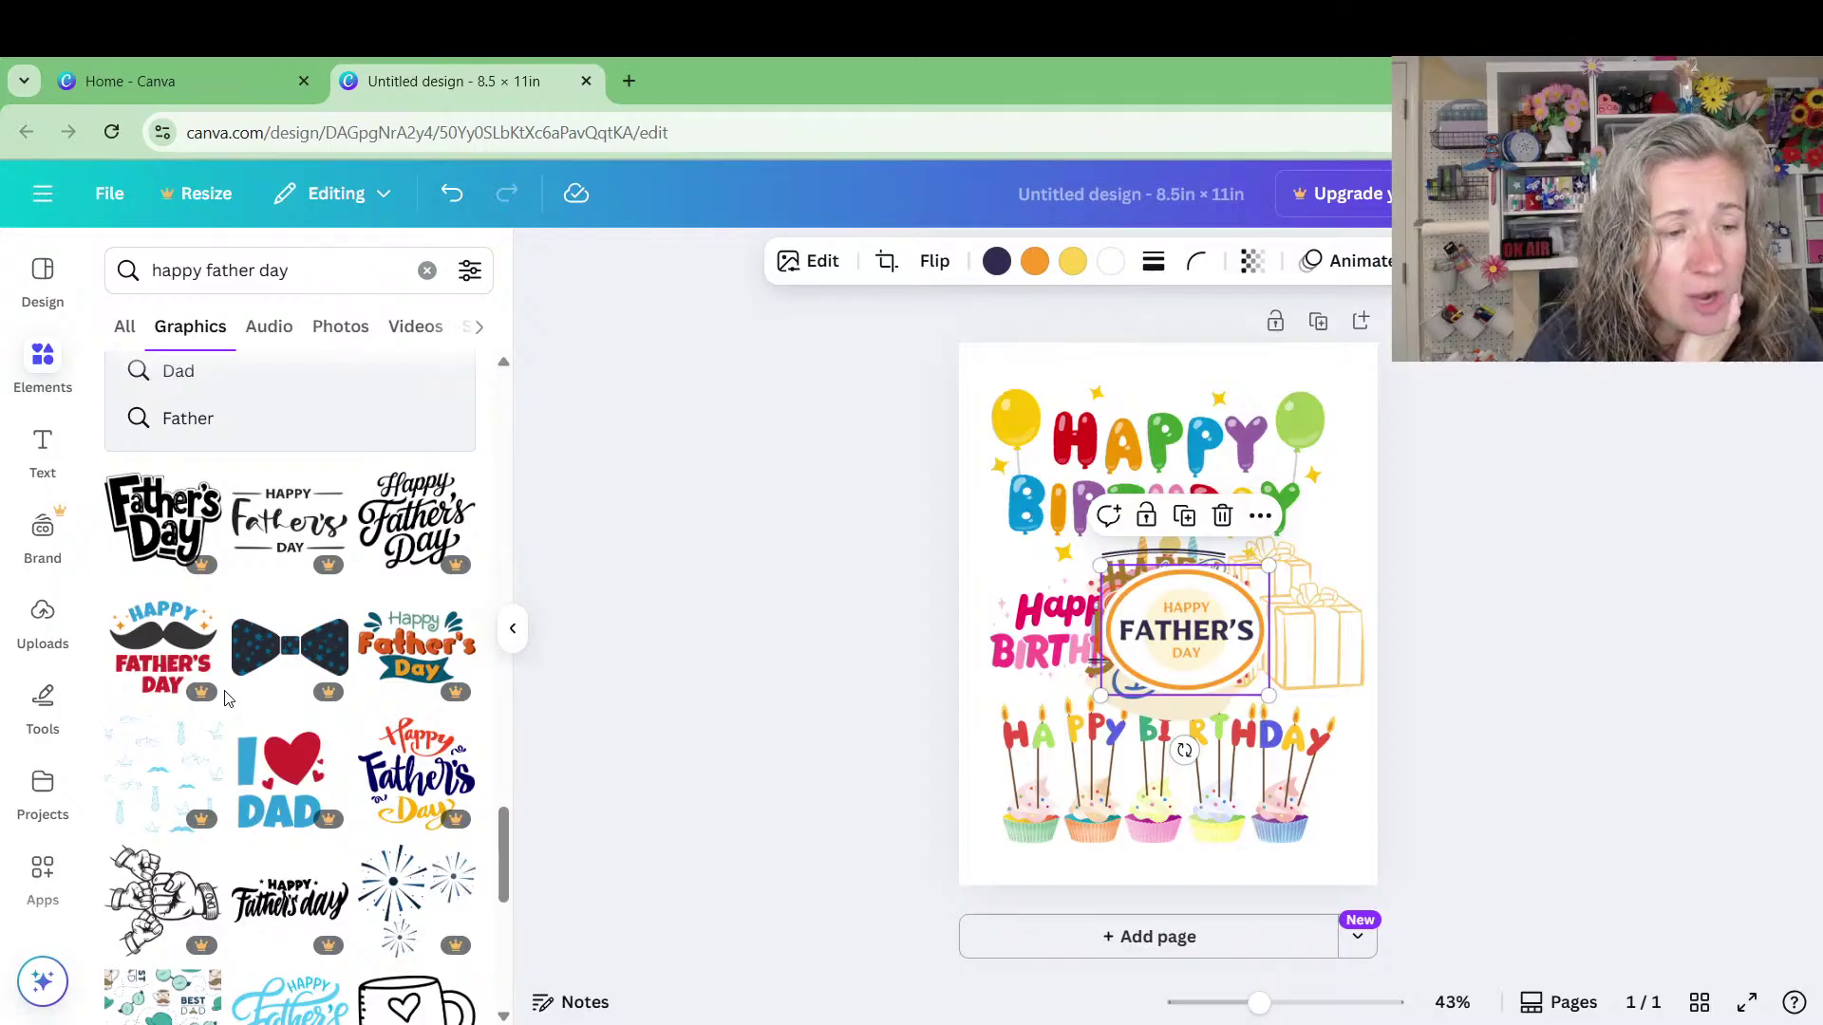
{"action": "scroll", "coordinate": [226, 698], "scroll_direction": "down", "scroll_amount": 4}
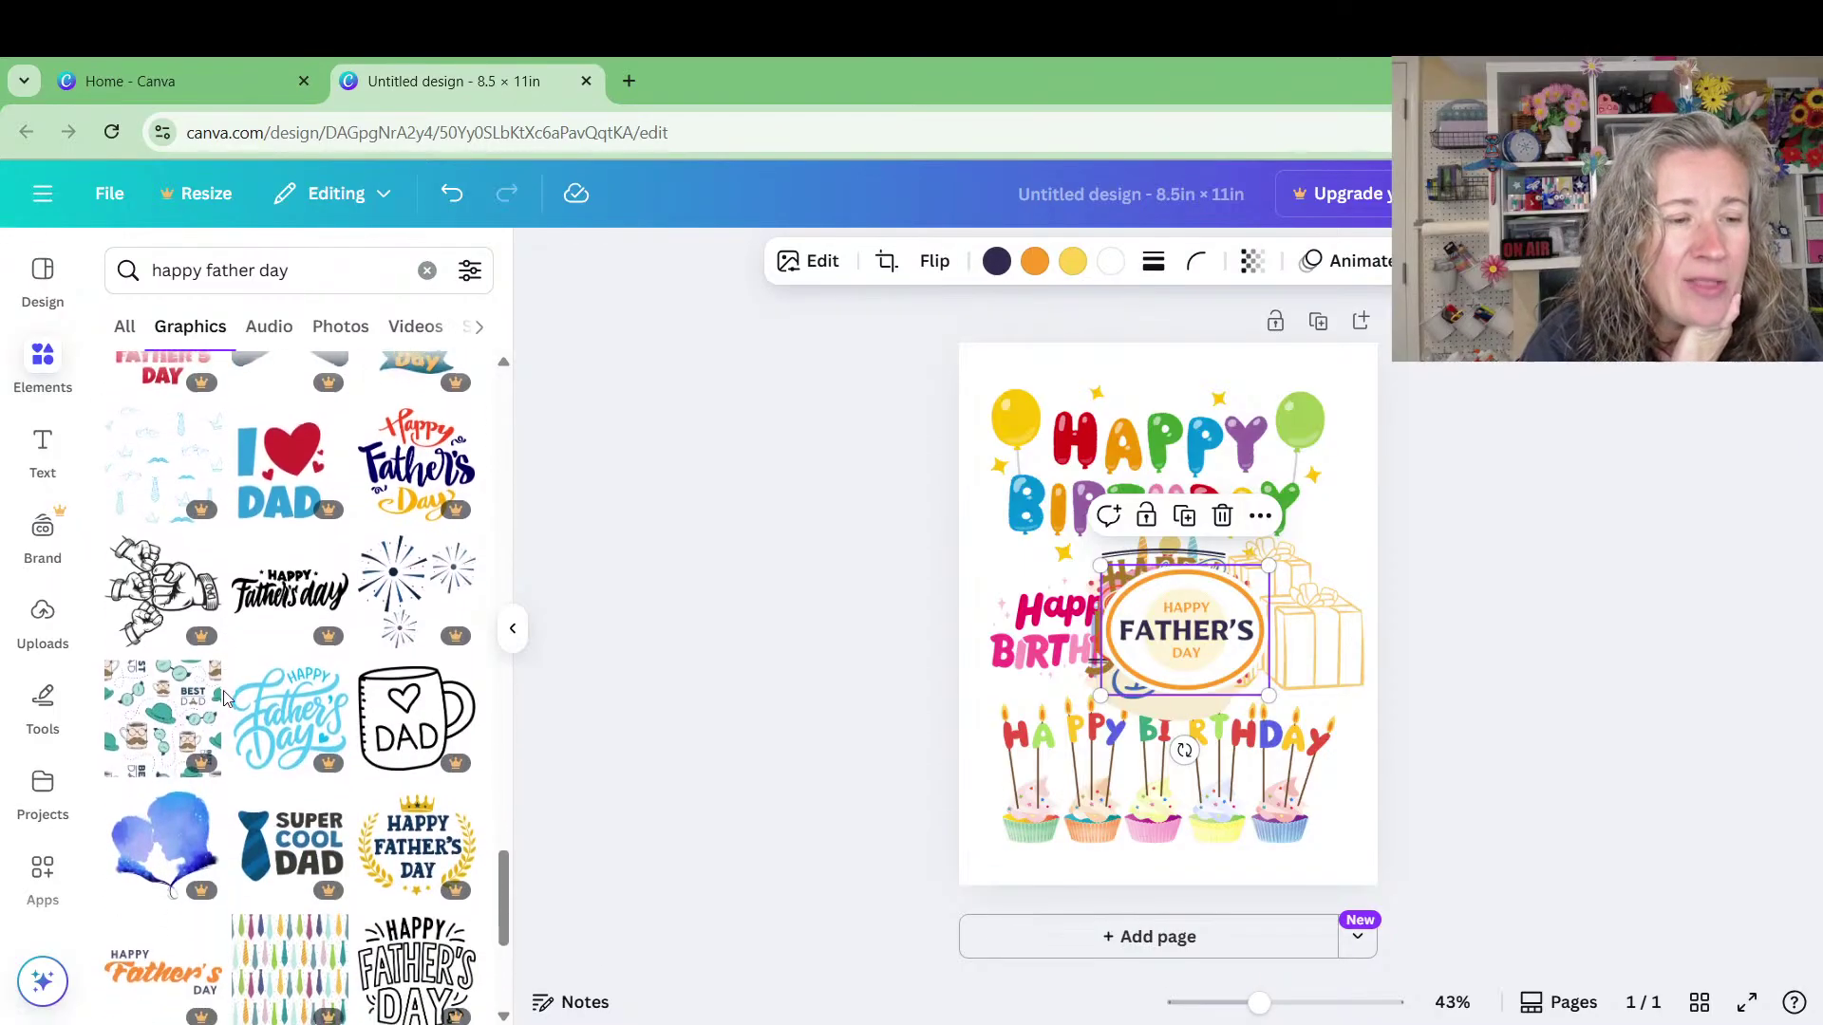
{"action": "scroll", "coordinate": [226, 698], "scroll_direction": "down", "scroll_amount": 1}
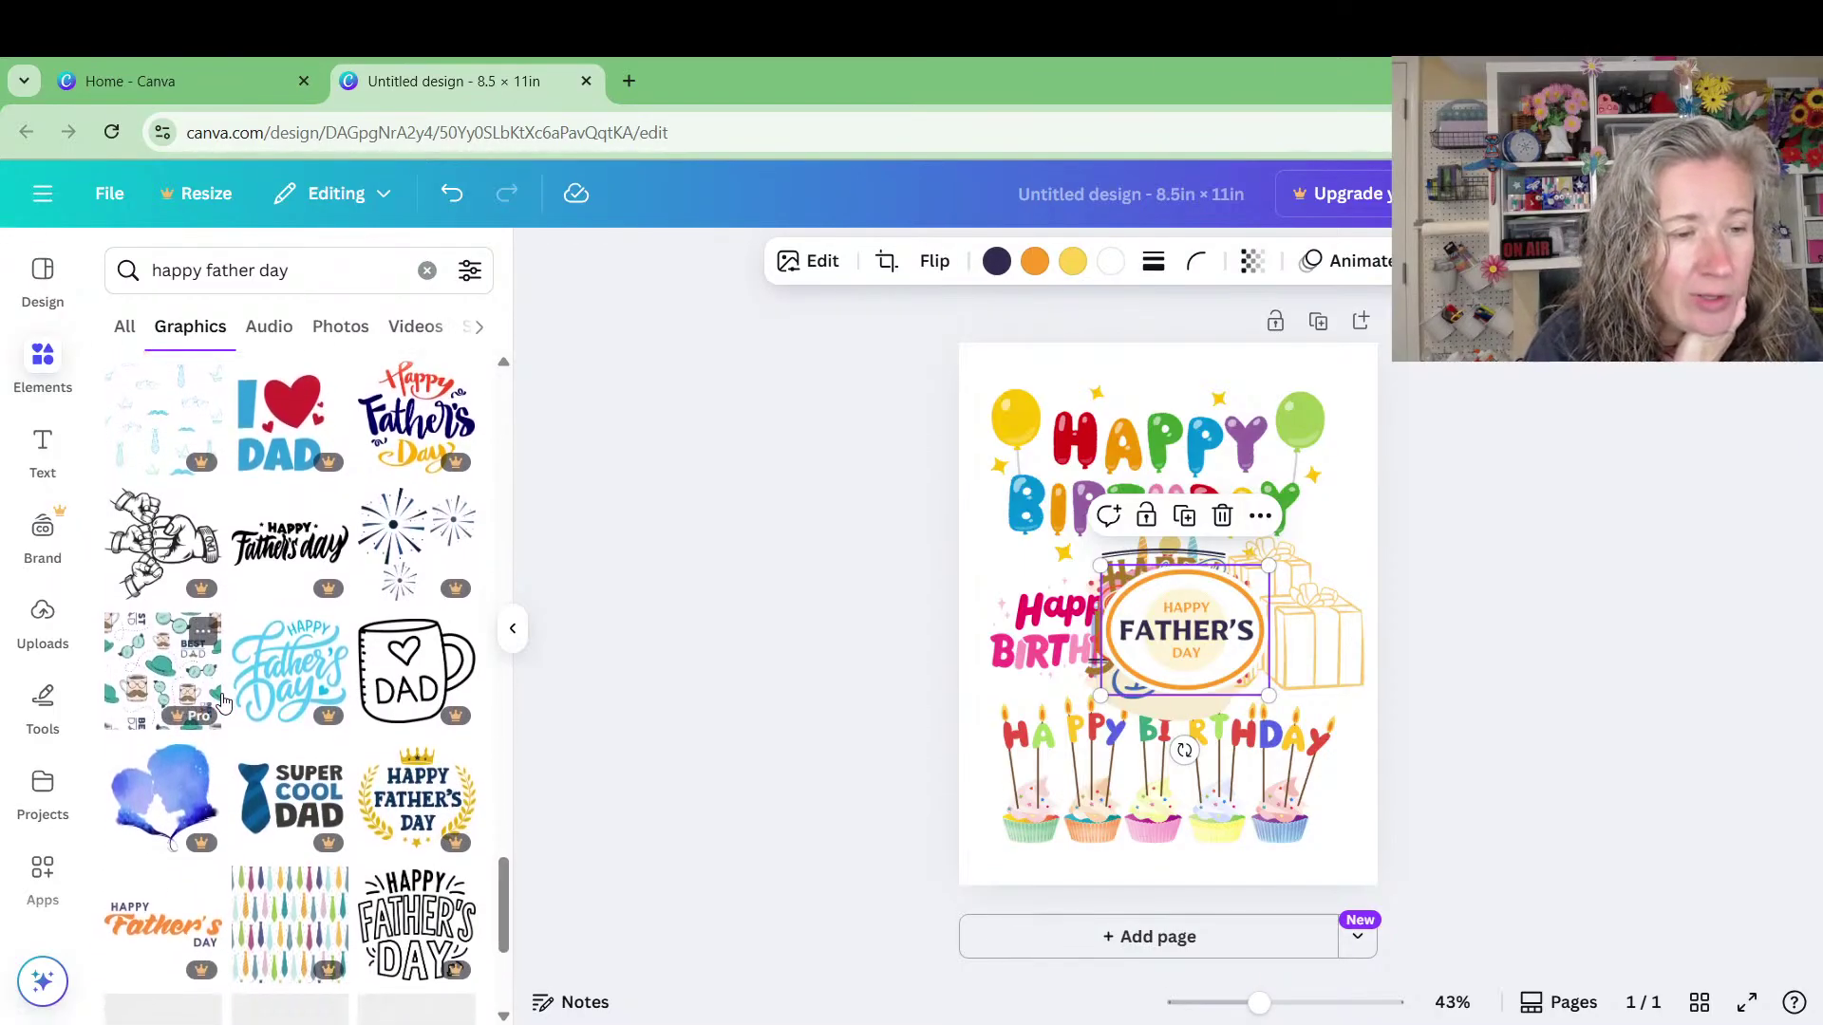
{"action": "scroll", "coordinate": [223, 701], "scroll_direction": "down", "scroll_amount": 2}
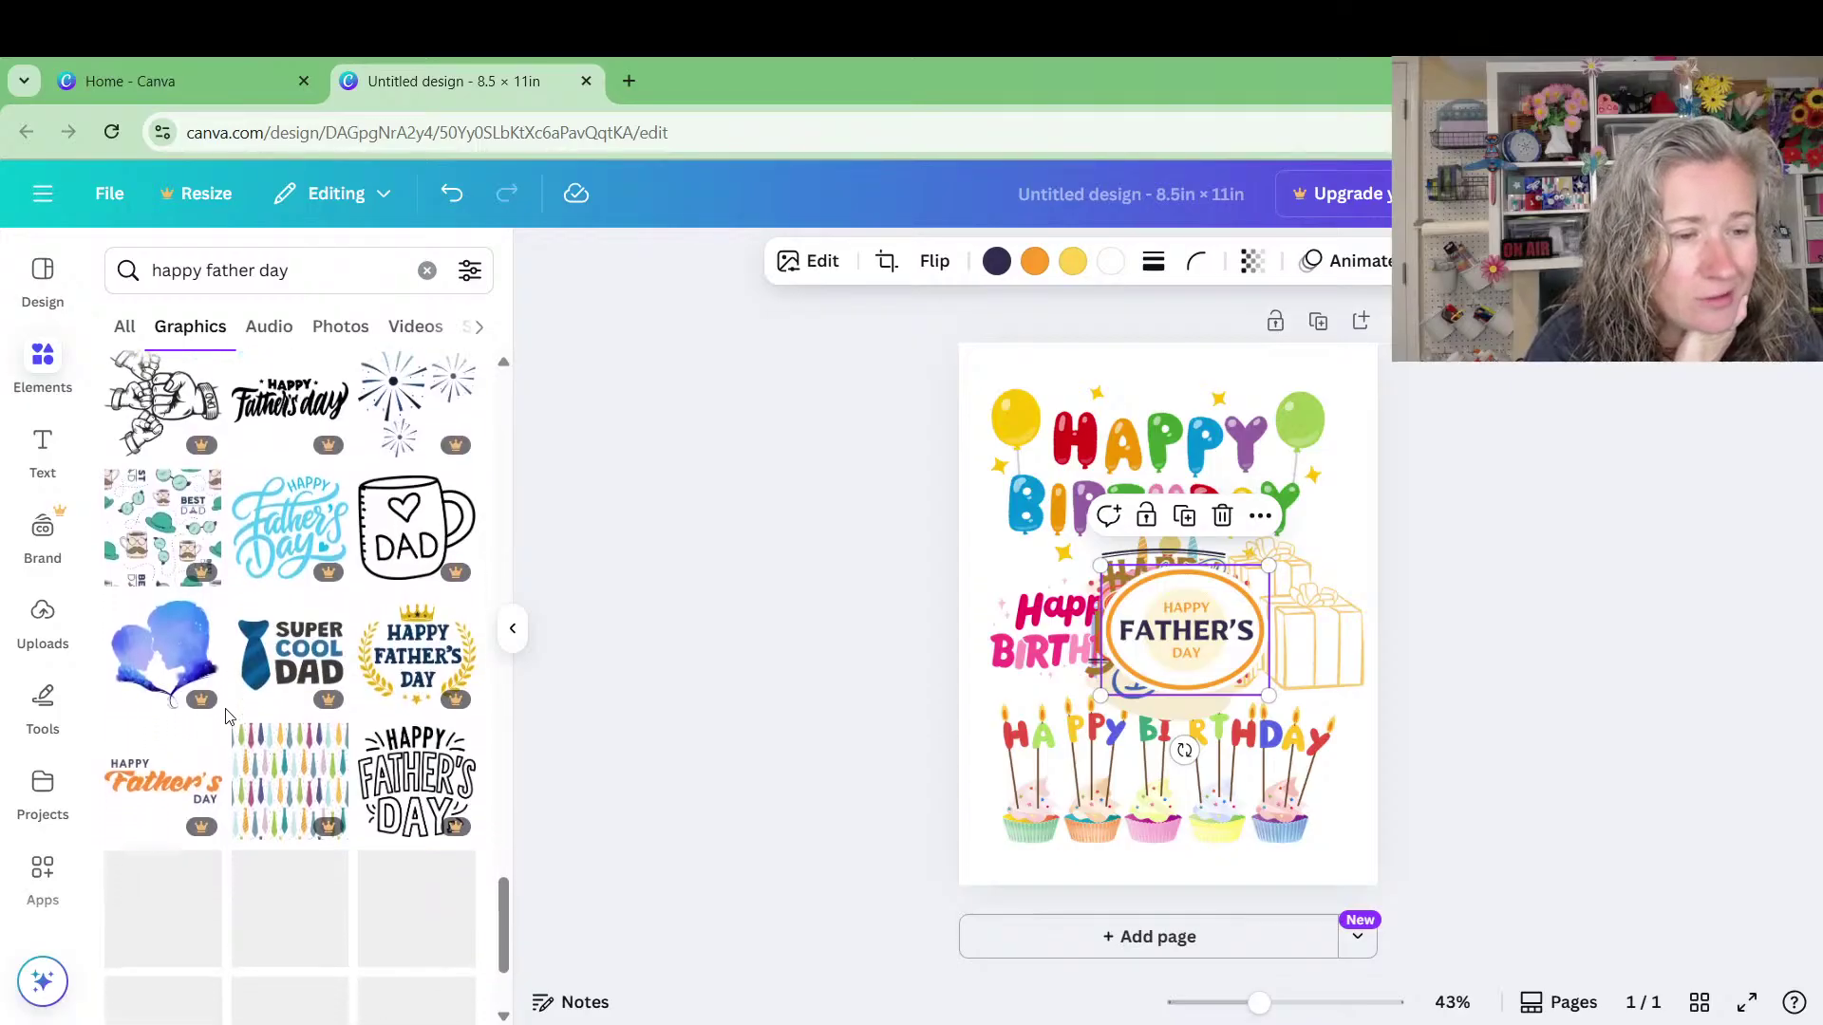
{"action": "scroll", "coordinate": [226, 717], "scroll_direction": "down", "scroll_amount": 2}
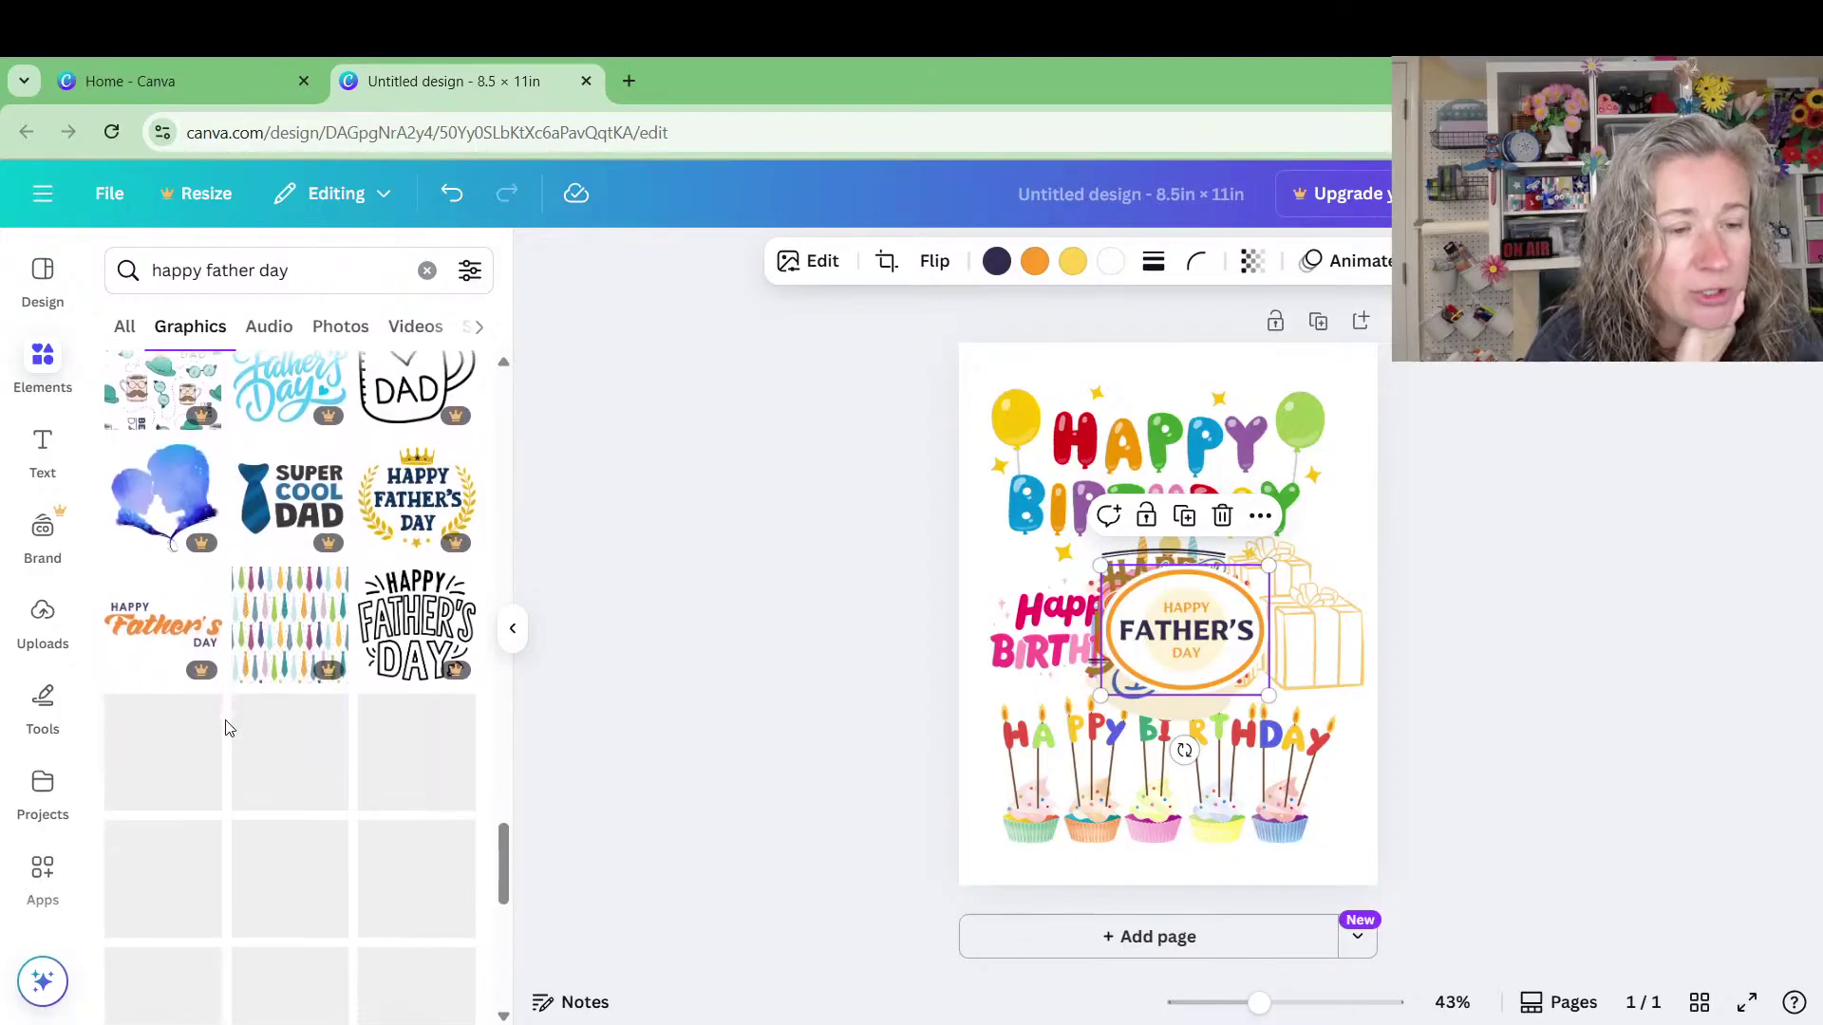
{"action": "scroll", "coordinate": [226, 728], "scroll_direction": "down", "scroll_amount": 1}
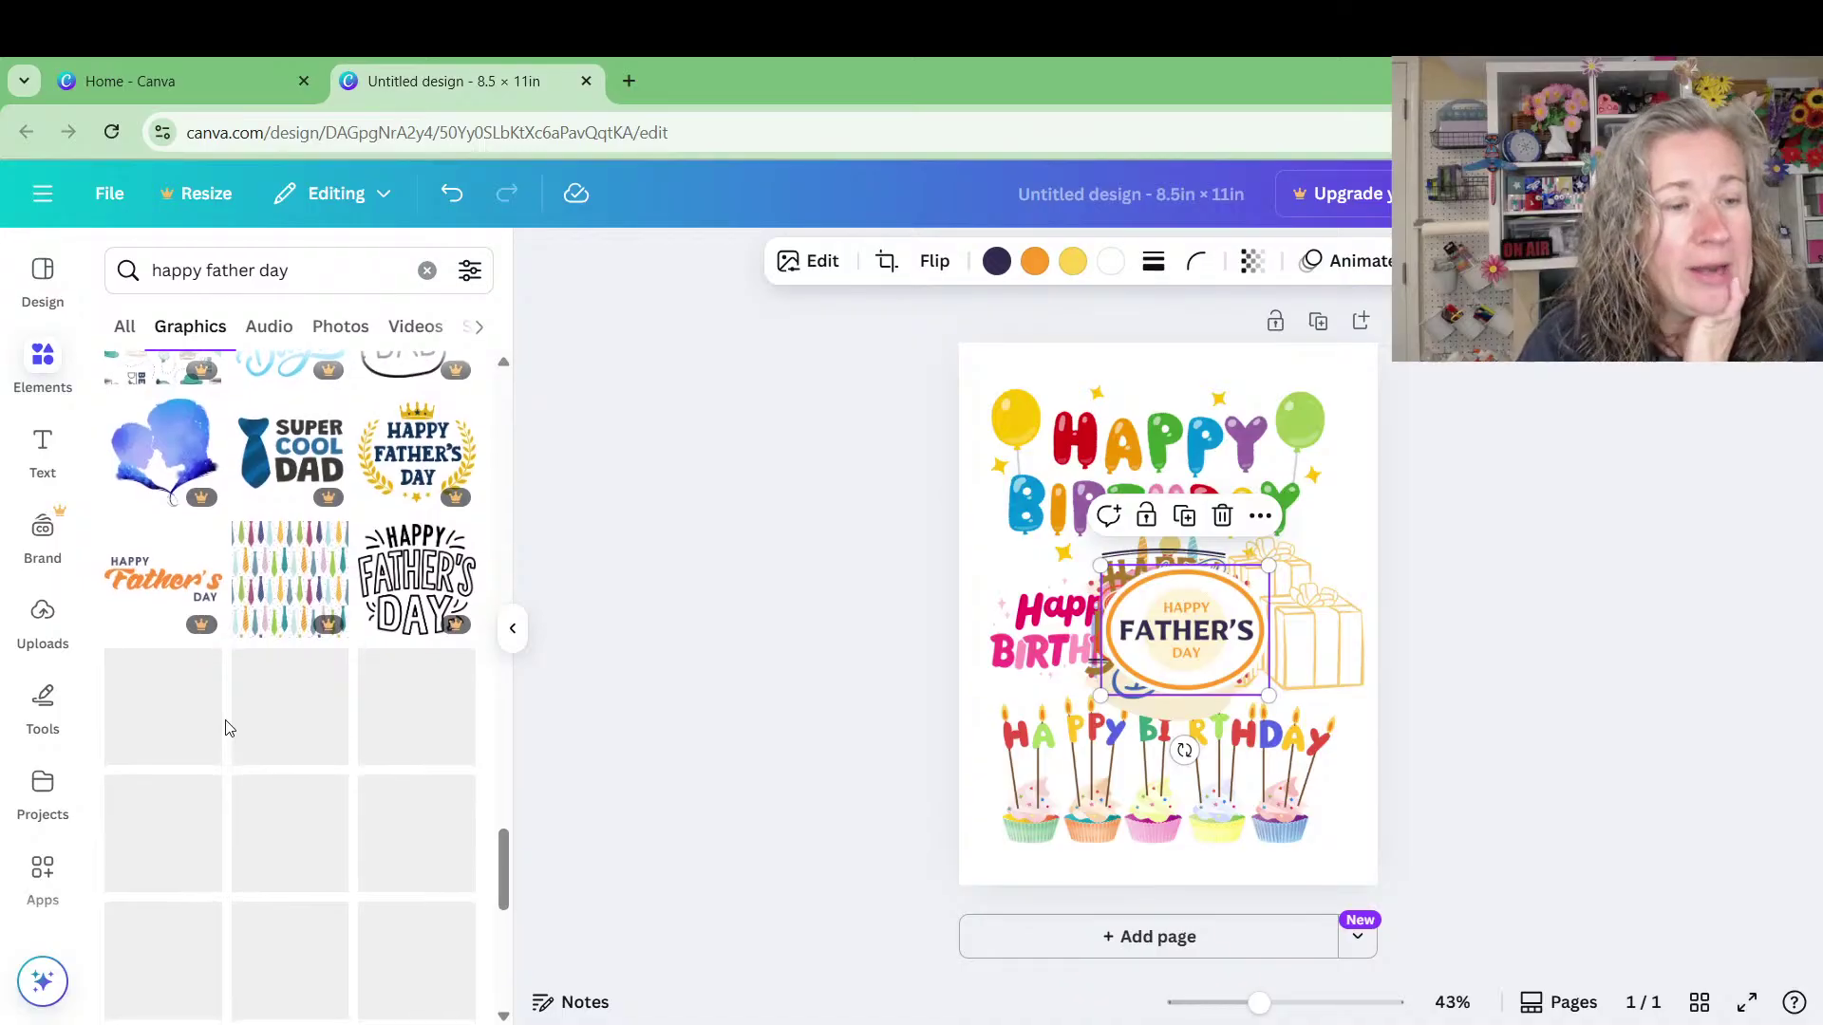
Spread the three stacked Father's Day graphics apart: oval badge near the page top, script at lower left, brown lettering at right
{"action": "left_click_drag", "start_coordinate": [1187, 646], "coordinate": [1082, 721]}
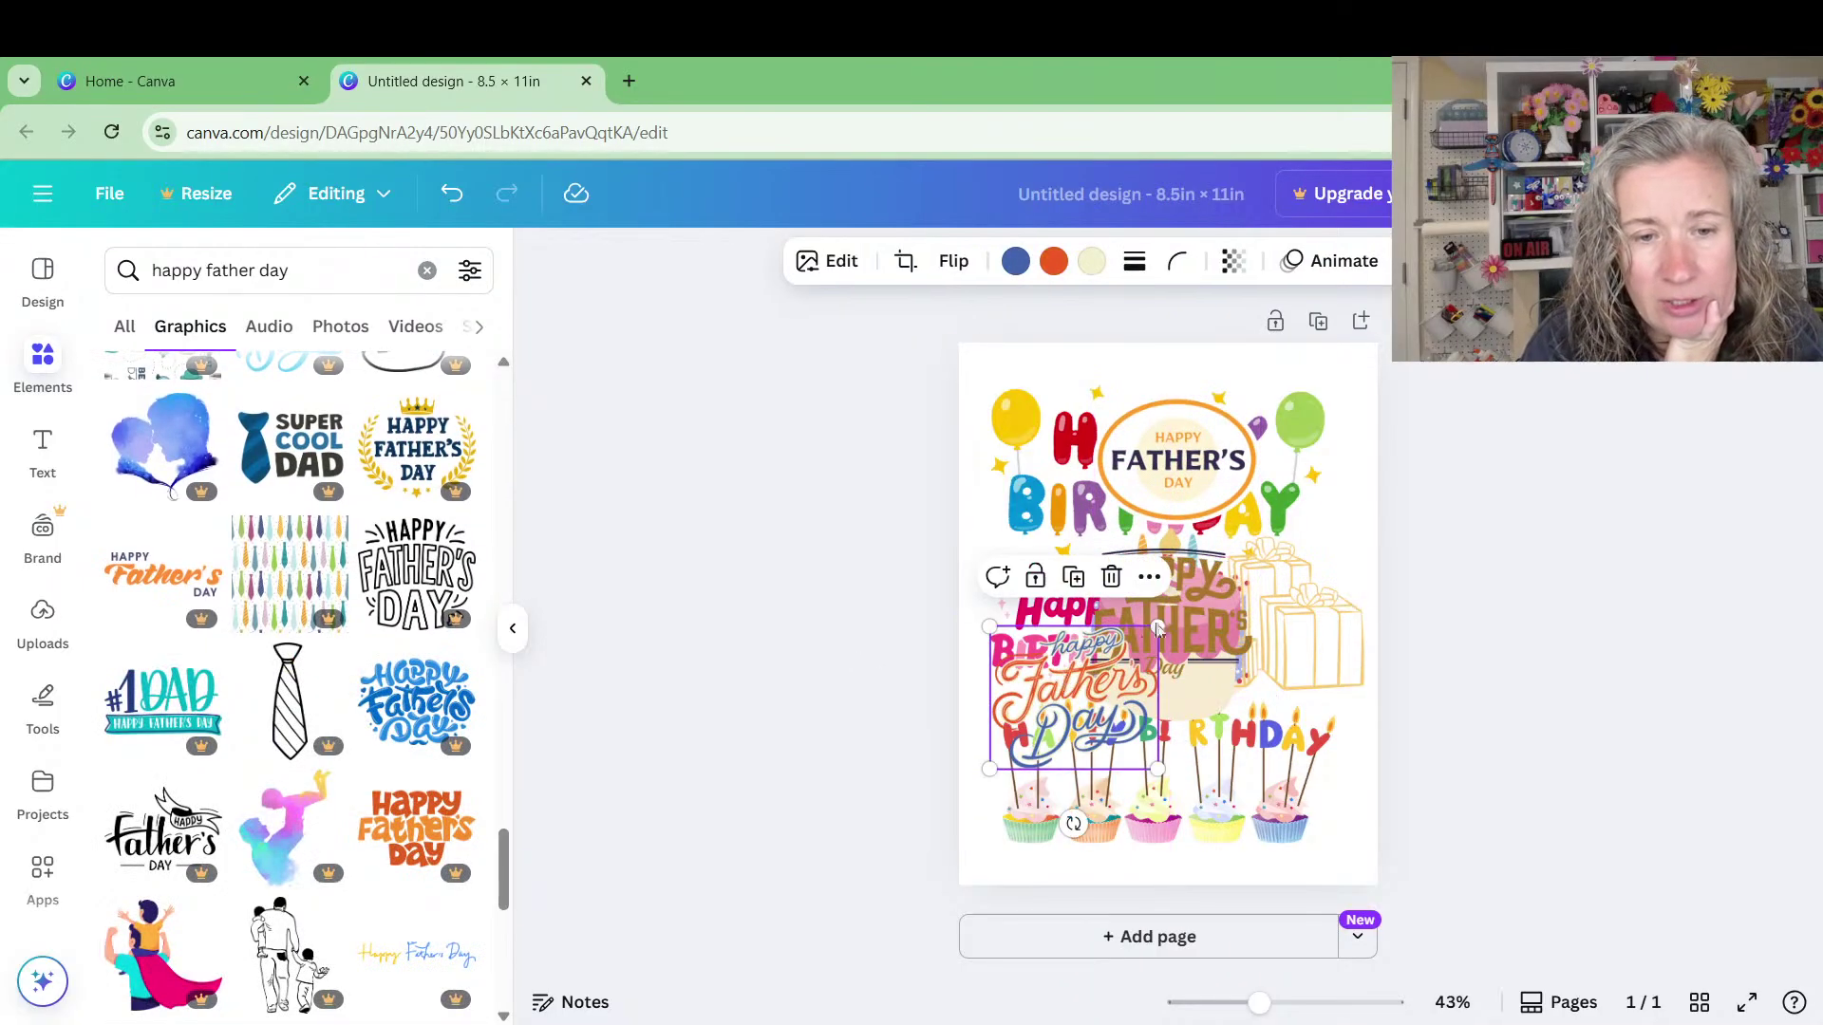
{"action": "left_click", "coordinate": [1222, 645]}
{"action": "left_click_drag", "start_coordinate": [1222, 645], "coordinate": [1314, 591]}
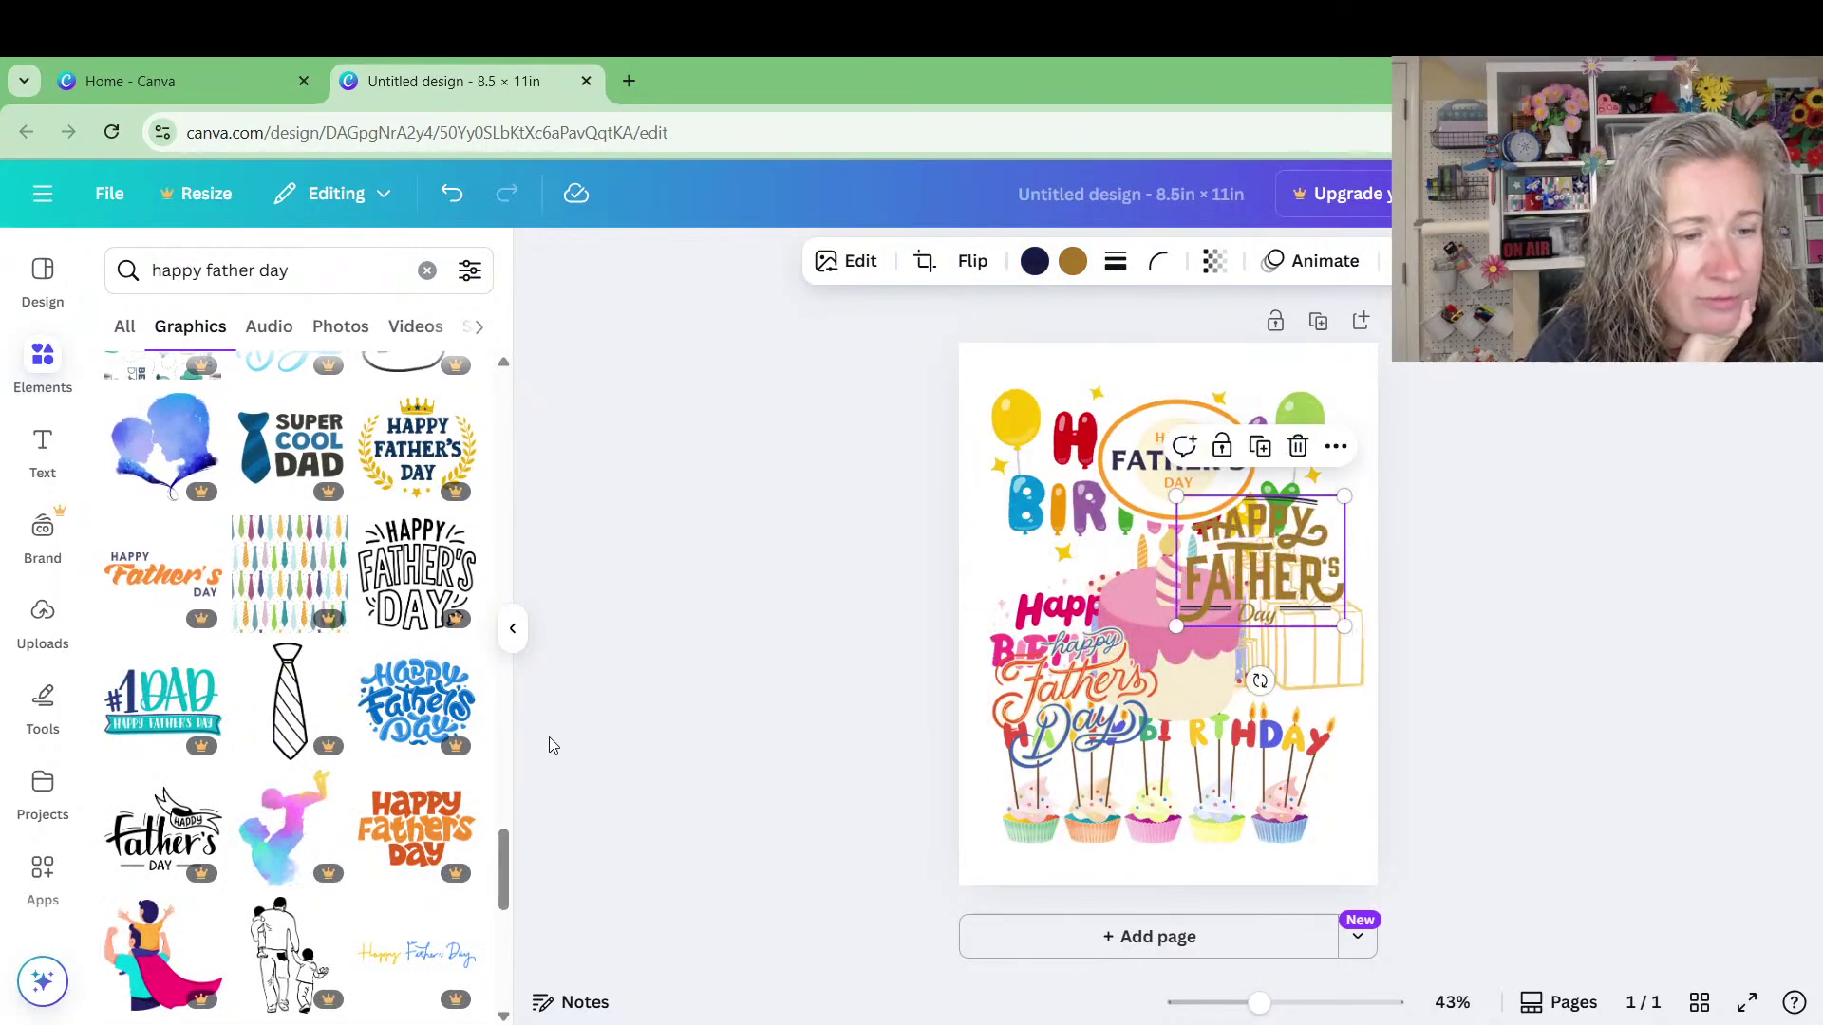
Check the newly loaded rows of Father's Day results for free graphics
{"action": "scroll", "coordinate": [418, 805], "scroll_direction": "down", "scroll_amount": 4}
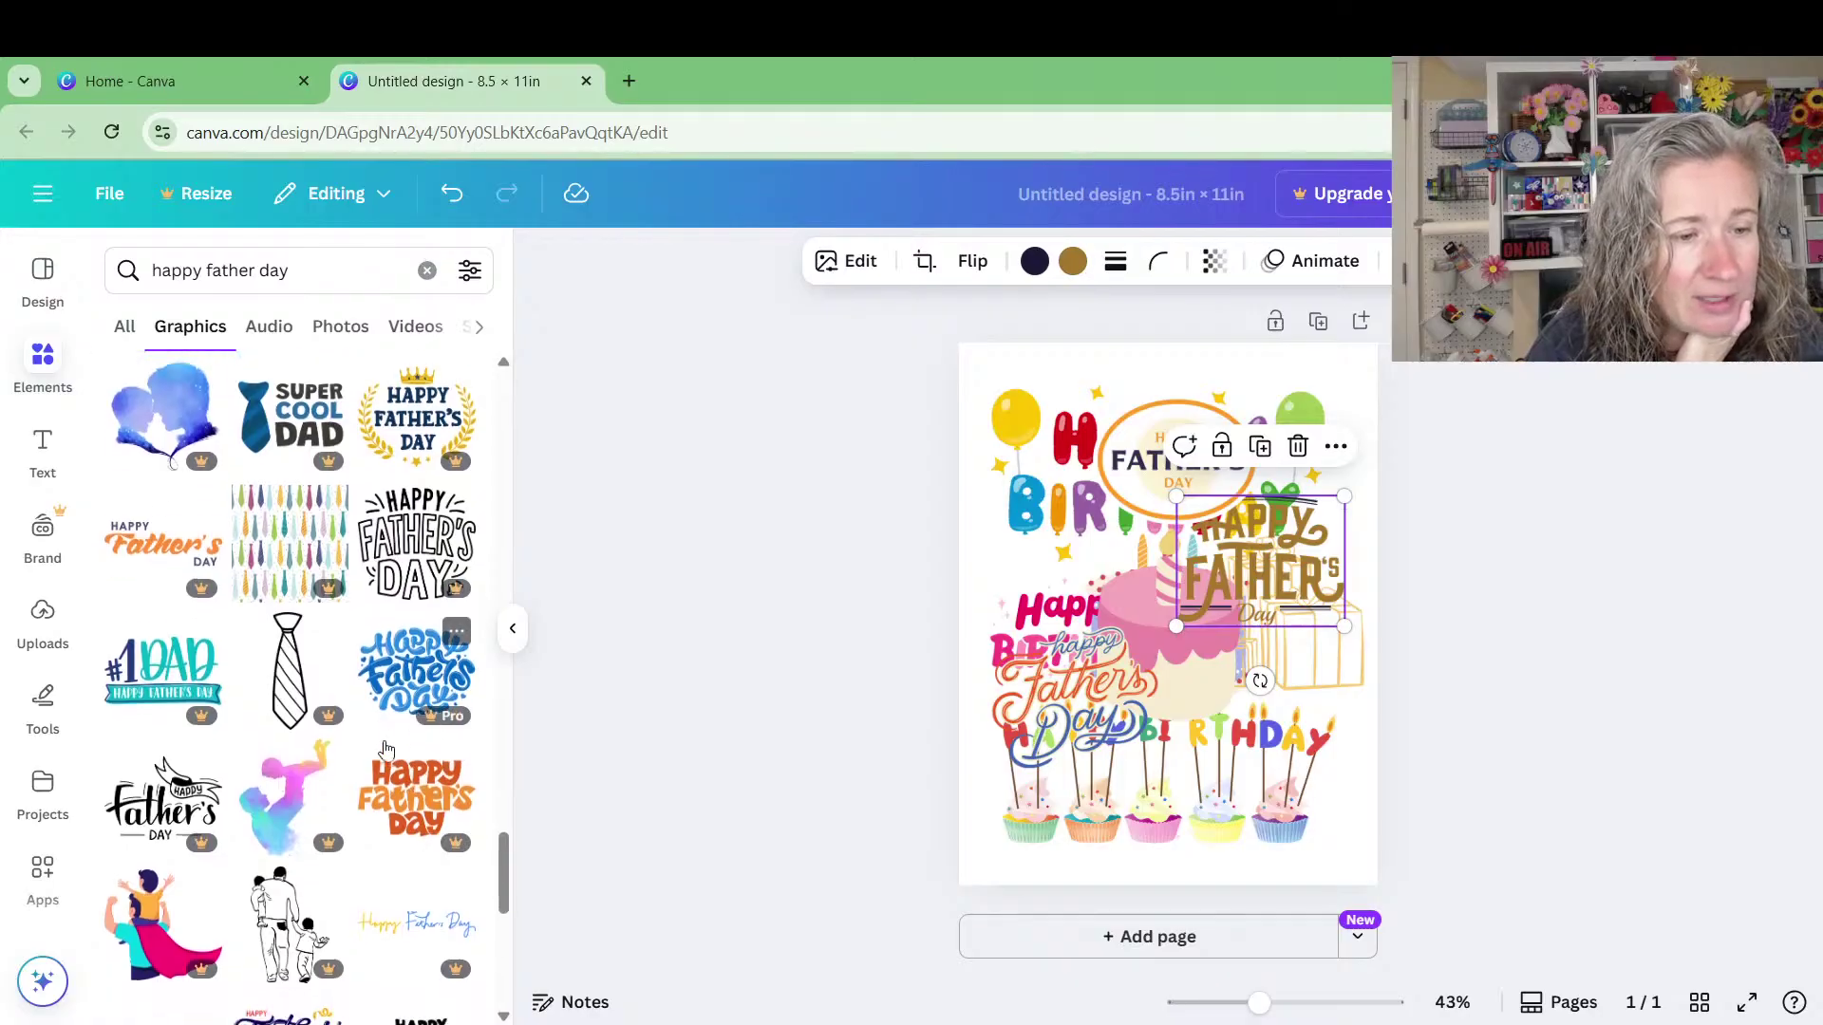
{"action": "scroll", "coordinate": [397, 642], "scroll_direction": "down", "scroll_amount": 5}
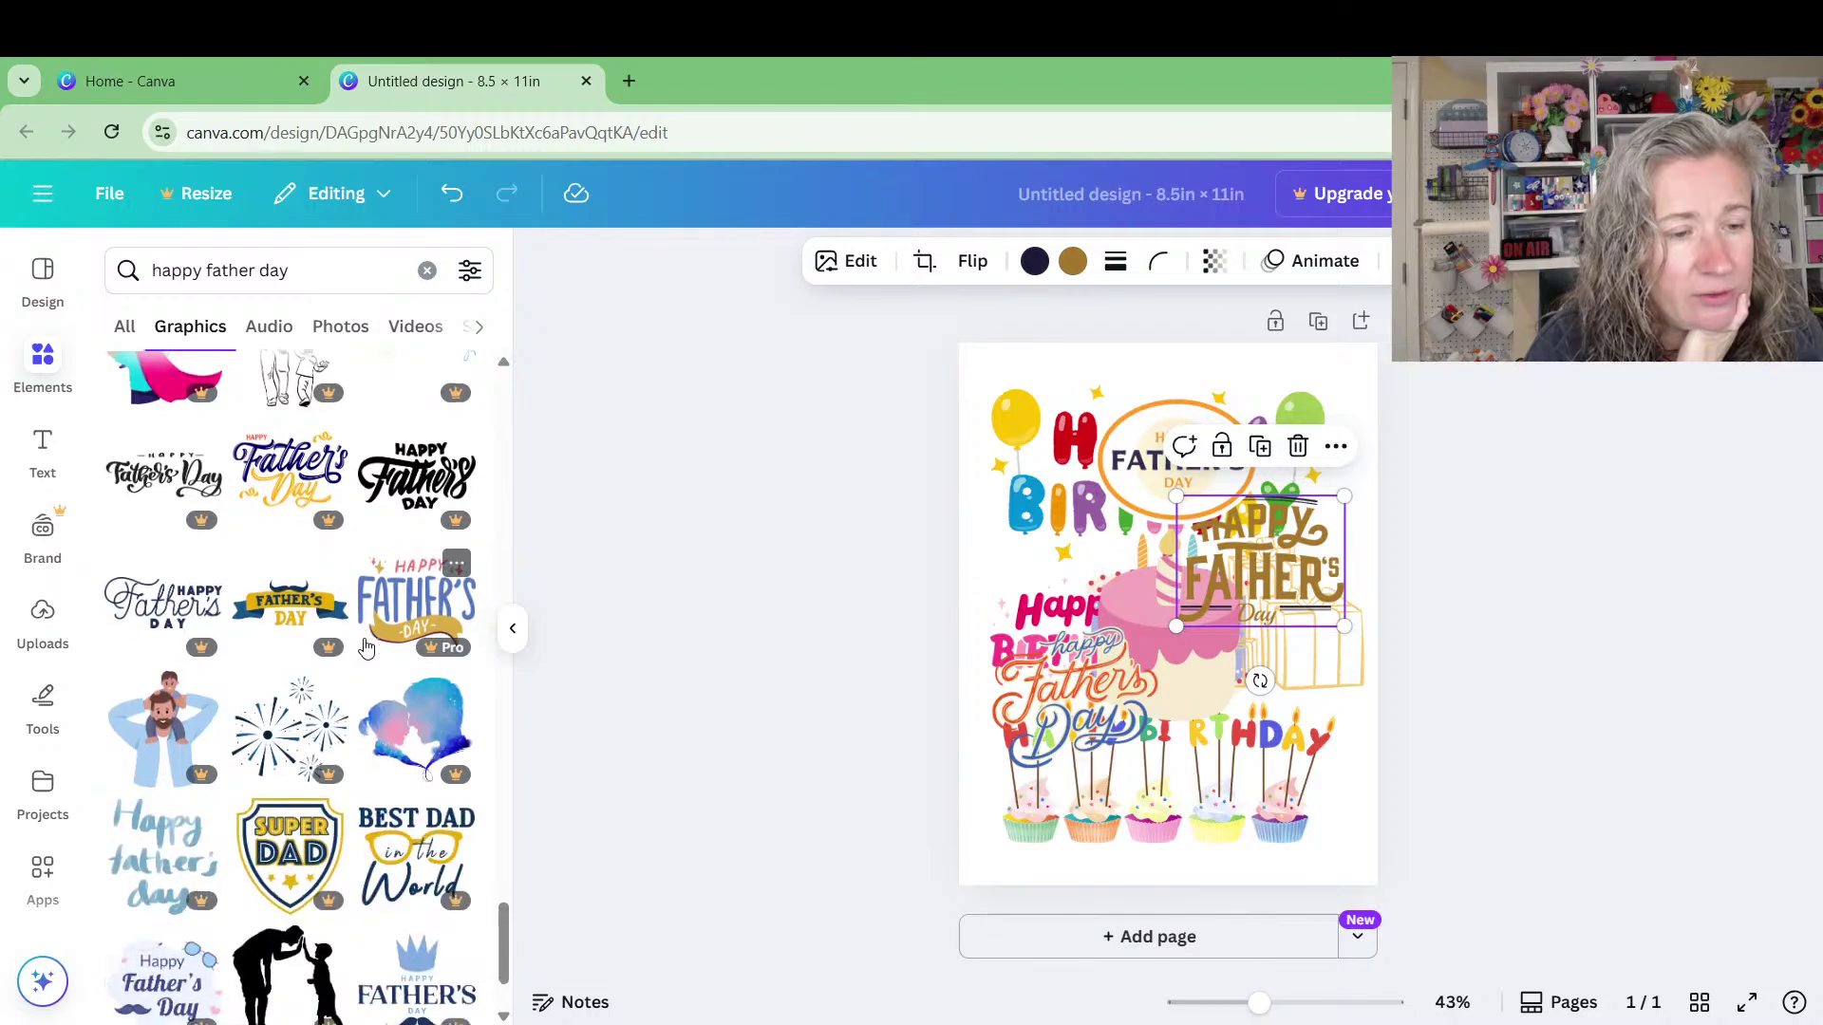
{"action": "scroll", "coordinate": [366, 646], "scroll_direction": "down", "scroll_amount": 2}
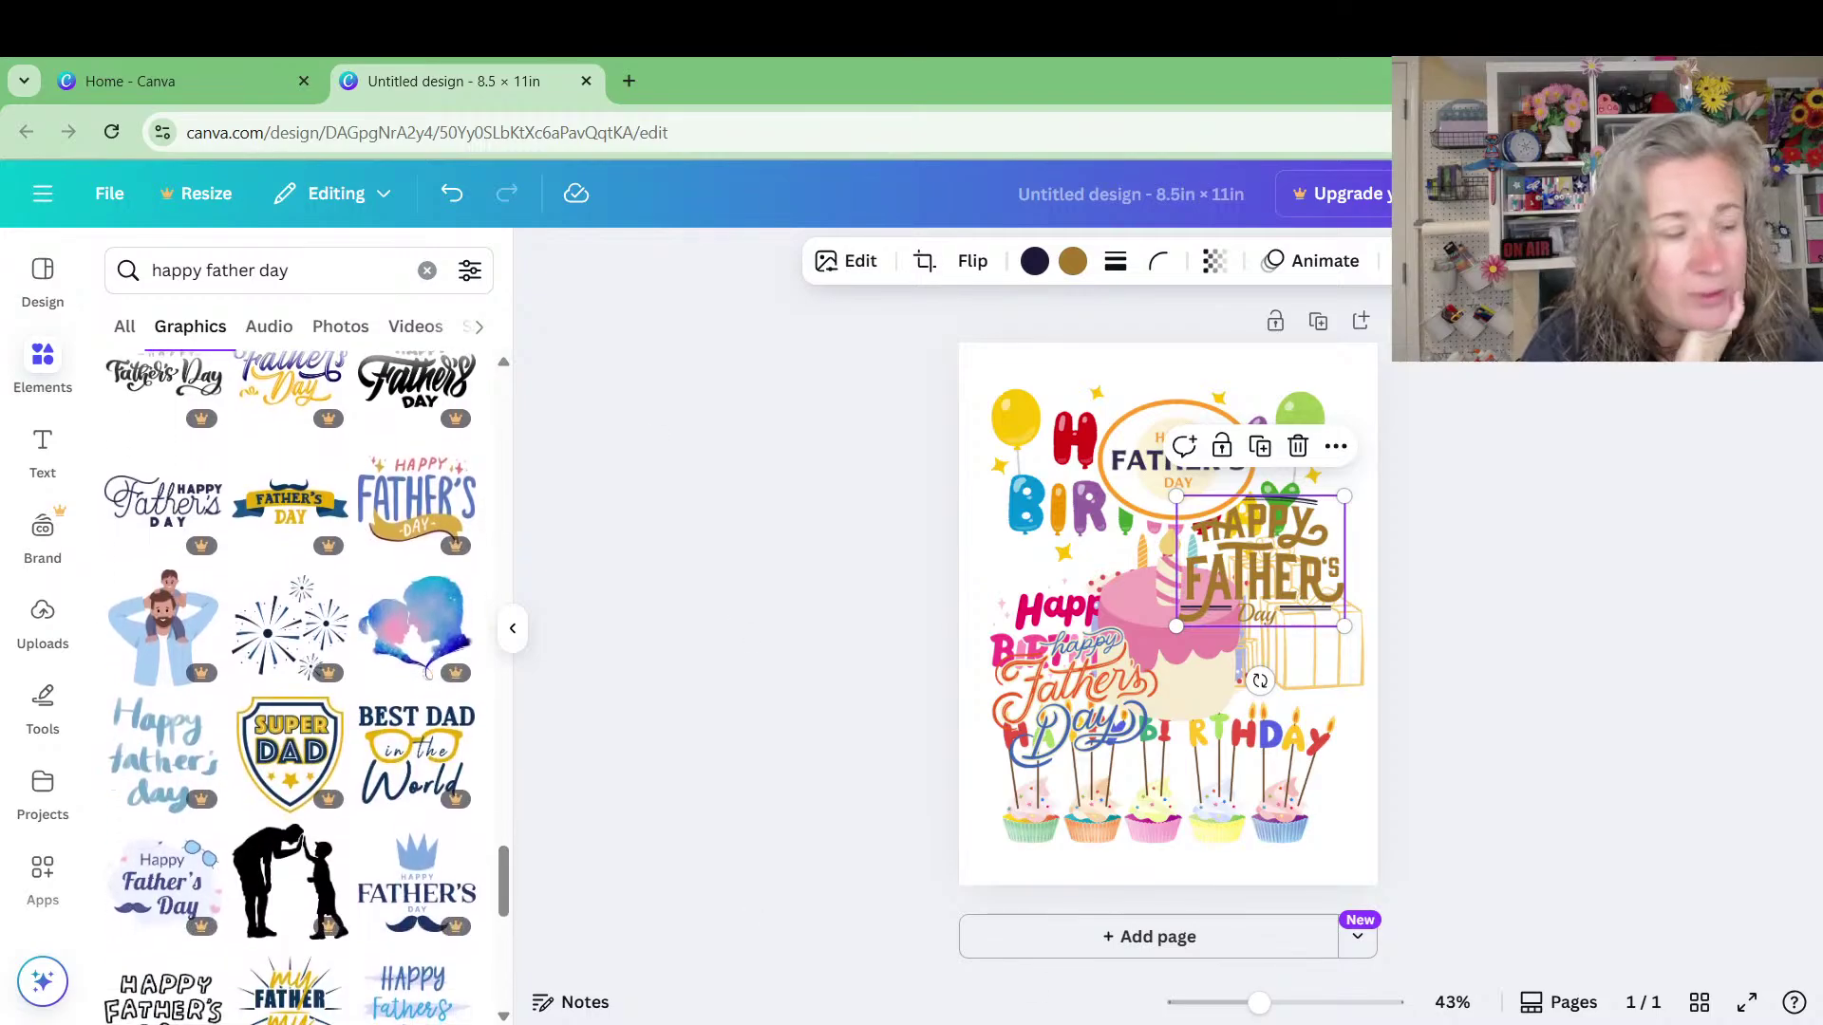
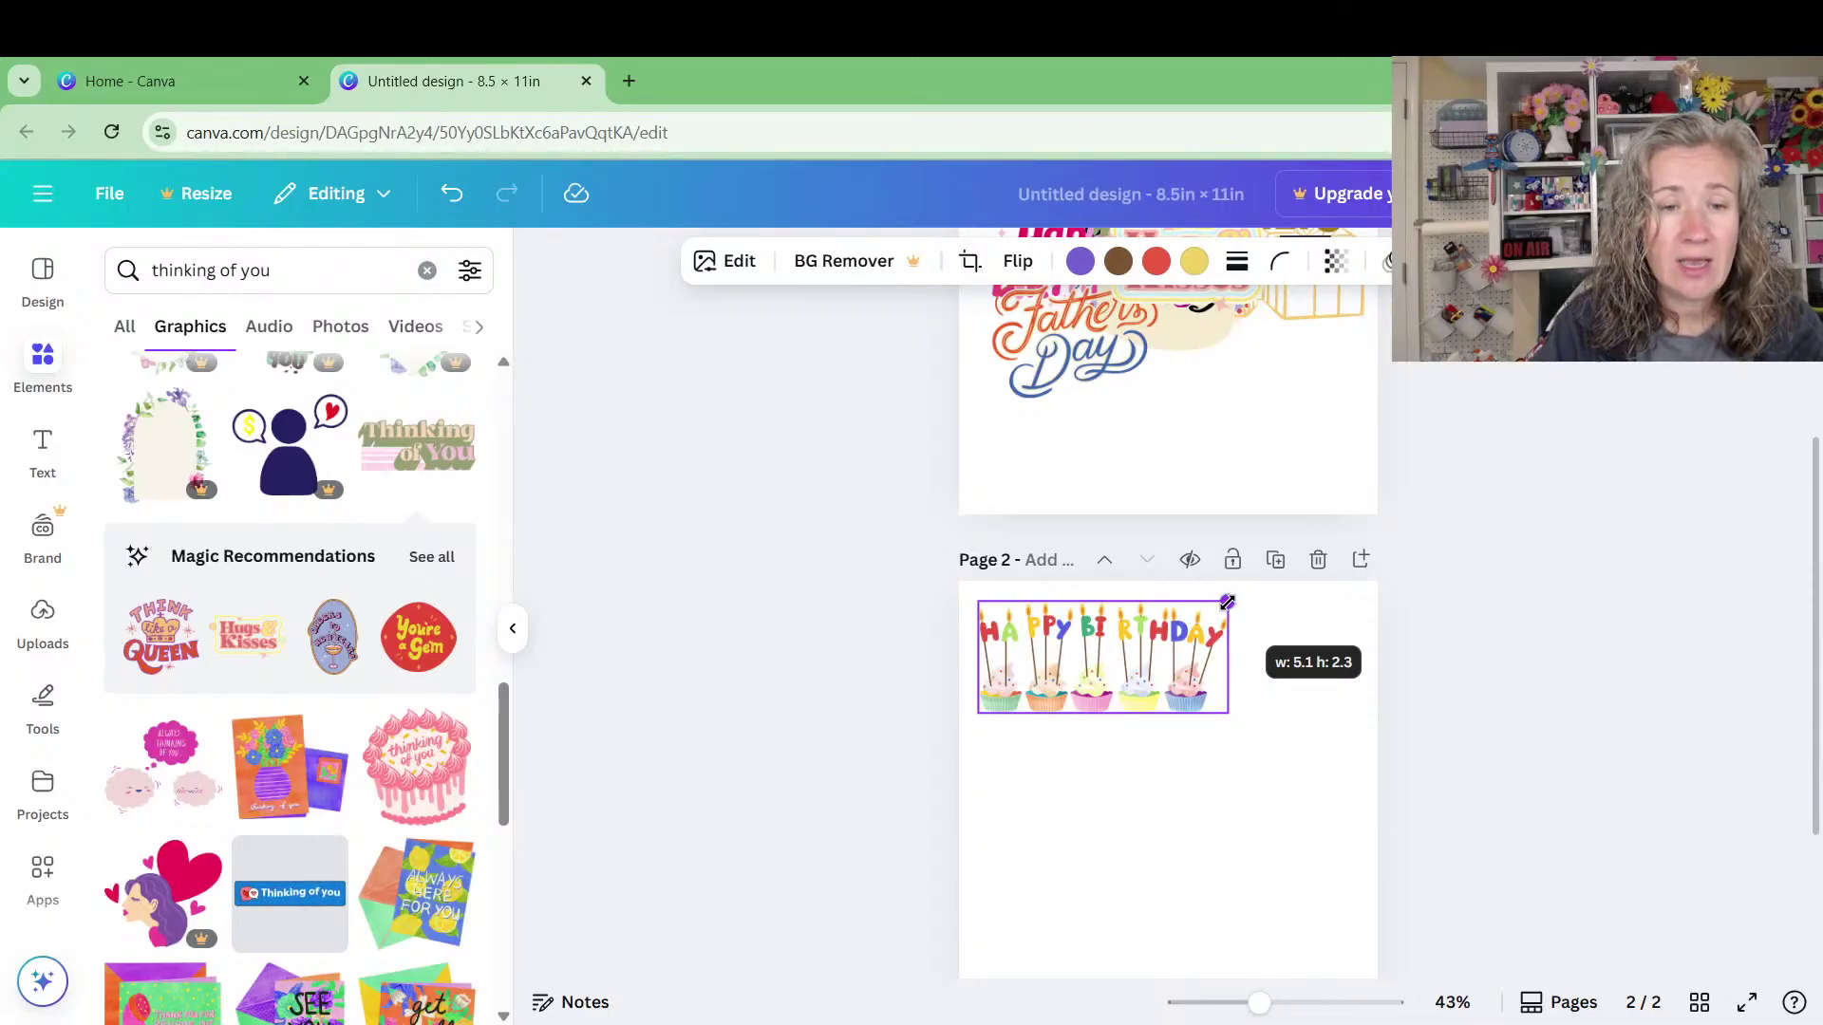
Size the cupcake birthday graphic on page 2 to about 5.1 × 2.3 in and place the reduced Father's Day script below it
{"action": "left_click_drag", "start_coordinate": [1227, 602], "coordinate": [1227, 602]}
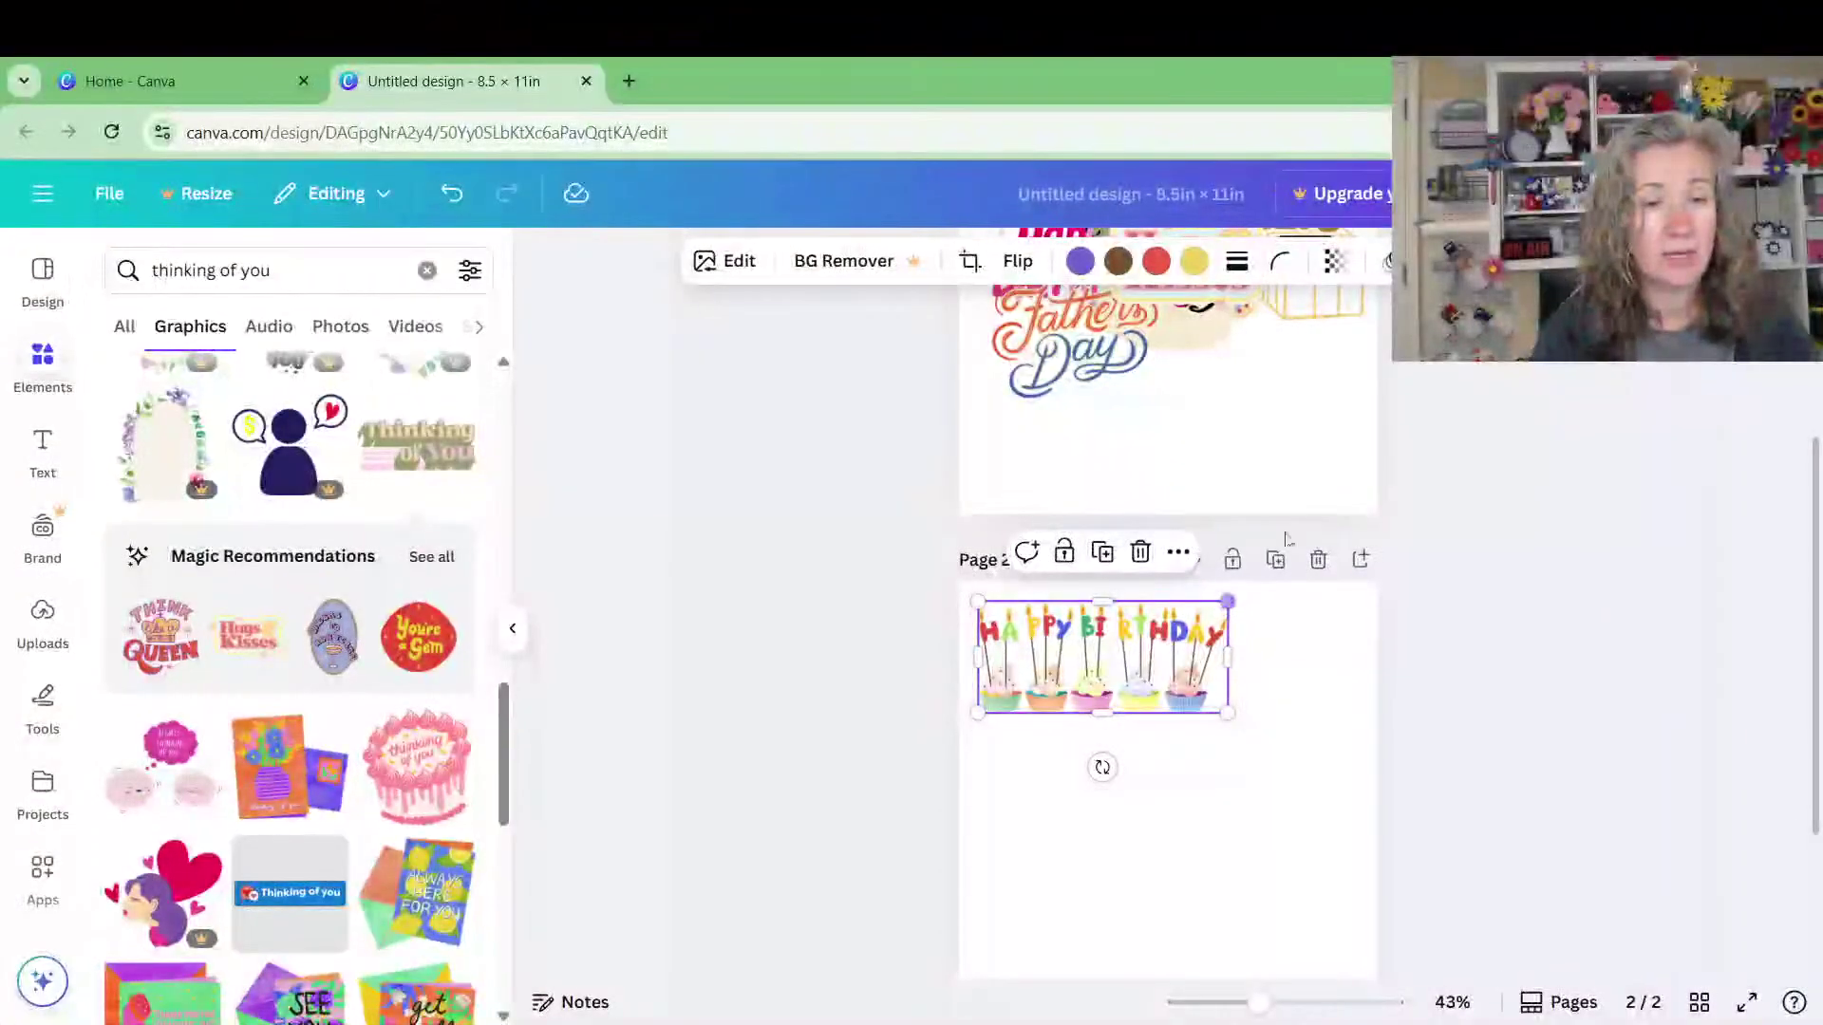
{"action": "left_click_drag", "start_coordinate": [1033, 411], "coordinate": [1063, 869]}
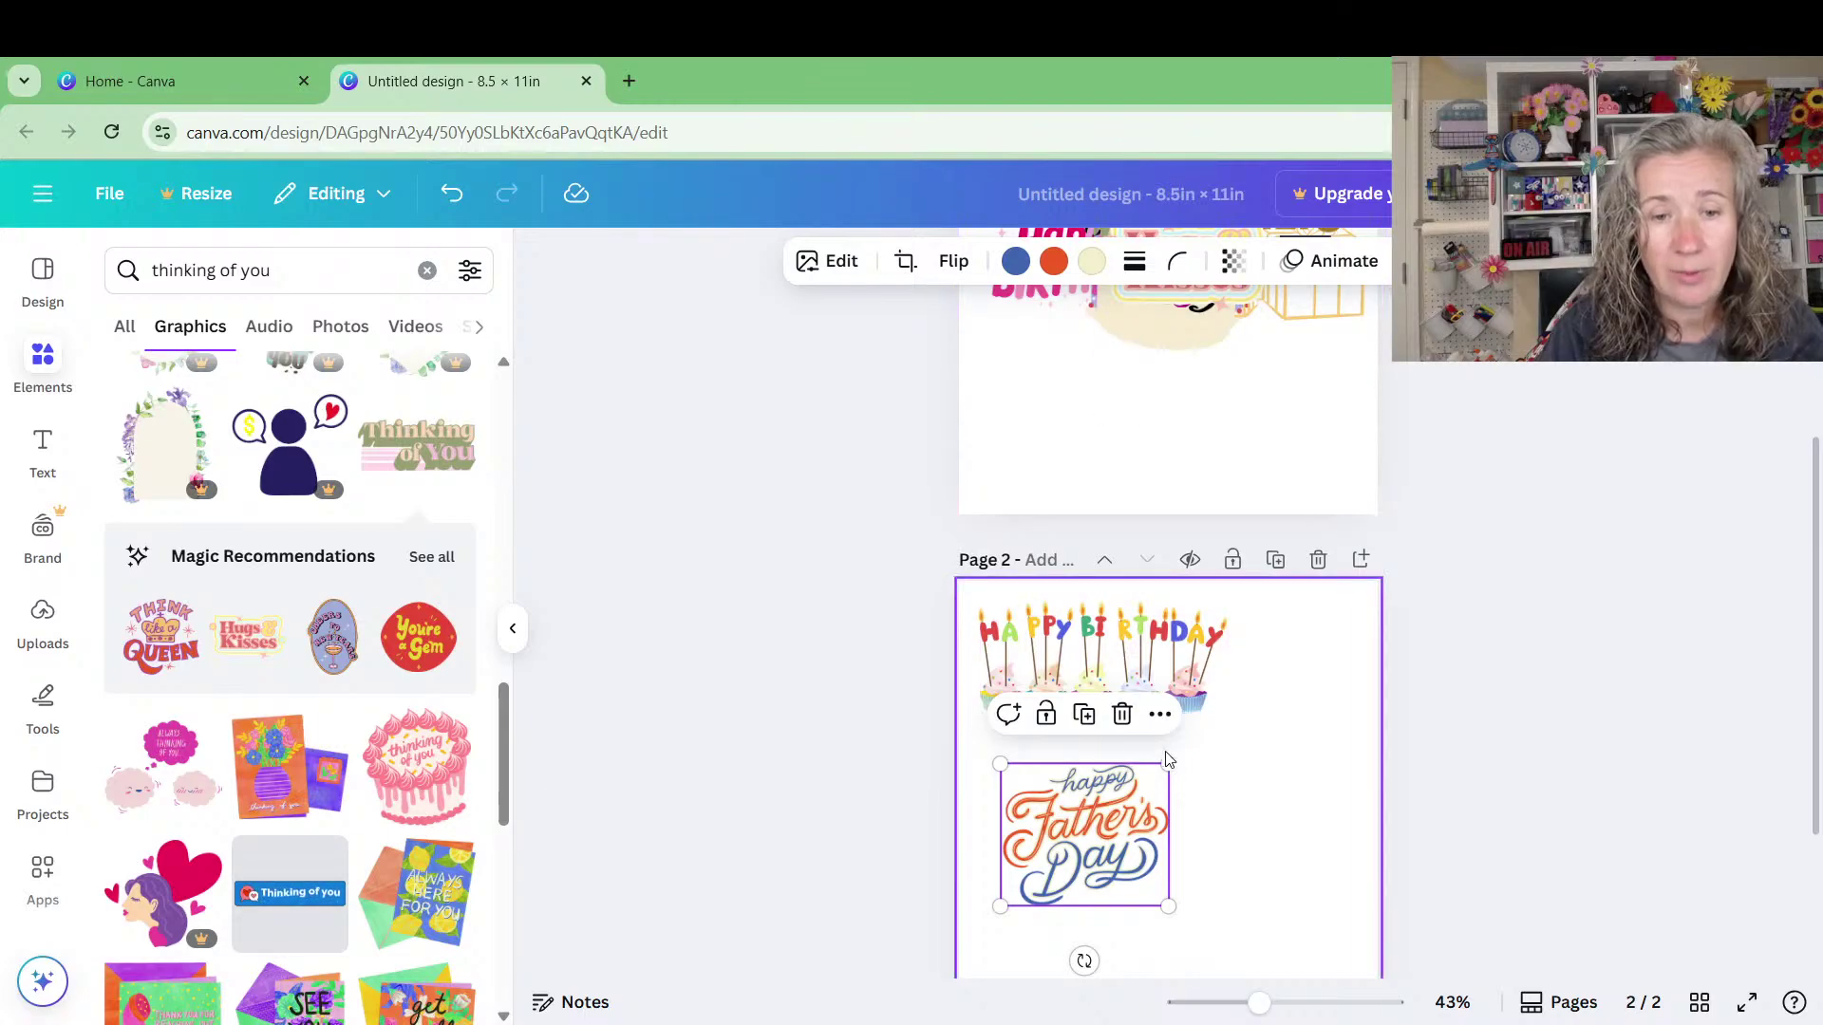
{"action": "left_click_drag", "start_coordinate": [1169, 764], "coordinate": [1096, 814]}
{"action": "left_click_drag", "start_coordinate": [1067, 881], "coordinate": [1078, 752]}
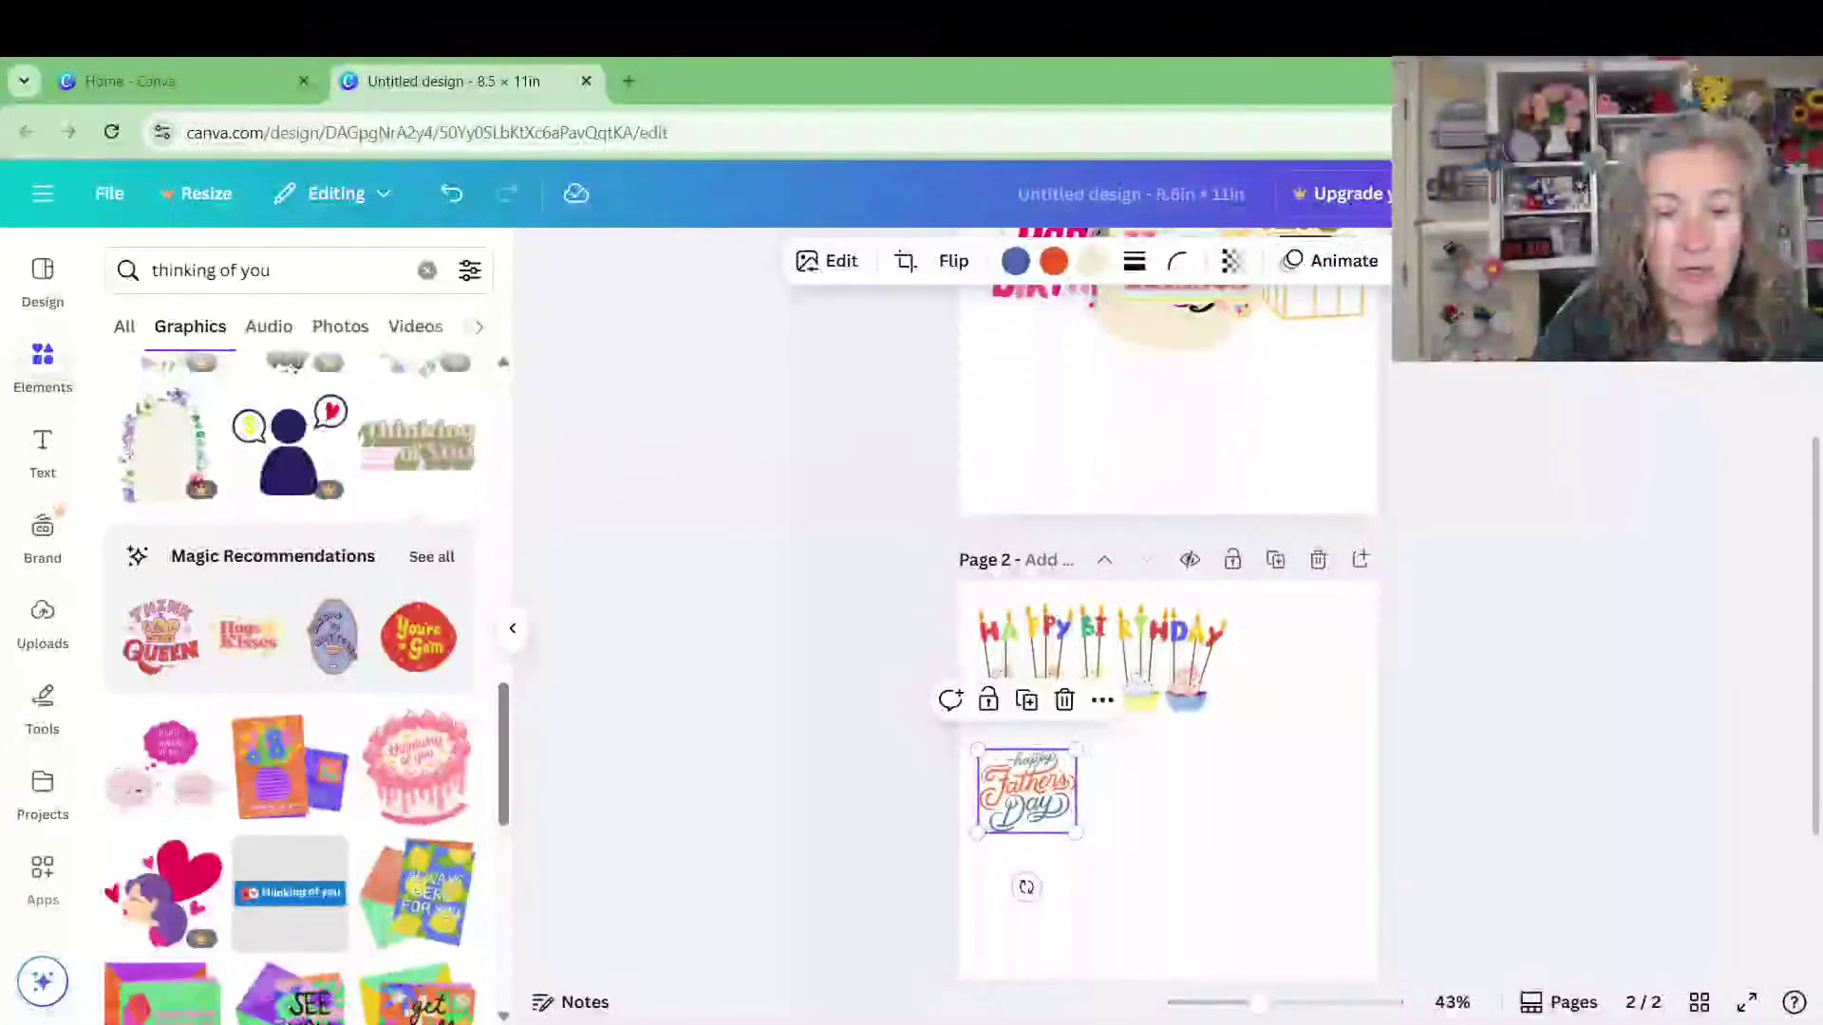
Move Hugs & Kisses and the green Thinking of You side by side near page 1's bottom, and shift the balloon birthday lettering down
{"action": "scroll", "coordinate": [1113, 527], "scroll_direction": "up", "scroll_amount": 3}
{"action": "left_click", "coordinate": [1113, 525]}
{"action": "scroll", "coordinate": [1120, 541], "scroll_direction": "up", "scroll_amount": 3}
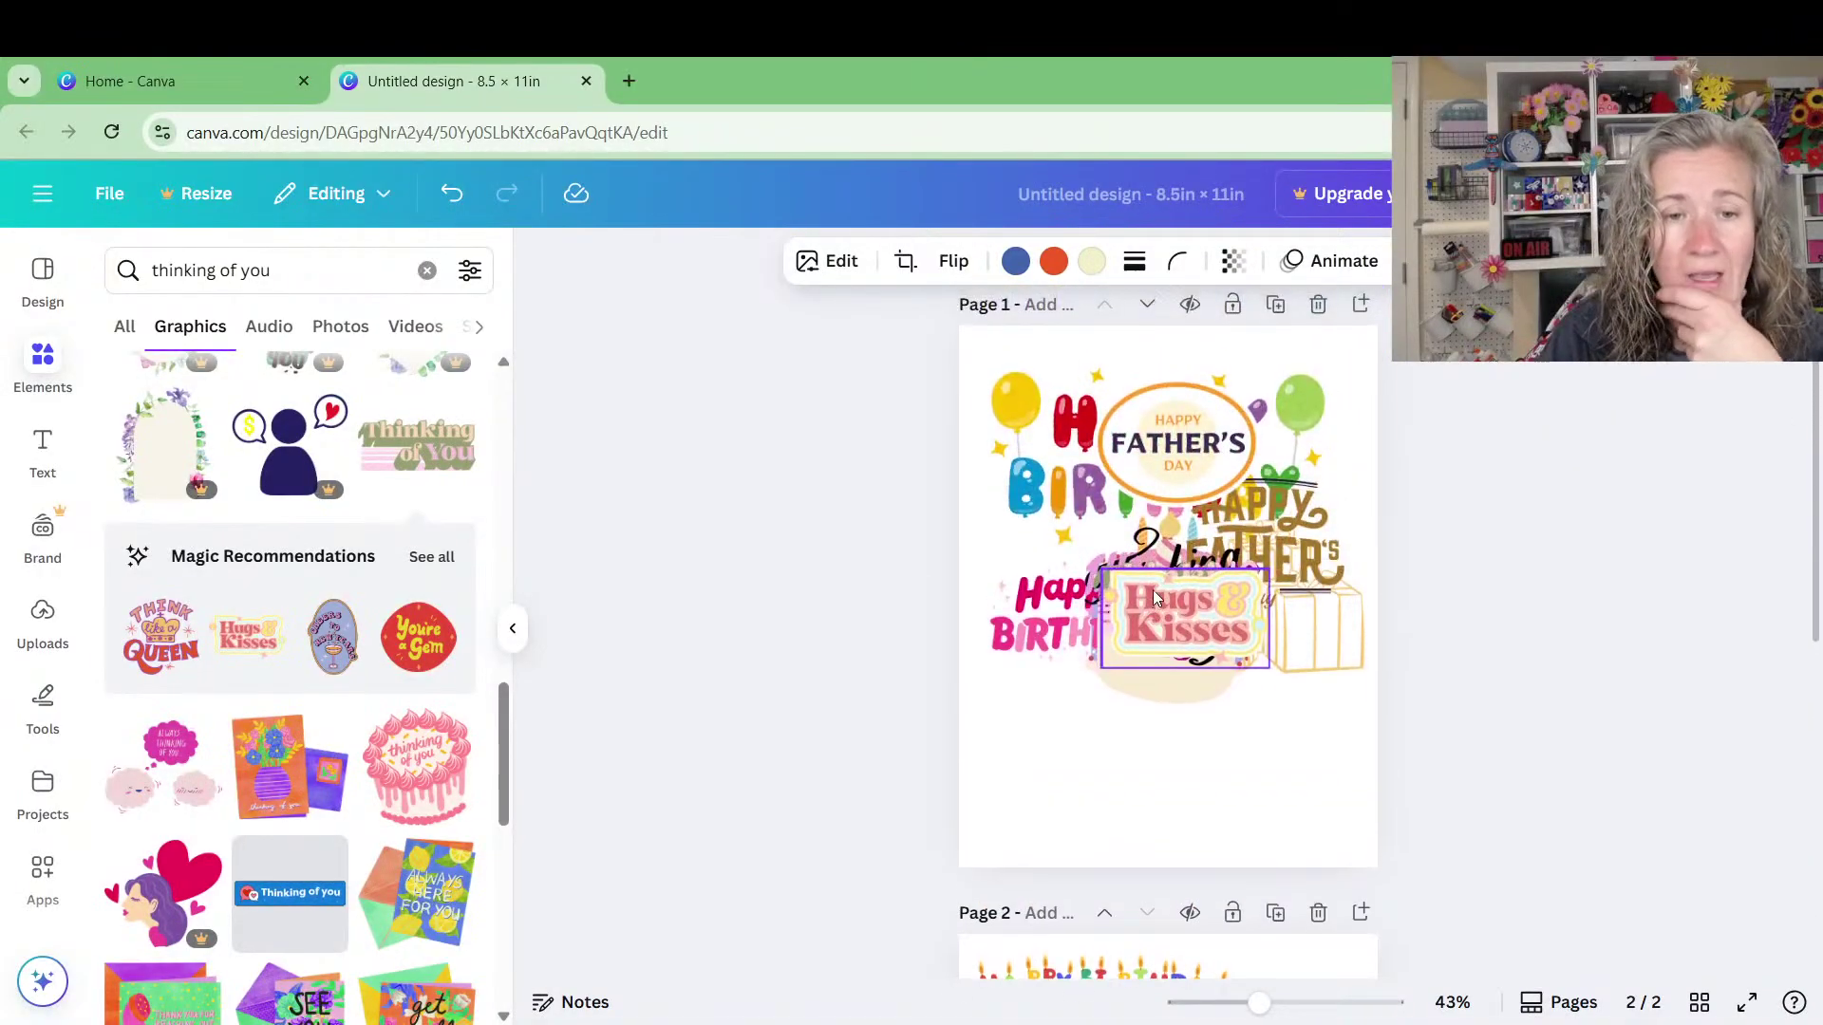
{"action": "left_click_drag", "start_coordinate": [1152, 590], "coordinate": [1039, 755]}
{"action": "left_click_drag", "start_coordinate": [1157, 728], "coordinate": [1149, 731]}
{"action": "left_click_drag", "start_coordinate": [1205, 596], "coordinate": [1298, 772]}
{"action": "left_click_drag", "start_coordinate": [1066, 439], "coordinate": [1097, 556]}
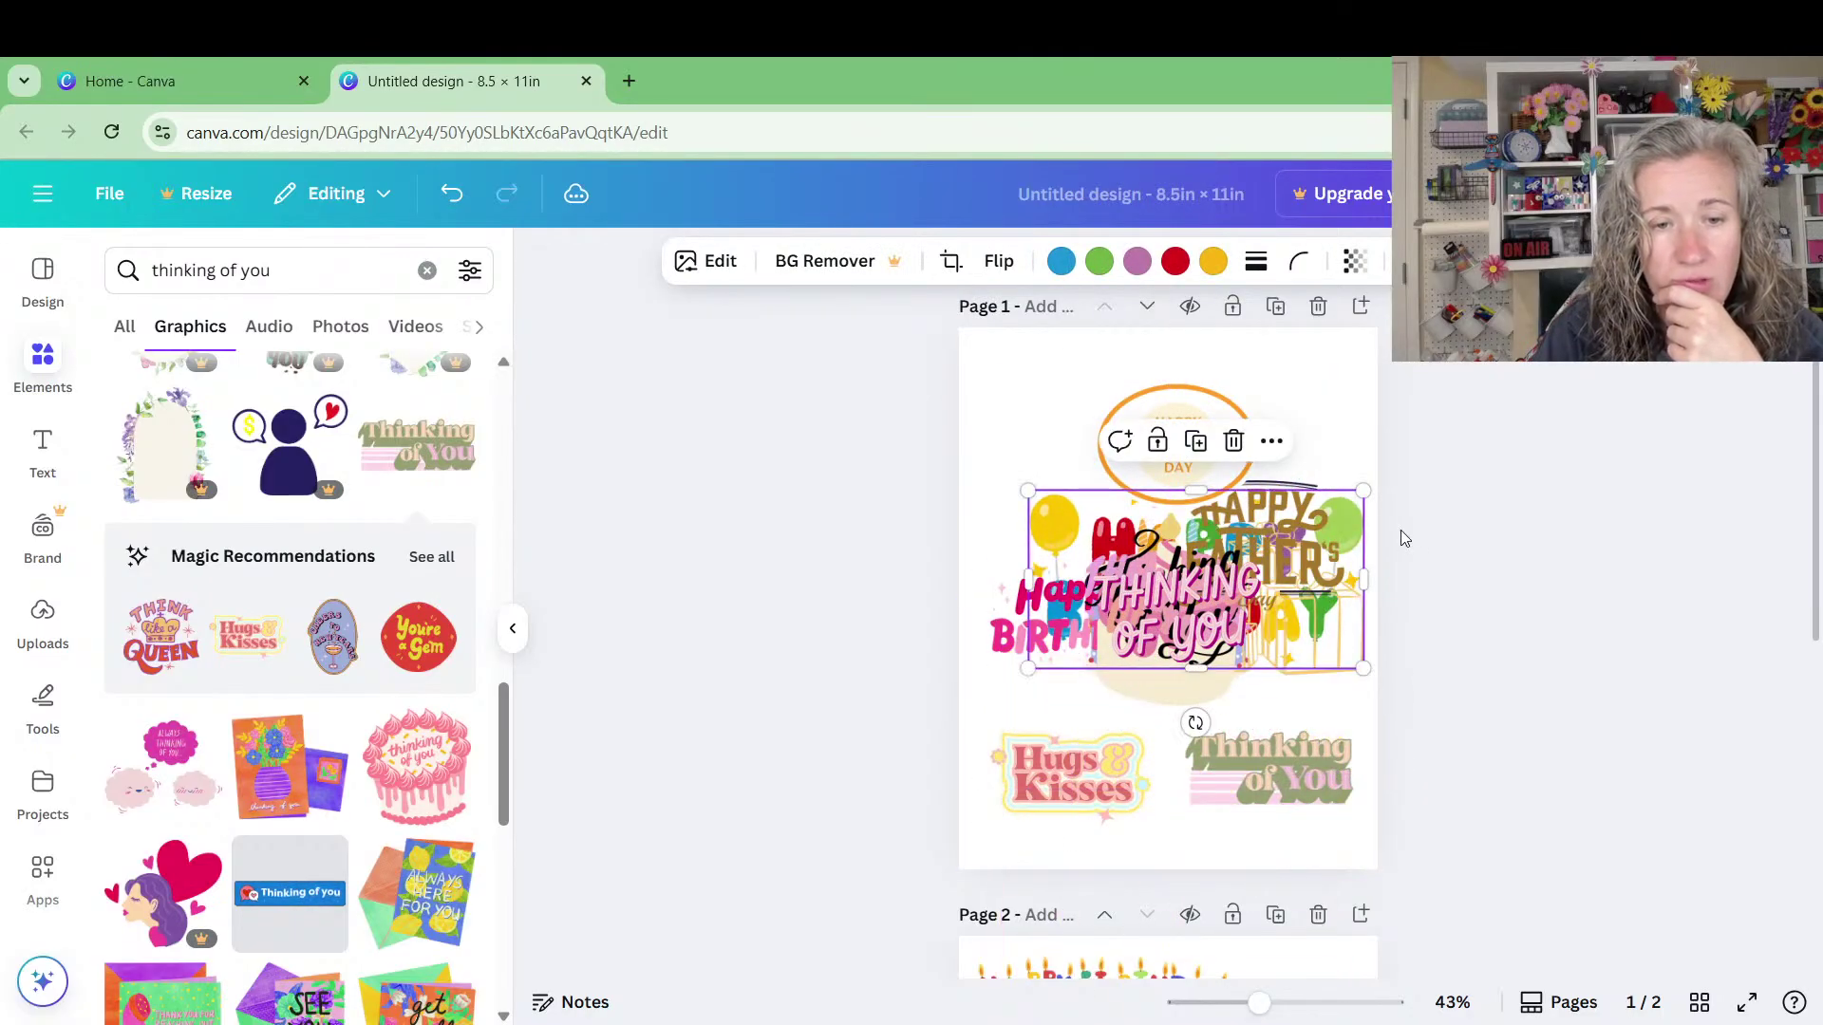
Move the black Thinking of You script and the pink cake to page 2, shrinking the cake to fit beside the cupcakes
{"action": "scroll", "coordinate": [1270, 314], "scroll_direction": "down", "scroll_amount": 3}
{"action": "left_click_drag", "start_coordinate": [1181, 333], "coordinate": [1088, 942]}
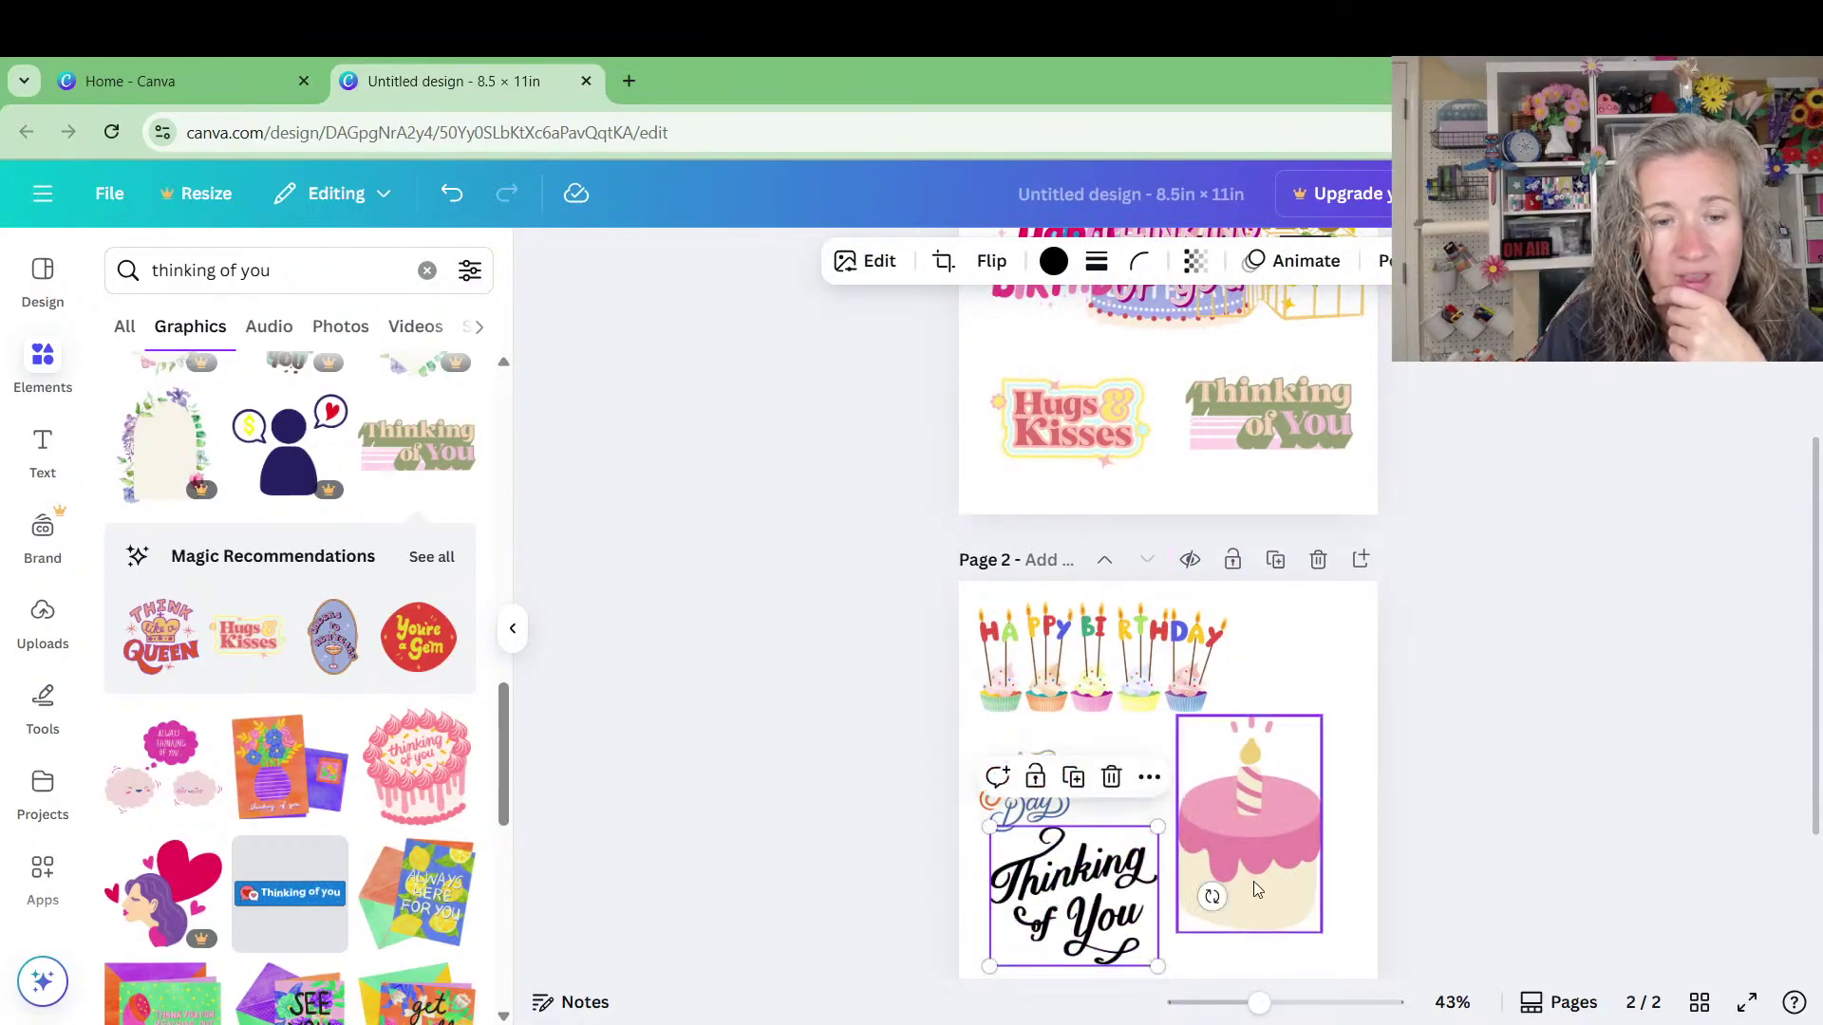
{"action": "left_click", "coordinate": [1313, 741]}
{"action": "left_click_drag", "start_coordinate": [1322, 716], "coordinate": [1298, 750]}
{"action": "left_click_drag", "start_coordinate": [1240, 885], "coordinate": [1297, 776]}
Shrink the oval Father's Day badge and the brown Father's Day lettering and place them in page 1's upper left and right corners
{"action": "scroll", "coordinate": [1136, 802], "scroll_direction": "up", "scroll_amount": 4}
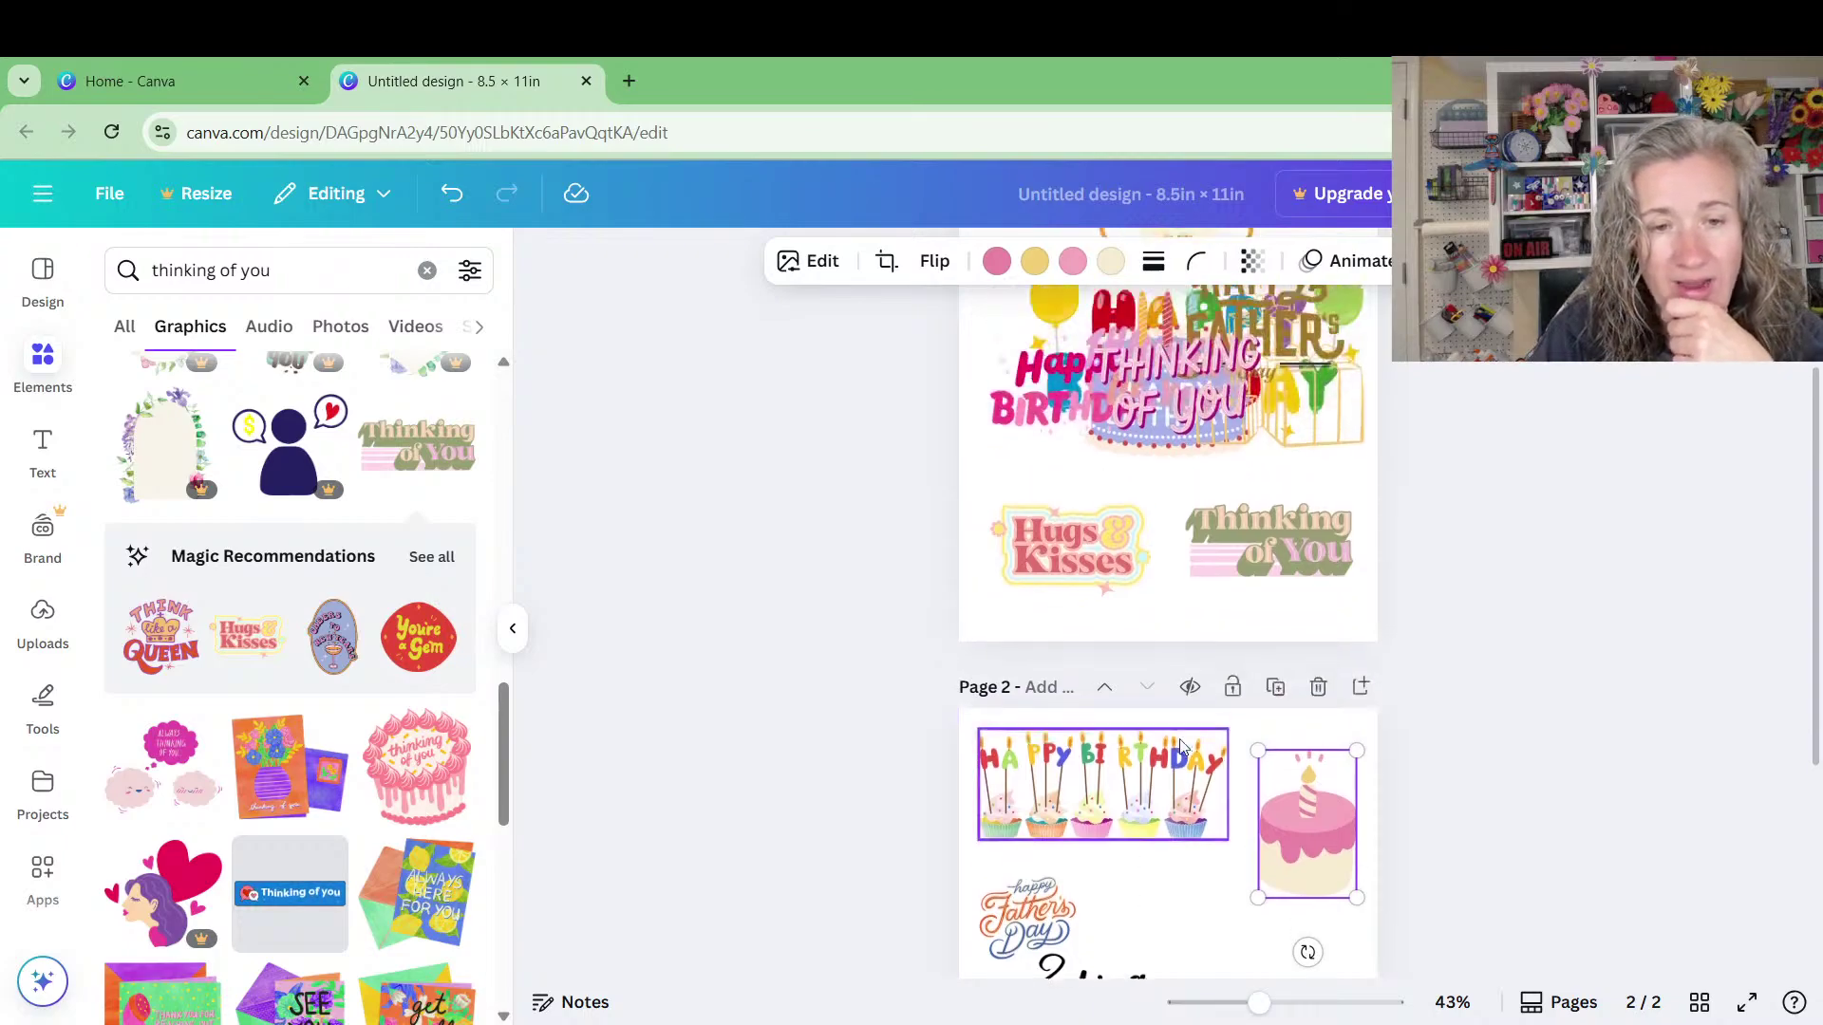
{"action": "left_click_drag", "start_coordinate": [1263, 528], "coordinate": [1143, 461]}
{"action": "left_click_drag", "start_coordinate": [1104, 417], "coordinate": [1049, 400]}
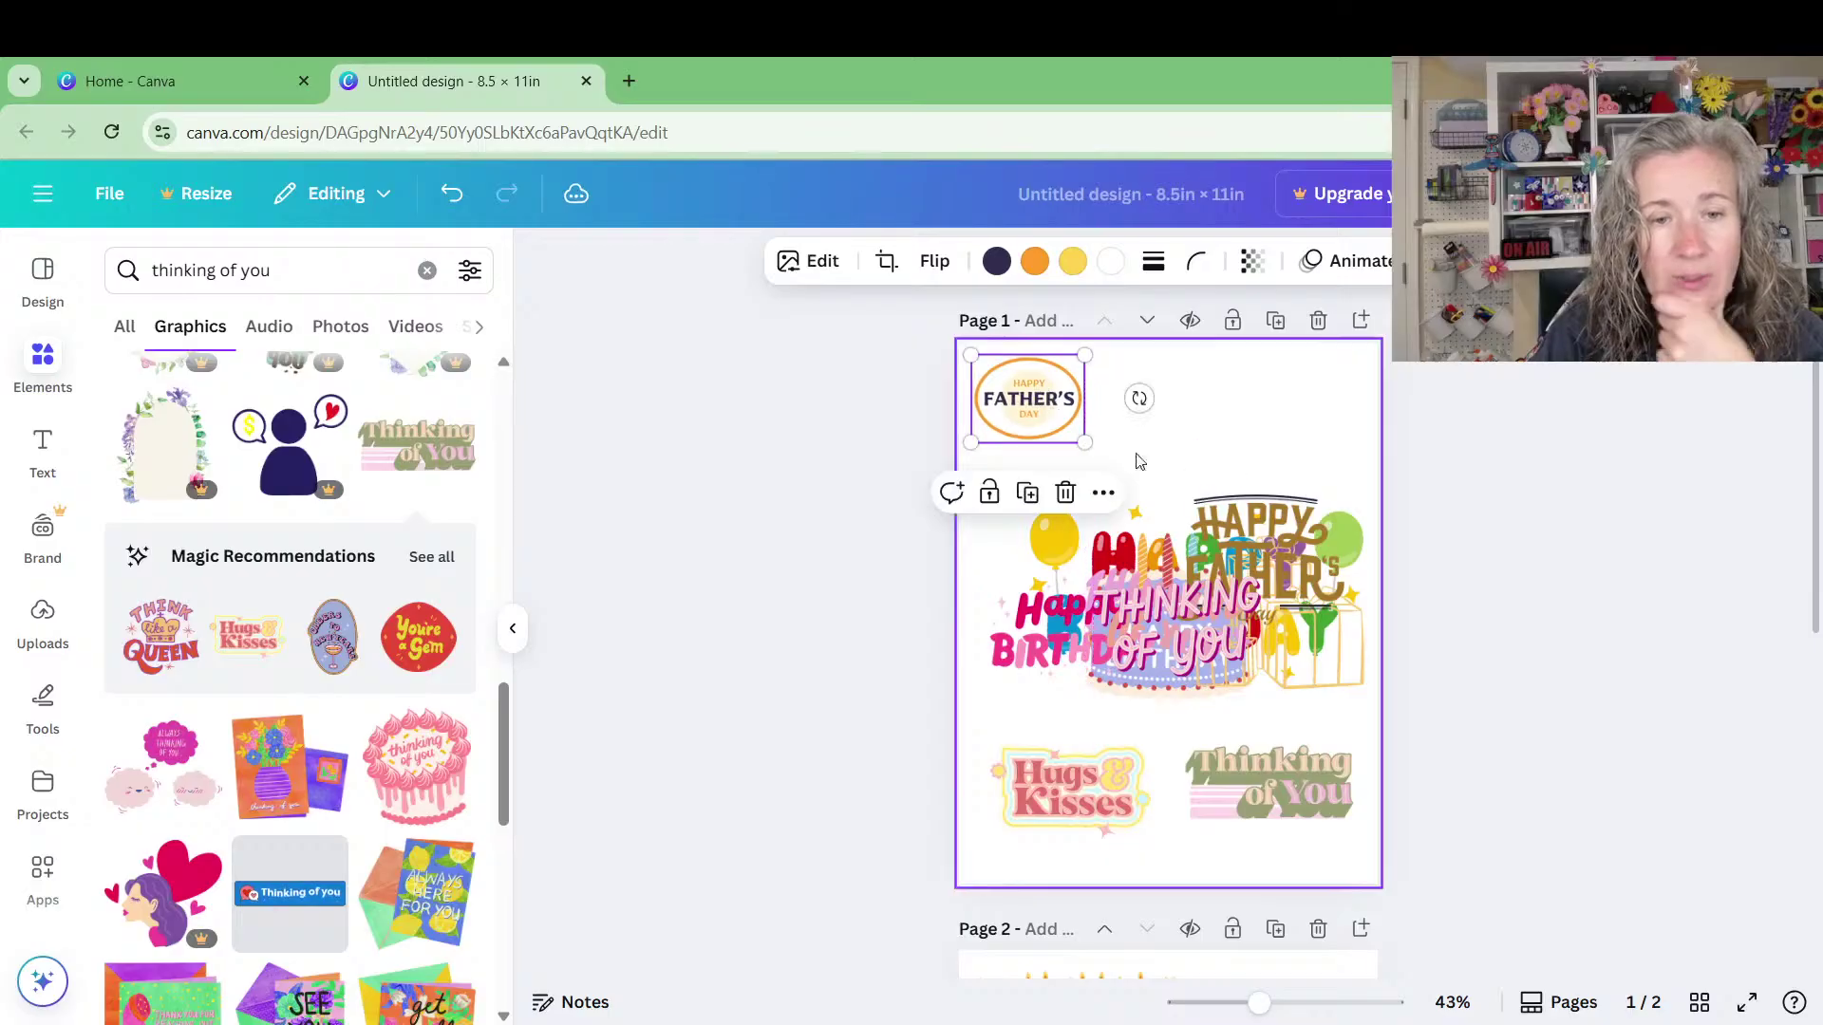
{"action": "left_click", "coordinate": [1253, 534]}
{"action": "left_click_drag", "start_coordinate": [1254, 533], "coordinate": [1205, 412]}
{"action": "mouse_move", "coordinate": [1303, 376]}
{"action": "left_mouse_down"}
{"action": "mouse_move", "coordinate": [1240, 408]}
{"action": "mouse_move", "coordinate": [1298, 407]}
{"action": "left_mouse_up"}
Turn the magenta Thinking of You vertical between page 1's Father's Day graphics and move the pastel Thinking of You to page 2
{"action": "left_click_drag", "start_coordinate": [1194, 600], "coordinate": [1171, 450]}
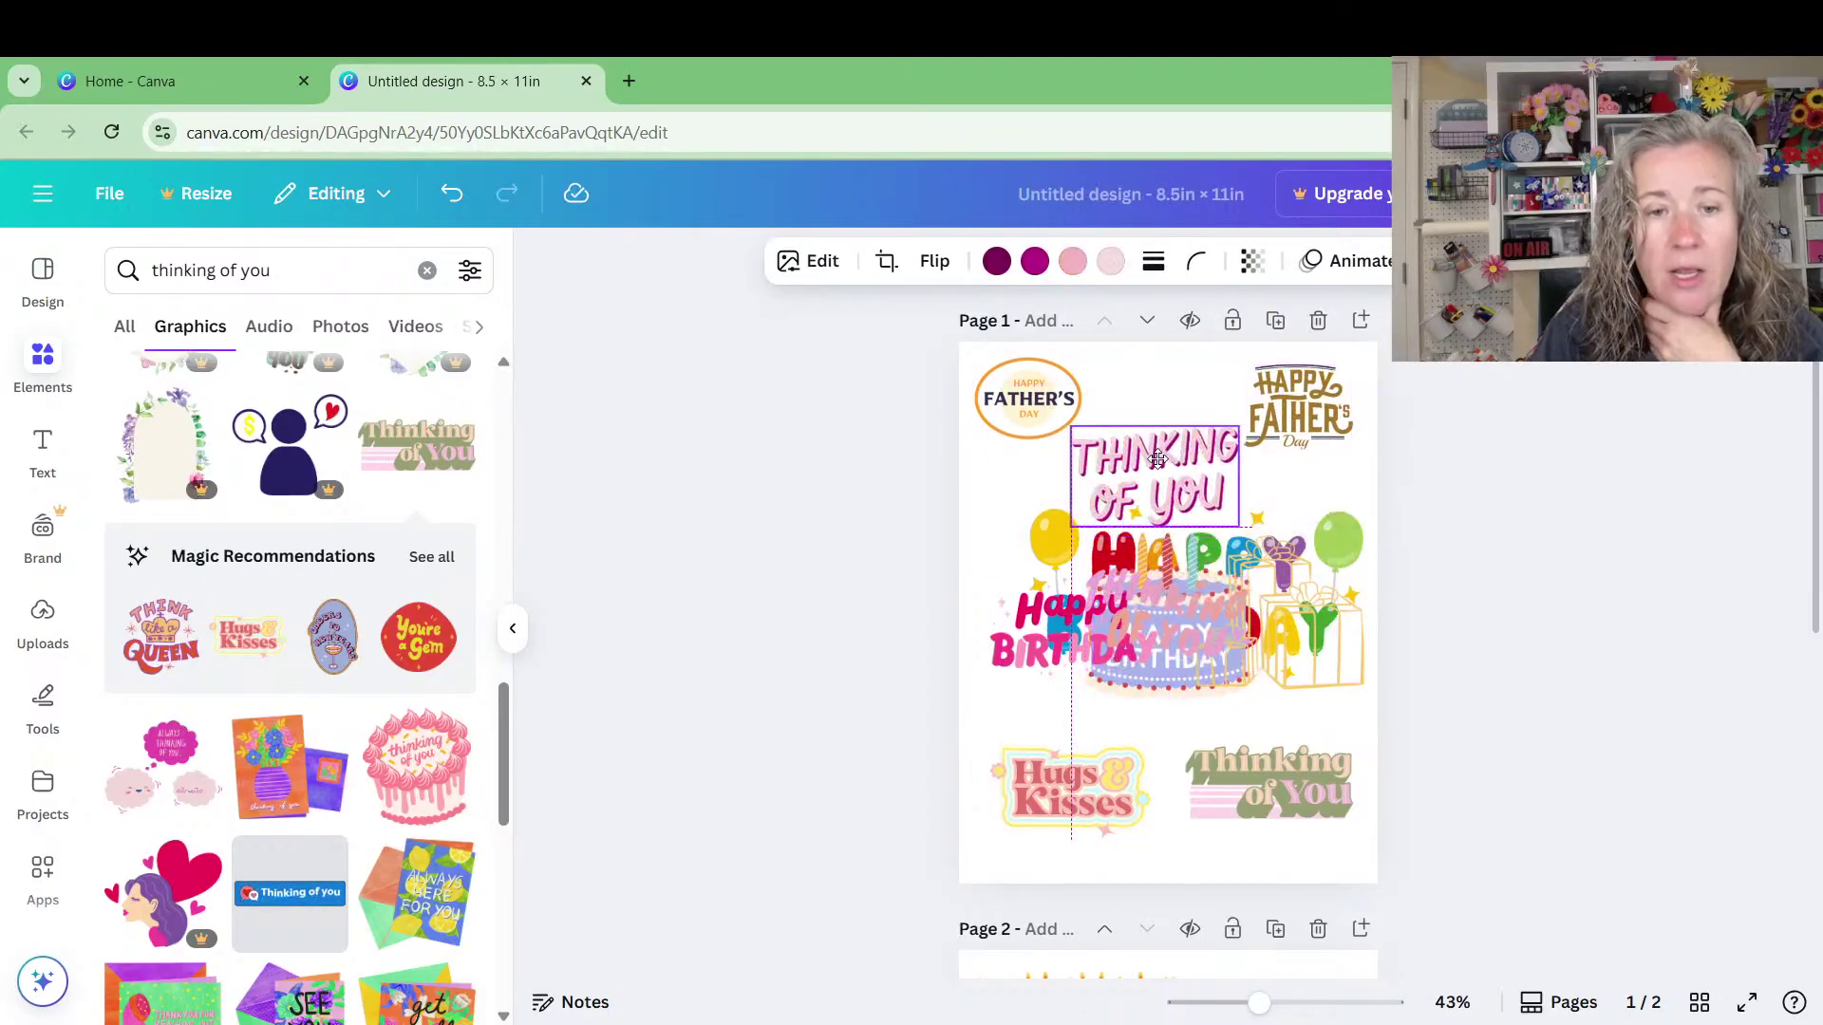
{"action": "left_click_drag", "start_coordinate": [1165, 578], "coordinate": [1163, 421]}
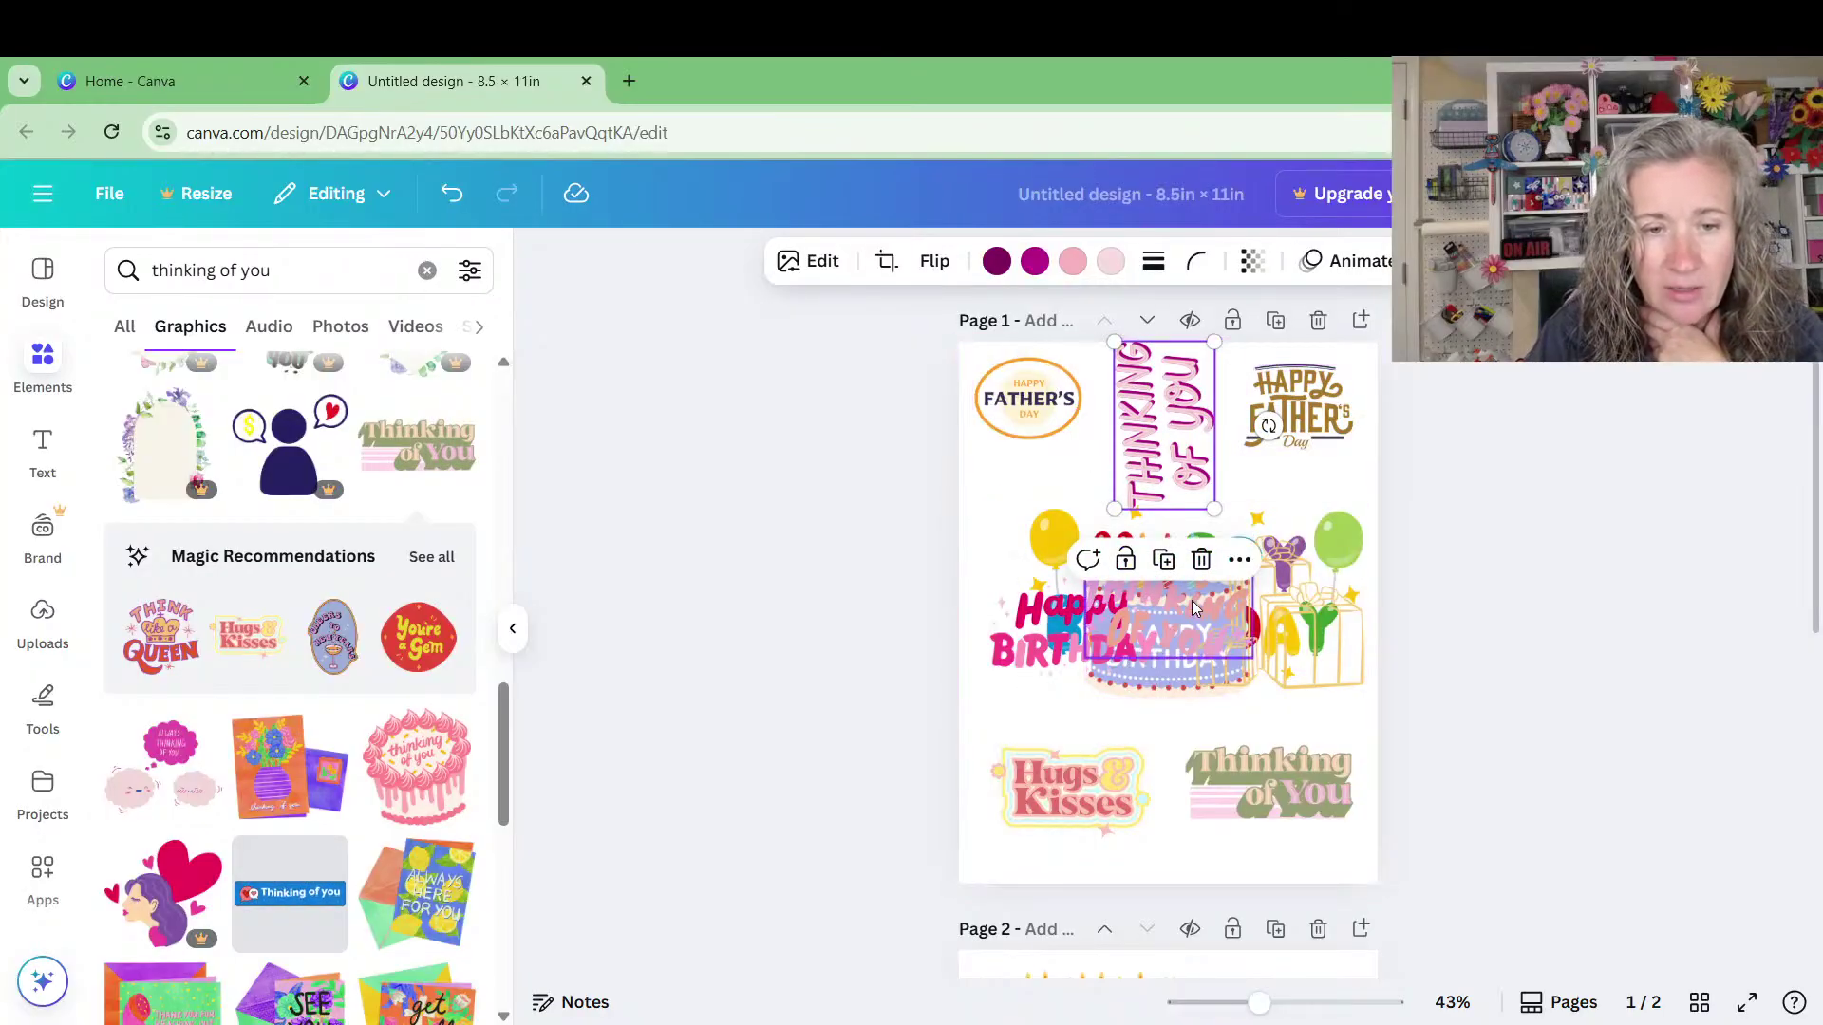
{"action": "left_click_drag", "start_coordinate": [1189, 655], "coordinate": [1208, 996]}
{"action": "scroll", "coordinate": [1183, 583], "scroll_direction": "down", "scroll_amount": 5}
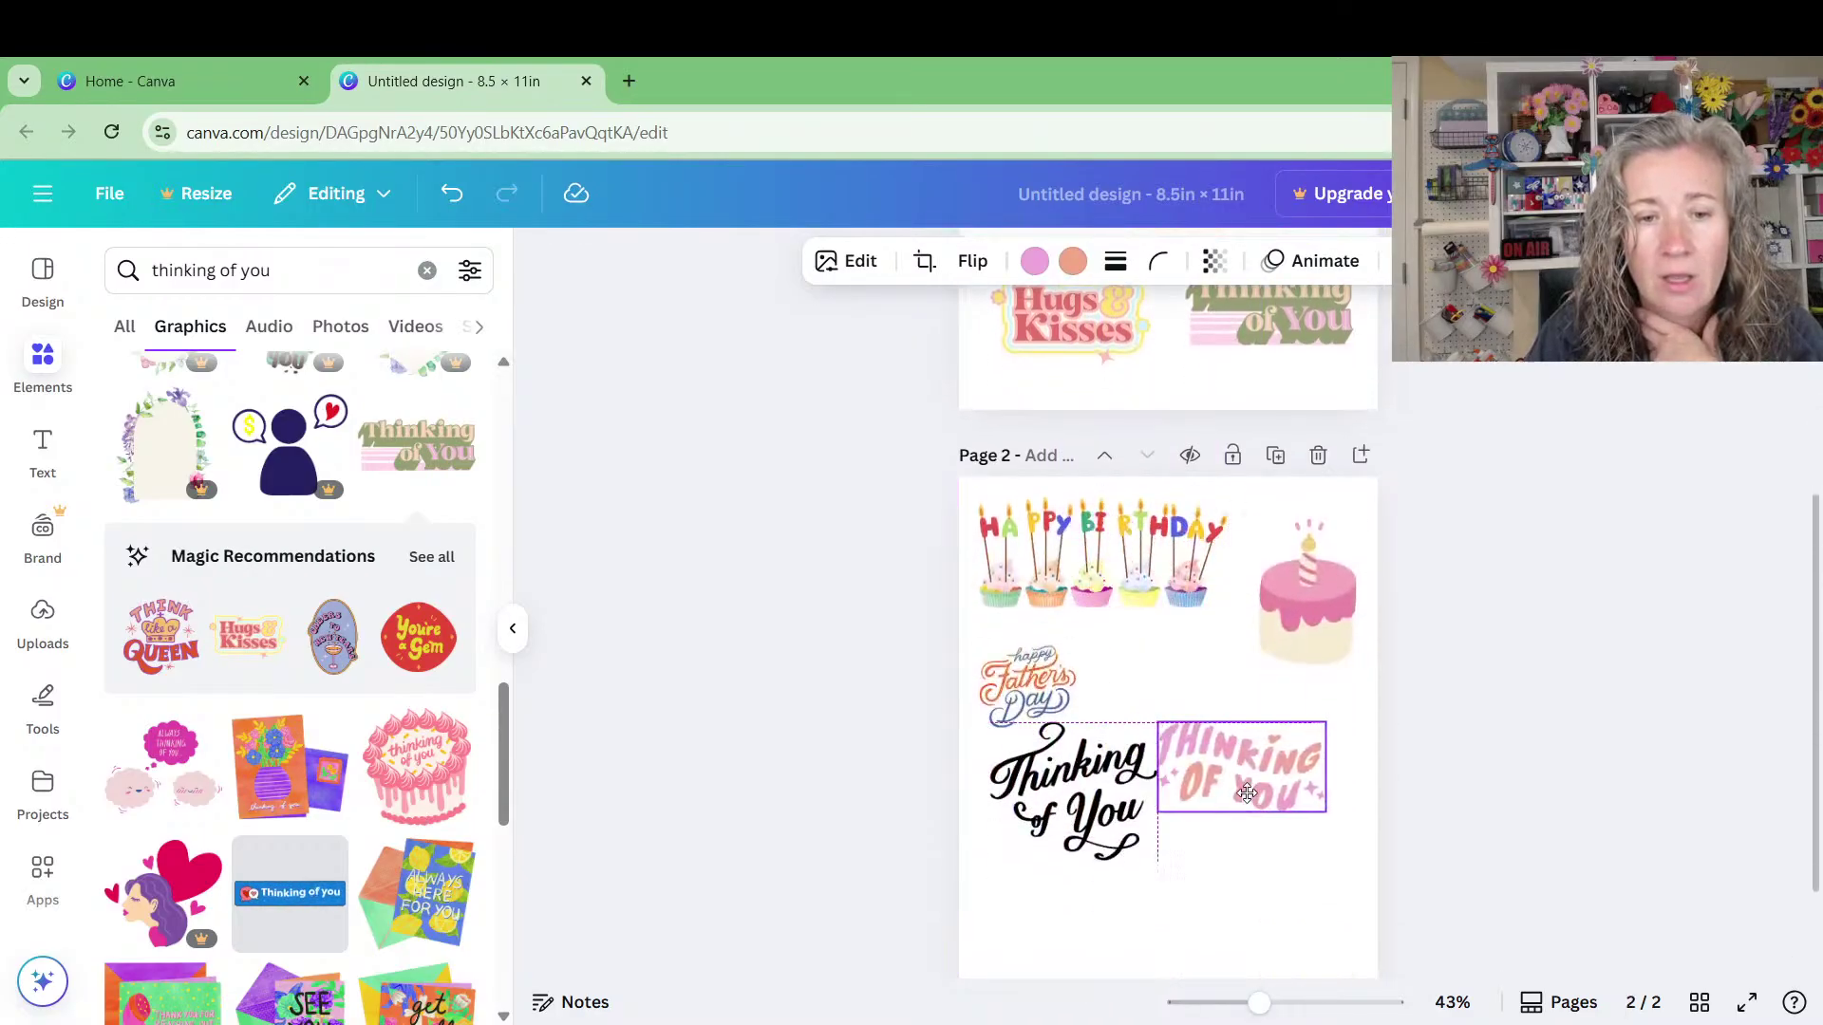
{"action": "left_click_drag", "start_coordinate": [1241, 769], "coordinate": [1272, 748]}
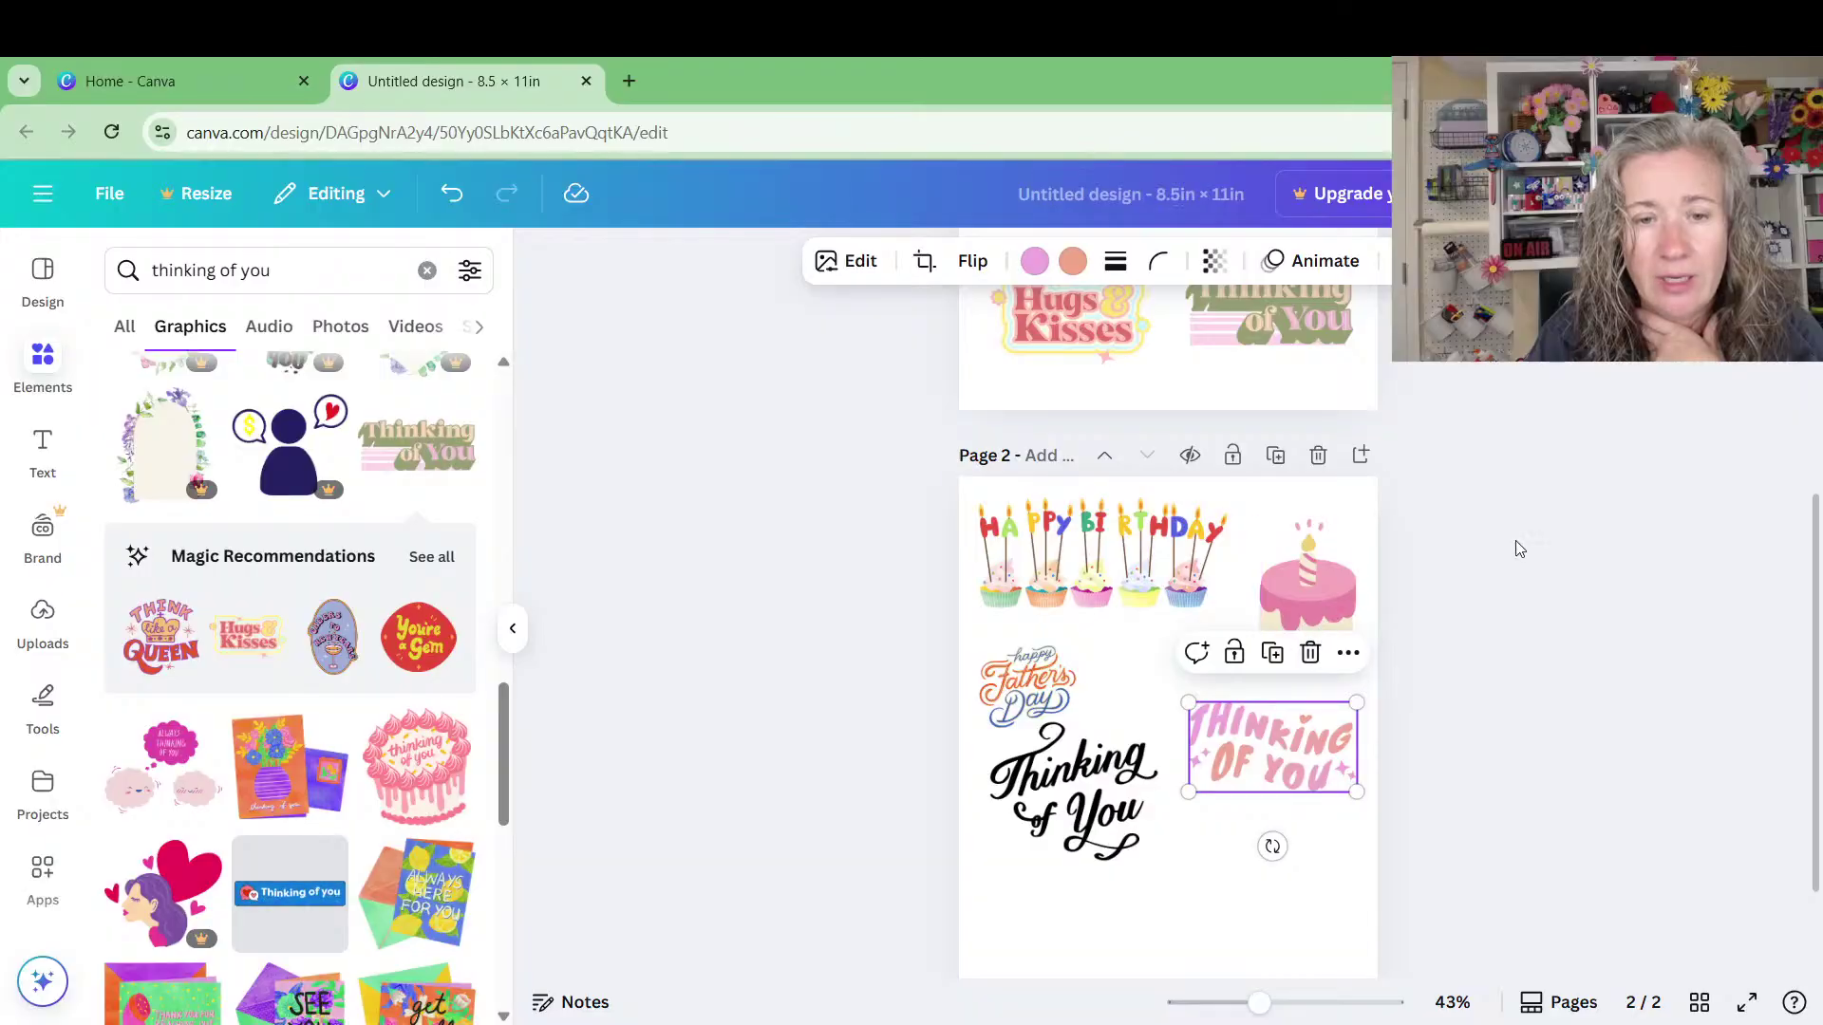
Tighten the page 2 layout by moving the pink cake and pastel lettering to the right edge and the black script to the left
{"action": "left_click_drag", "start_coordinate": [1338, 572], "coordinate": [1343, 583]}
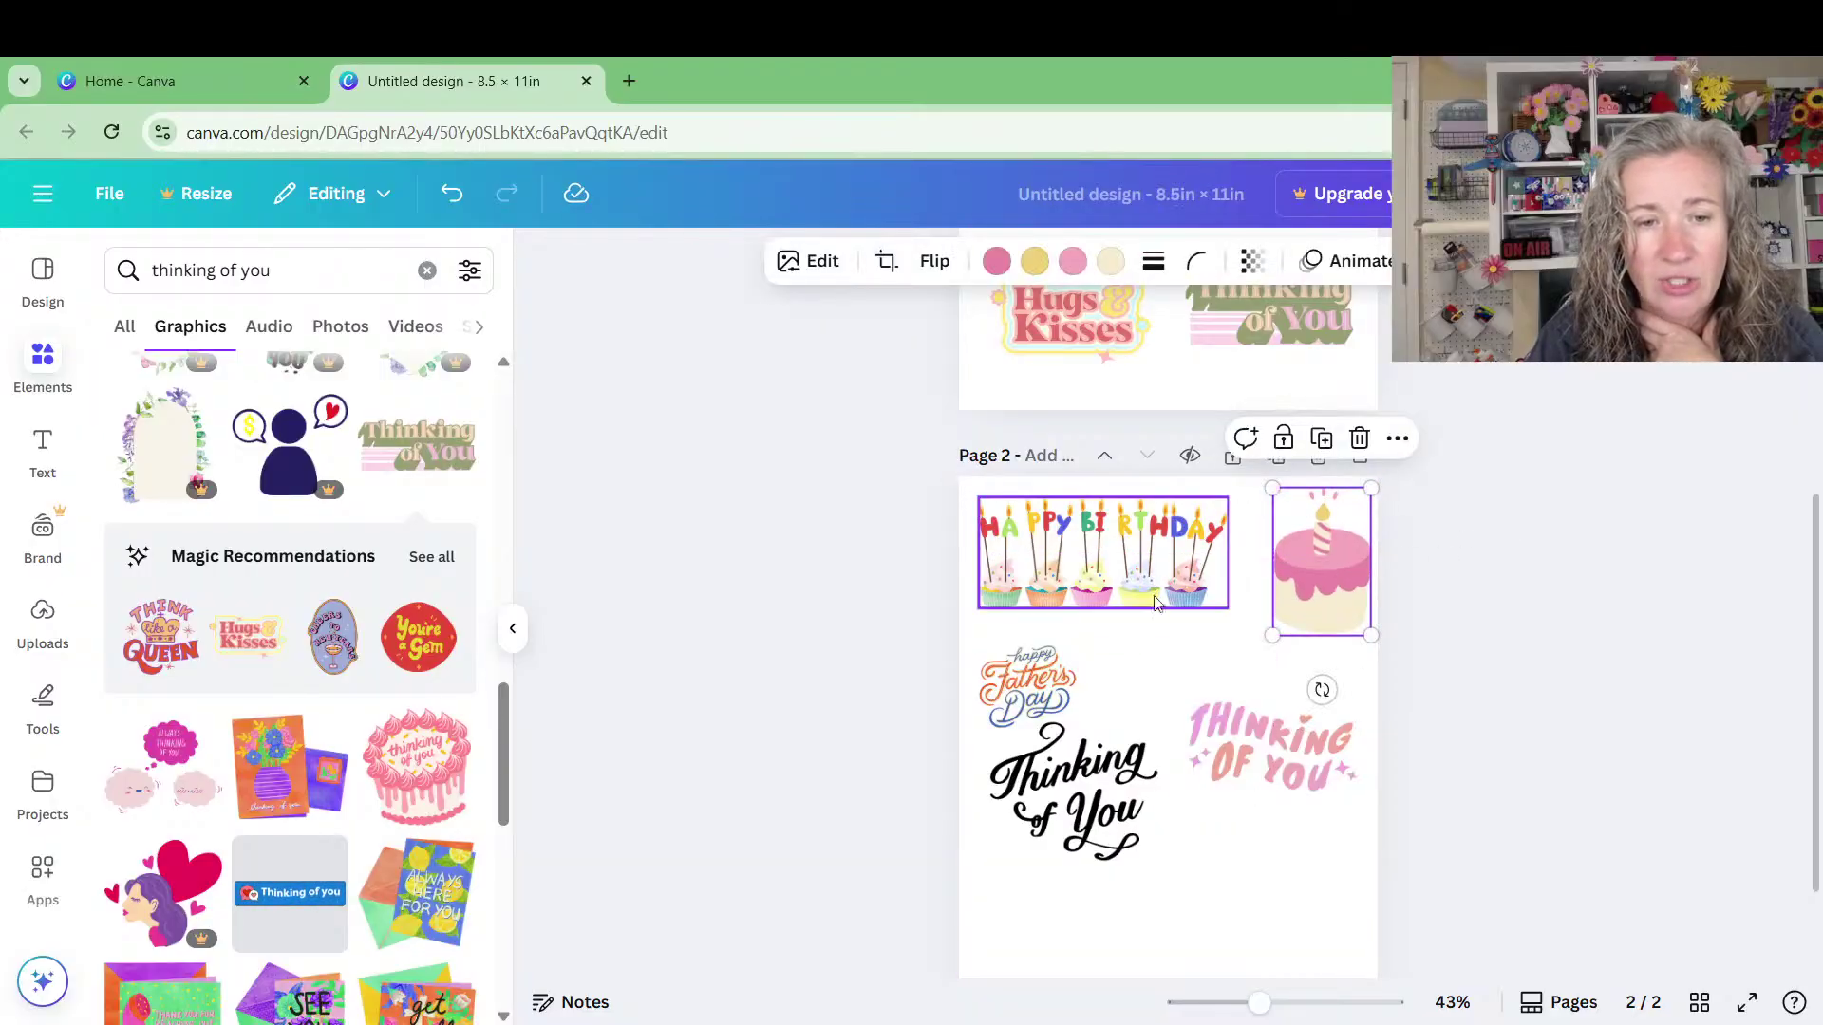
{"action": "left_click_drag", "start_coordinate": [1044, 685], "coordinate": [1044, 675]}
{"action": "mouse_move", "coordinate": [1067, 785]}
{"action": "left_mouse_down"}
{"action": "mouse_move", "coordinate": [1039, 826]}
{"action": "mouse_move", "coordinate": [1049, 790]}
{"action": "left_mouse_up"}
{"action": "left_click", "coordinate": [1187, 684]}
{"action": "scroll", "coordinate": [1197, 712], "scroll_direction": "up", "scroll_amount": 4}
{"action": "scroll", "coordinate": [1249, 848], "scroll_direction": "down", "scroll_amount": 3}
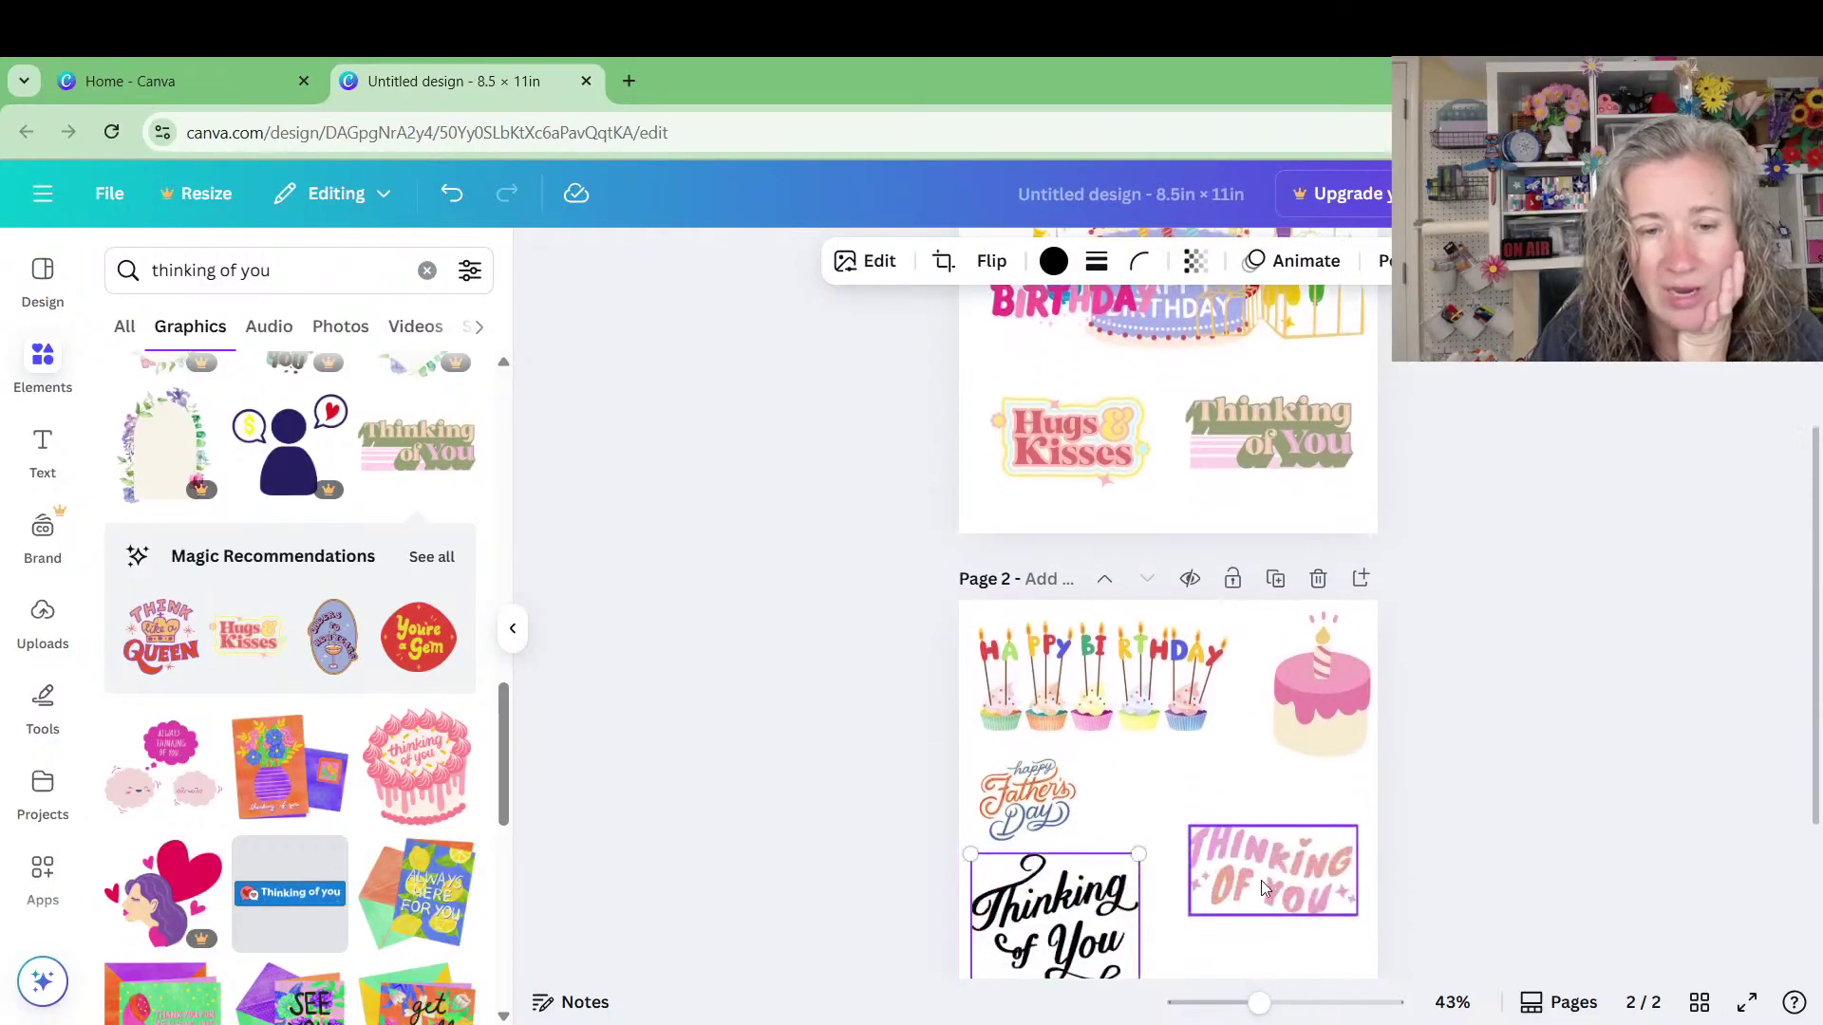
{"action": "left_click_drag", "start_coordinate": [1260, 880], "coordinate": [1262, 836]}
Move the pink Happy Birthday lettering from page 1 to page 2, below the pastel Thinking of You
{"action": "scroll", "coordinate": [1130, 475], "scroll_direction": "up", "scroll_amount": 2}
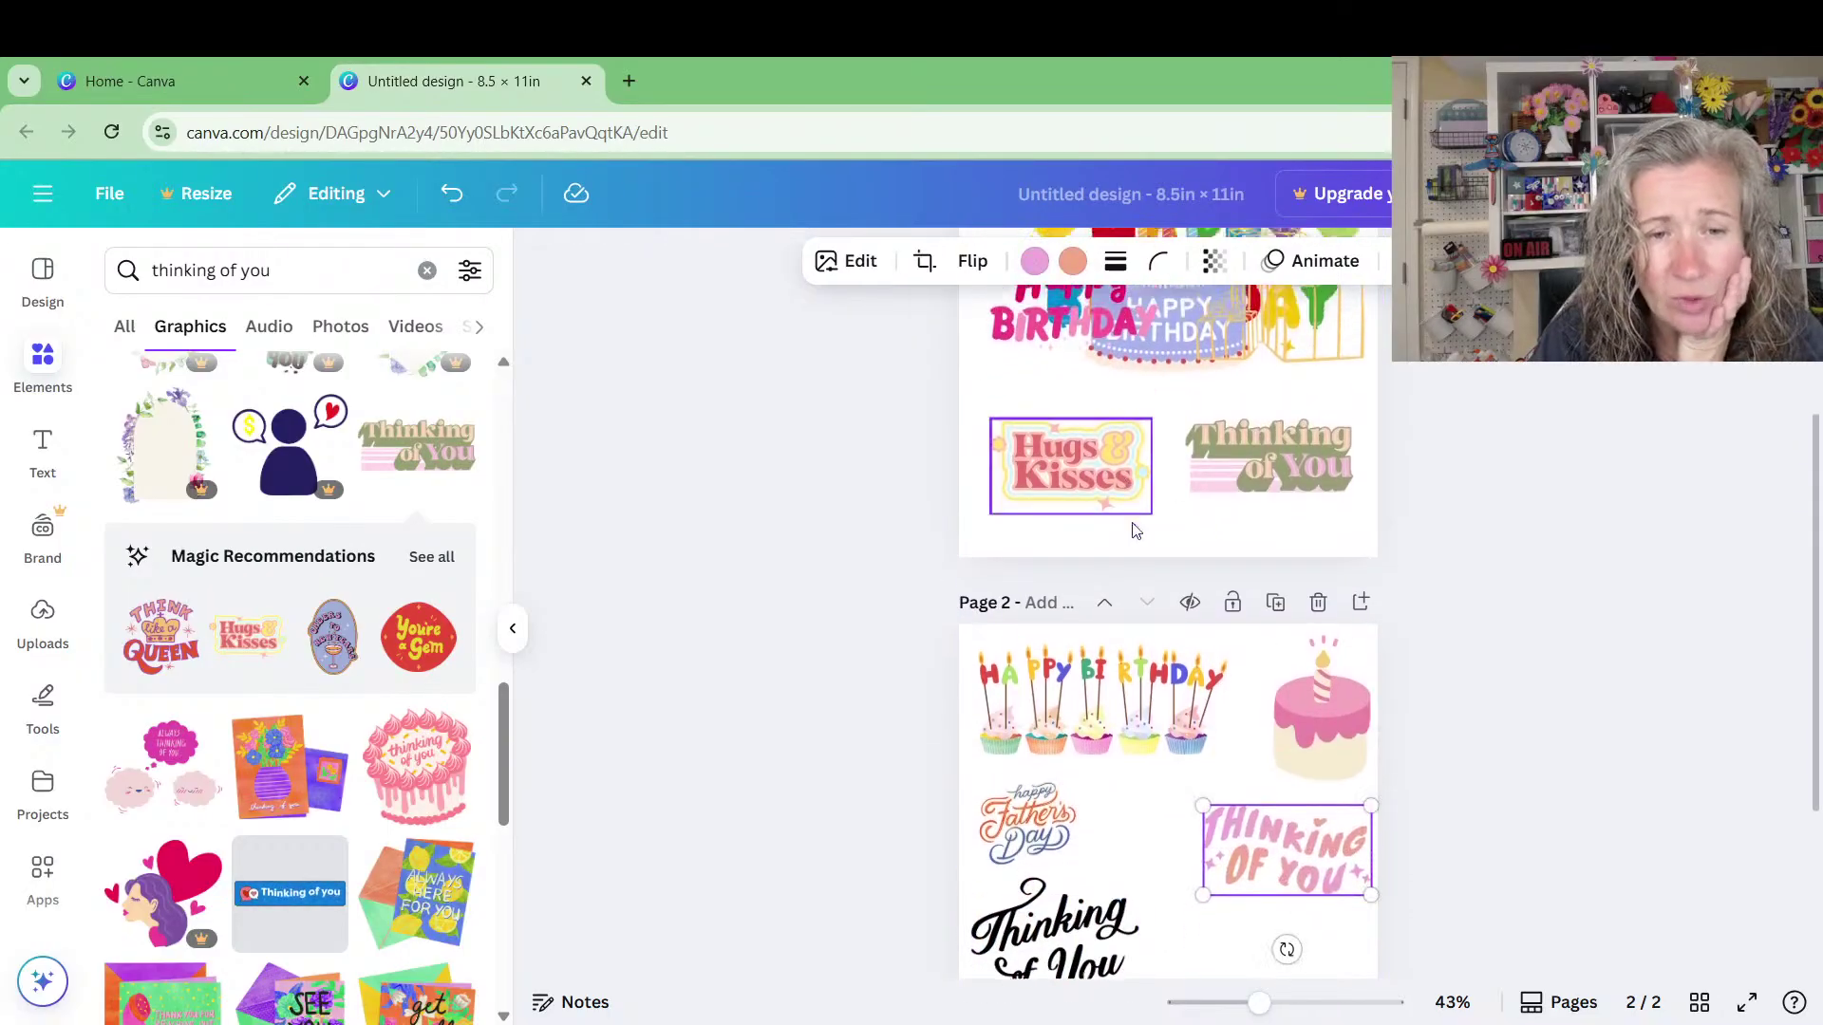
{"action": "left_click_drag", "start_coordinate": [1136, 384], "coordinate": [1177, 904]}
{"action": "scroll", "coordinate": [1177, 904], "scroll_direction": "down", "scroll_amount": 3}
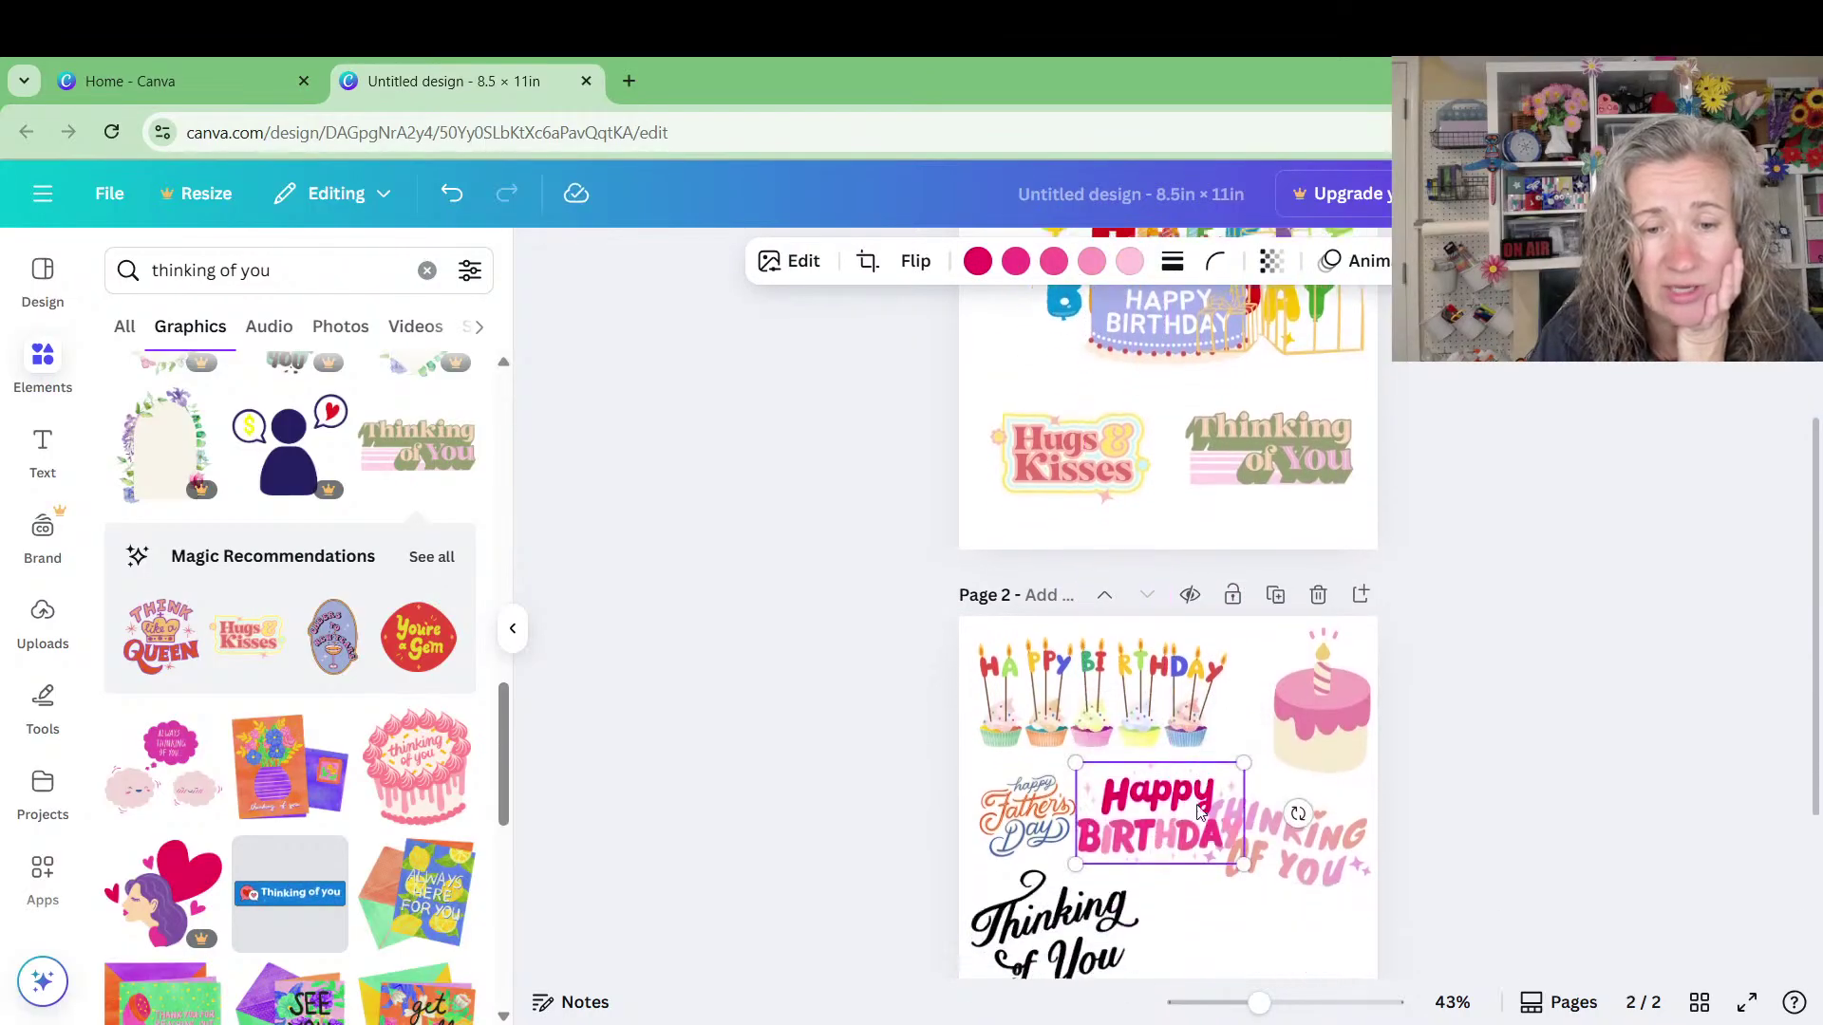
{"action": "left_click_drag", "start_coordinate": [1170, 806], "coordinate": [1304, 827]}
Move the purple Happy Birthday cake to page 2 and shrink it to fit below the black Thinking of You script
{"action": "scroll", "coordinate": [1282, 739], "scroll_direction": "up", "scroll_amount": 4}
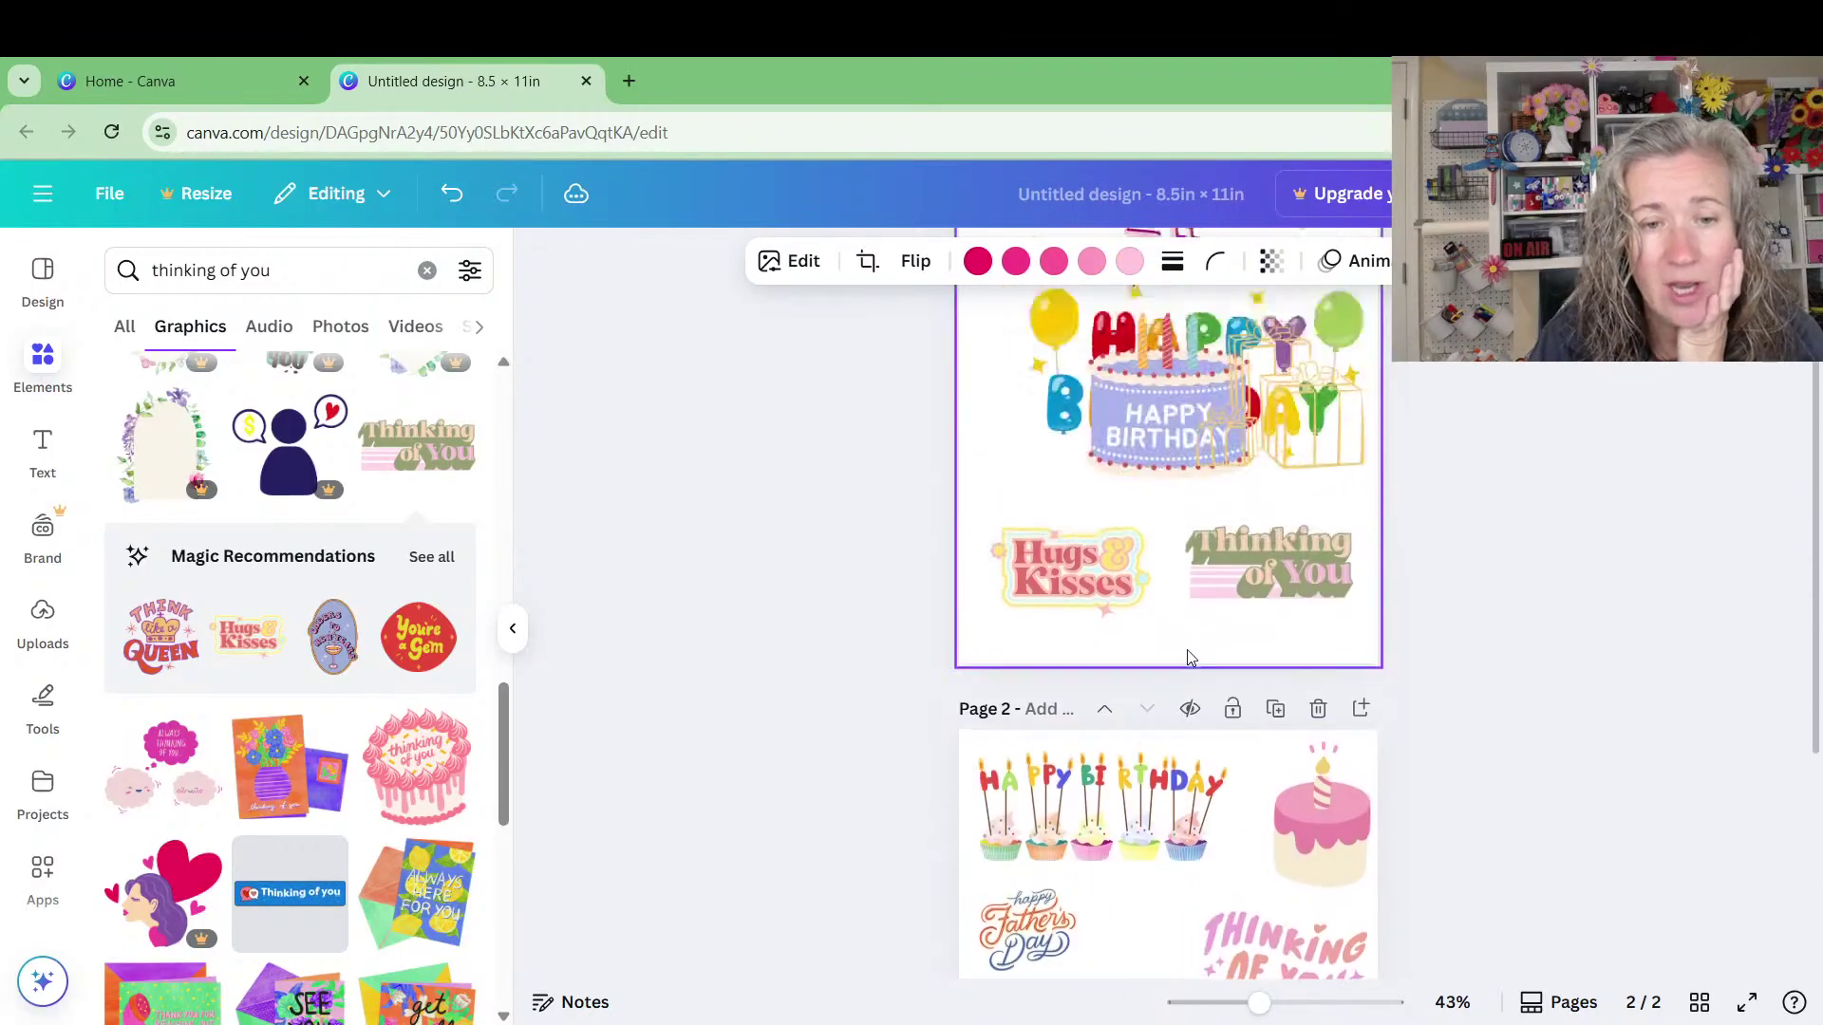
{"action": "left_click_drag", "start_coordinate": [1159, 638], "coordinate": [1109, 795]}
{"action": "scroll", "coordinate": [1171, 903], "scroll_direction": "down", "scroll_amount": 5}
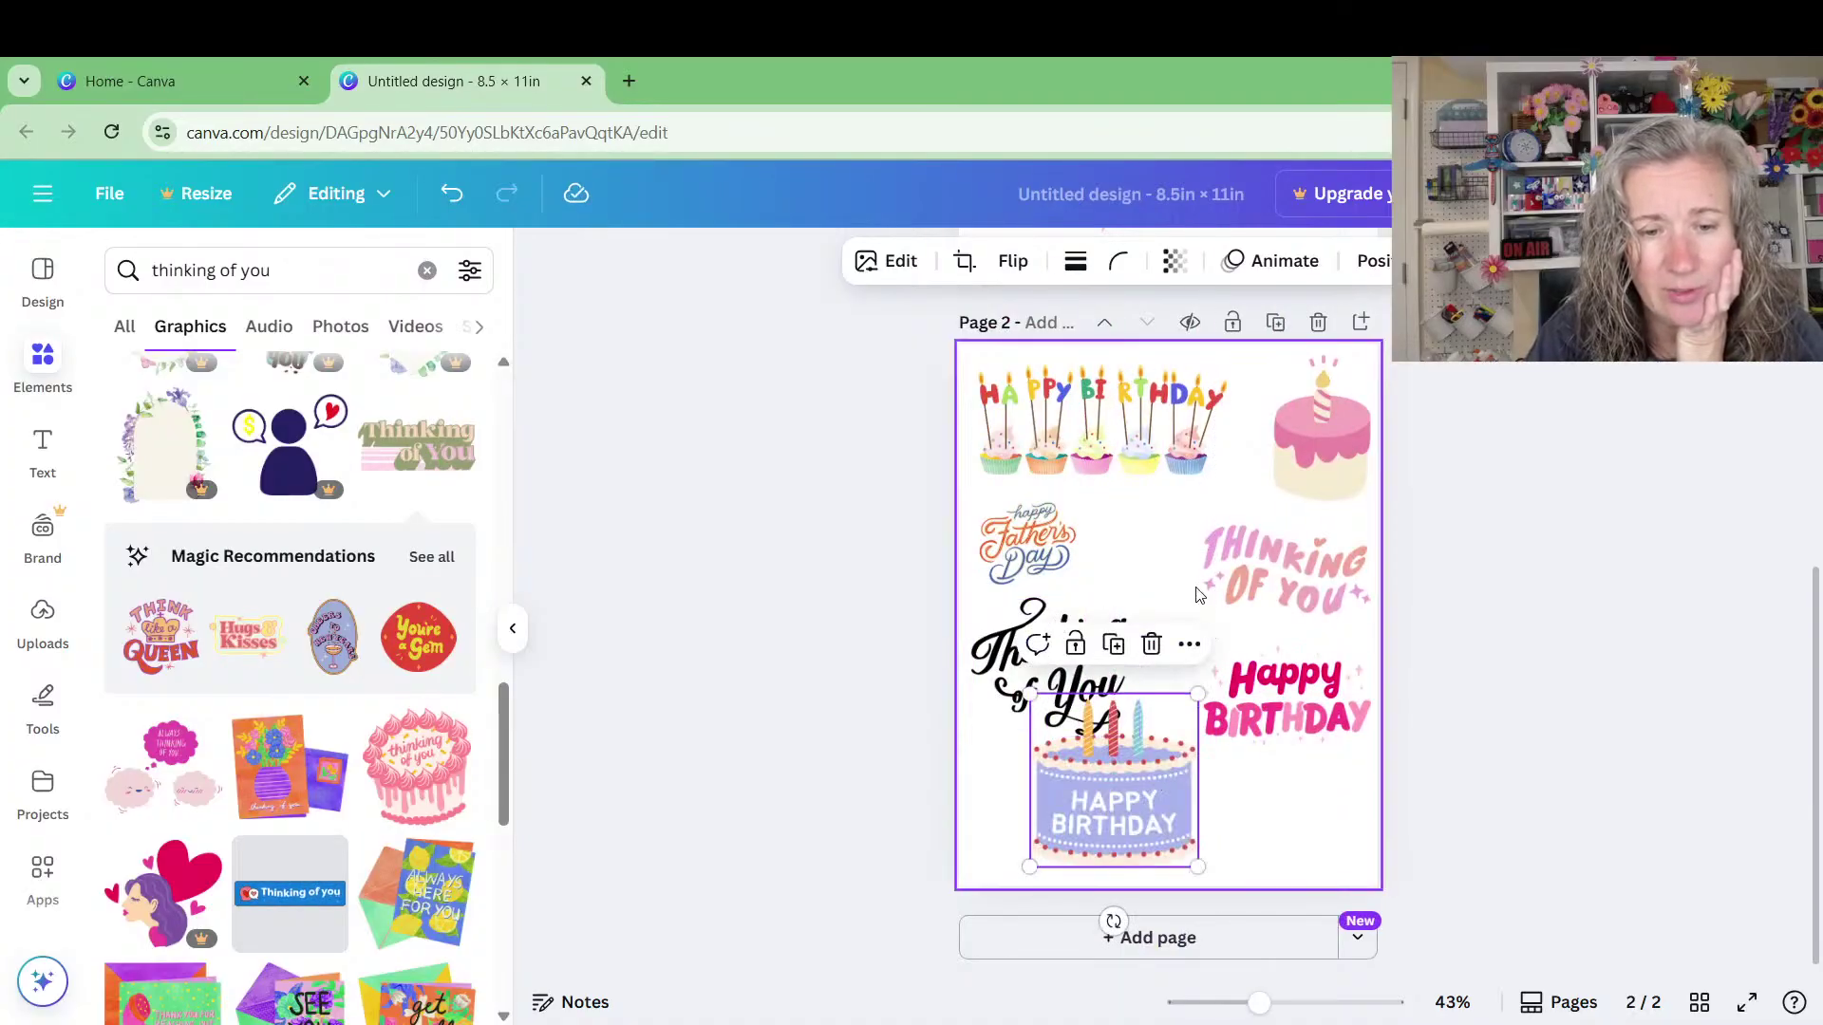
{"action": "left_click", "coordinate": [1101, 663]}
{"action": "left_click", "coordinate": [1151, 772]}
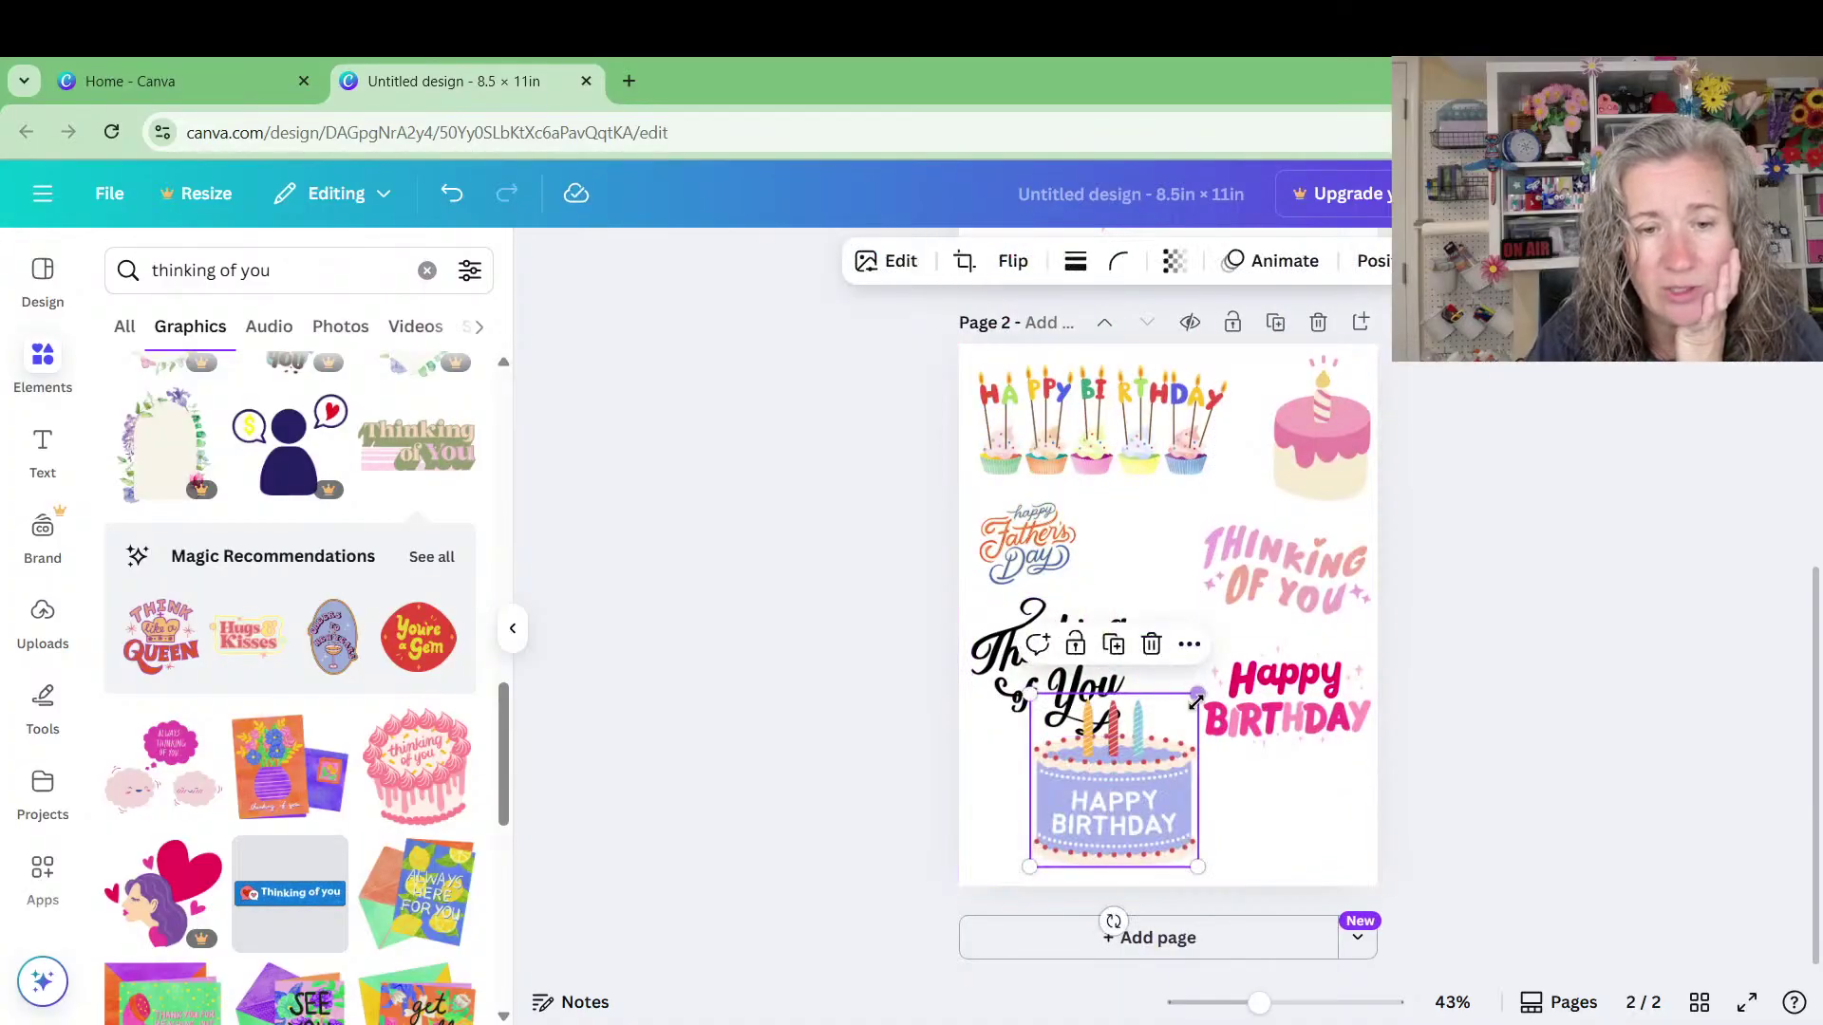
{"action": "left_click_drag", "start_coordinate": [1196, 702], "coordinate": [1074, 813]}
Shrink the balloon Happy Birthday lettering and the gift box outline on page 1 so they sit side by side without overlapping
{"action": "scroll", "coordinate": [1185, 746], "scroll_direction": "up", "scroll_amount": 5}
{"action": "left_click", "coordinate": [1279, 450]}
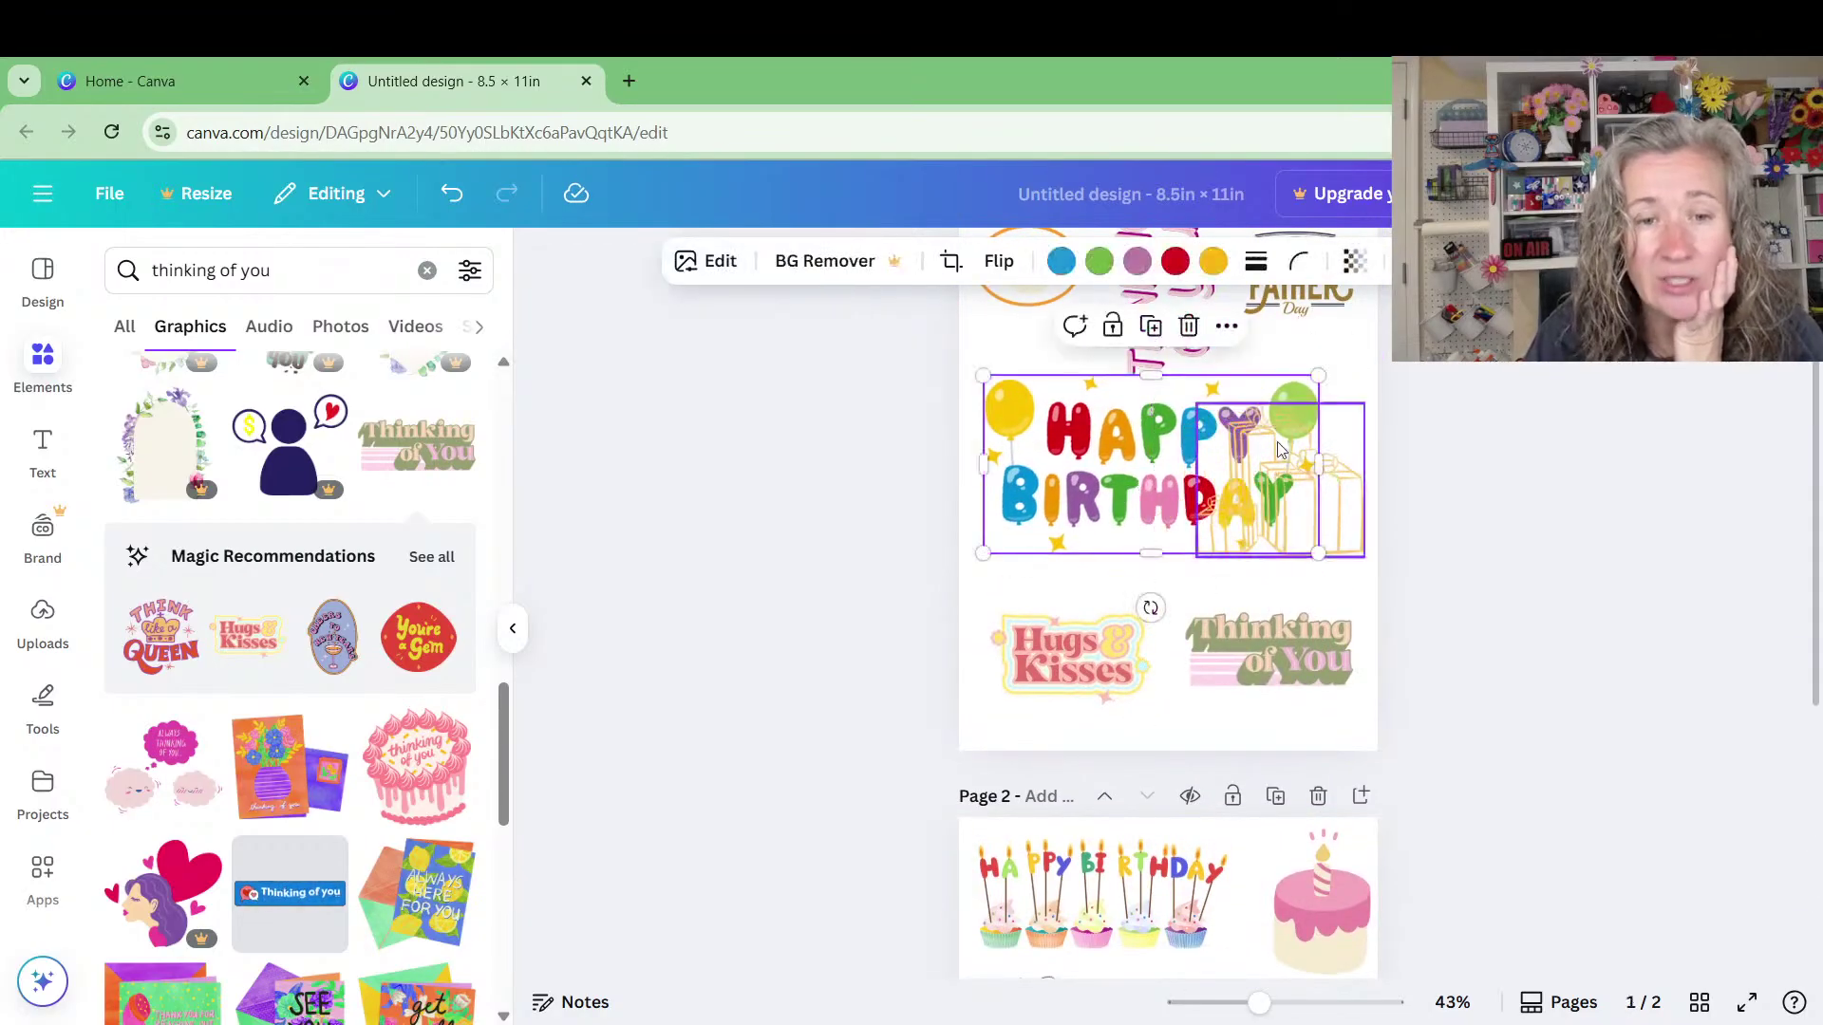
{"action": "left_click_drag", "start_coordinate": [1318, 375], "coordinate": [1315, 514]}
{"action": "left_click", "coordinate": [1303, 465]}
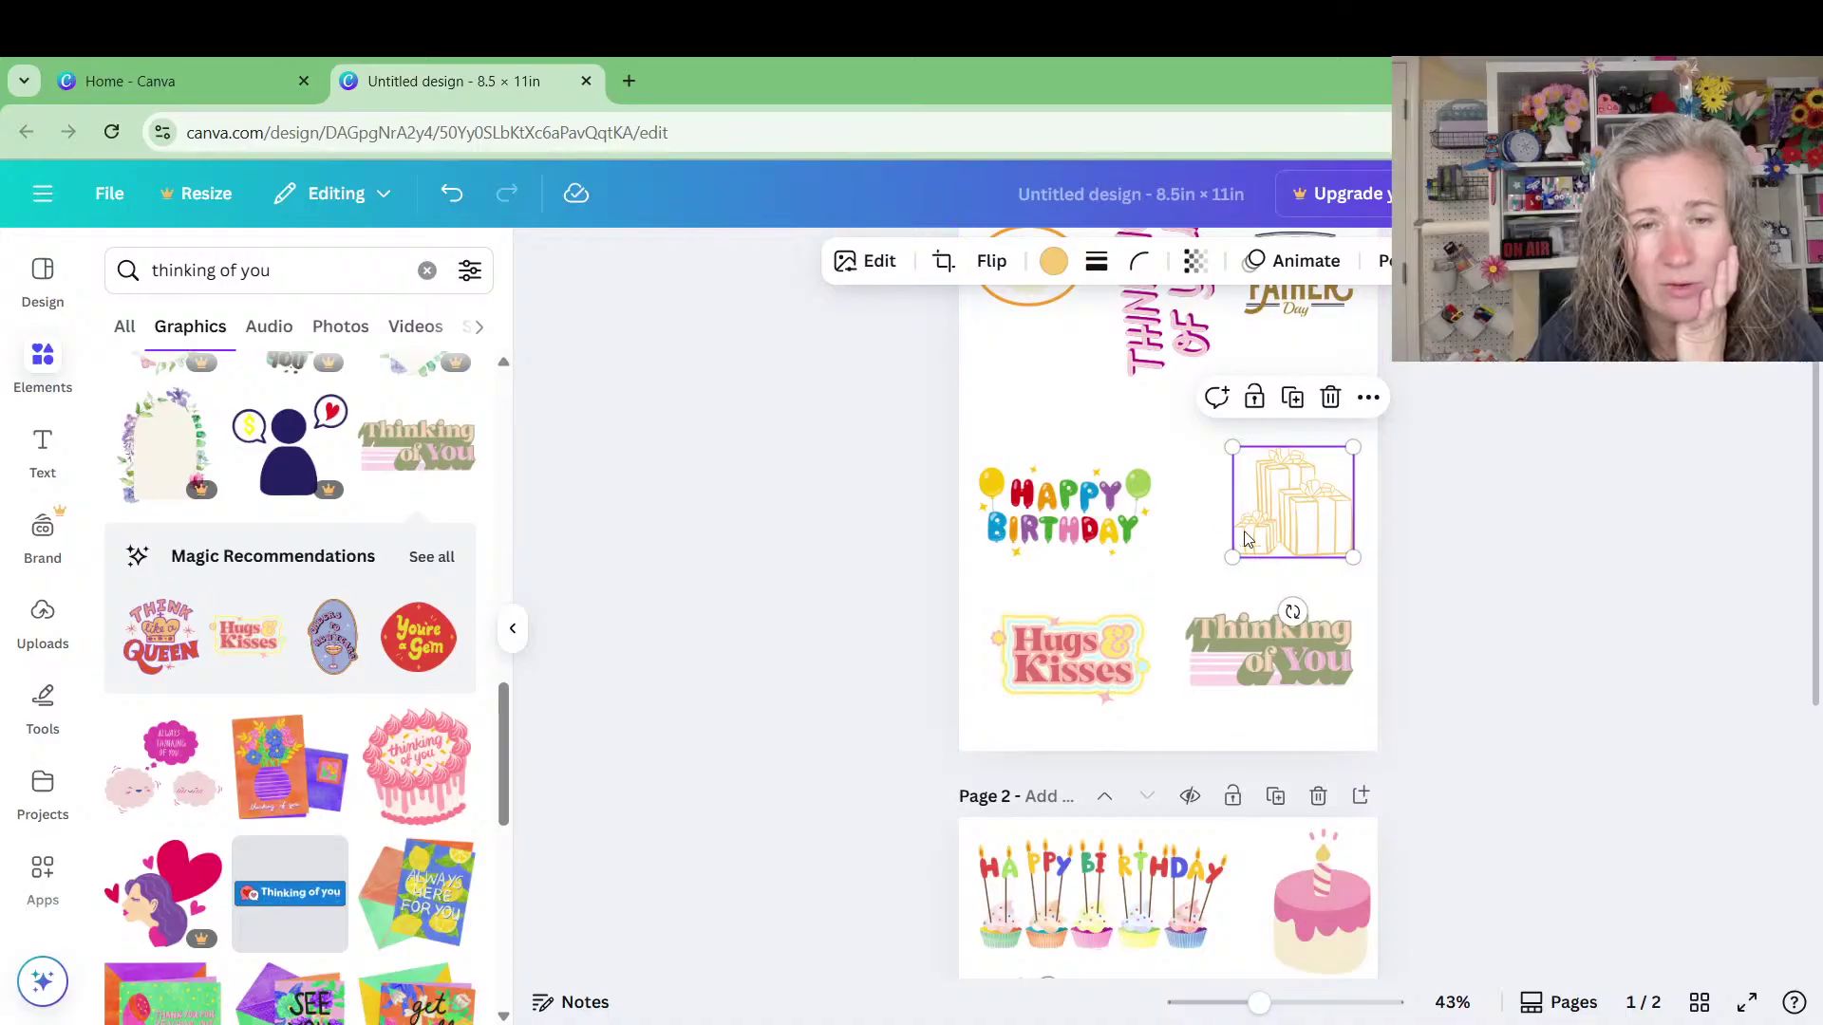
Shift the vertical magenta Thinking of You slightly down on page 1 and check the remaining space on page 2
{"action": "left_click", "coordinate": [1192, 497]}
{"action": "scroll", "coordinate": [1182, 497], "scroll_direction": "up", "scroll_amount": 2}
{"action": "left_click", "coordinate": [1182, 498]}
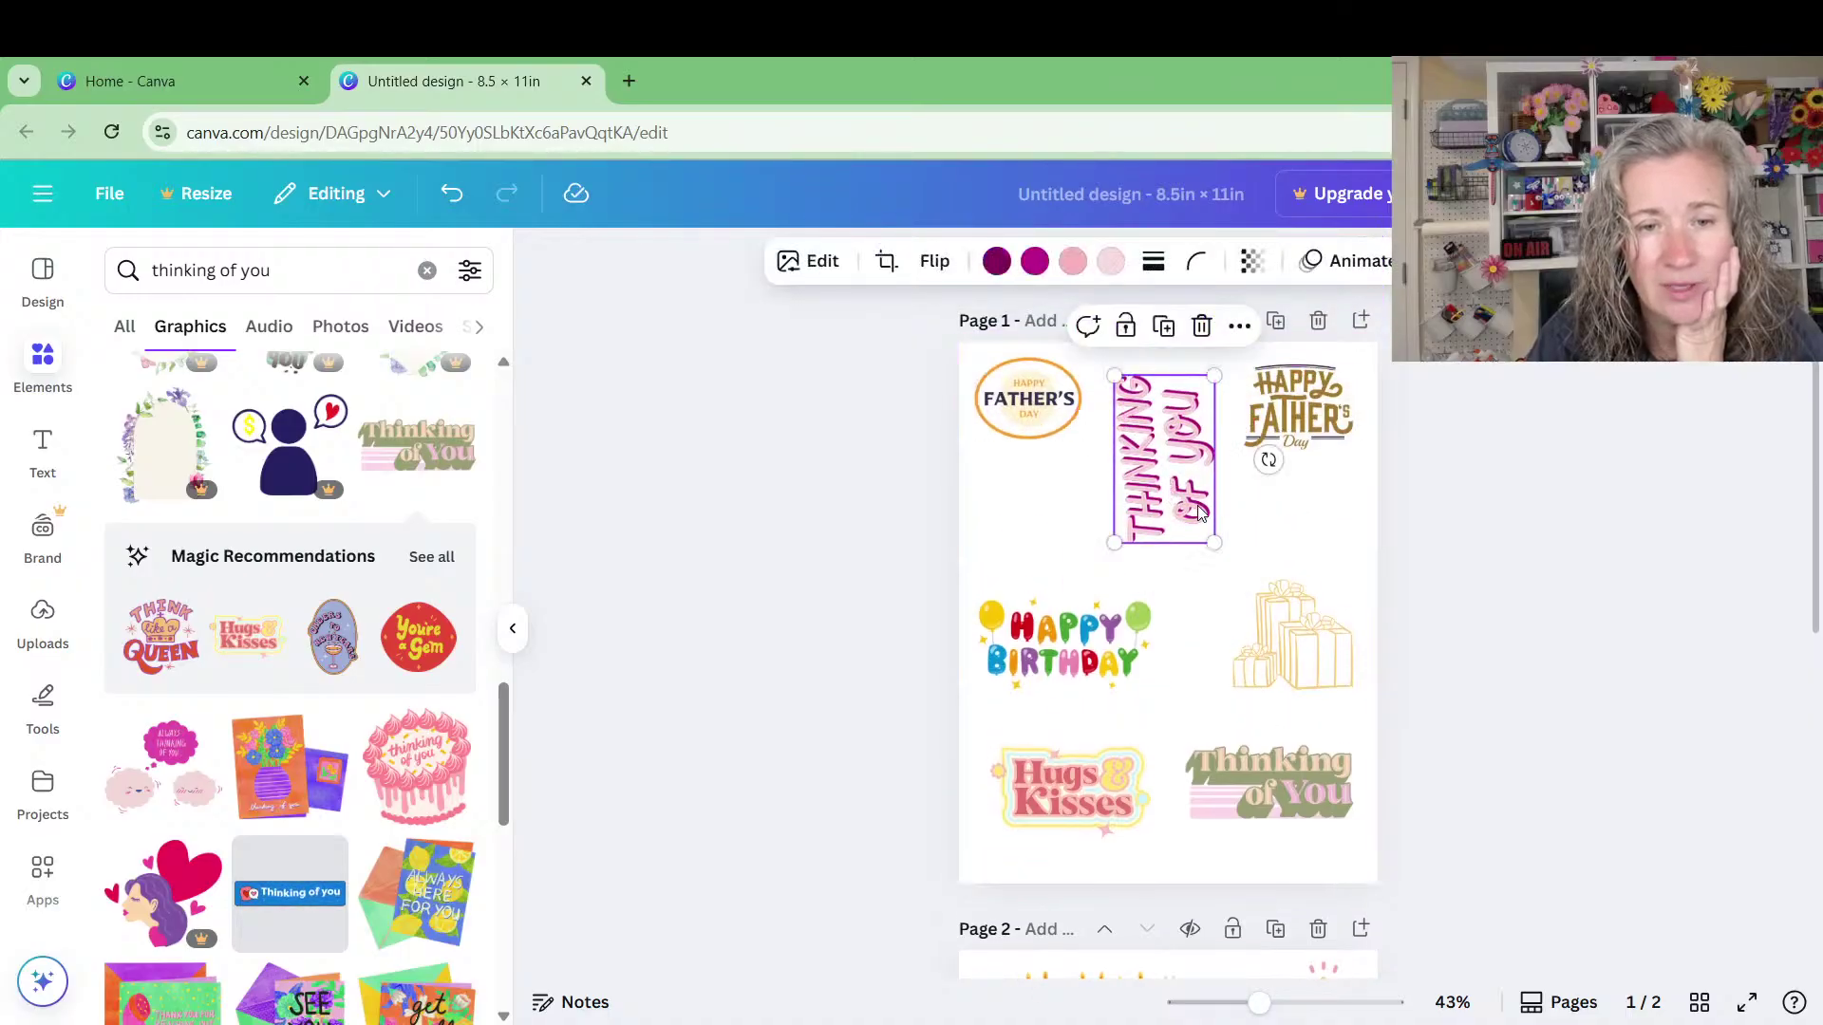
{"action": "scroll", "coordinate": [1272, 531], "scroll_direction": "down", "scroll_amount": 5}
{"action": "scroll", "coordinate": [1288, 613], "scroll_direction": "down", "scroll_amount": 2}
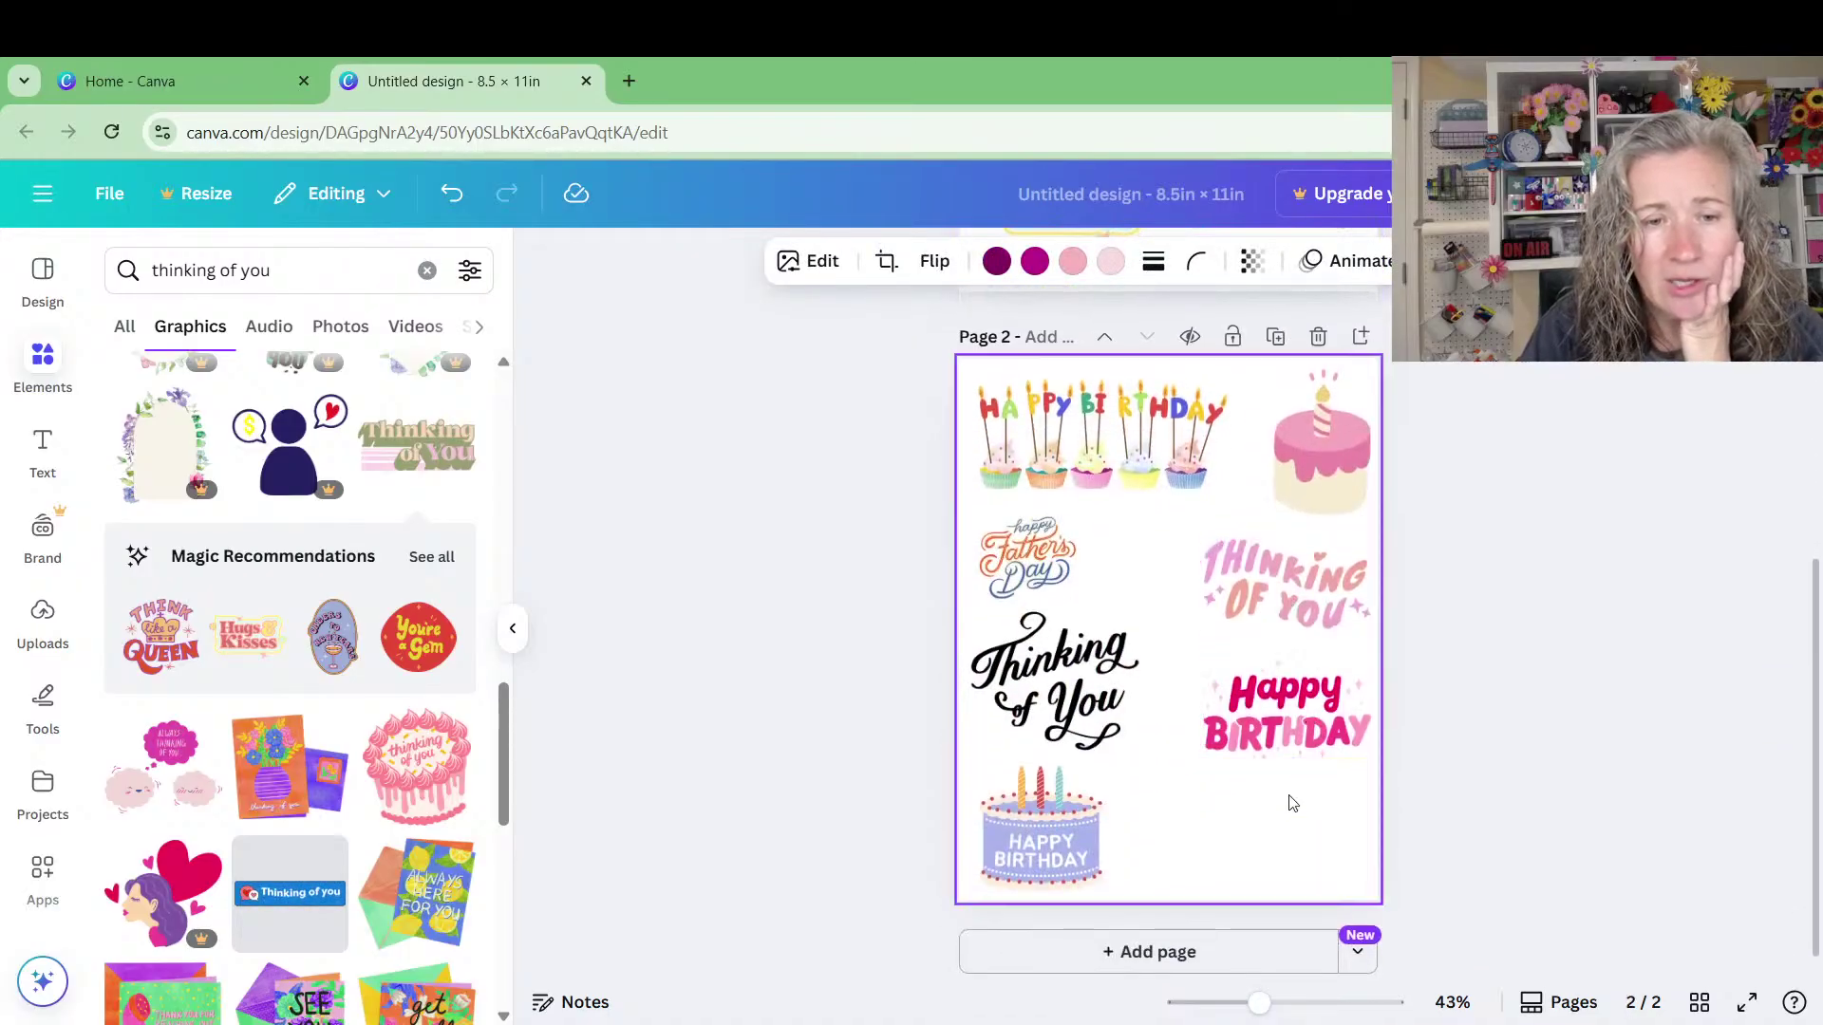
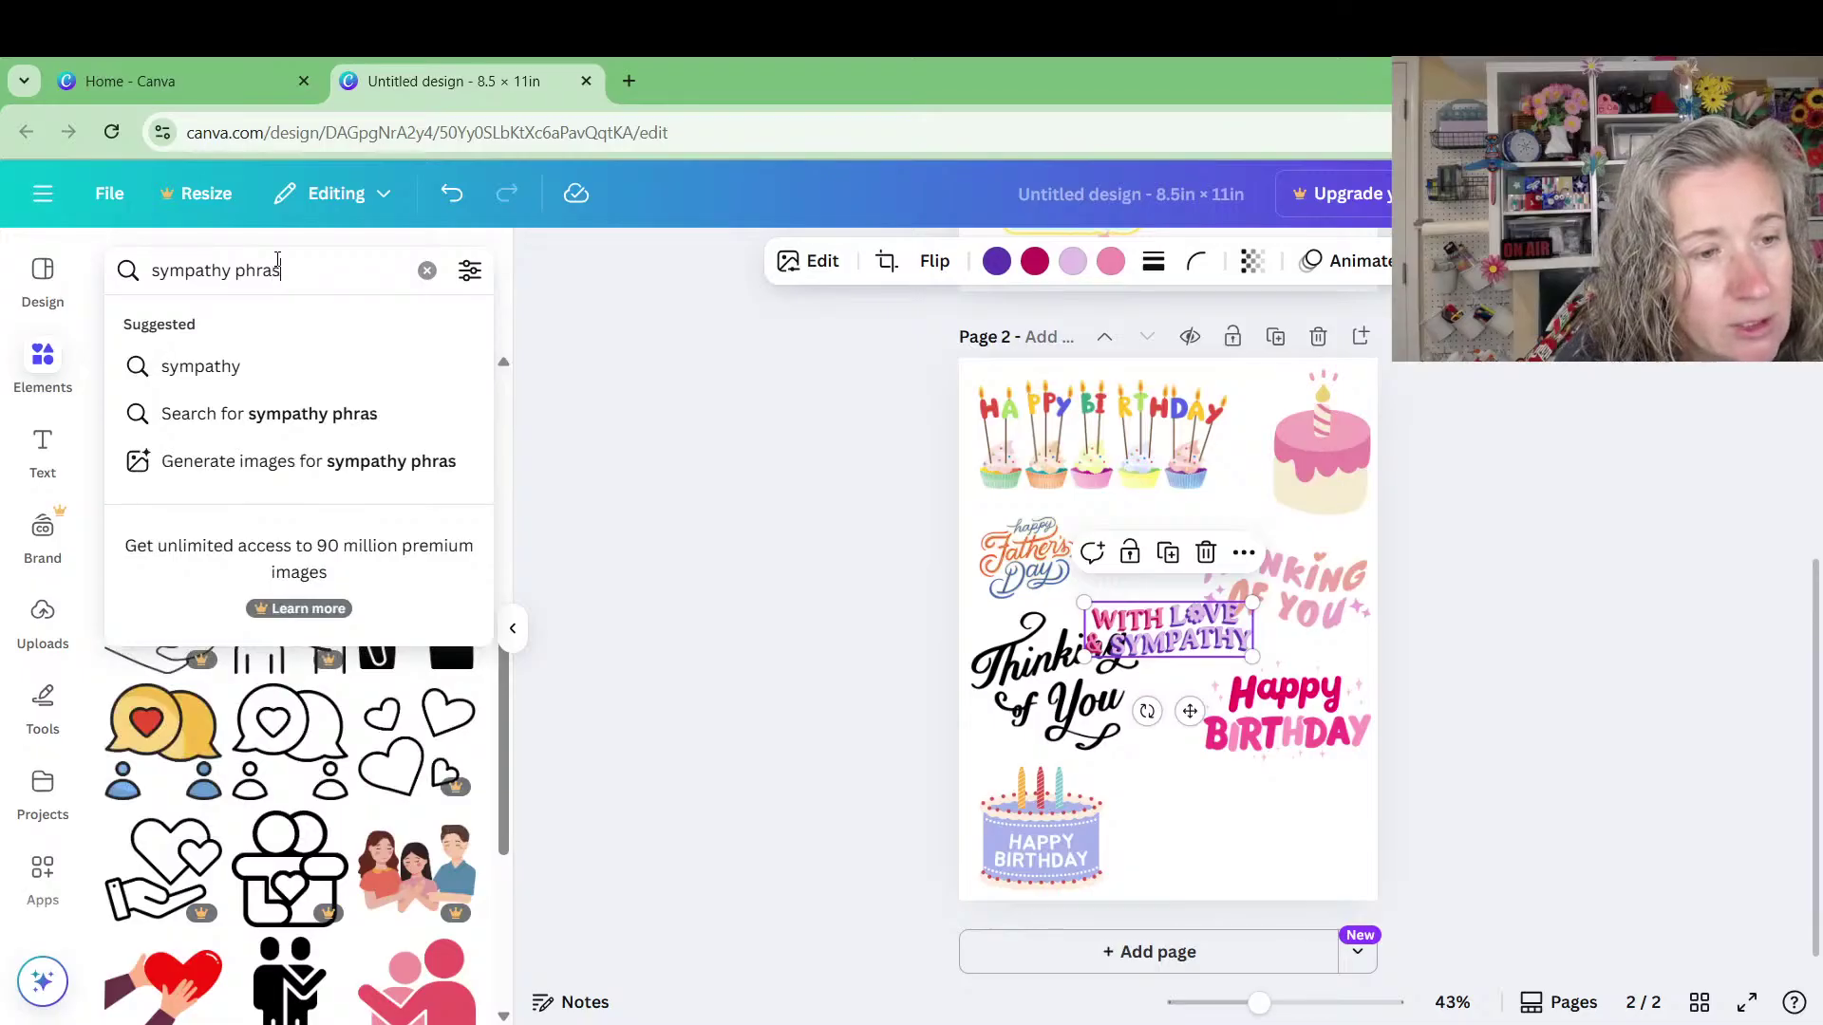
Search the graphics for "sympathy phrases" and browse the results for suitable free lettering
{"action": "type", "text": "s"}
{"action": "key", "text": "Return"}
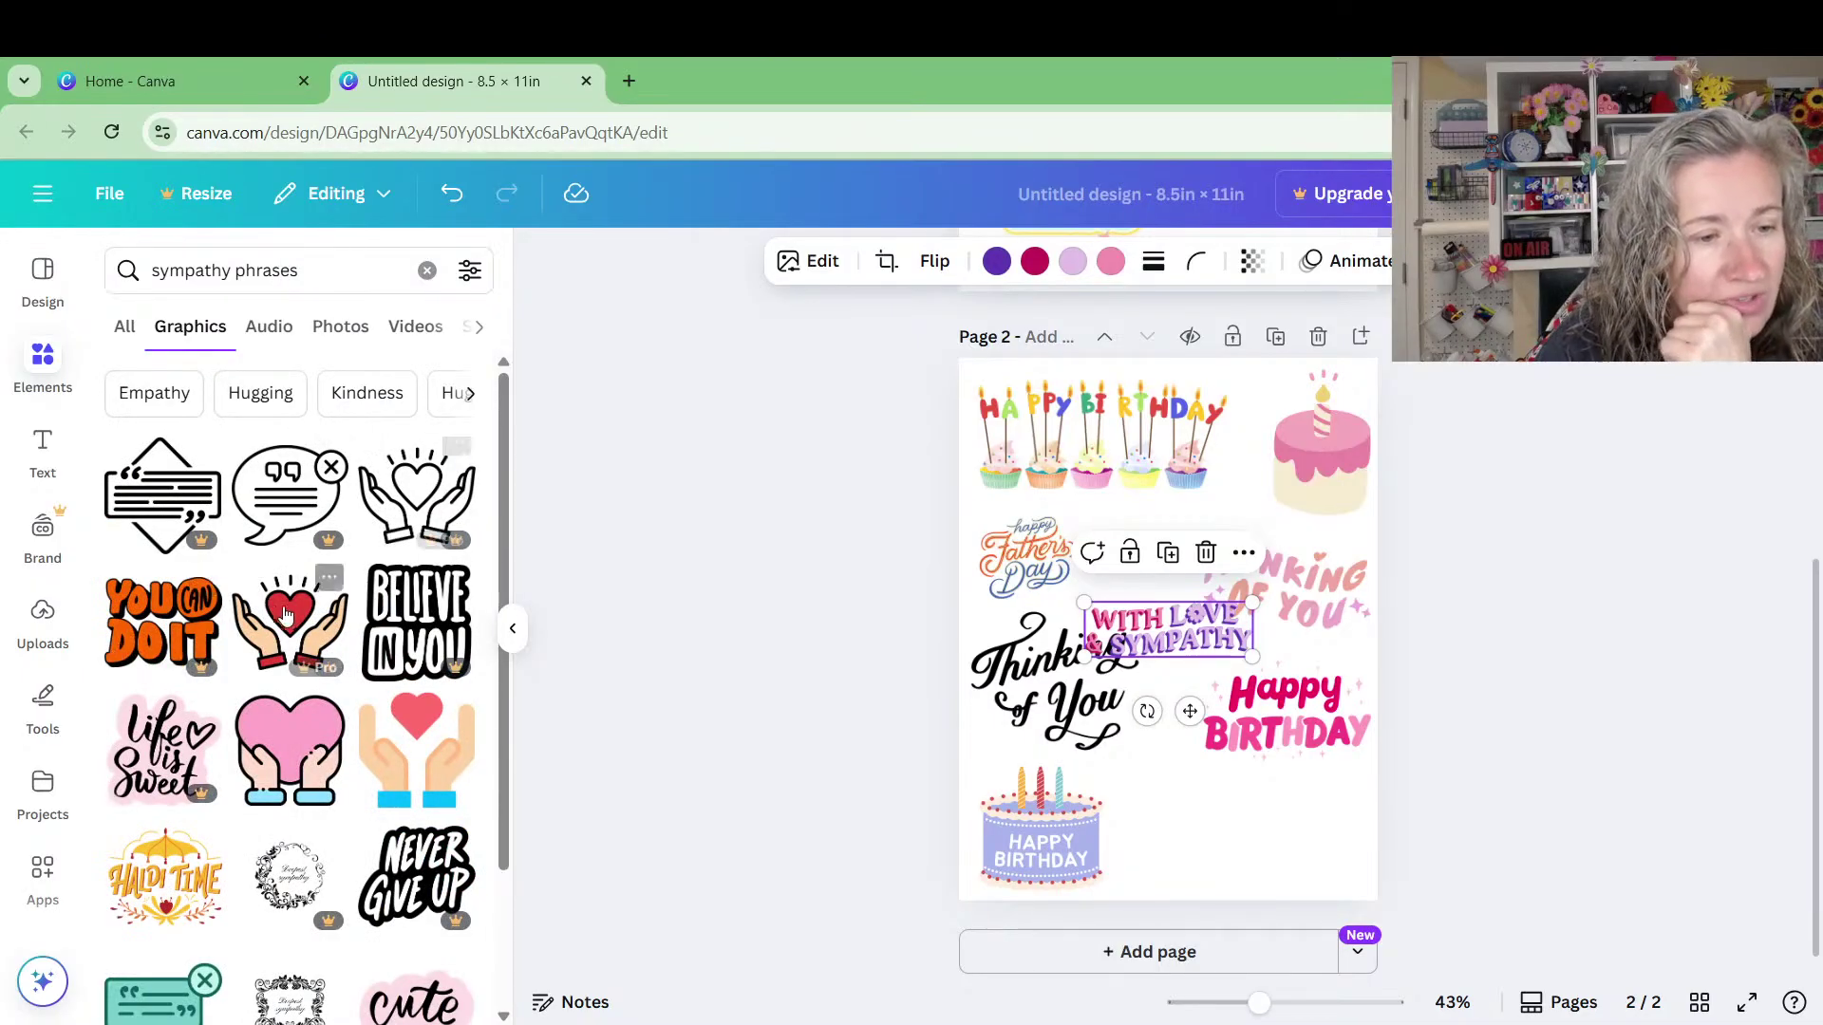
{"action": "scroll", "coordinate": [245, 615], "scroll_direction": "down", "scroll_amount": 2}
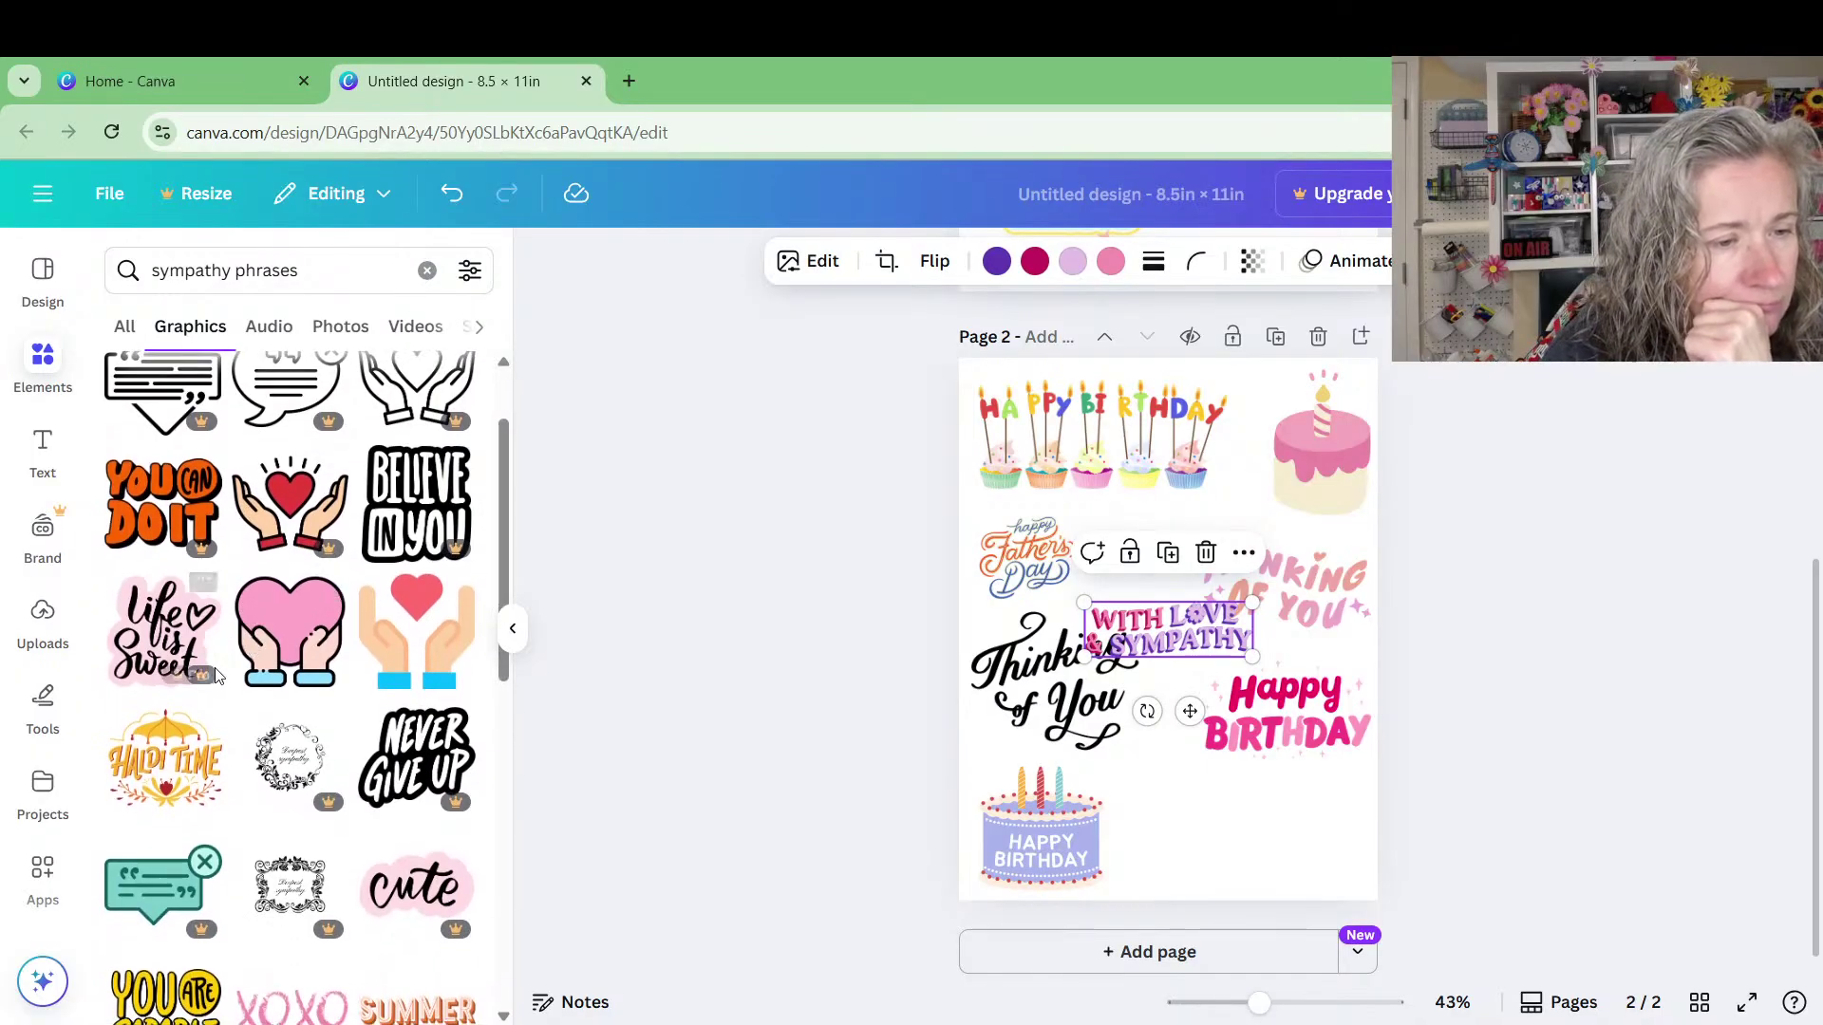
{"action": "scroll", "coordinate": [228, 769], "scroll_direction": "down", "scroll_amount": 3}
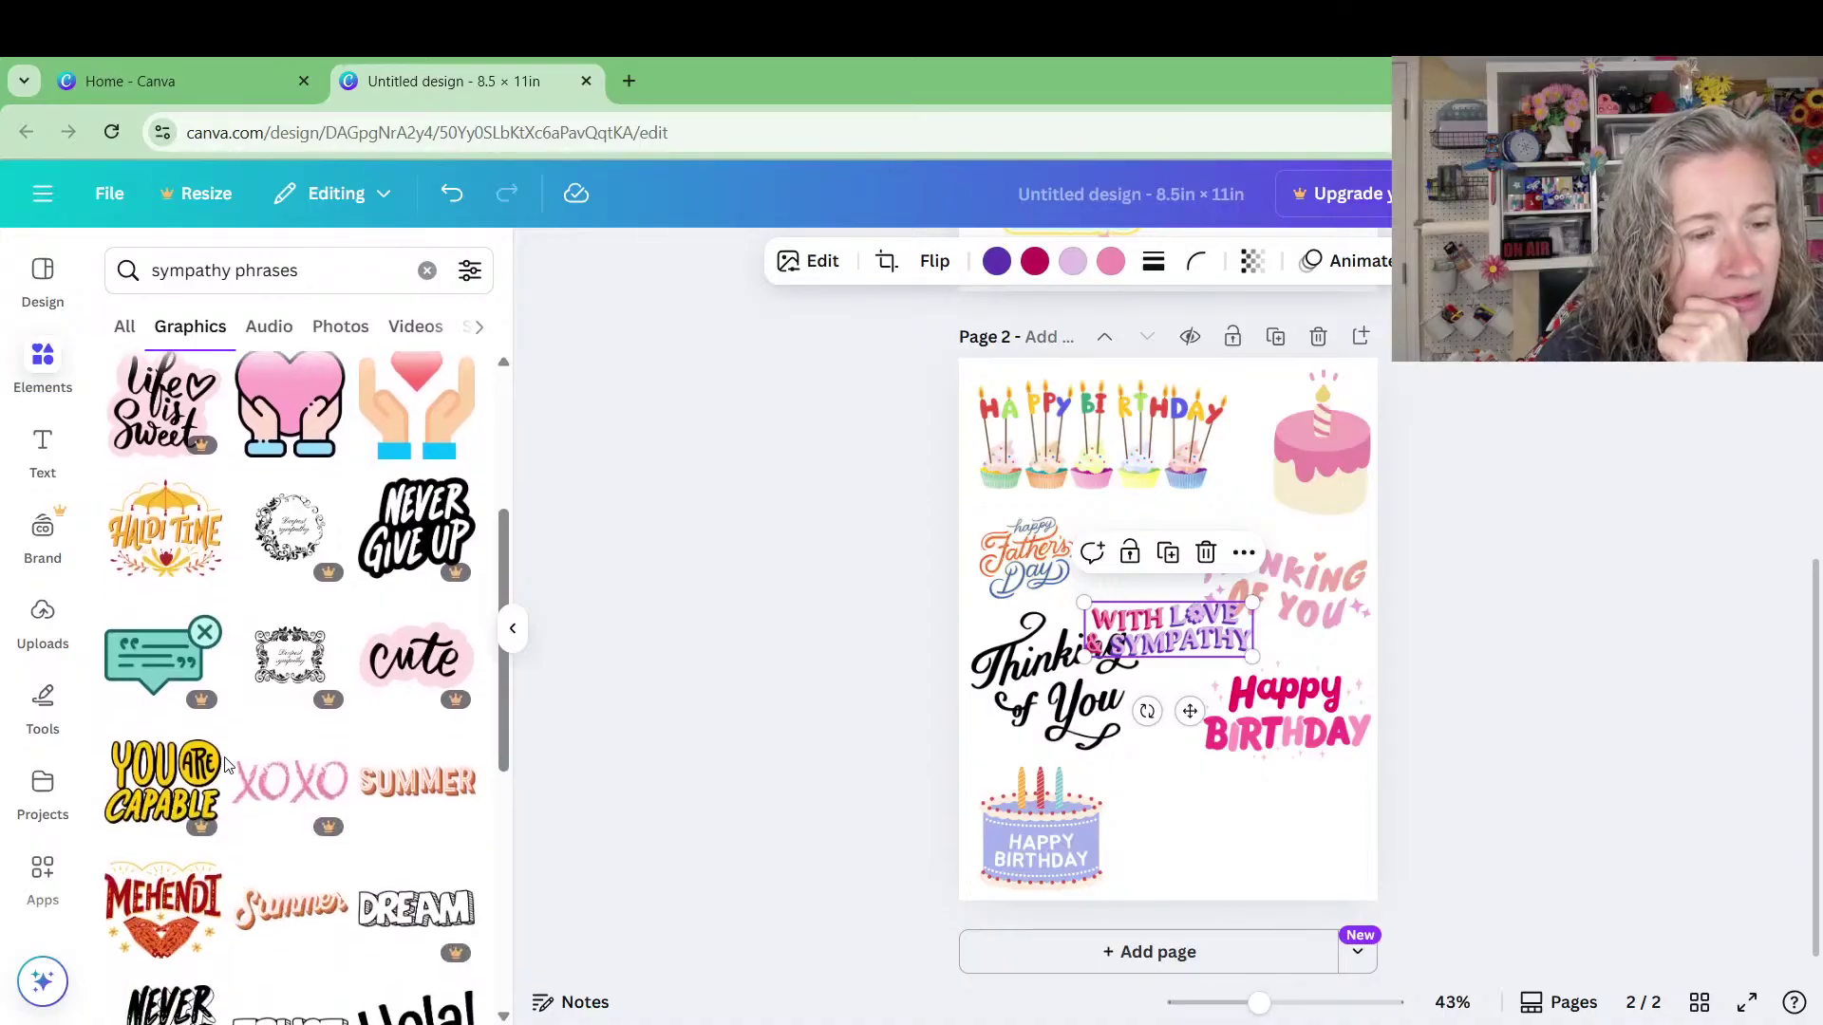
{"action": "scroll", "coordinate": [226, 765], "scroll_direction": "down", "scroll_amount": 2}
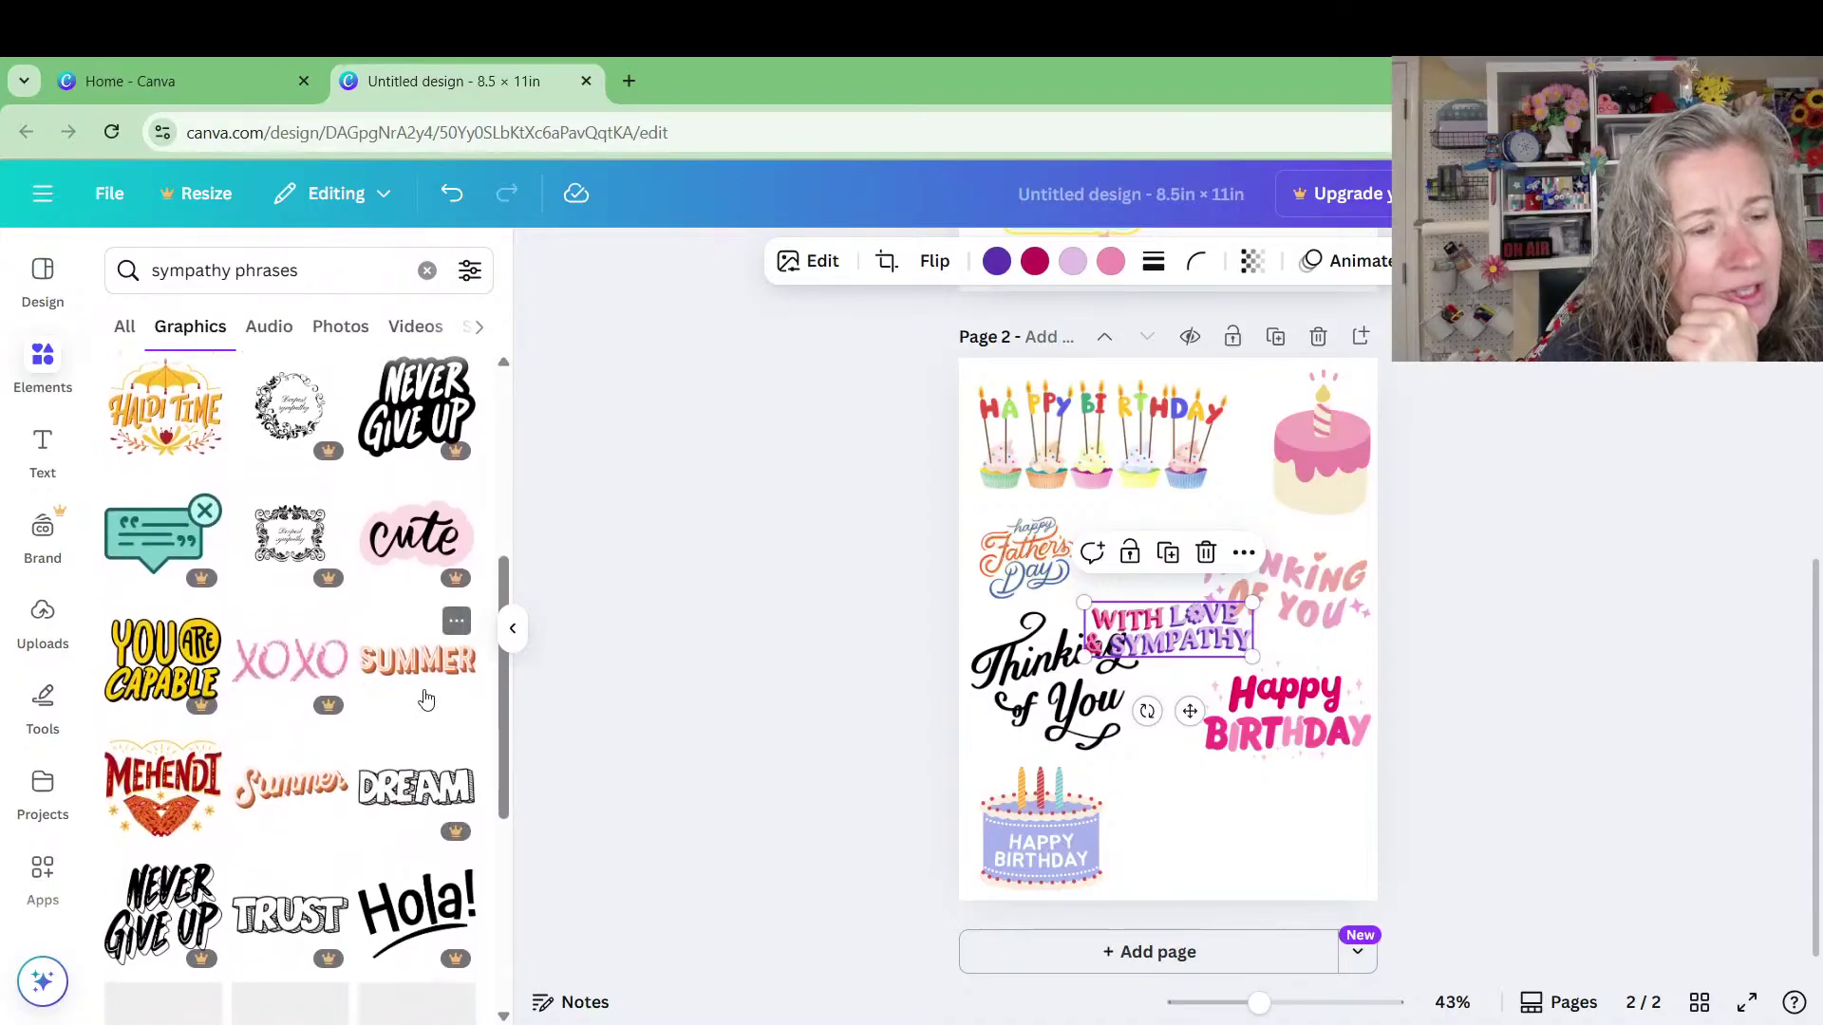
{"action": "scroll", "coordinate": [271, 731], "scroll_direction": "down", "scroll_amount": 4}
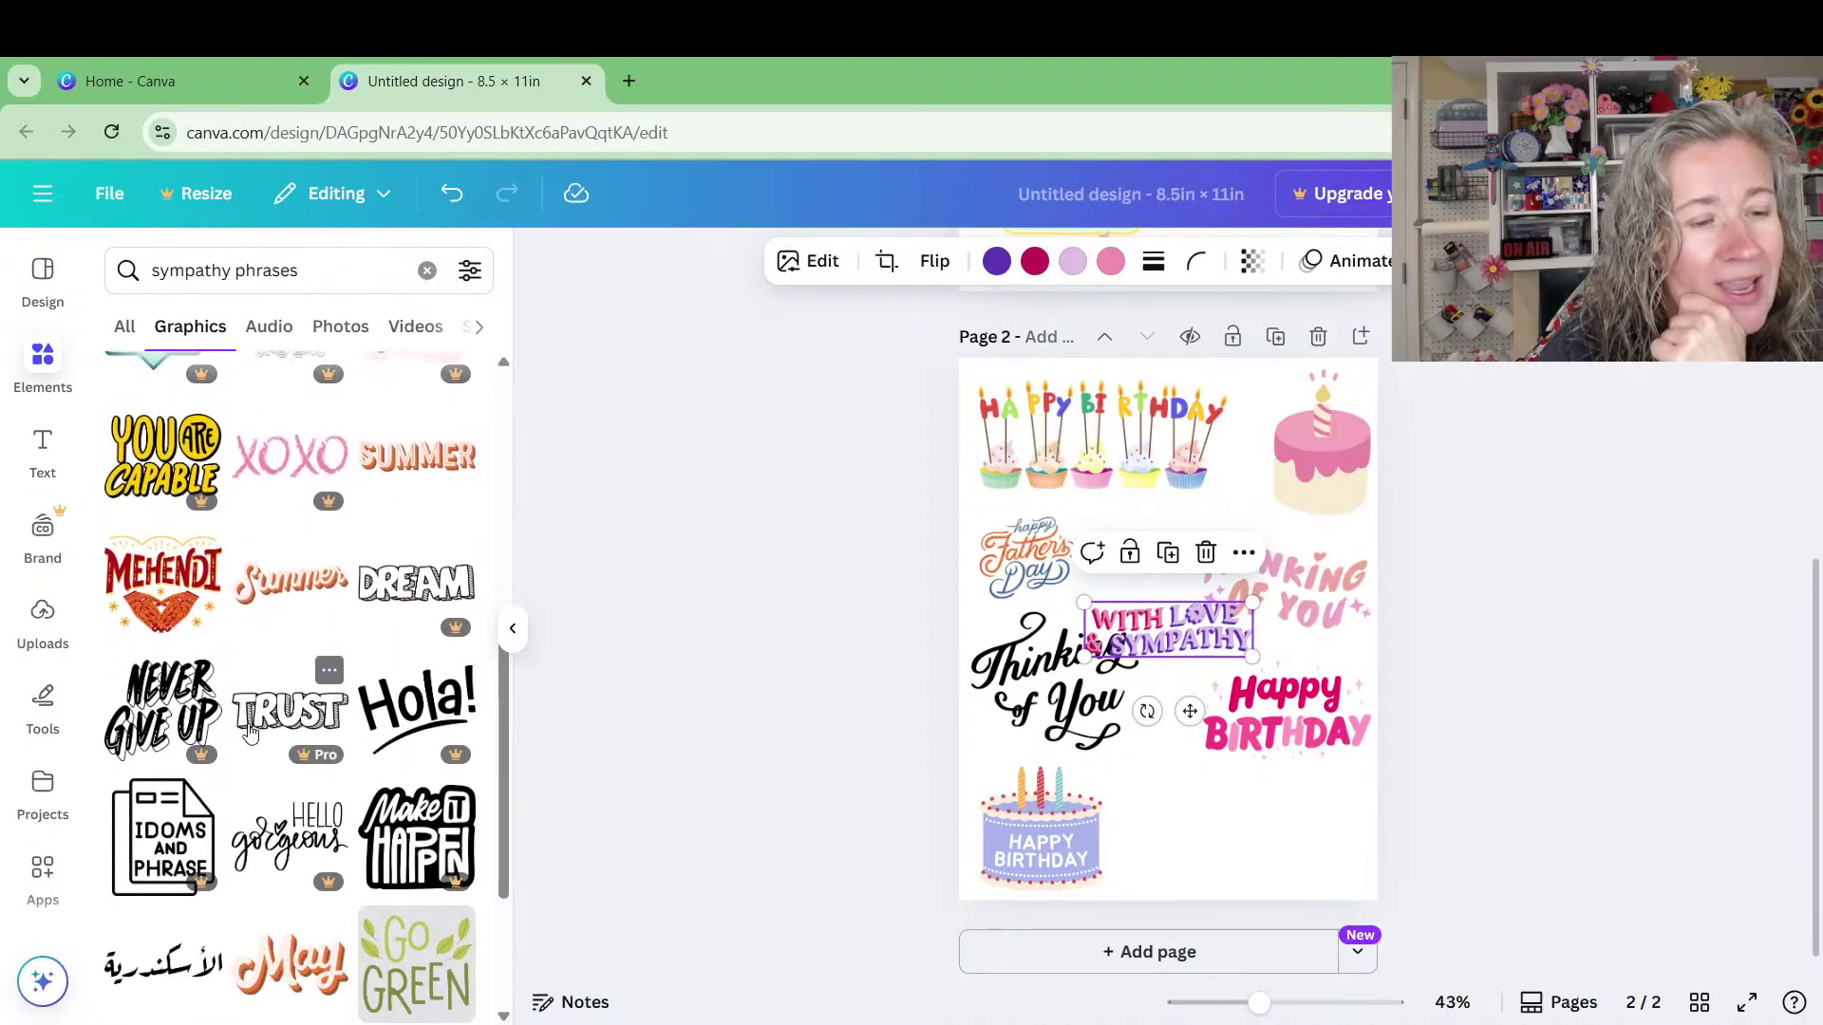
{"action": "scroll", "coordinate": [266, 717], "scroll_direction": "down", "scroll_amount": 3}
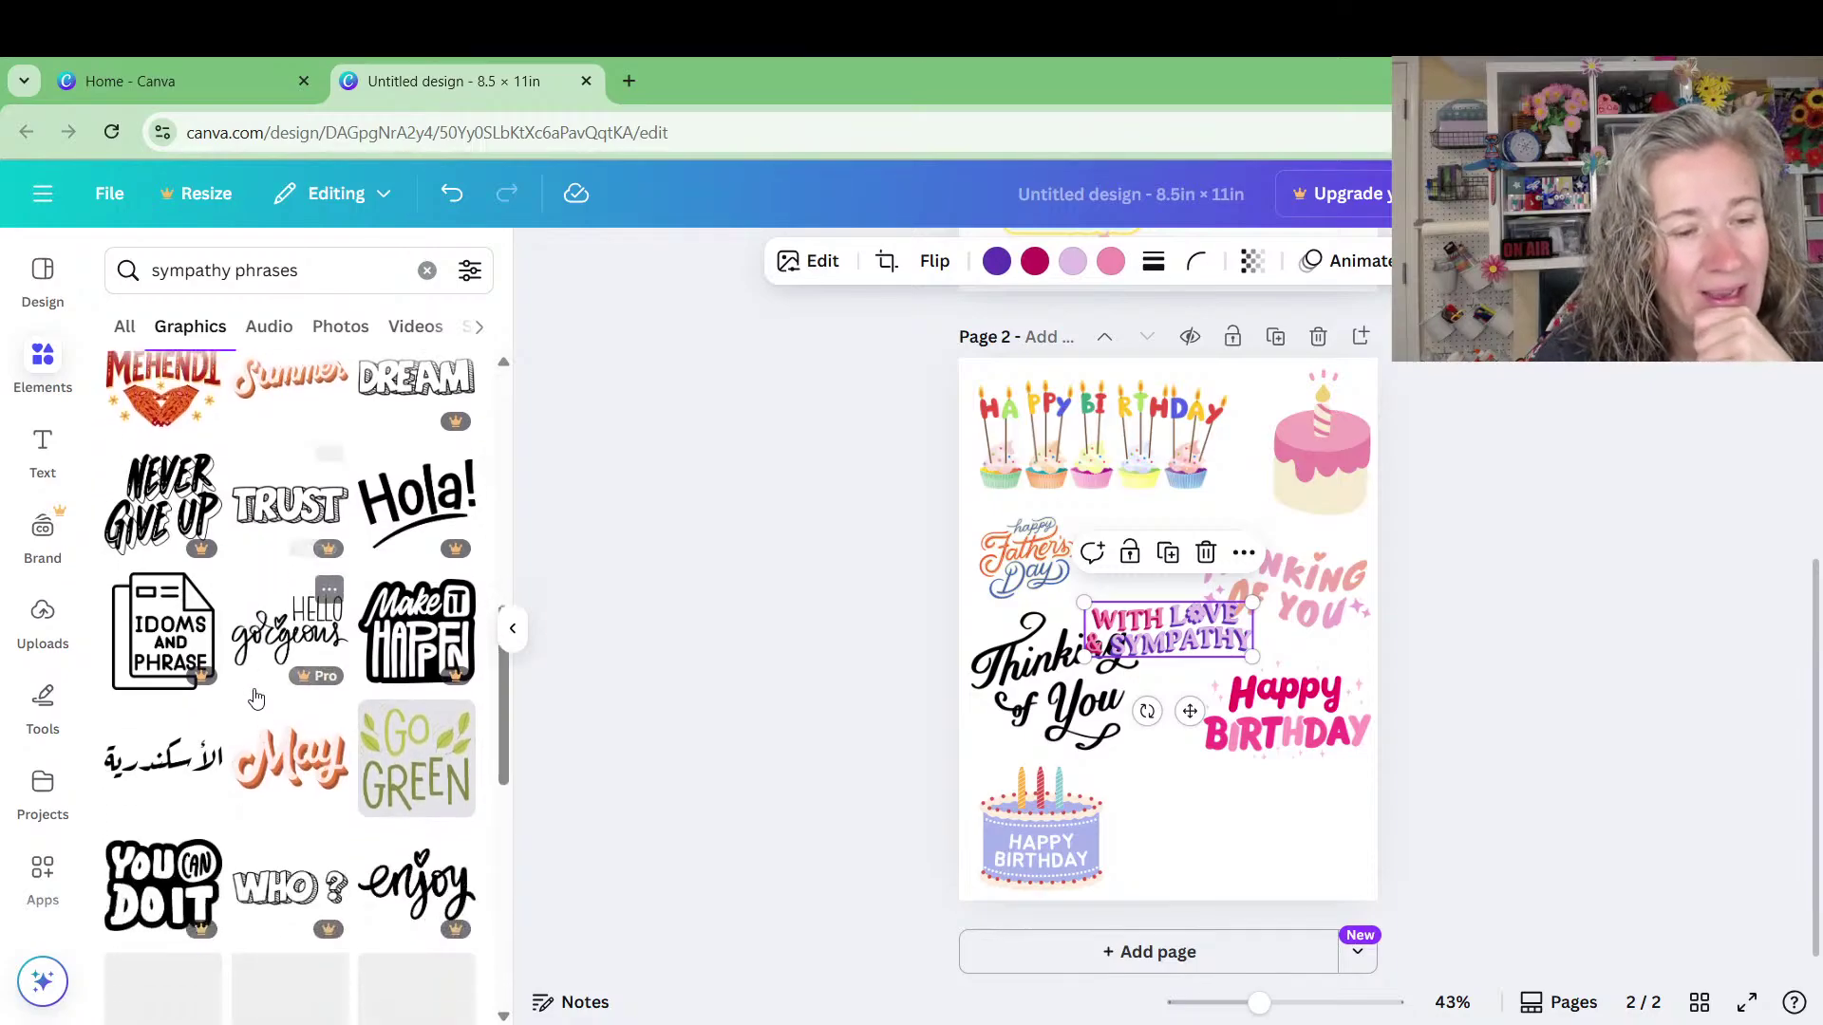
{"action": "scroll", "coordinate": [256, 698], "scroll_direction": "up", "scroll_amount": 10}
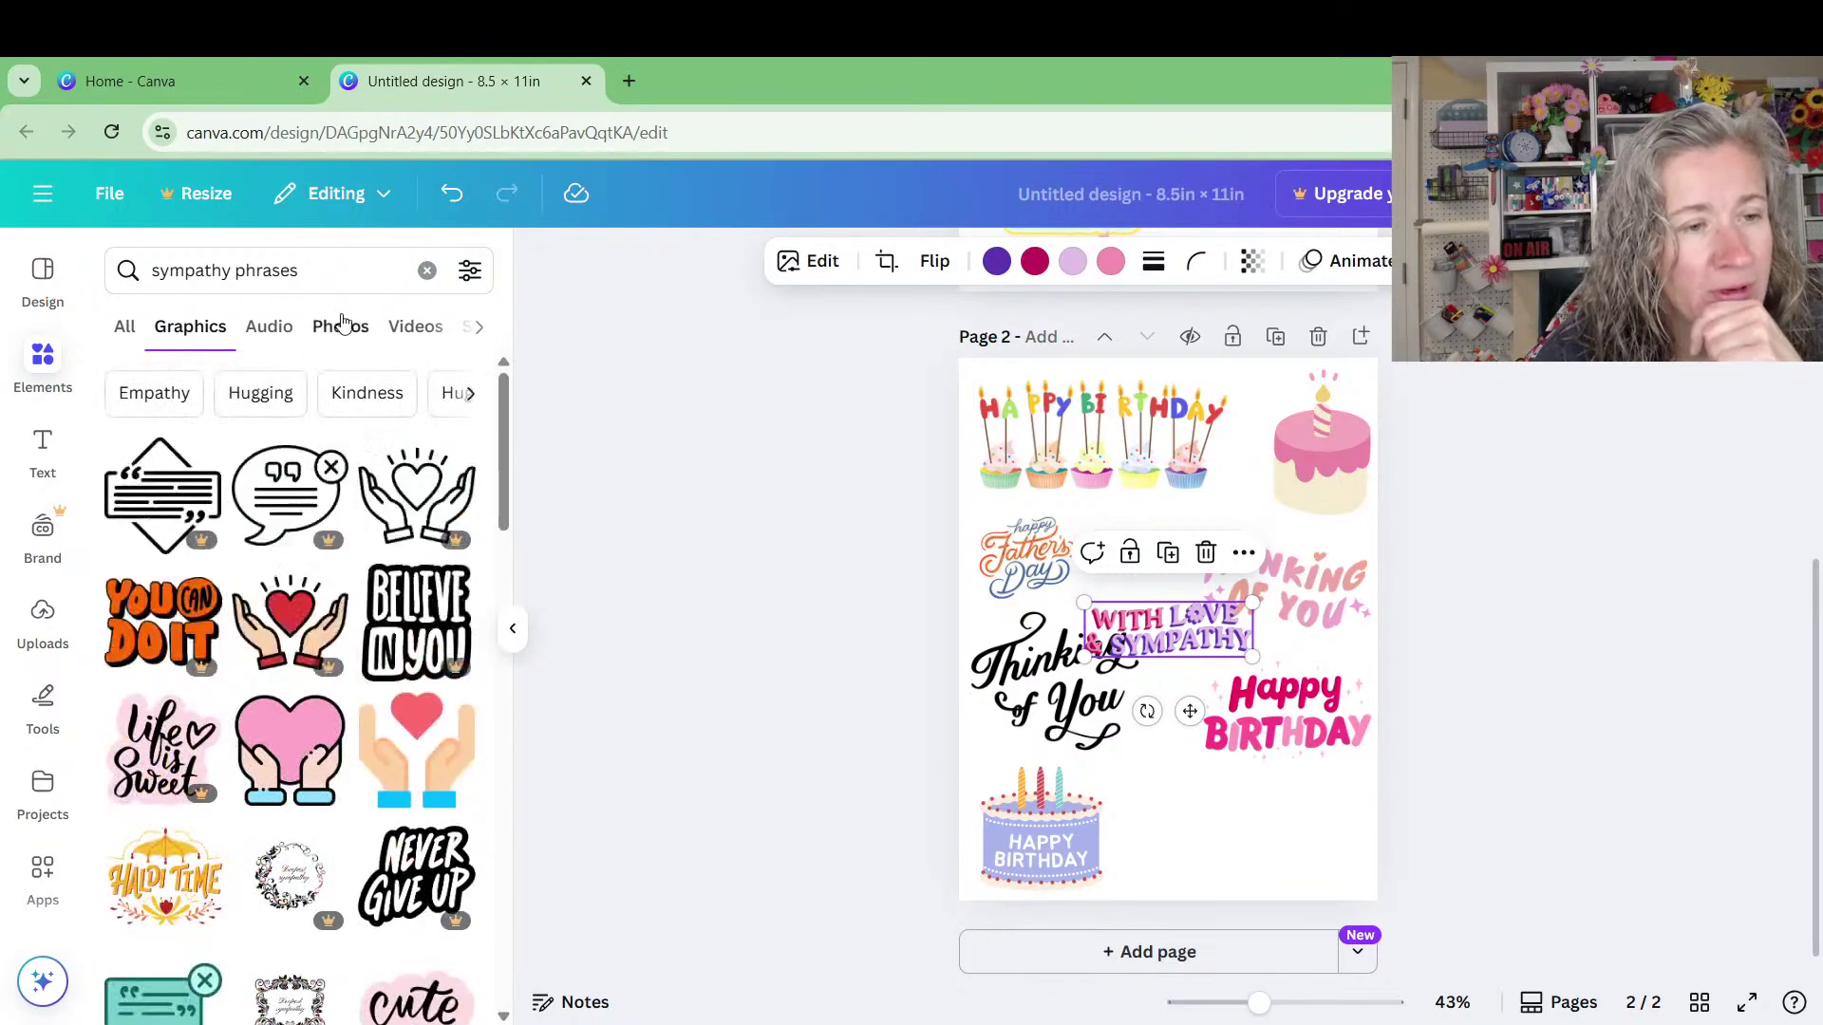
Search the graphics for "you got this" and add the free black script You got this! to page 2
{"action": "left_click_drag", "start_coordinate": [328, 273], "coordinate": [4, 281]}
{"action": "type", "text": "youg"}
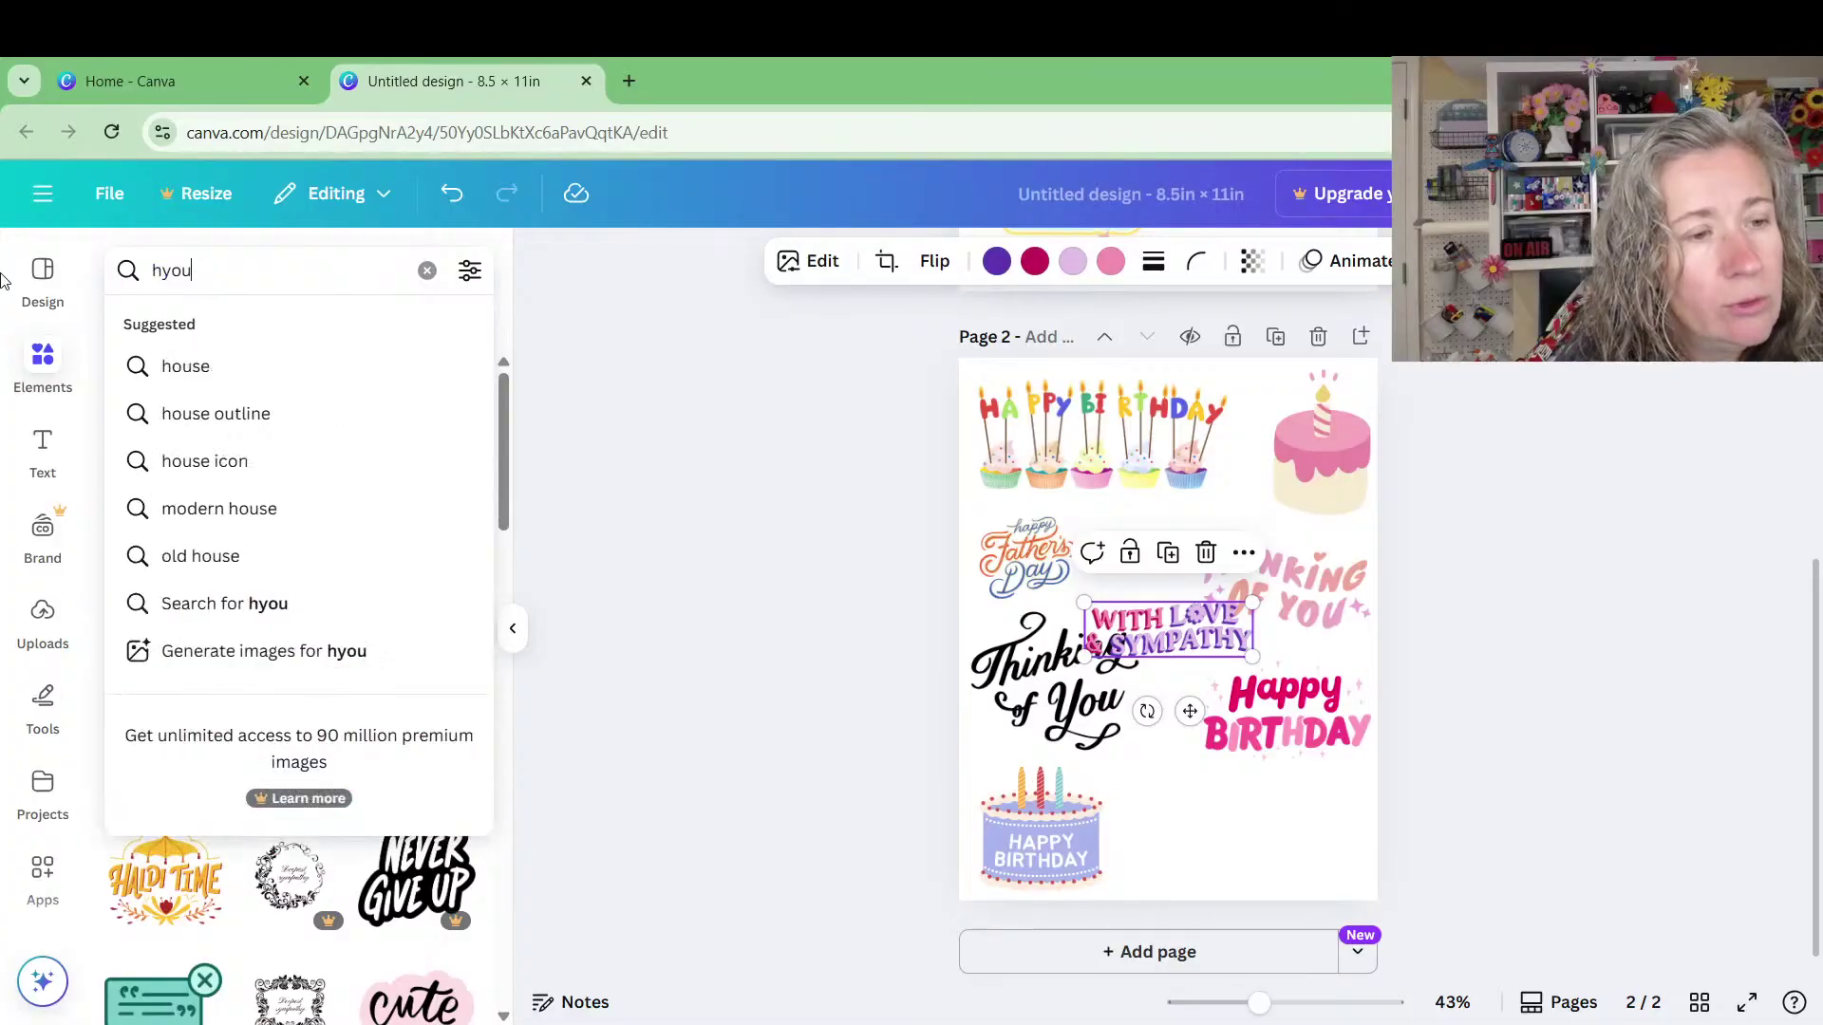
{"action": "key", "text": "BackSpace"}
{"action": "key", "text": "BackSpace"}
{"action": "key", "text": "BackSpace"}
{"action": "key", "text": "BackSpace"}
{"action": "type", "text": "you got this"}
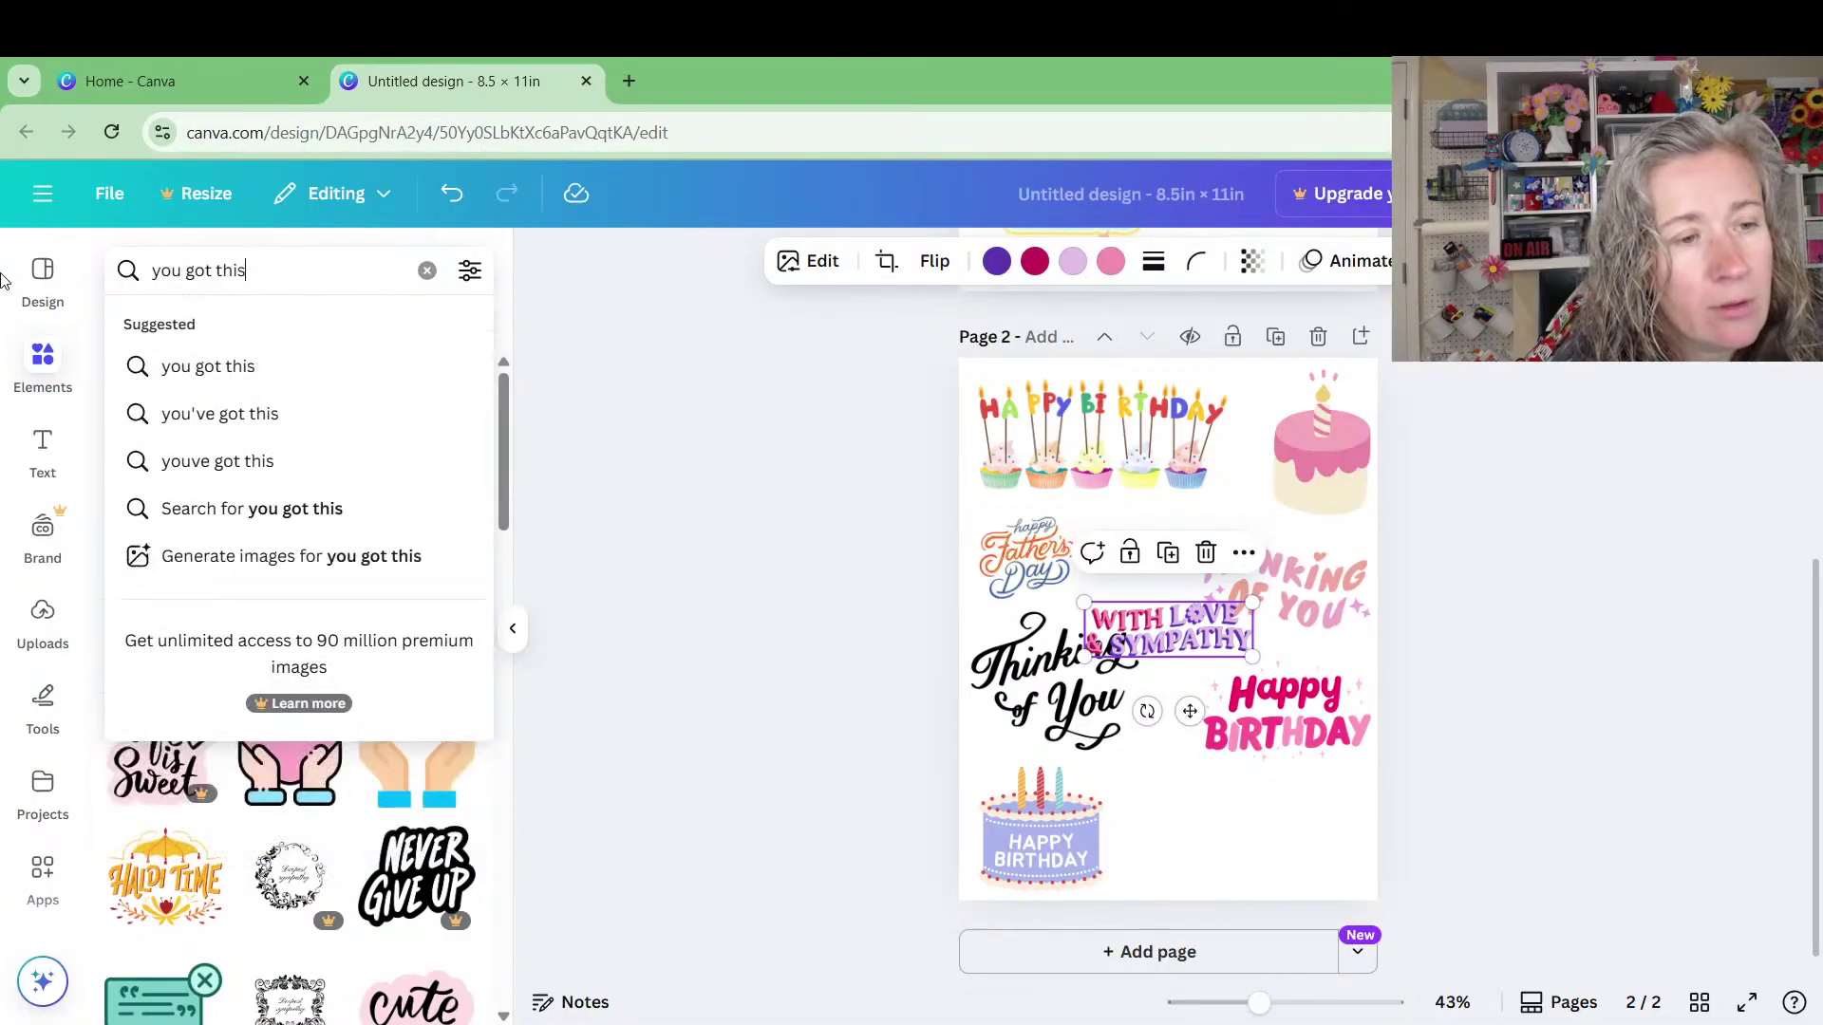
{"action": "key", "text": "Return"}
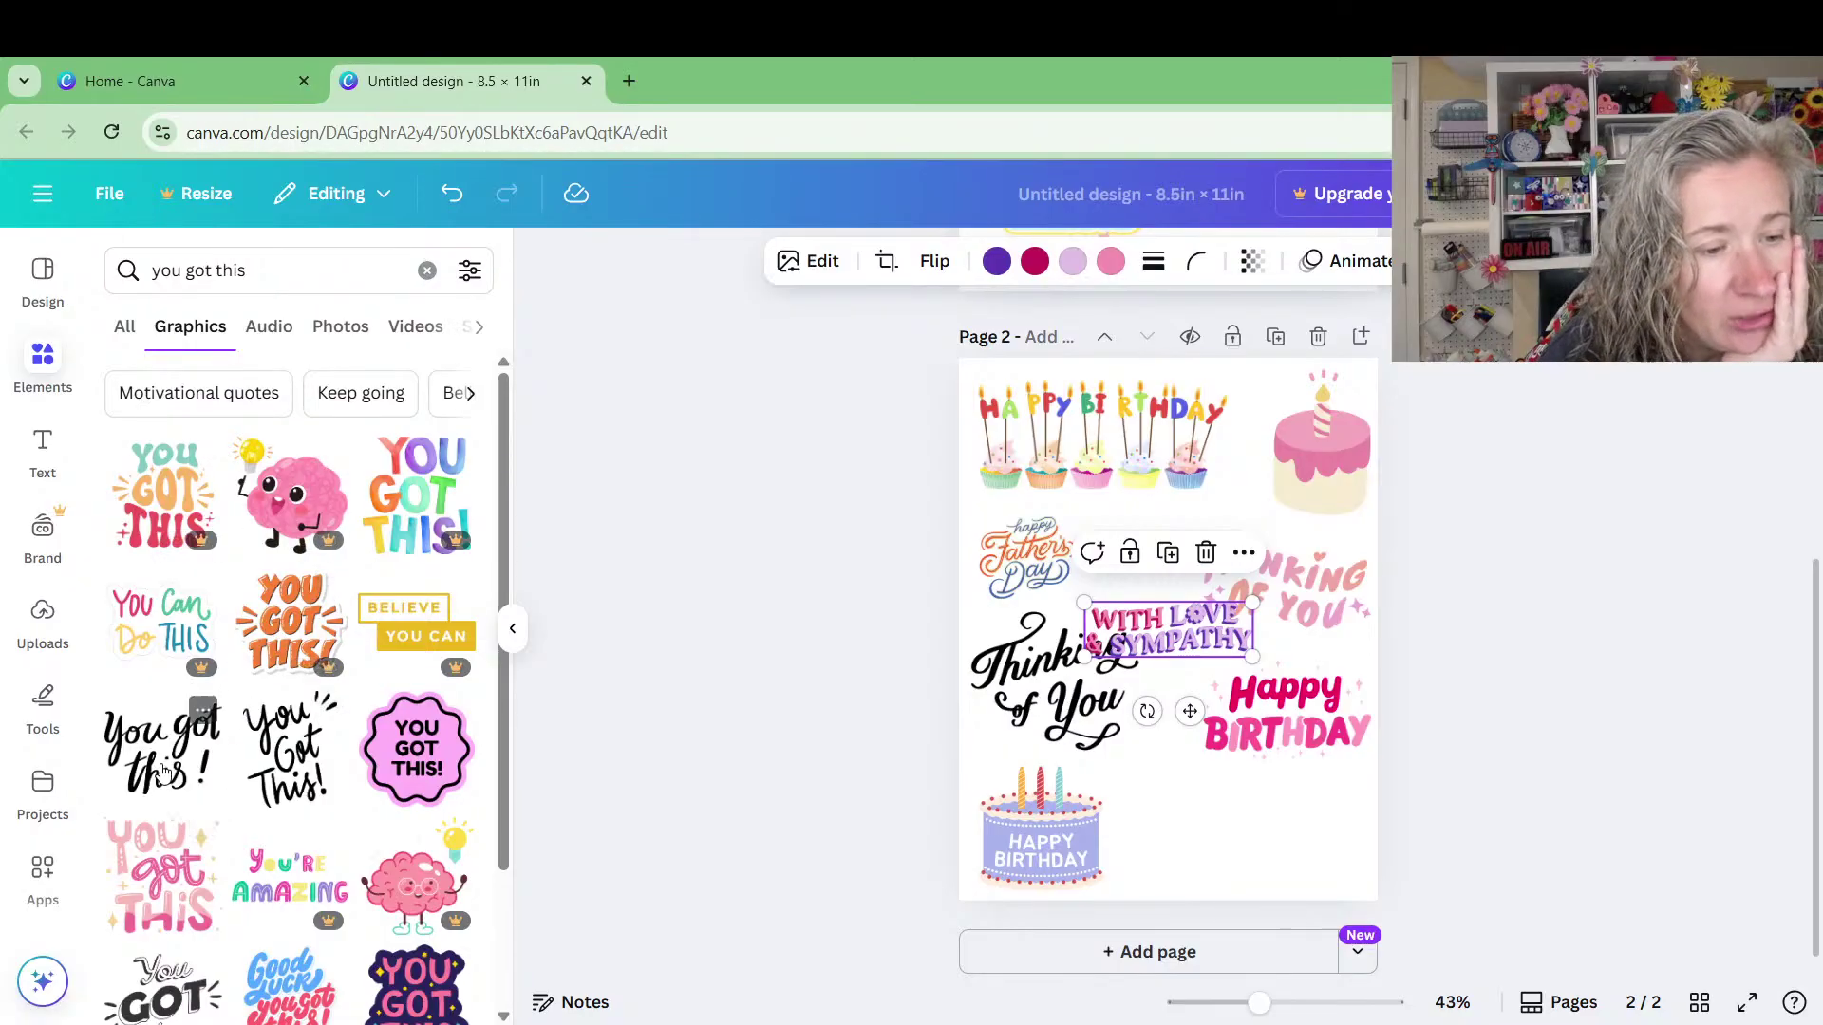
{"action": "scroll", "coordinate": [185, 719], "scroll_direction": "down", "scroll_amount": 3}
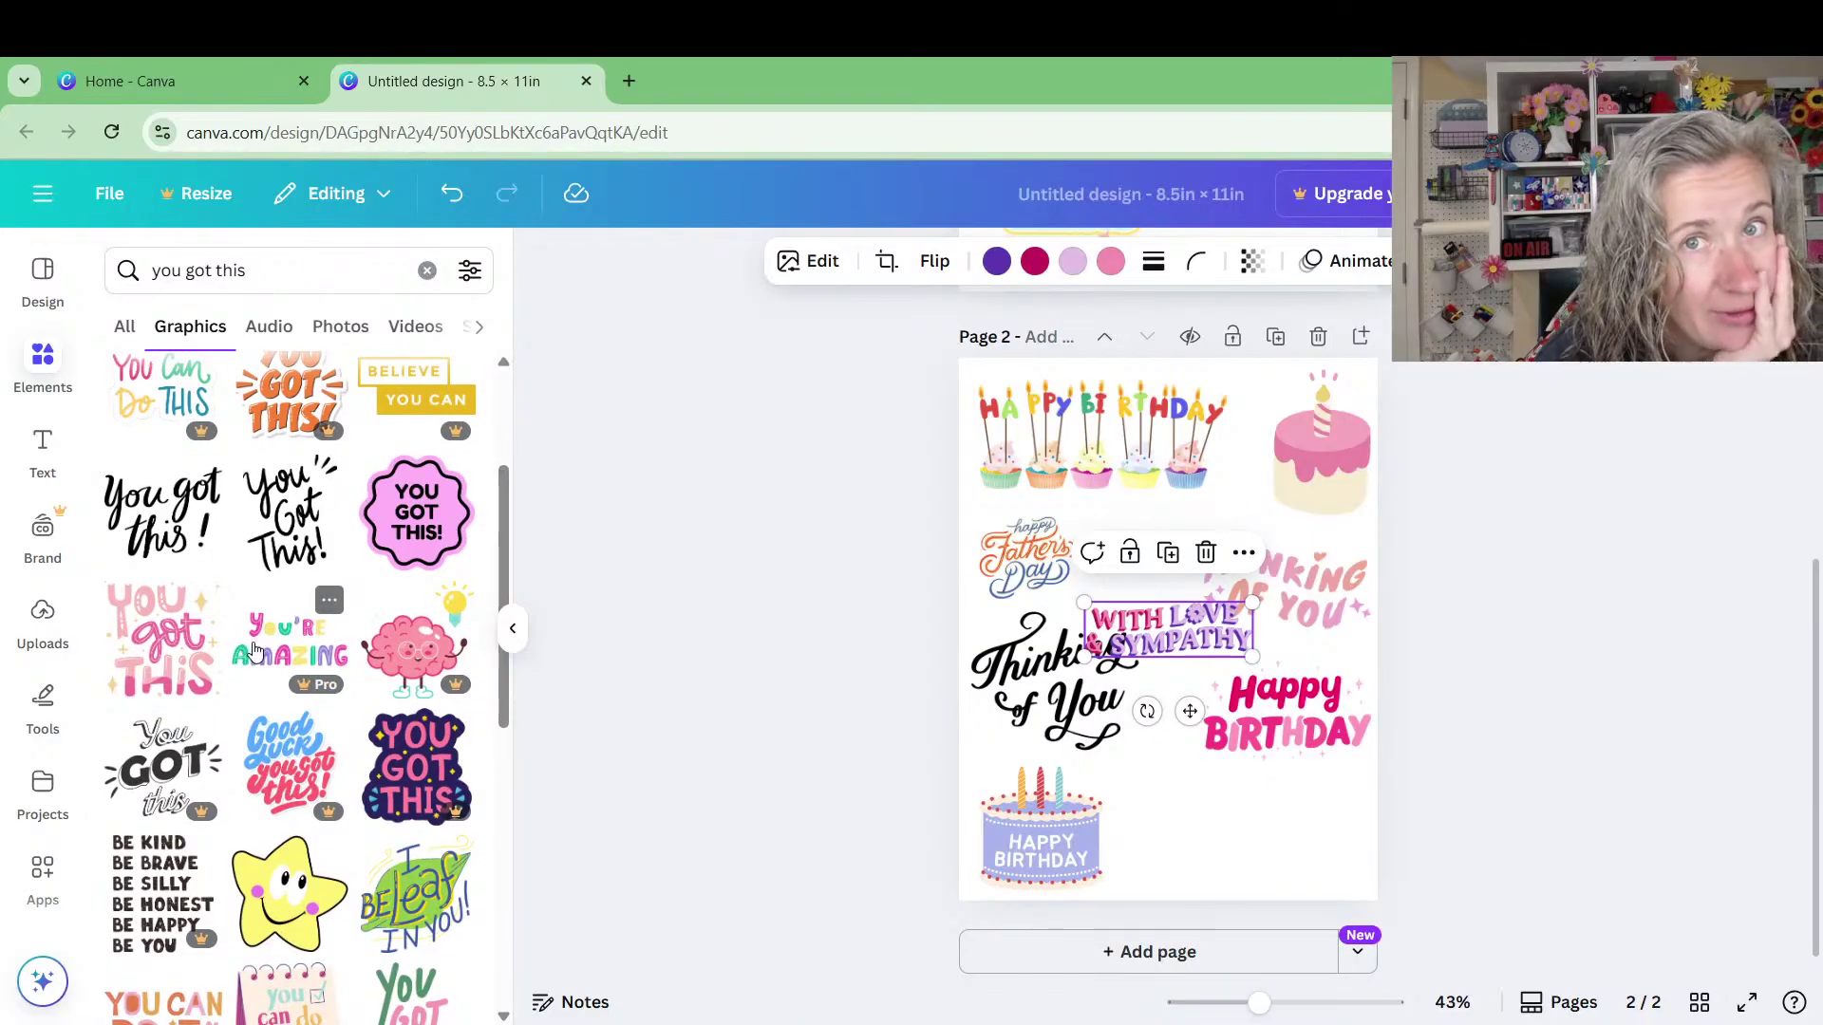
{"action": "left_click", "coordinate": [161, 532]}
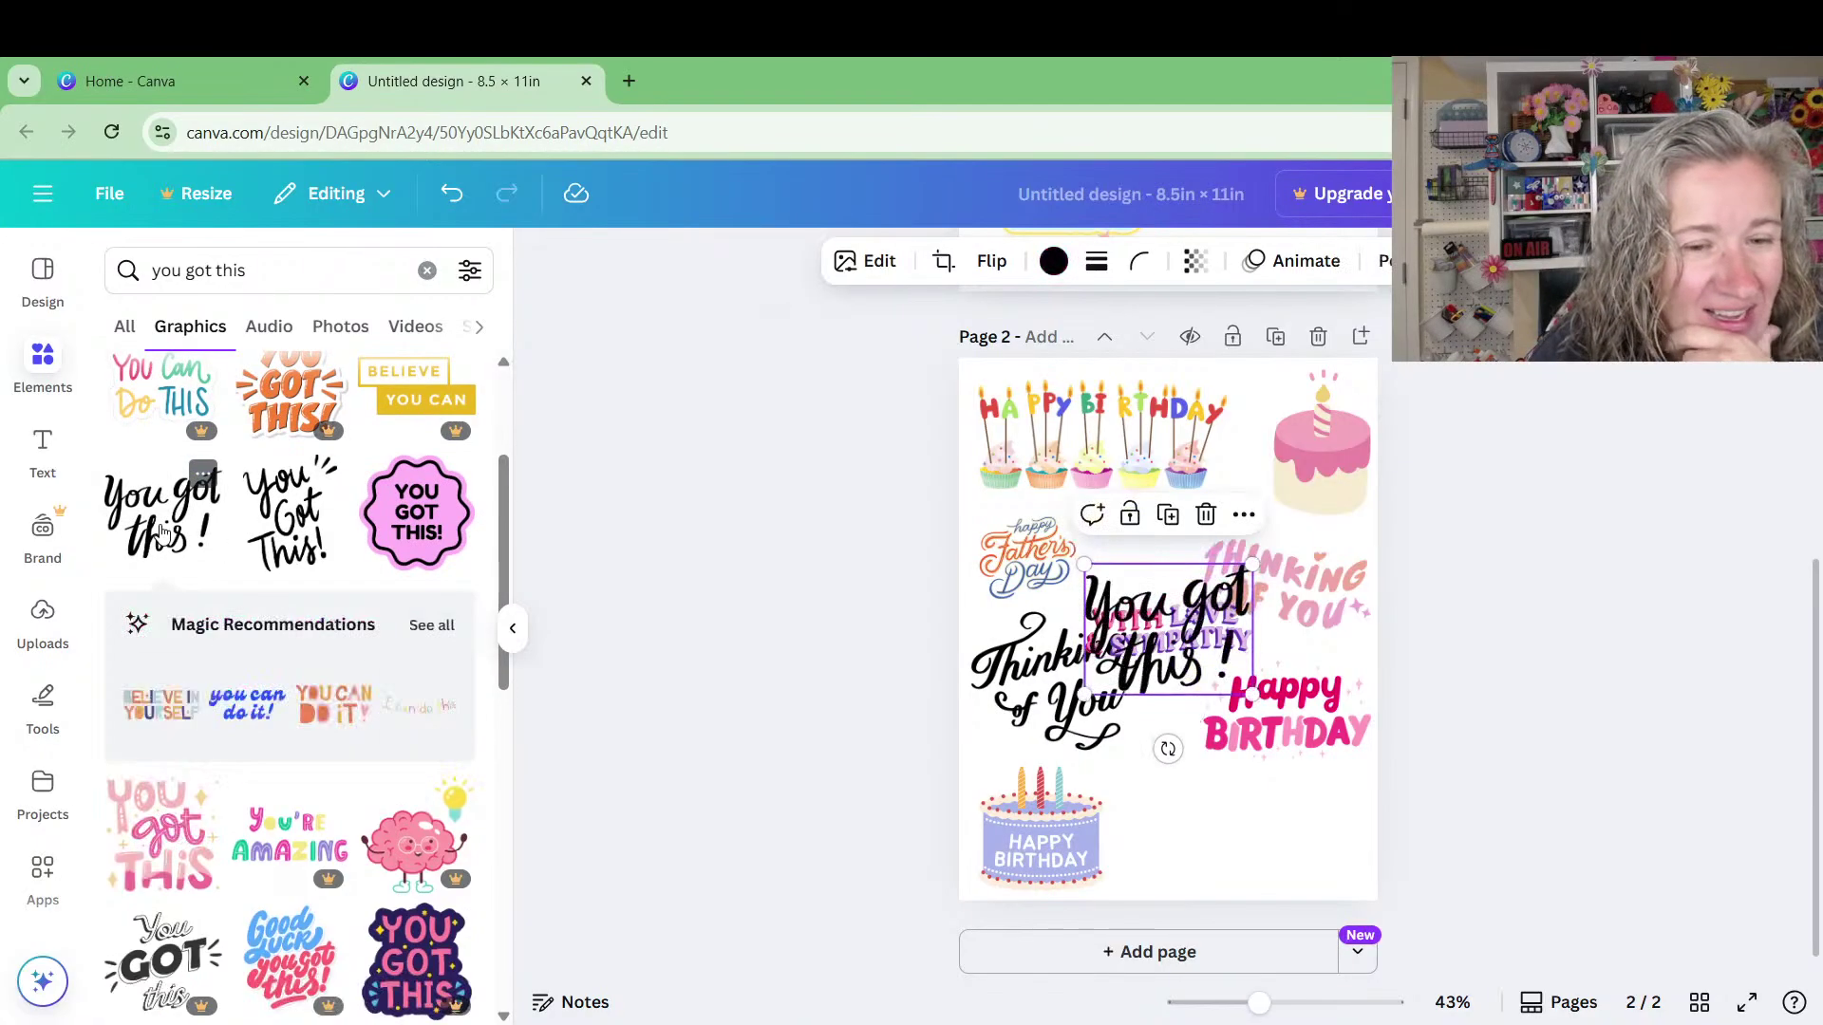
Add the orange and pink You Can Do It! lettering and the recommended Positive Vibes Only graphic to page 2
{"action": "scroll", "coordinate": [263, 537], "scroll_direction": "down", "scroll_amount": 5}
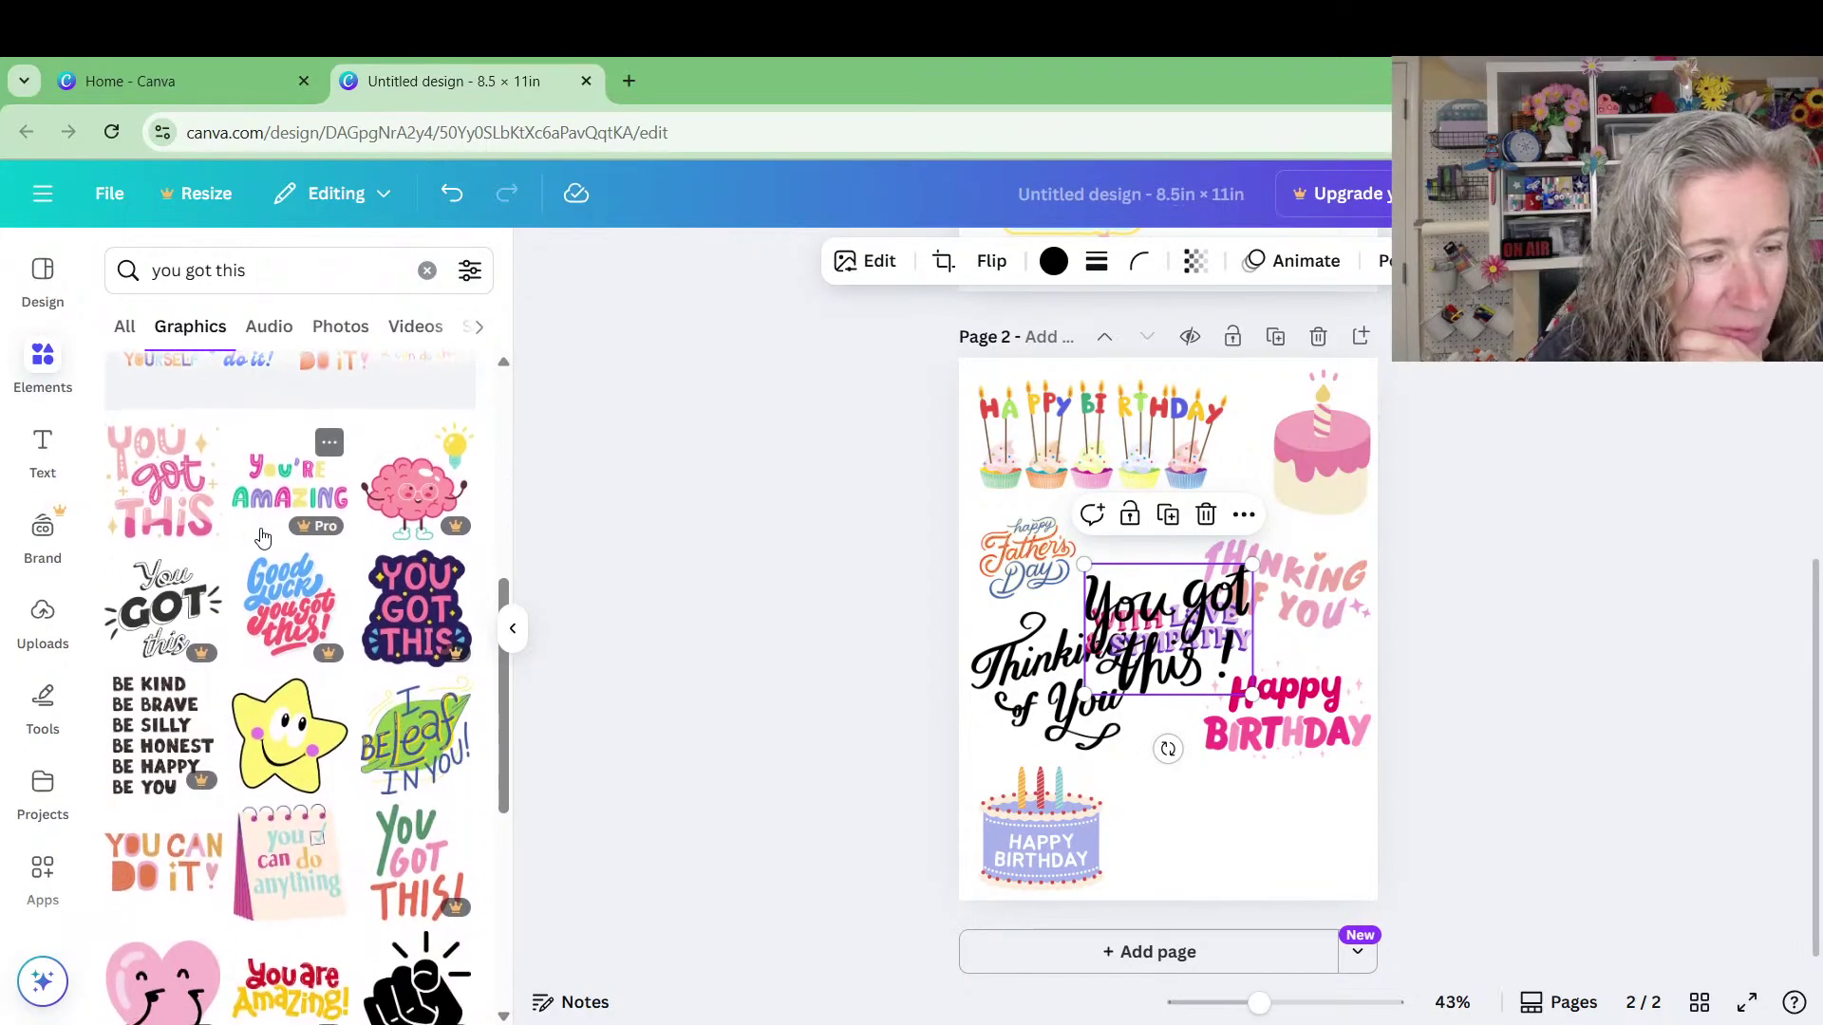
{"action": "left_click", "coordinate": [133, 872]}
{"action": "left_click", "coordinate": [424, 875]}
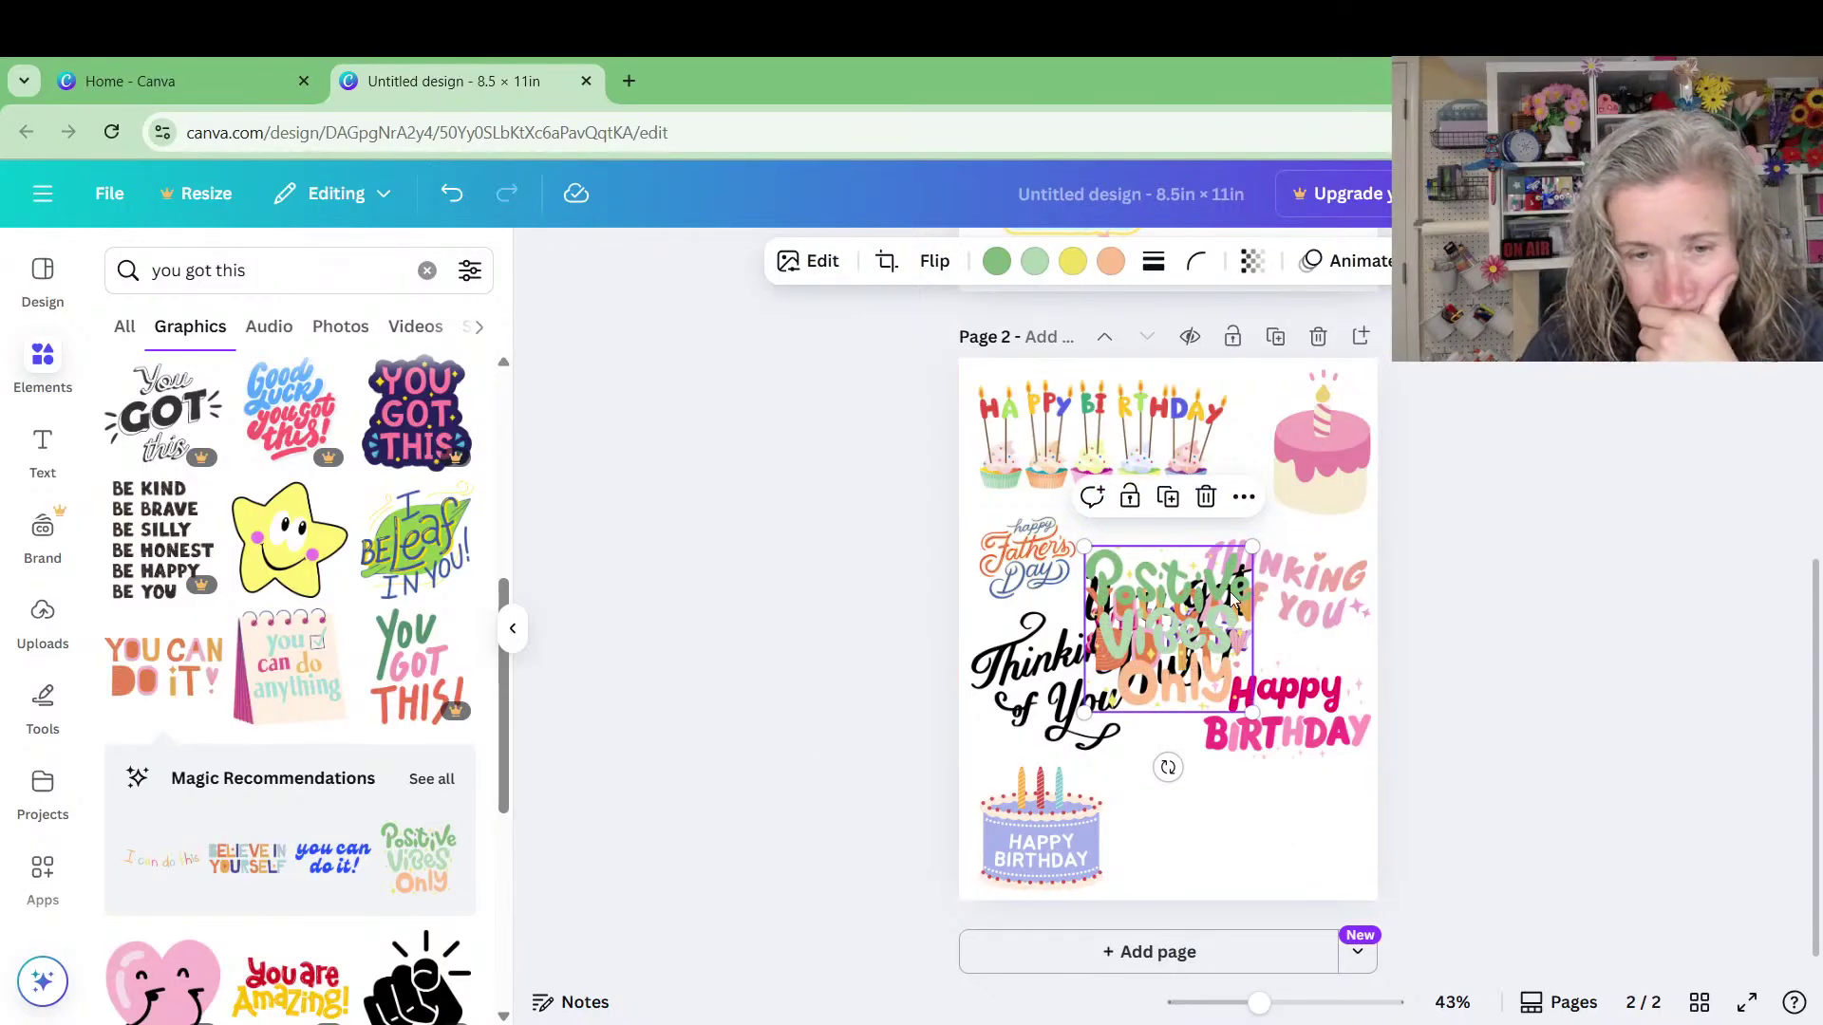
Place Positive Vibes Only in page 2's lower right corner and You Can Do It!, turned vertical, beside the purple cake
{"action": "left_click_drag", "start_coordinate": [1201, 596], "coordinate": [1321, 845]}
{"action": "left_click_drag", "start_coordinate": [1195, 698], "coordinate": [1063, 793]}
{"action": "left_click_drag", "start_coordinate": [1170, 748], "coordinate": [1153, 848]}
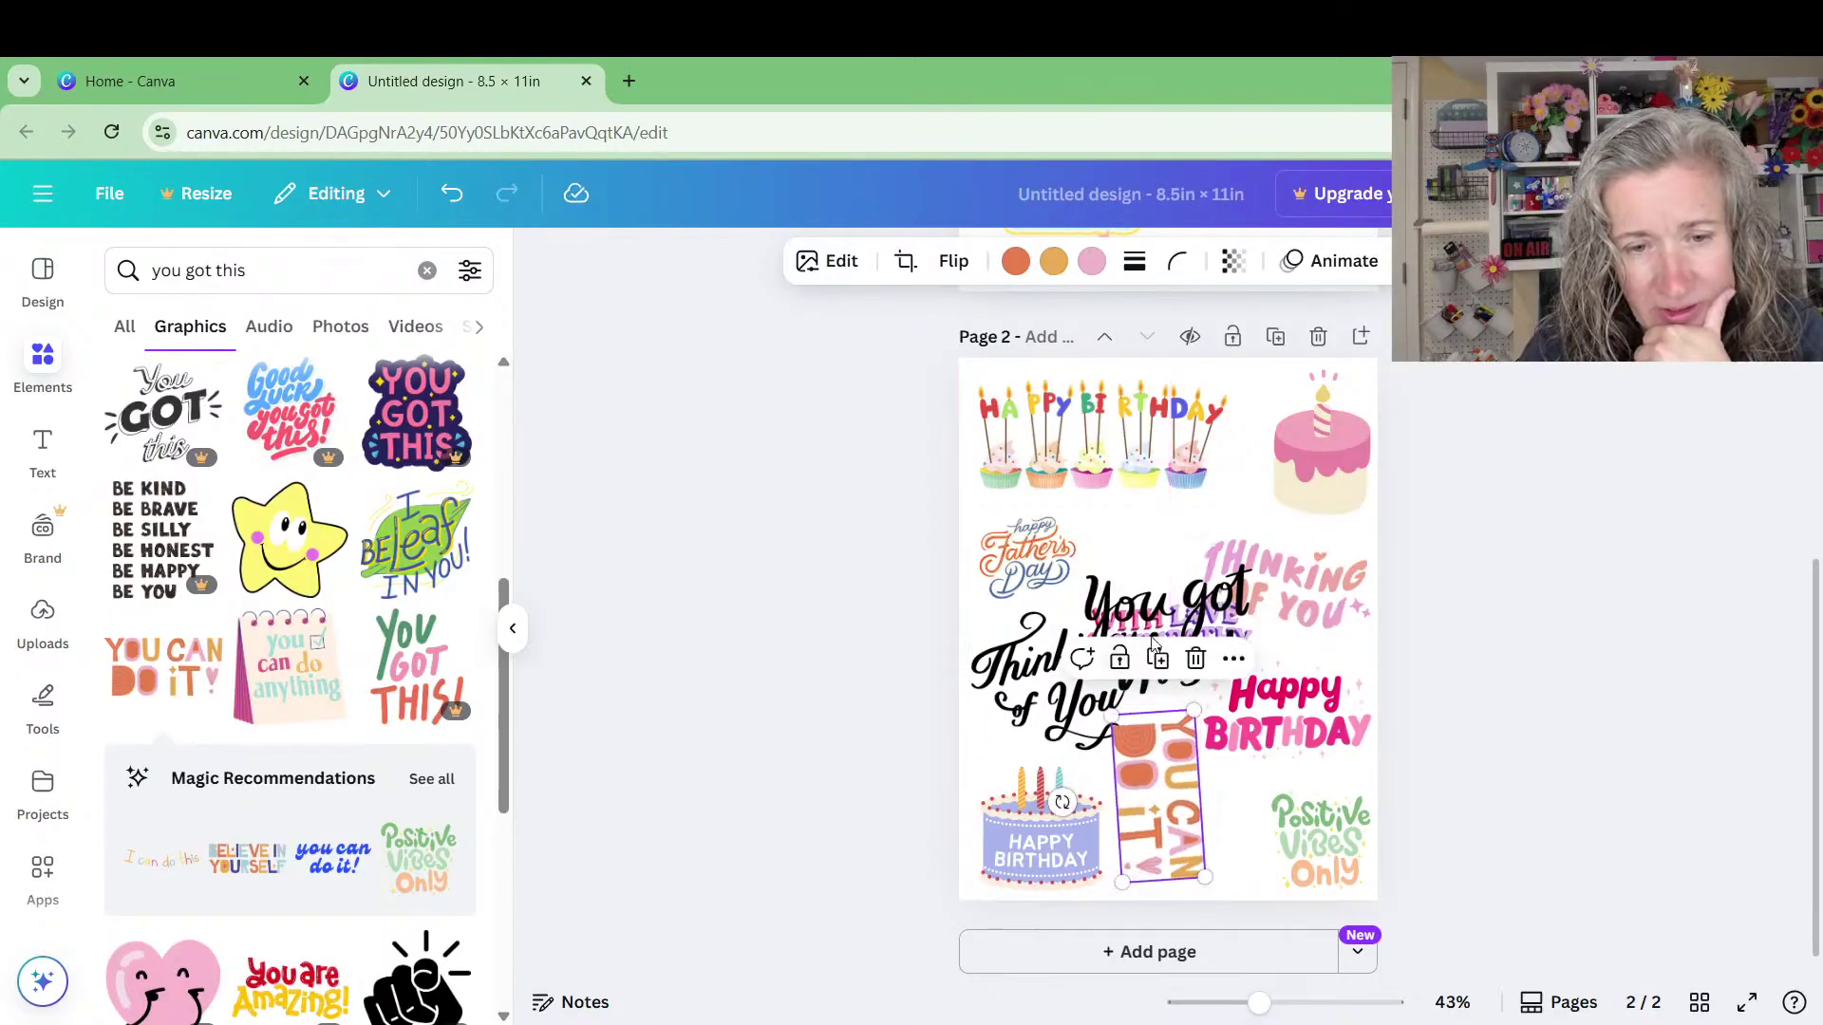
Move You got this! from page 2 to page 1 and put the oval Father's Day badge below the gold Happy Father's Day
{"action": "left_click_drag", "start_coordinate": [1167, 598], "coordinate": [1180, 556]}
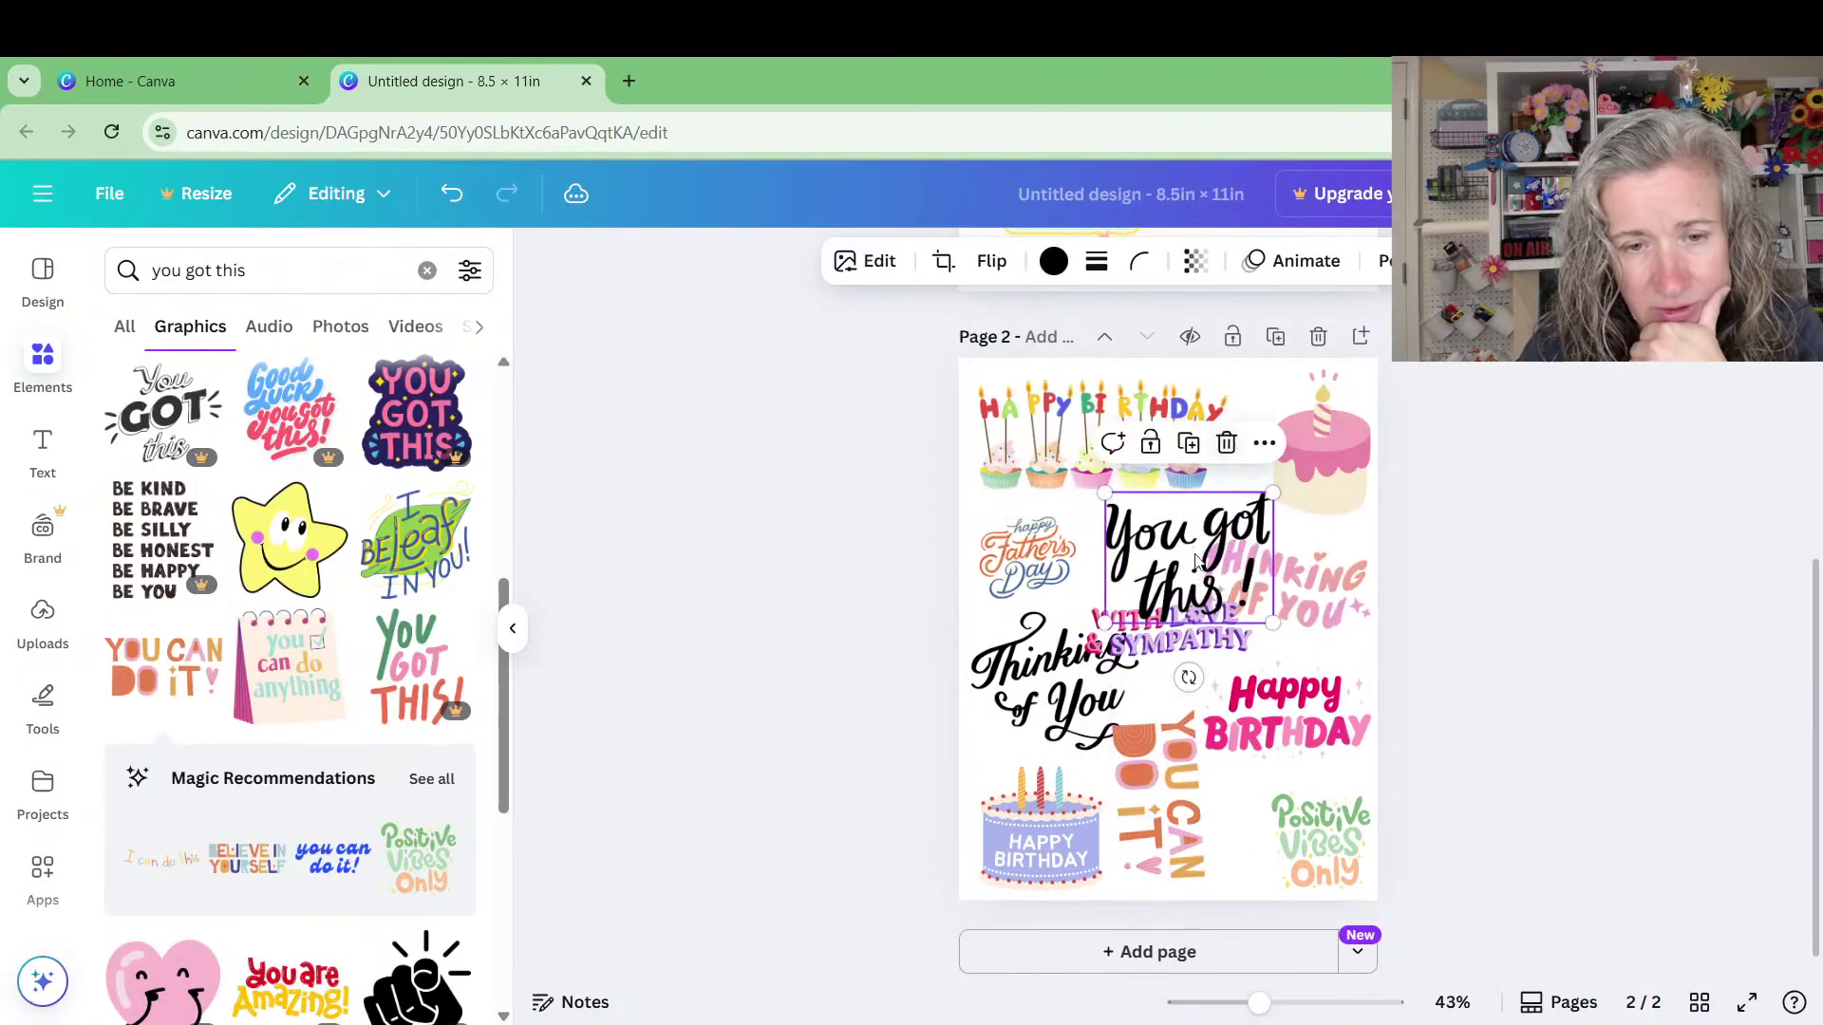
{"action": "scroll", "coordinate": [1177, 788], "scroll_direction": "up", "scroll_amount": 5}
{"action": "scroll", "coordinate": [1176, 791], "scroll_direction": "down", "scroll_amount": 5}
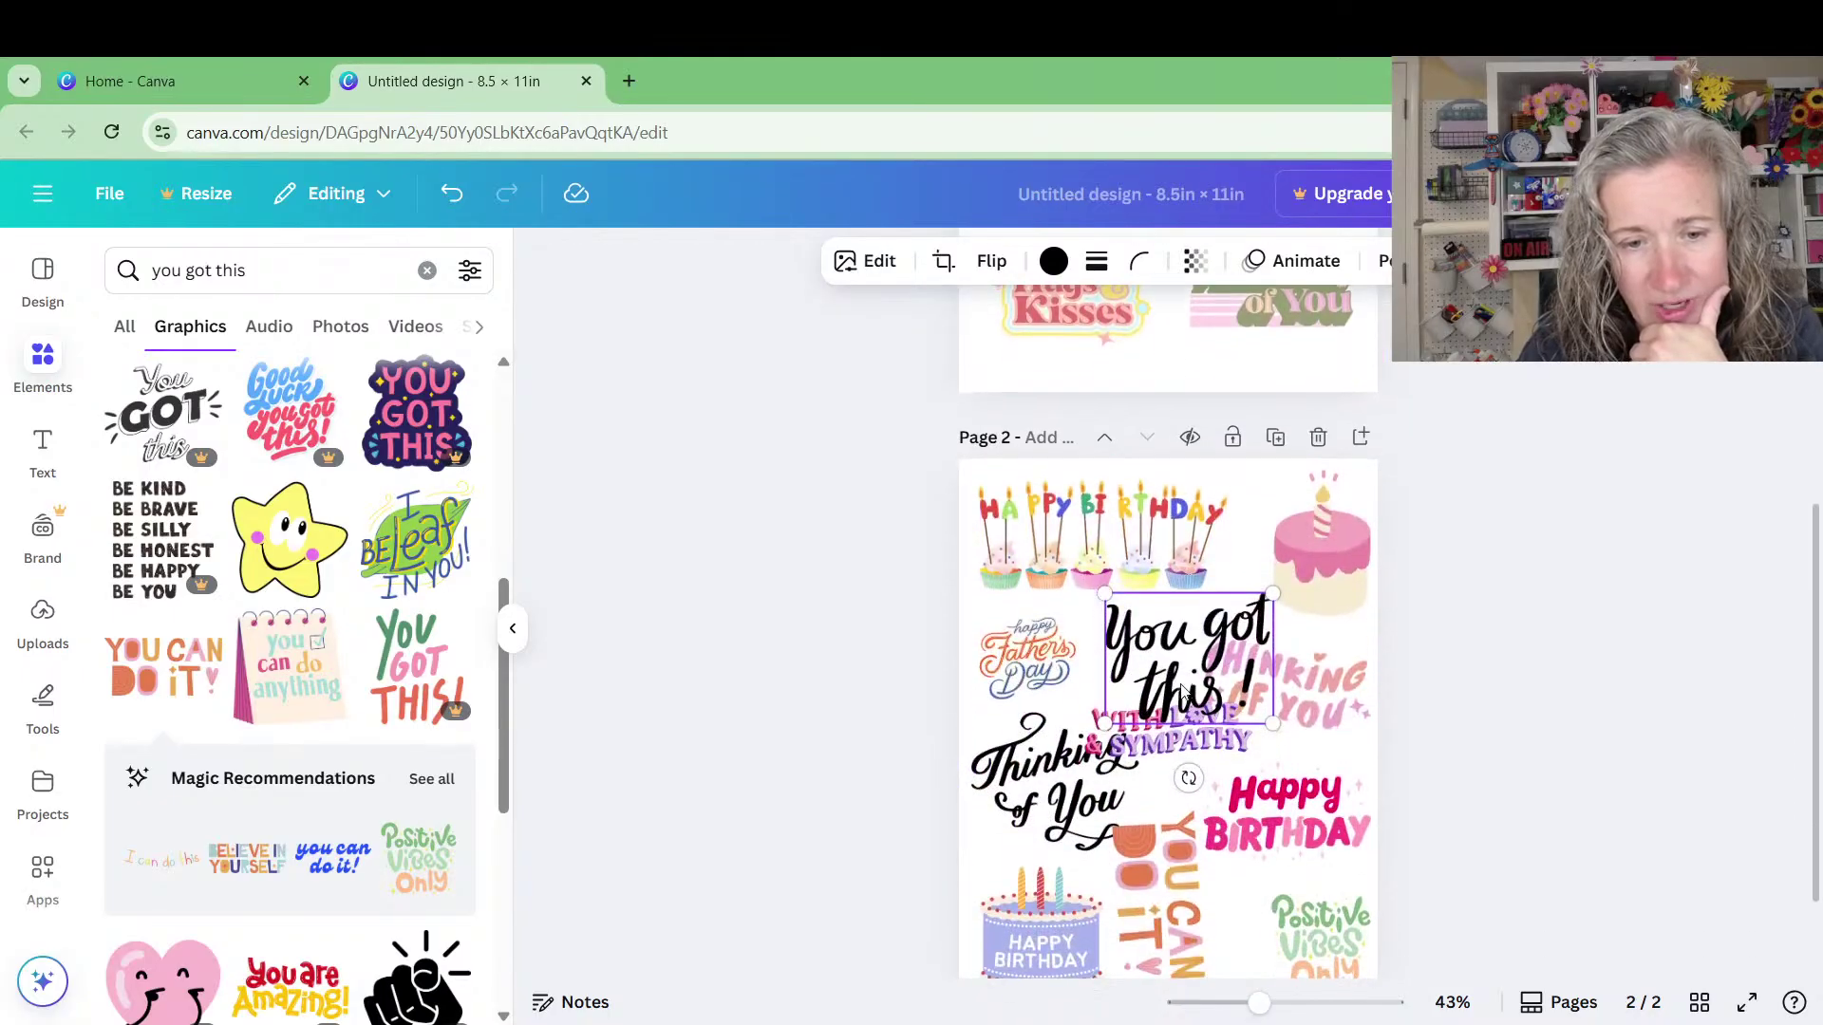
{"action": "left_click_drag", "start_coordinate": [1178, 653], "coordinate": [1130, 437]}
{"action": "left_click", "coordinate": [1163, 446]}
{"action": "left_click_drag", "start_coordinate": [1028, 377], "coordinate": [1293, 494]}
Rotate the magenta Thinking of You to horizontal and move it to page 1's upper left corner
{"action": "left_click", "coordinate": [1139, 398]}
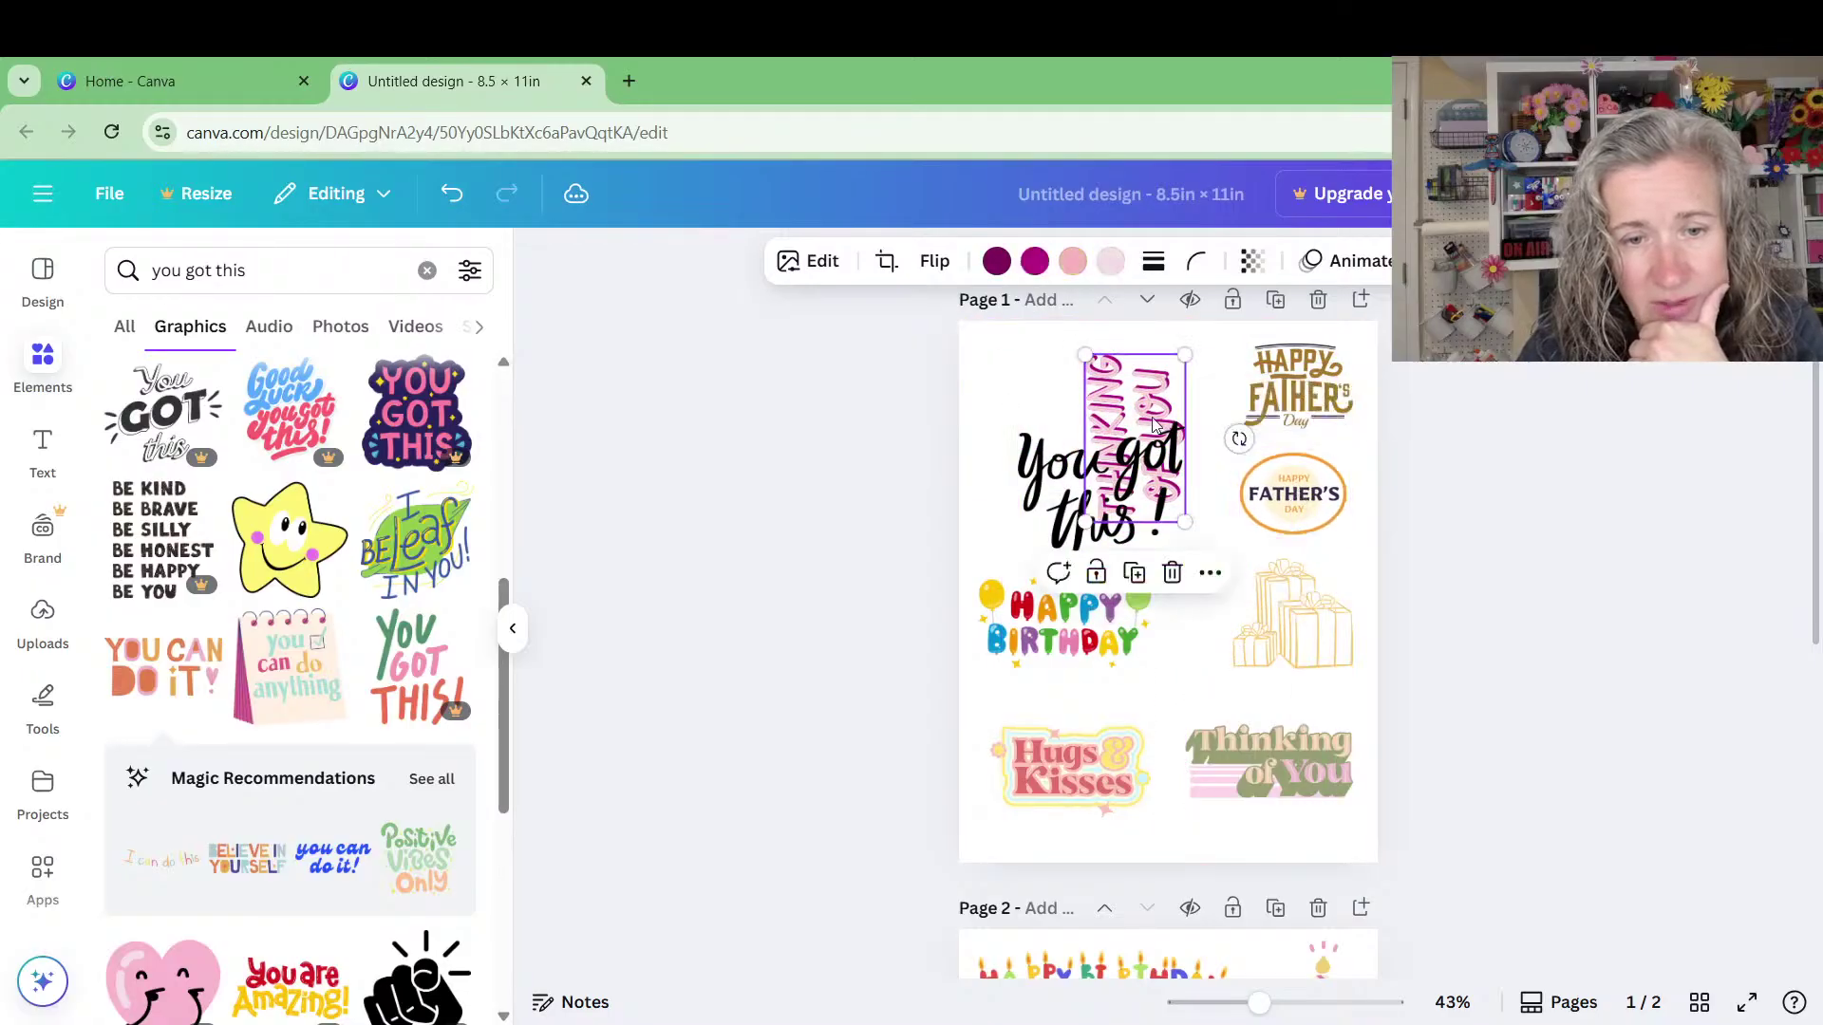
{"action": "left_click_drag", "start_coordinate": [1237, 436], "coordinate": [1117, 495]}
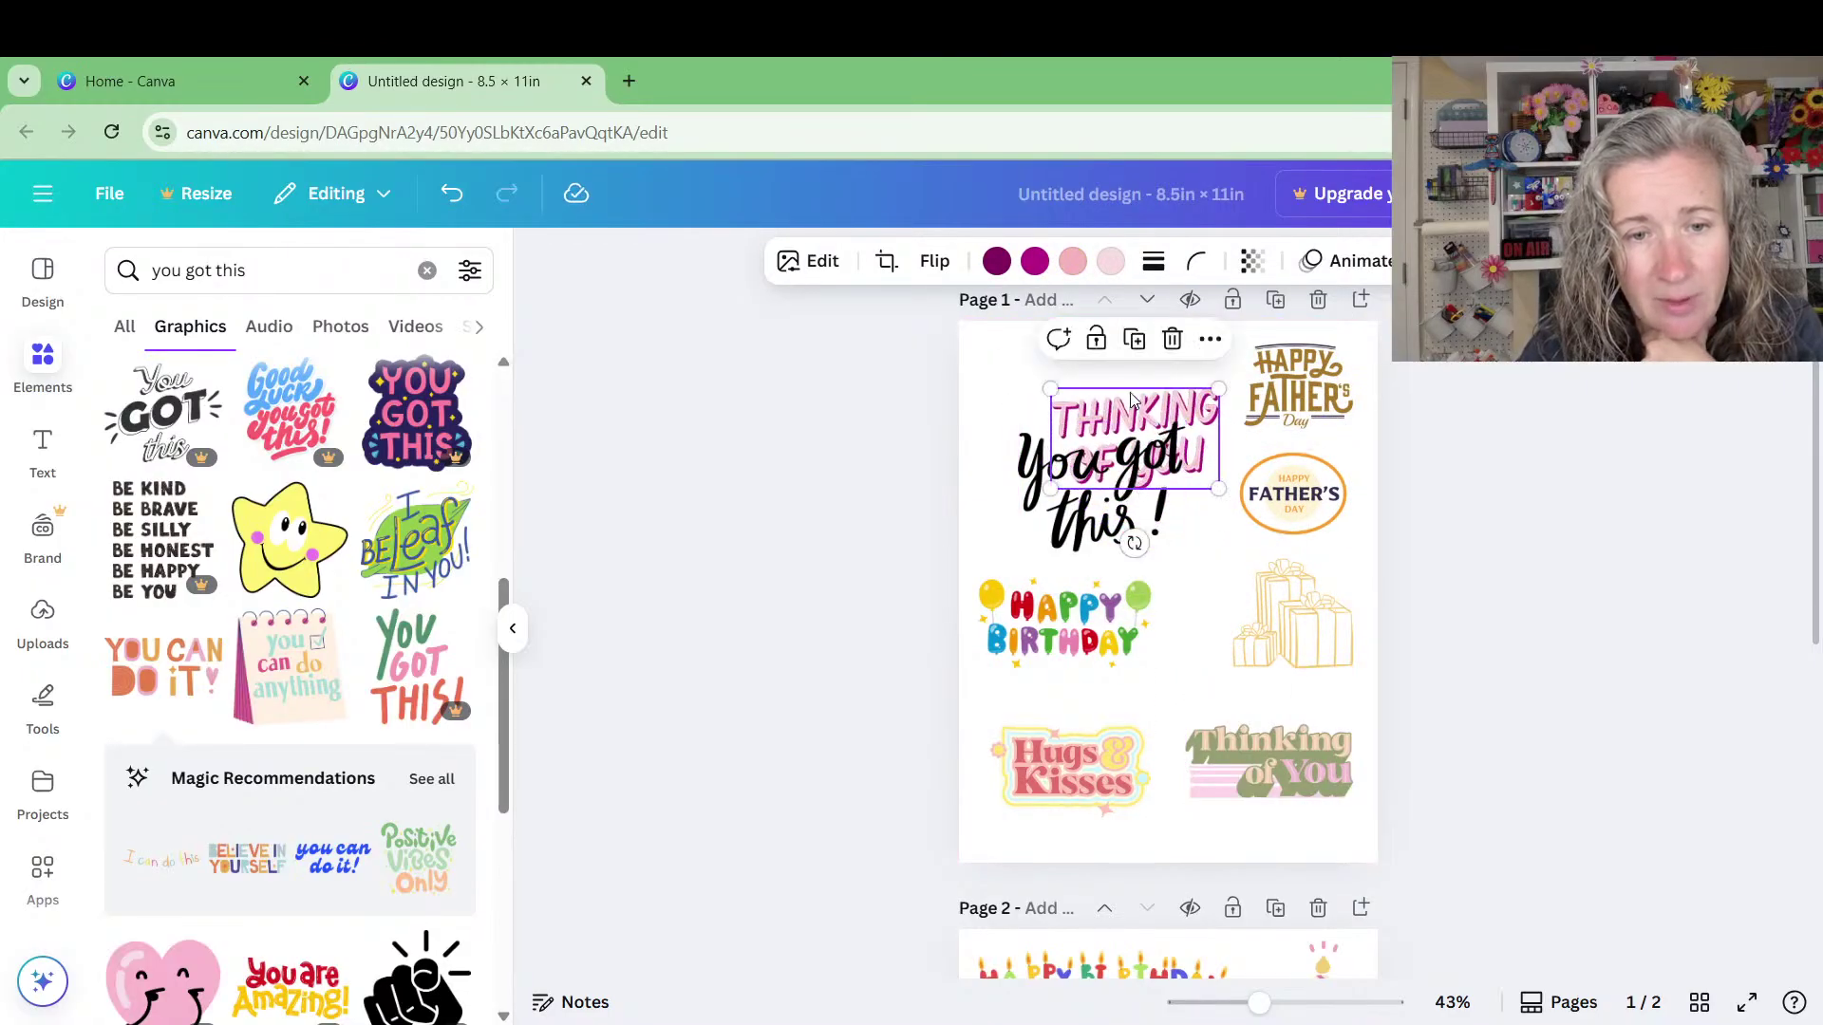
{"action": "left_click_drag", "start_coordinate": [1138, 389], "coordinate": [1049, 342]}
Space out You got this!, the balloon Happy Birthday and Hugs & Kisses down the left half of page 1 without overlap
{"action": "right_click", "coordinate": [1154, 454]}
{"action": "left_click", "coordinate": [1217, 407]}
{"action": "mouse_move", "coordinate": [1172, 466]}
{"action": "left_mouse_down"}
{"action": "mouse_move", "coordinate": [1143, 467]}
{"action": "mouse_move", "coordinate": [1183, 471]}
{"action": "left_mouse_up"}
{"action": "left_click_drag", "start_coordinate": [1060, 630], "coordinate": [1061, 669]}
{"action": "mouse_move", "coordinate": [1048, 805]}
{"action": "left_mouse_down"}
{"action": "mouse_move", "coordinate": [1034, 824]}
{"action": "mouse_move", "coordinate": [1030, 810]}
{"action": "left_mouse_up"}
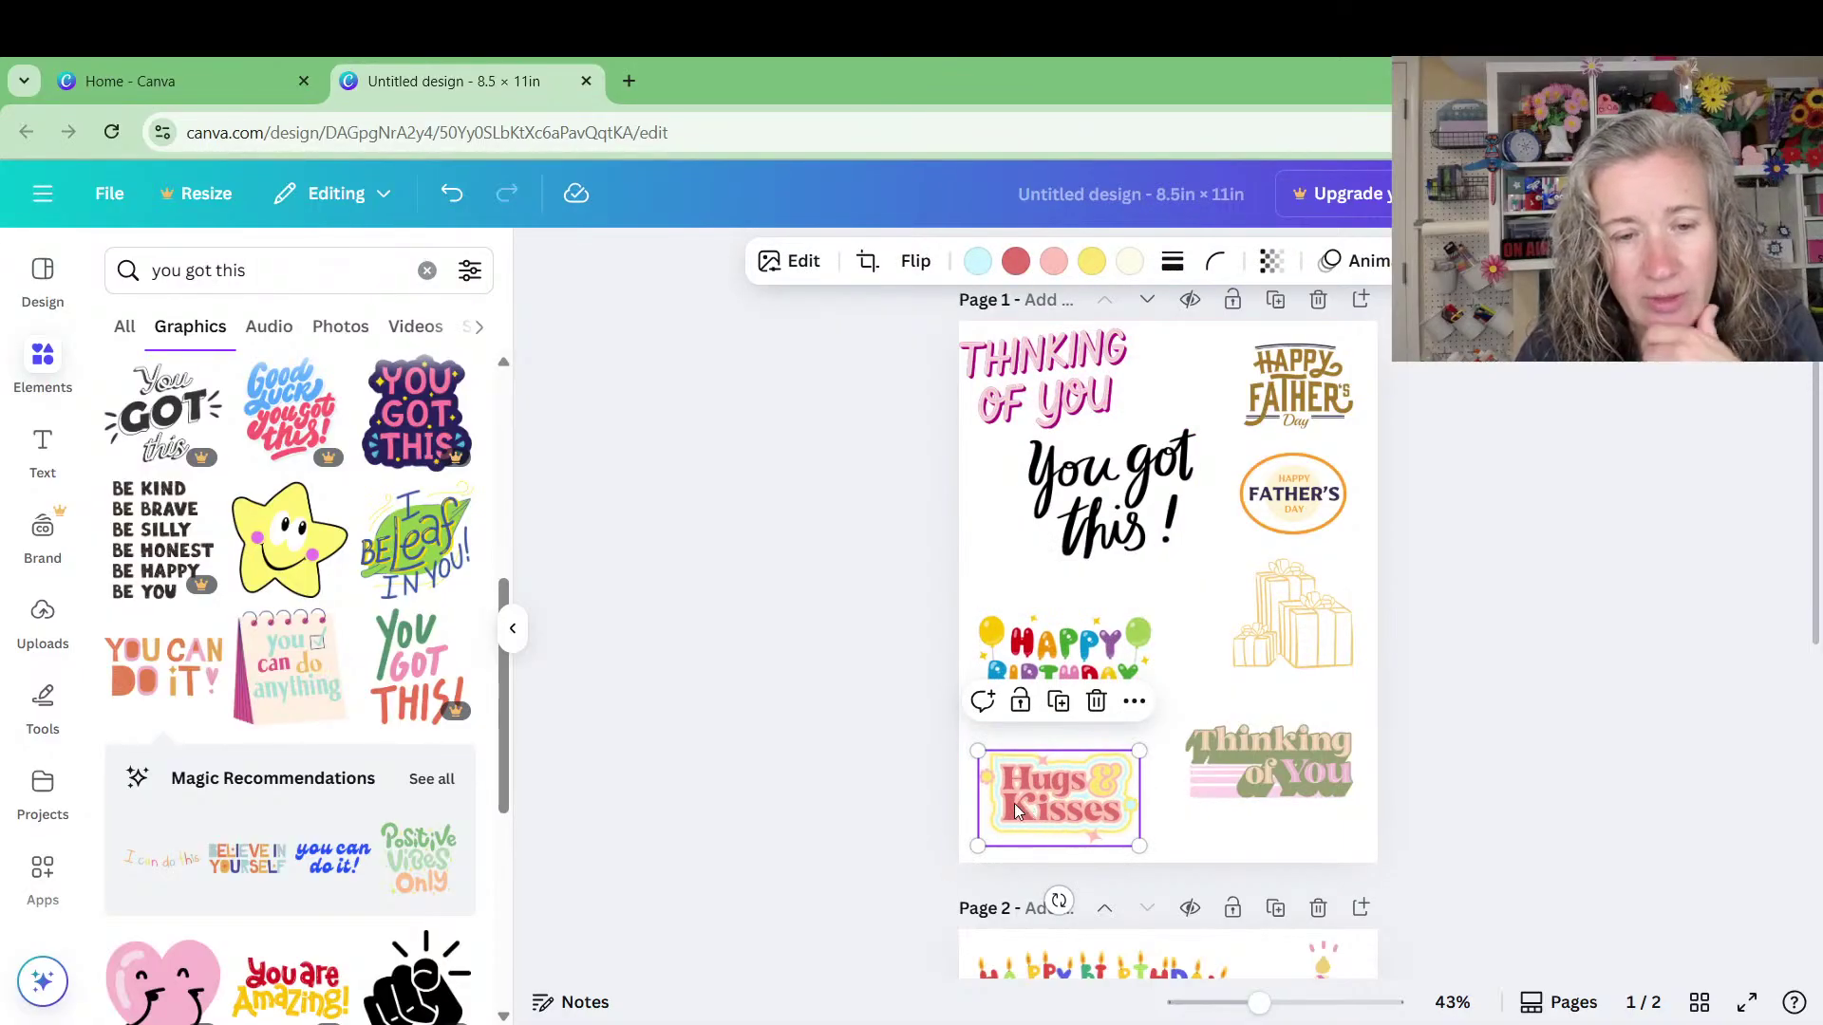
{"action": "left_click", "coordinate": [1235, 627]}
{"action": "left_click", "coordinate": [1109, 646]}
{"action": "left_click_drag", "start_coordinate": [1109, 646], "coordinate": [1109, 645]}
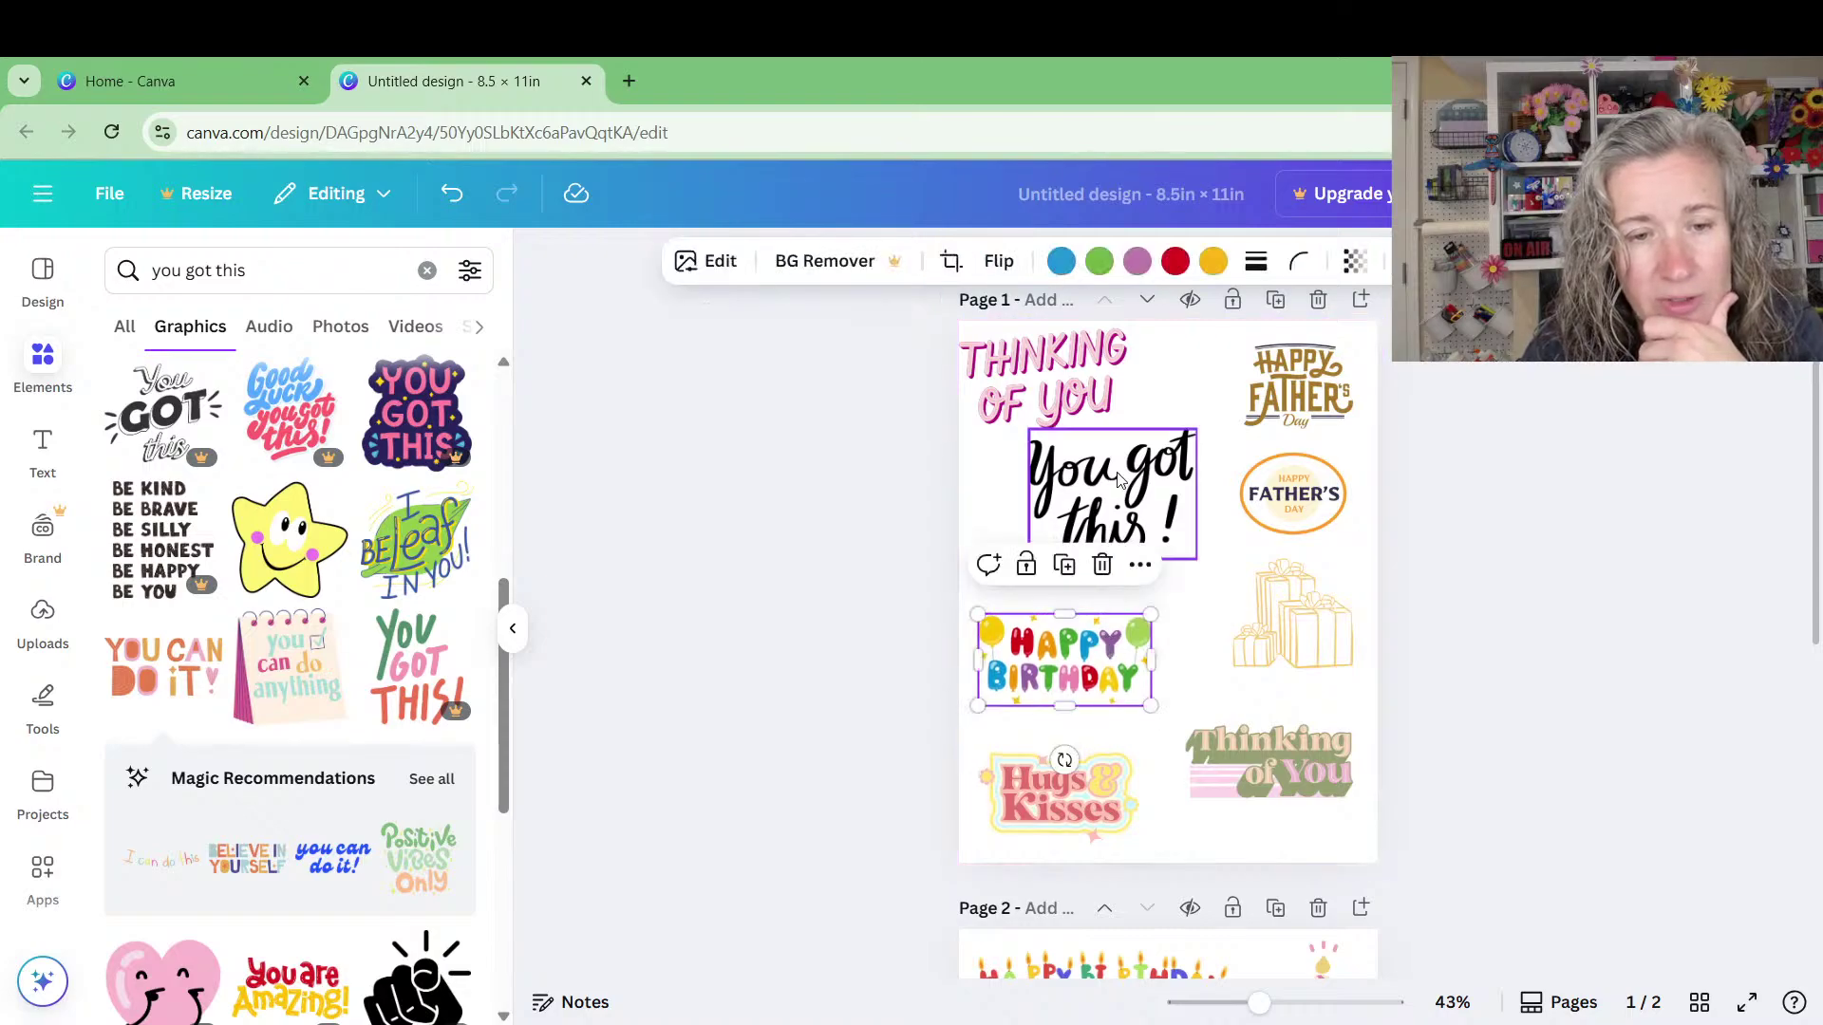
{"action": "left_click_drag", "start_coordinate": [1116, 484], "coordinate": [1082, 503]}
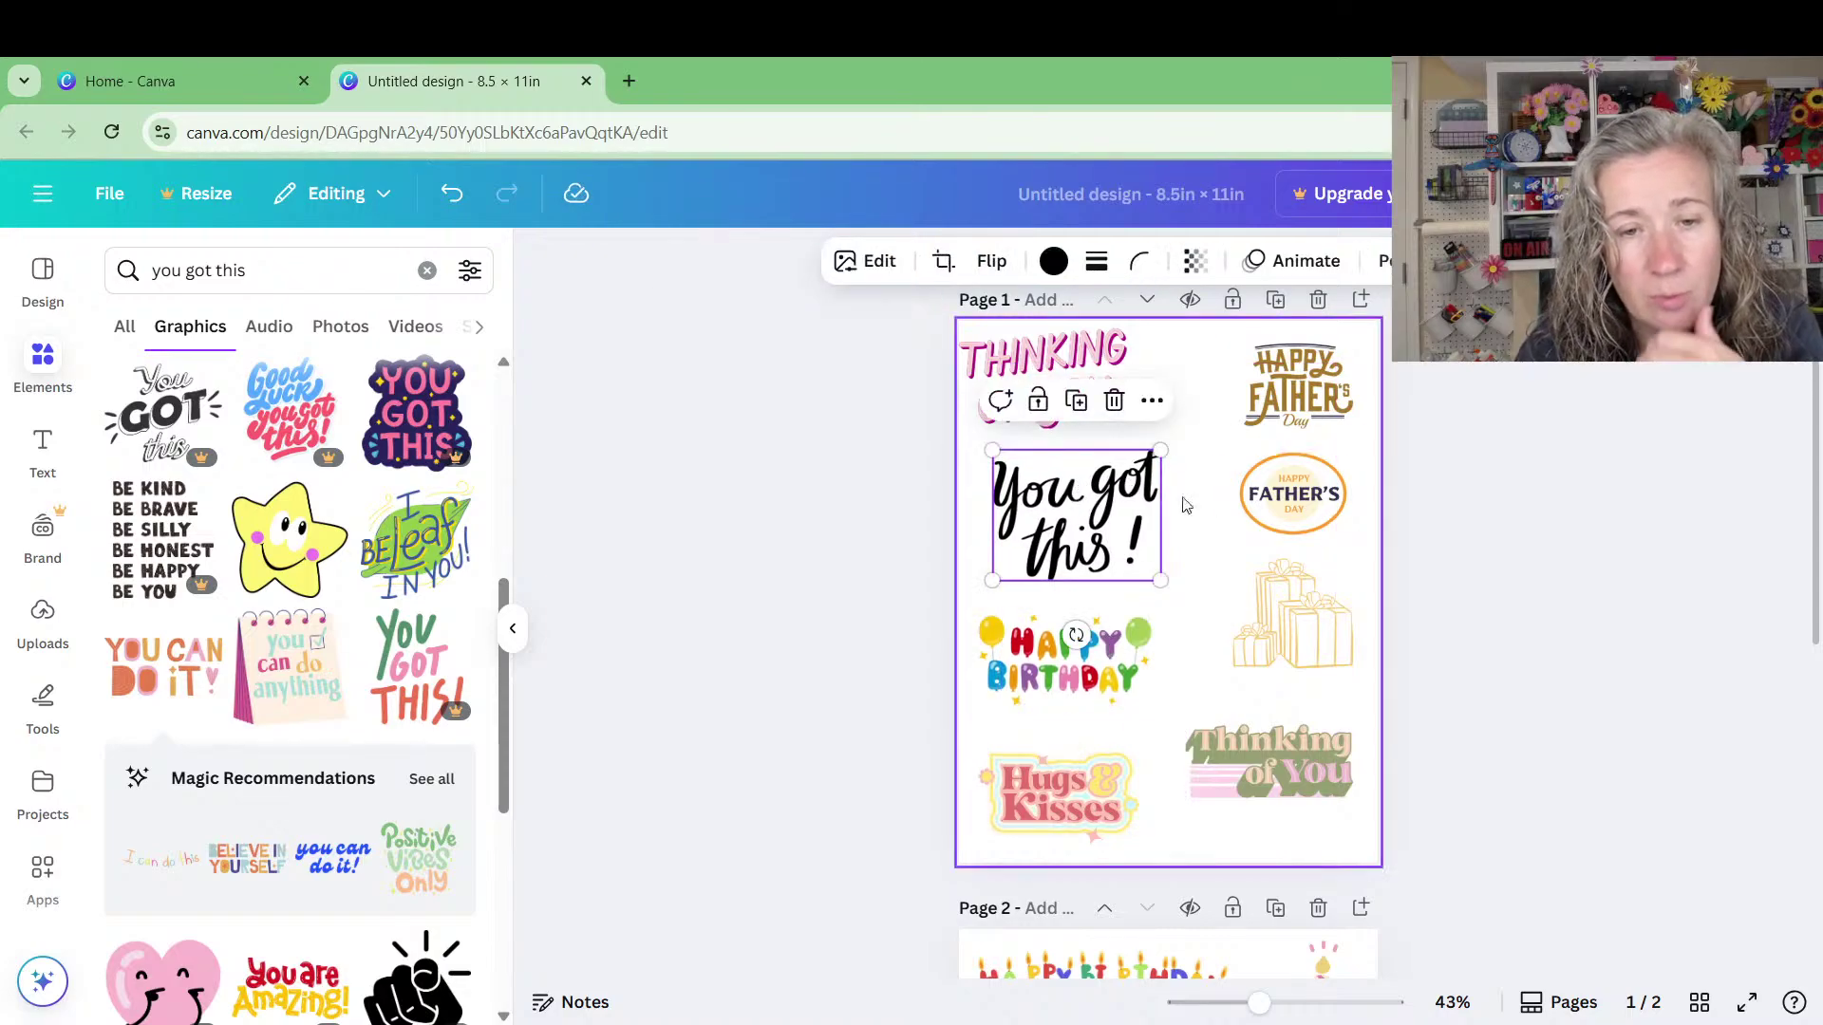
Move With Love & Sympathy up beside the Father's Day script on page 2 and shift You Can Do It! closer to the purple cake
{"action": "scroll", "coordinate": [1182, 584], "scroll_direction": "down", "scroll_amount": 6}
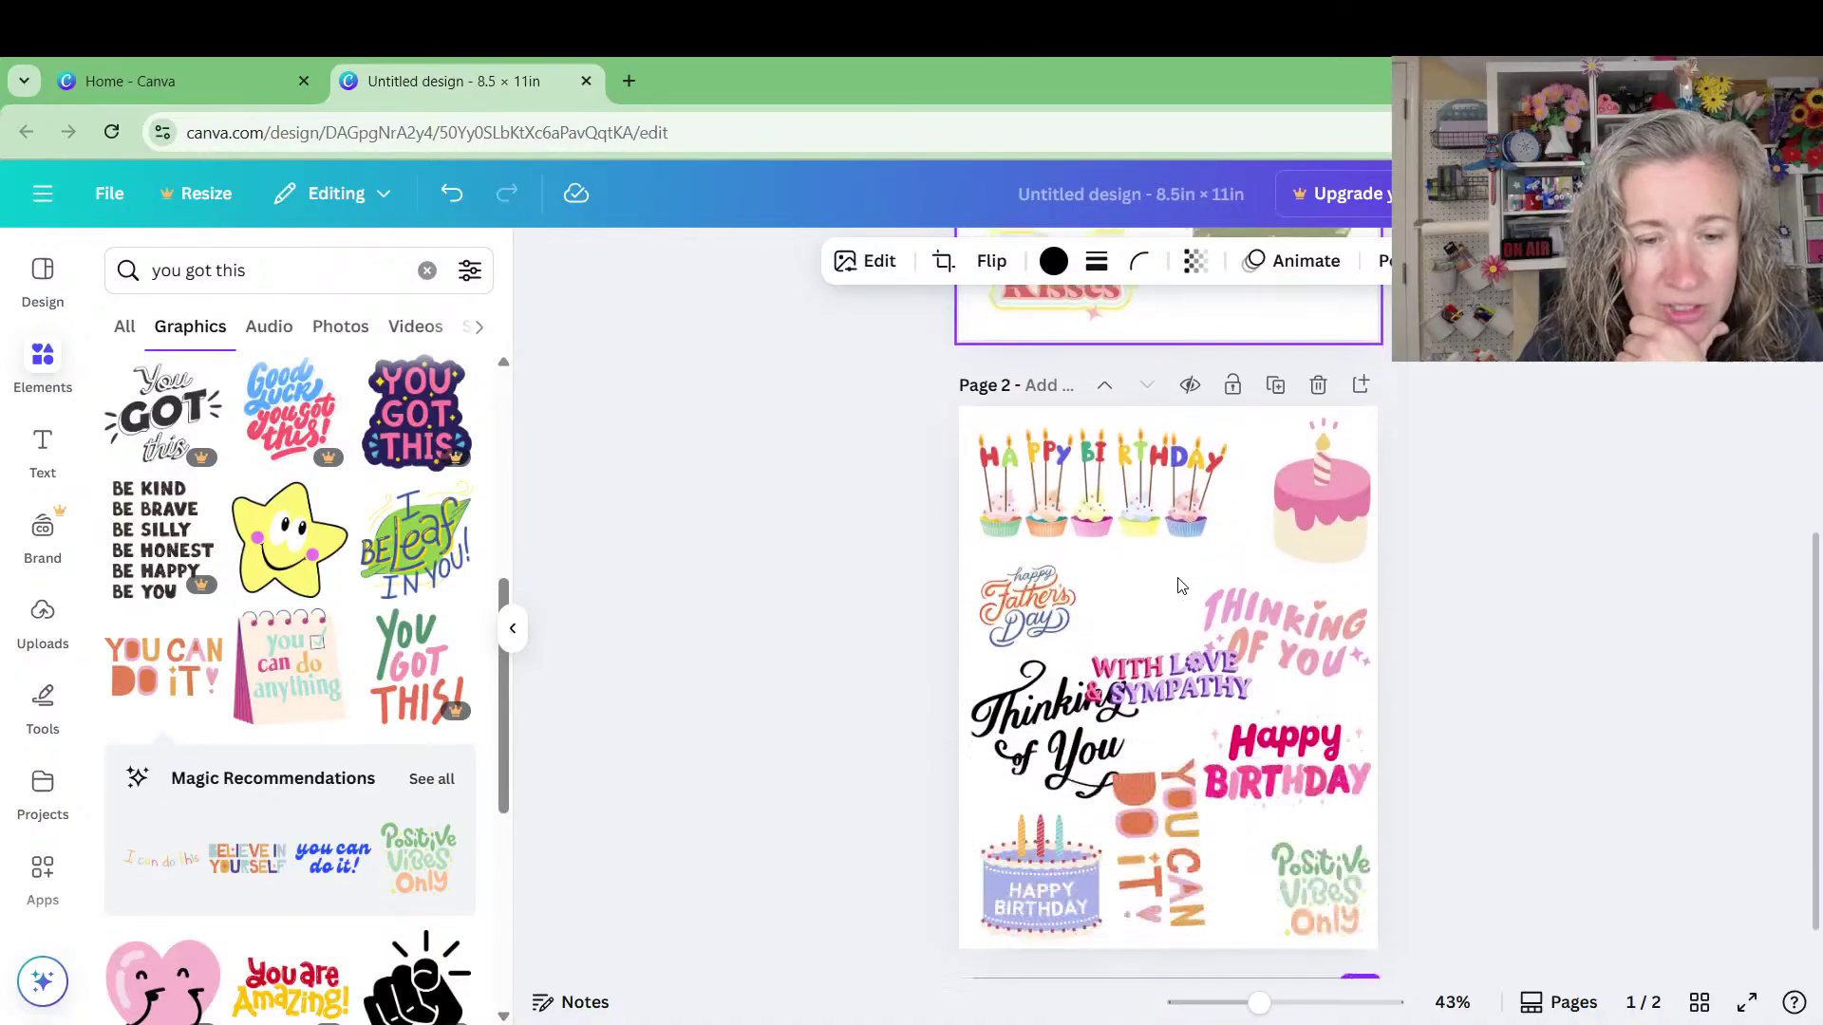
{"action": "left_click_drag", "start_coordinate": [1201, 613], "coordinate": [1160, 525]}
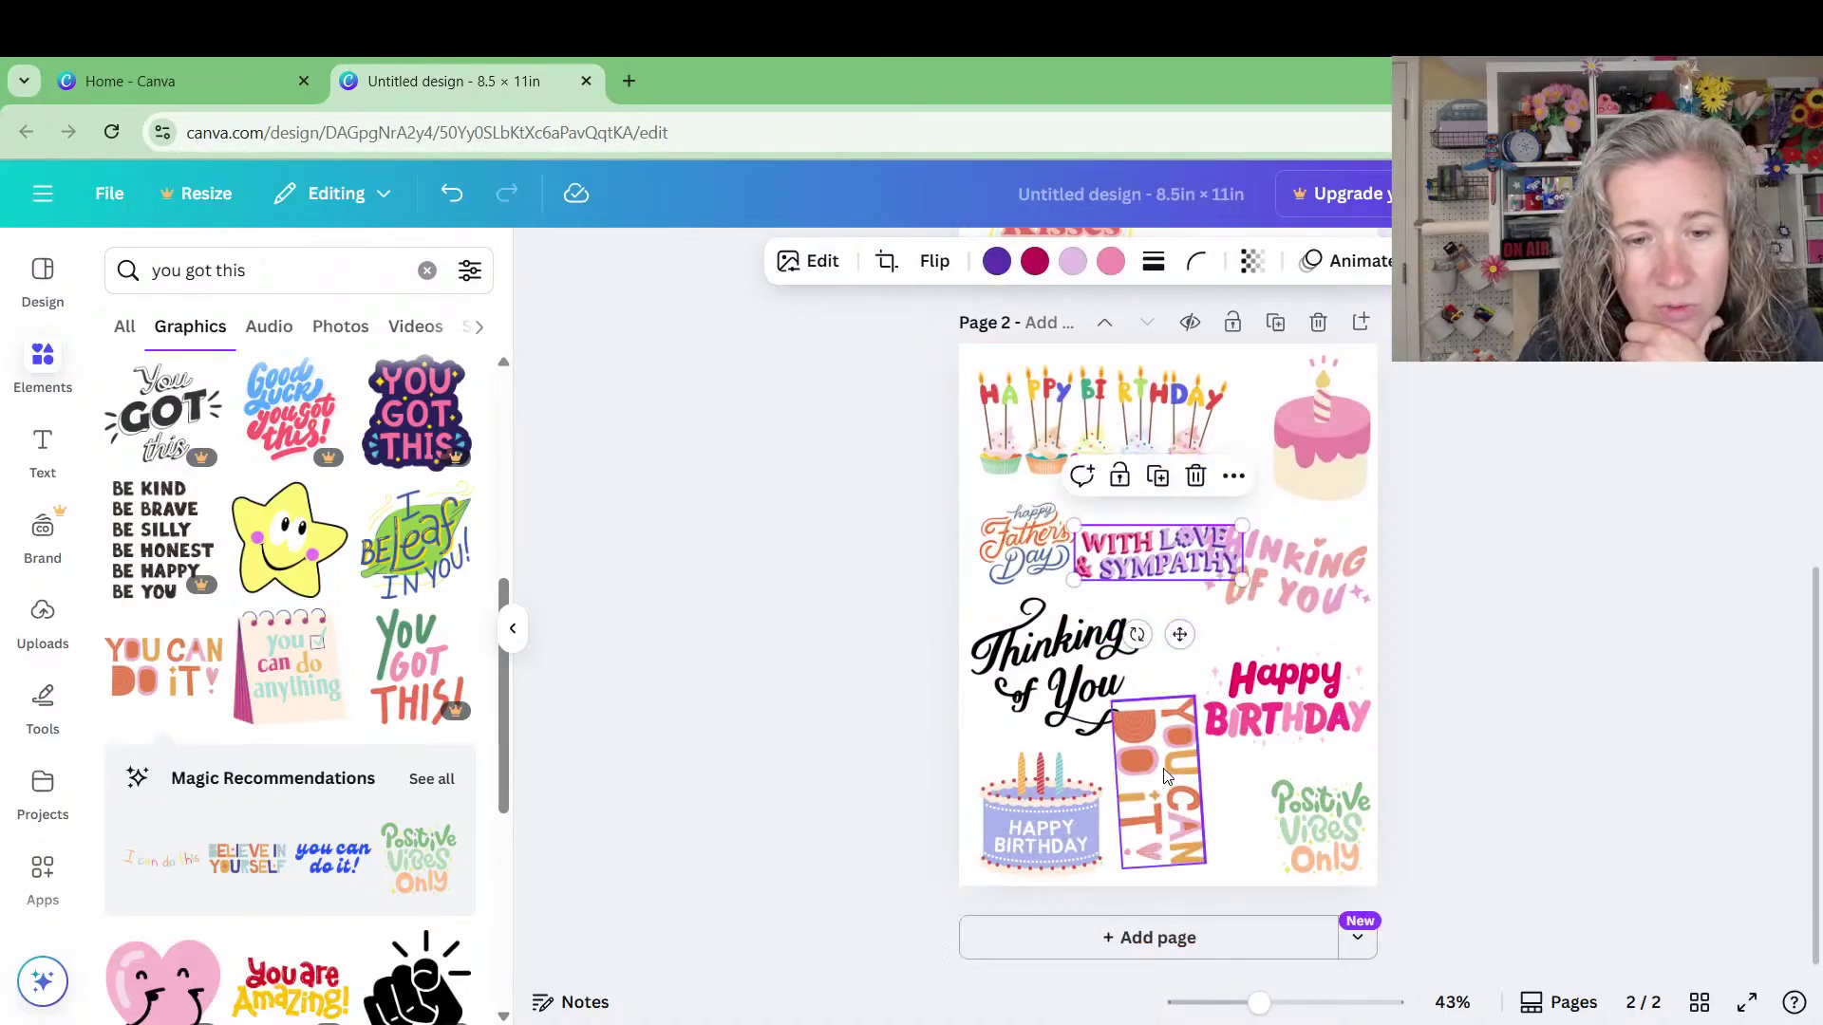
{"action": "left_click_drag", "start_coordinate": [1162, 782], "coordinate": [1147, 789]}
{"action": "left_click", "coordinate": [1314, 598]}
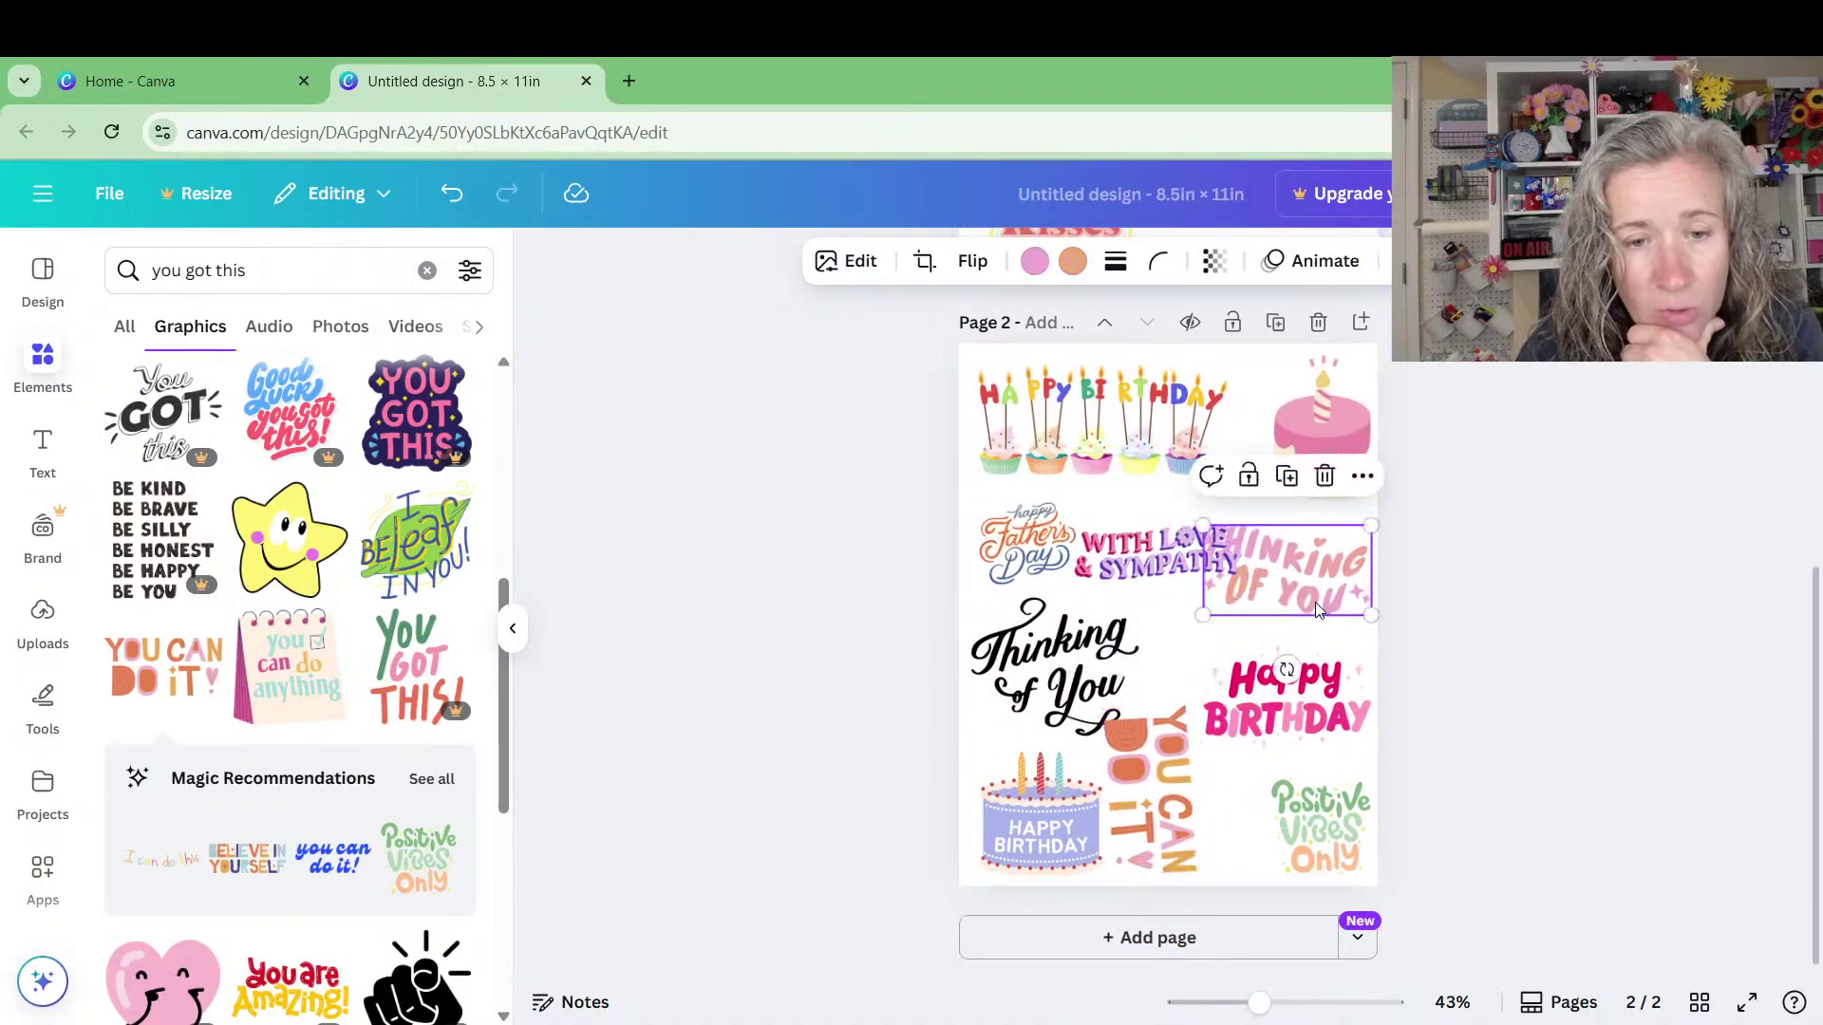
{"action": "left_click", "coordinate": [1025, 543]}
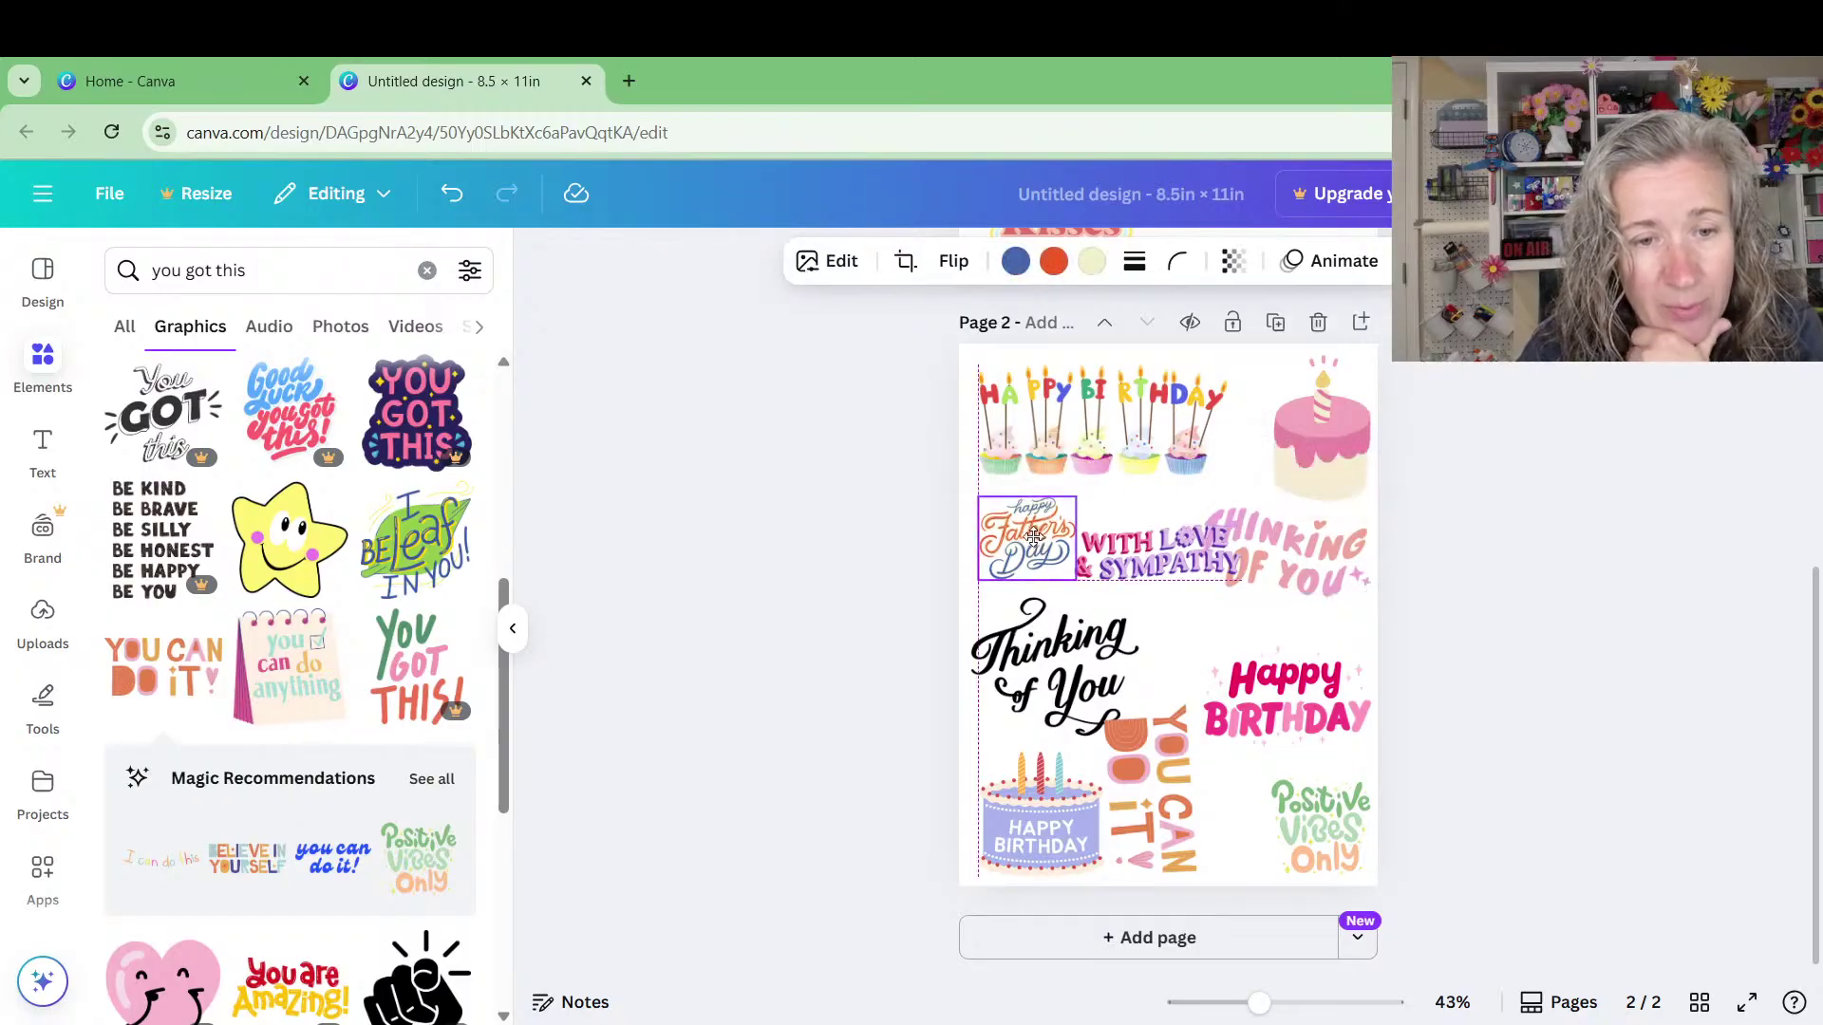
Move the orange and blue Father's Day script from page 2 to page 1, between You got this! and the slightly shifted oval badge
{"action": "scroll", "coordinate": [1130, 615], "scroll_direction": "up", "scroll_amount": 4}
{"action": "scroll", "coordinate": [1129, 615], "scroll_direction": "up", "scroll_amount": 3}
{"action": "scroll", "coordinate": [1140, 549], "scroll_direction": "down", "scroll_amount": 1}
{"action": "left_click", "coordinate": [1139, 549]}
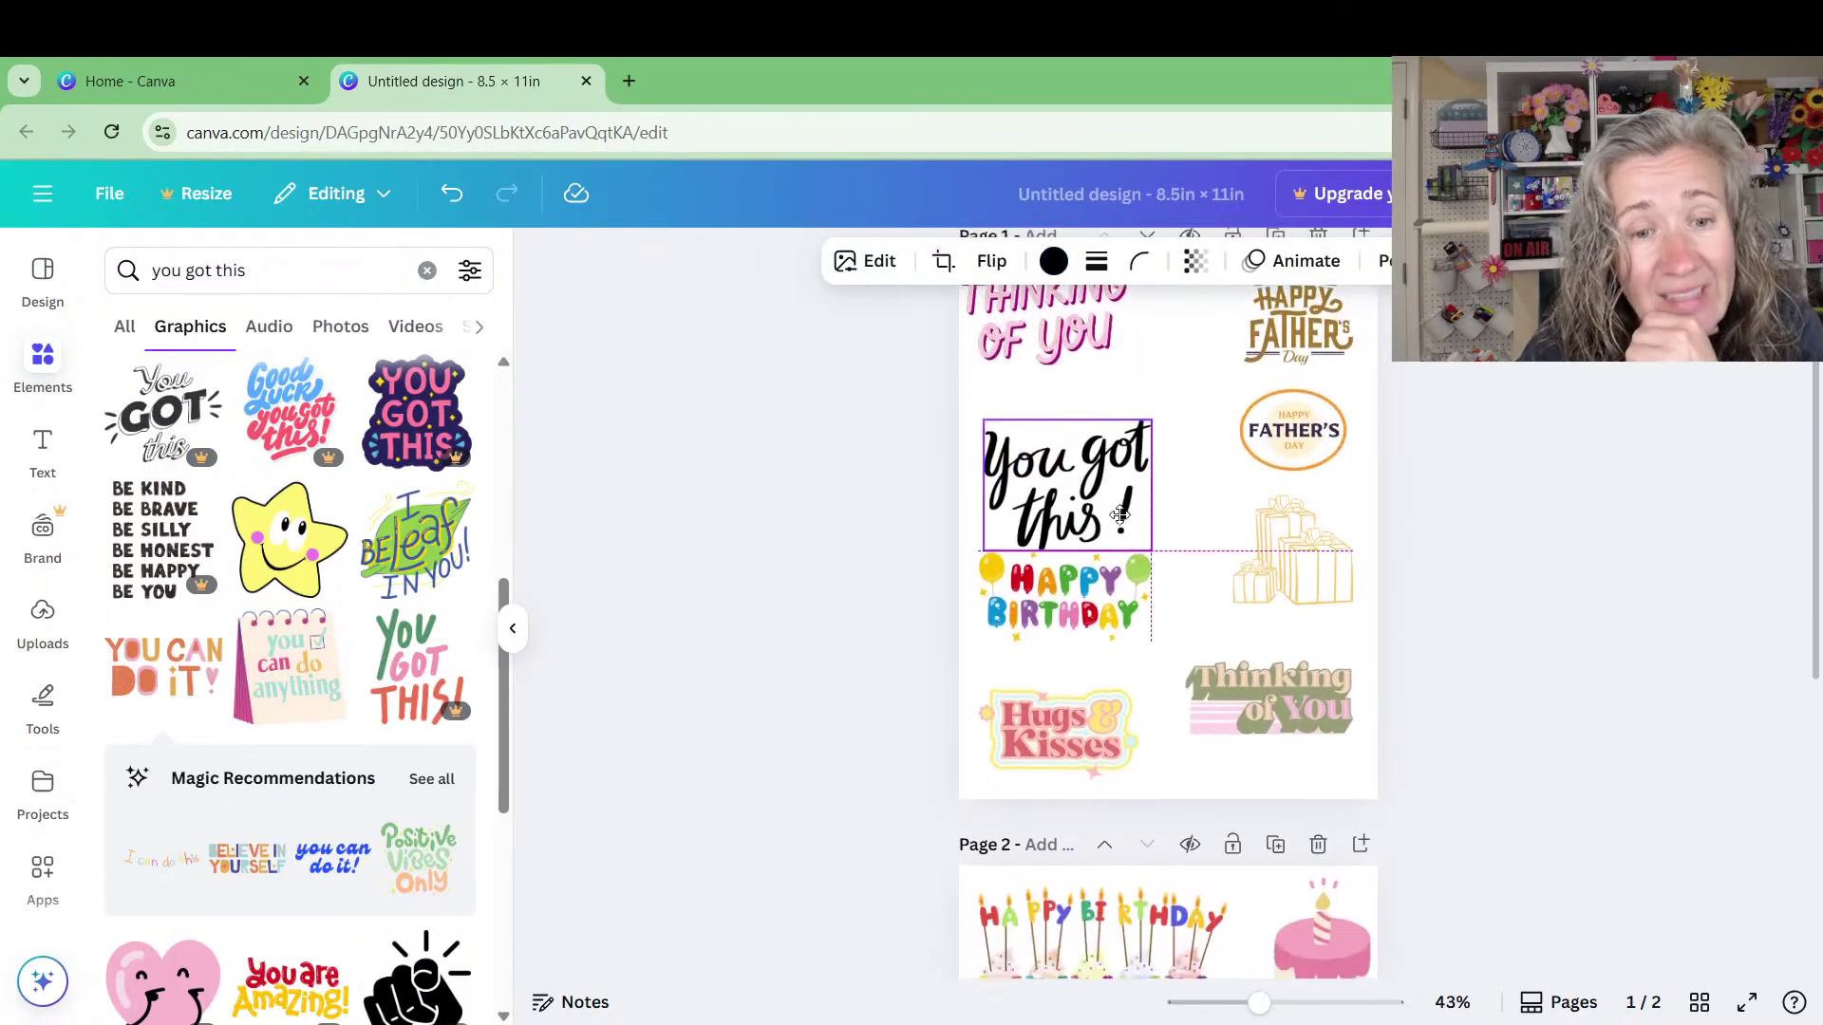
{"action": "scroll", "coordinate": [1135, 539], "scroll_direction": "down", "scroll_amount": 4}
{"action": "left_click_drag", "start_coordinate": [1021, 708], "coordinate": [1160, 653]}
{"action": "scroll", "coordinate": [1160, 653], "scroll_direction": "up", "scroll_amount": 2}
{"action": "left_click_drag", "start_coordinate": [1160, 764], "coordinate": [1181, 558]}
{"action": "left_click", "coordinate": [1063, 667]}
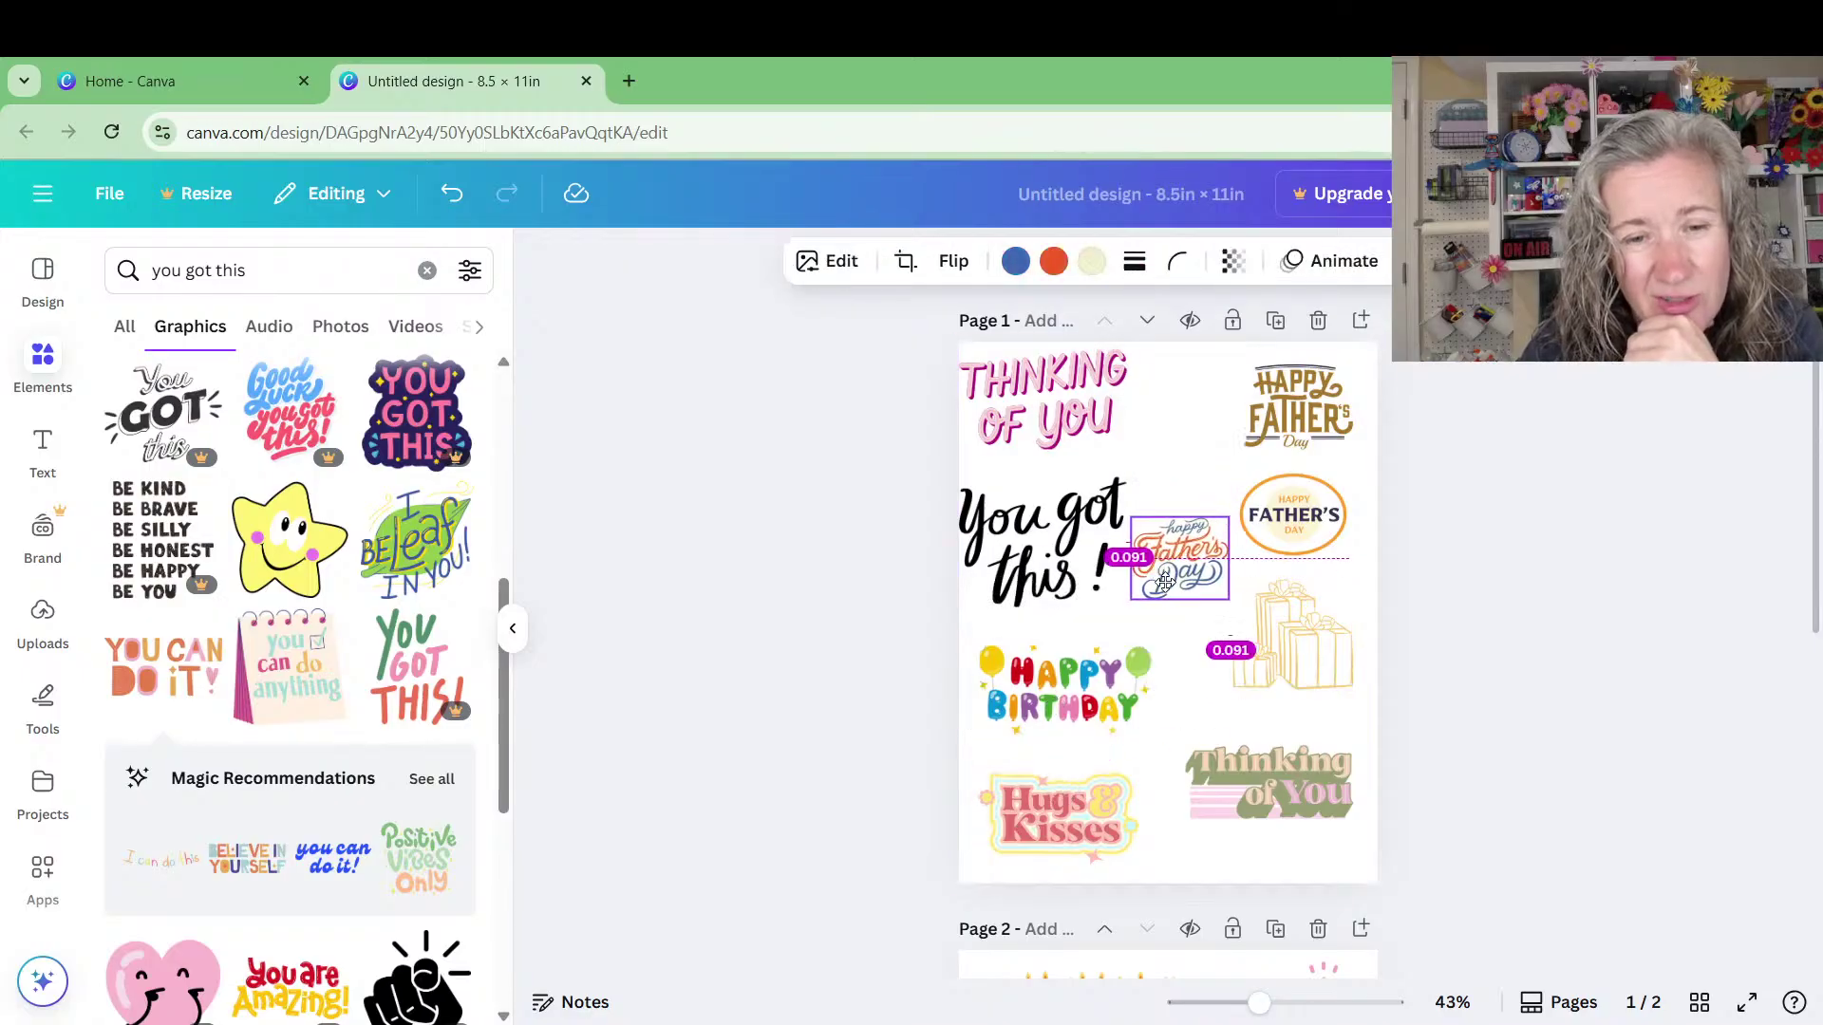
{"action": "left_click_drag", "start_coordinate": [1287, 517], "coordinate": [1295, 510]}
{"action": "left_click_drag", "start_coordinate": [1180, 560], "coordinate": [1189, 541]}
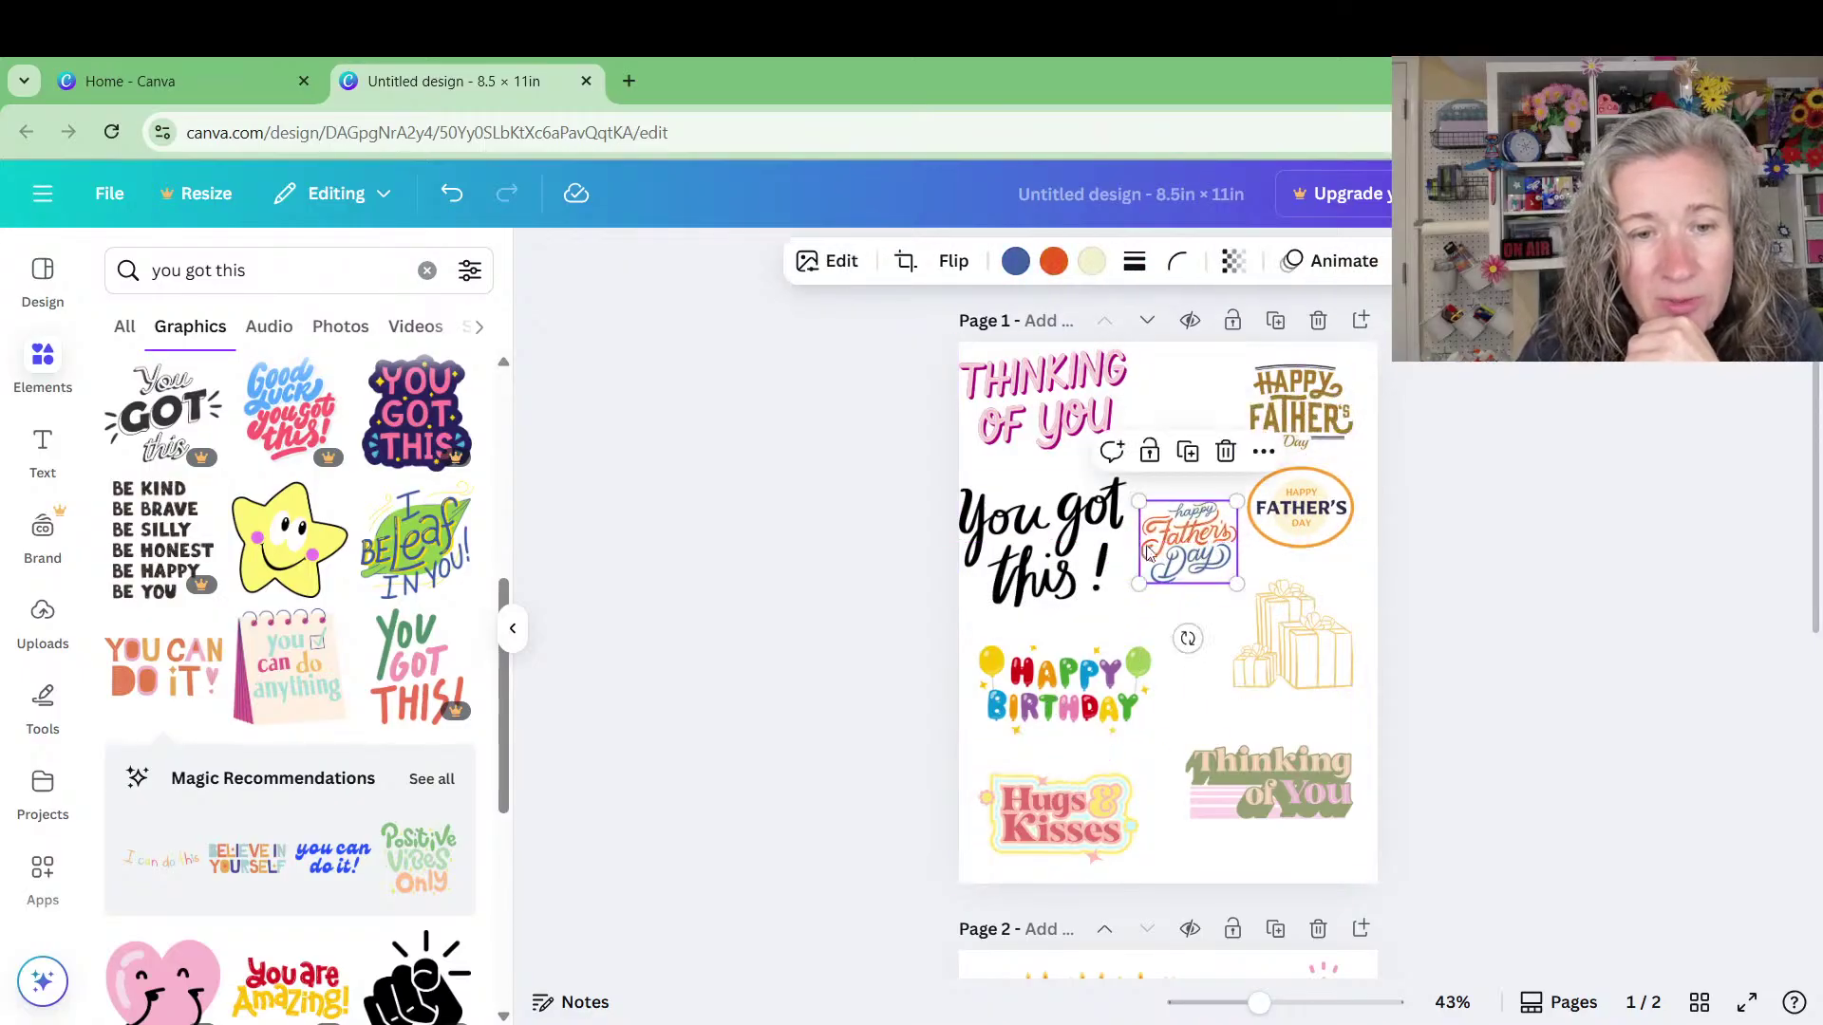
Shrink You got this! on page 1 to about 2.9 × 2.2 in and align it beside the Father's Day script
{"action": "left_click", "coordinate": [1101, 513]}
{"action": "left_click_drag", "start_coordinate": [1123, 479], "coordinate": [1118, 489]}
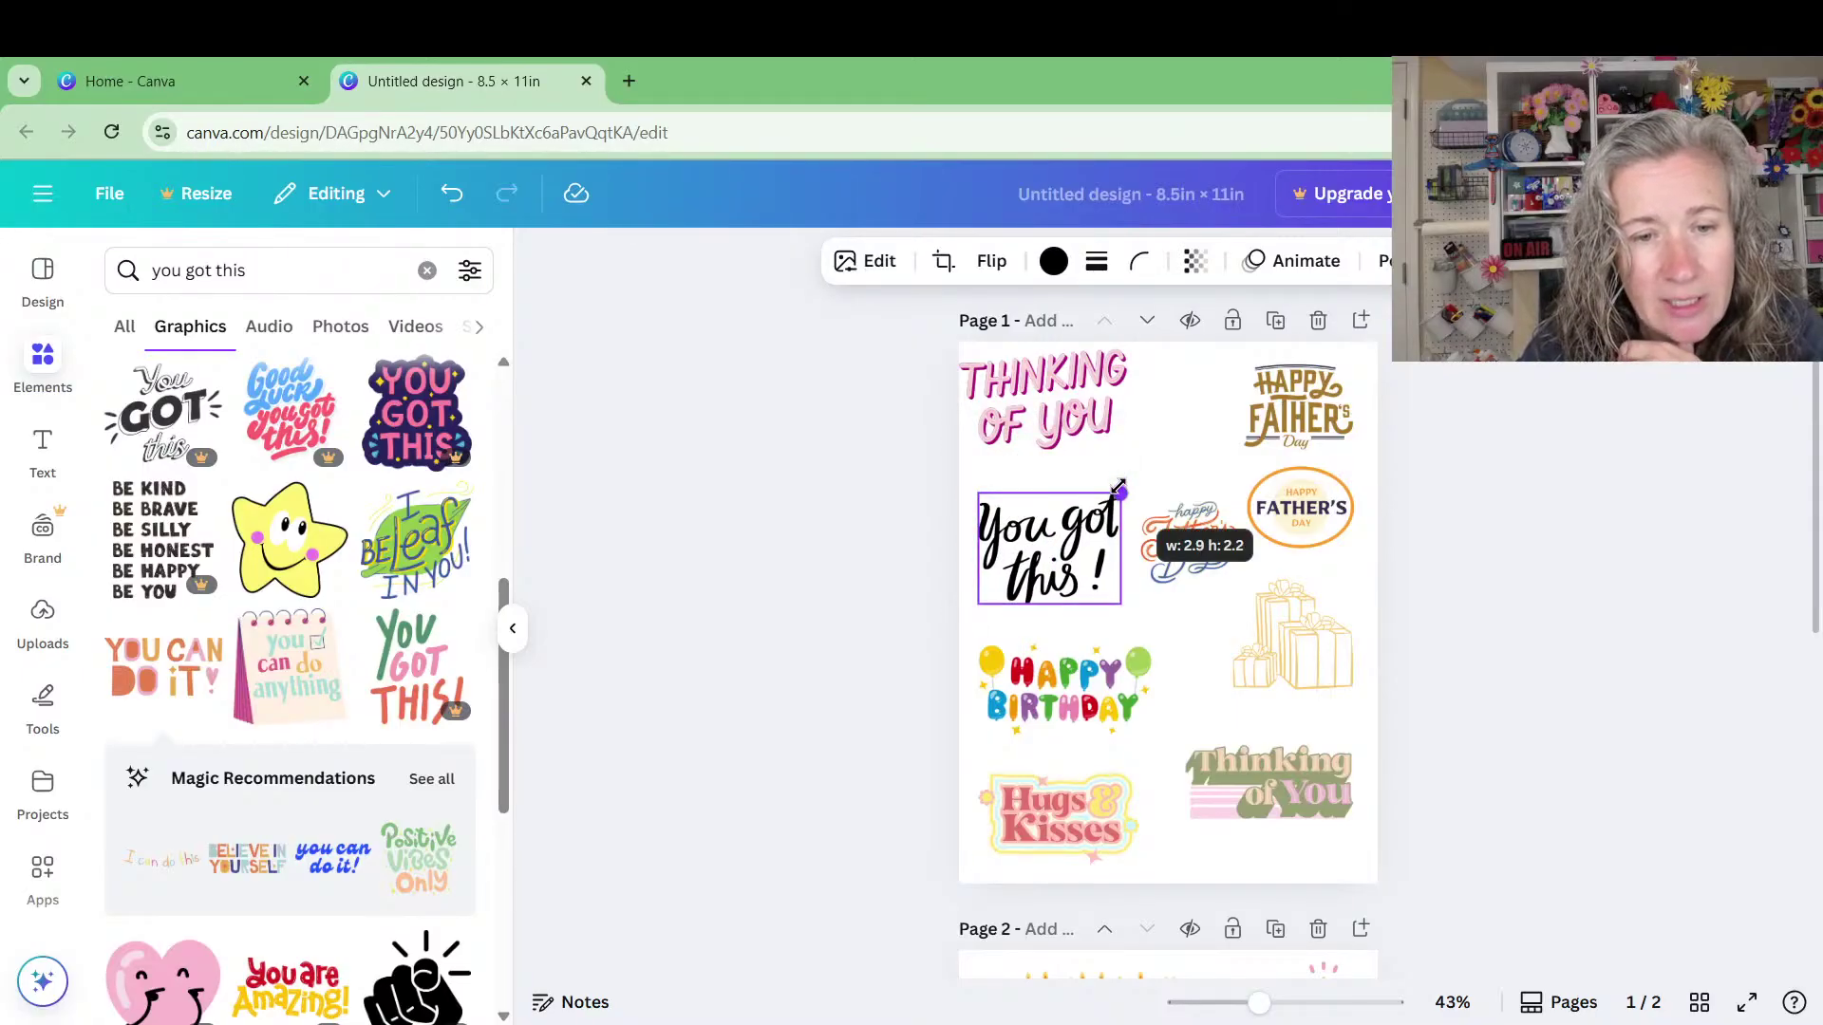
{"action": "left_click_drag", "start_coordinate": [1118, 489], "coordinate": [1120, 487]}
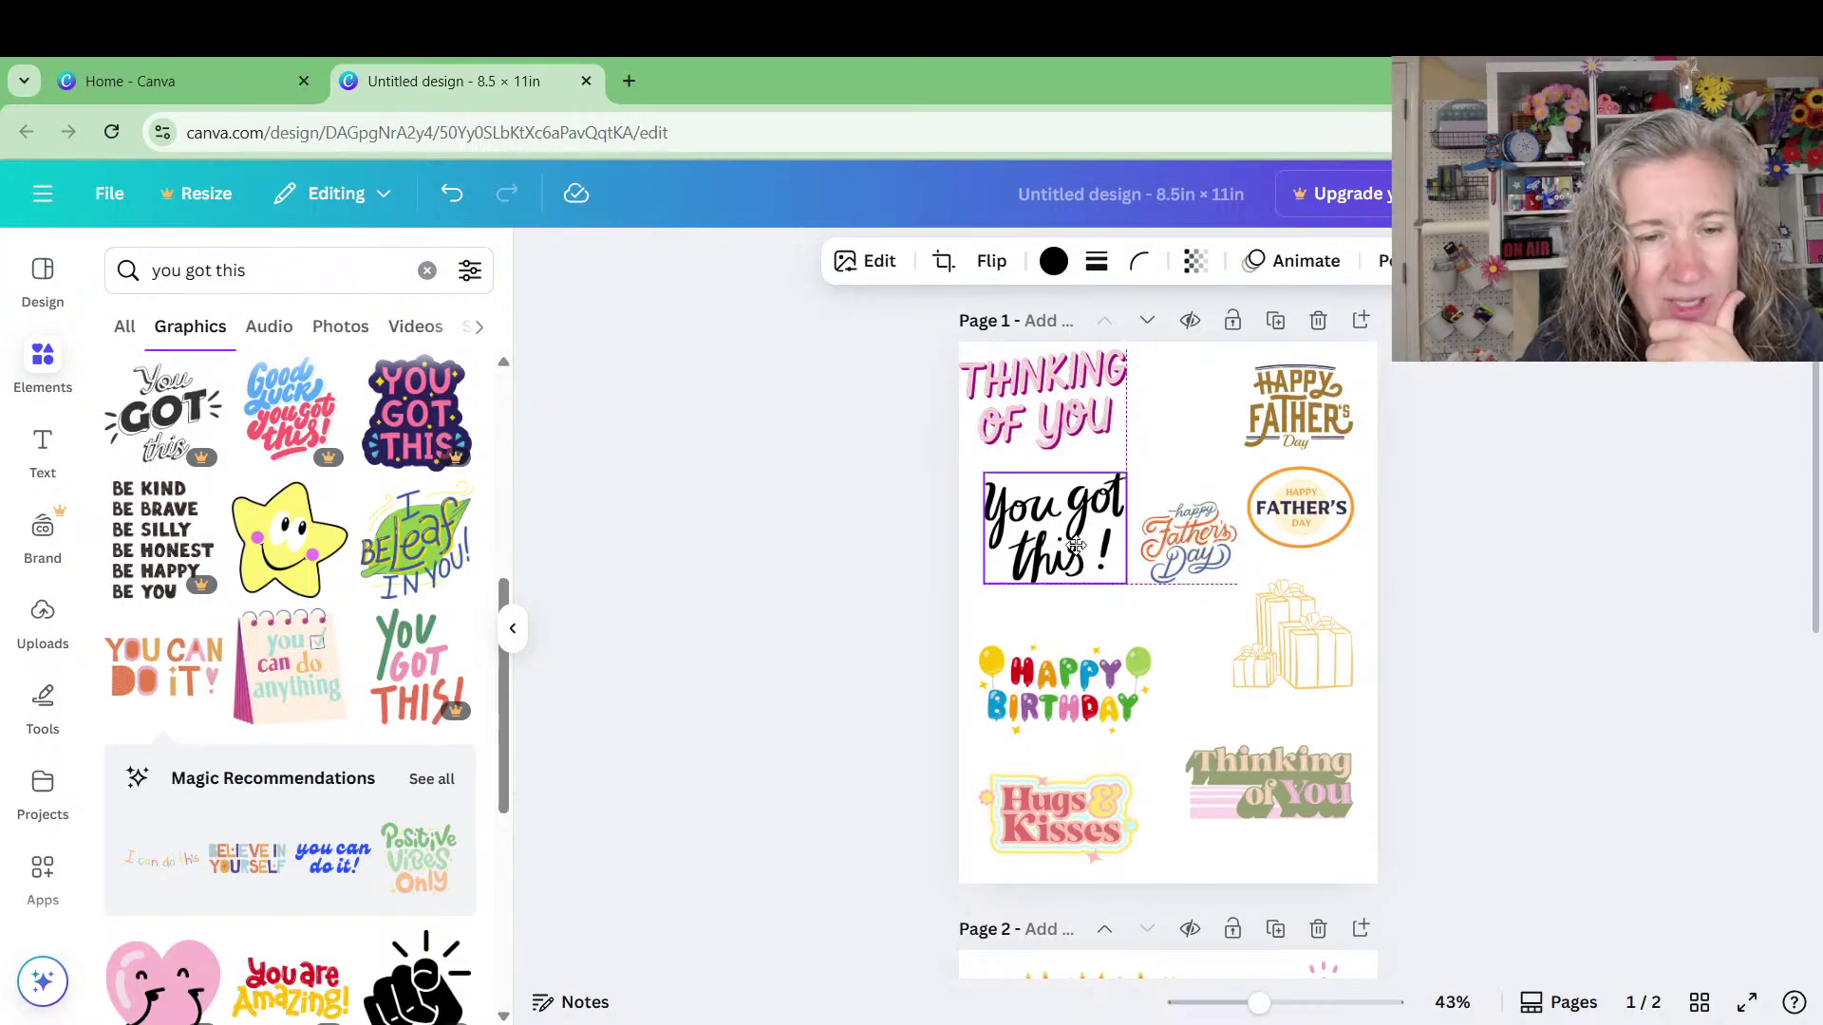
Recolor the pale pink part of the Thinking of You lettering at the top of page 1 to yellow from the document colors
{"action": "left_click", "coordinate": [1062, 375]}
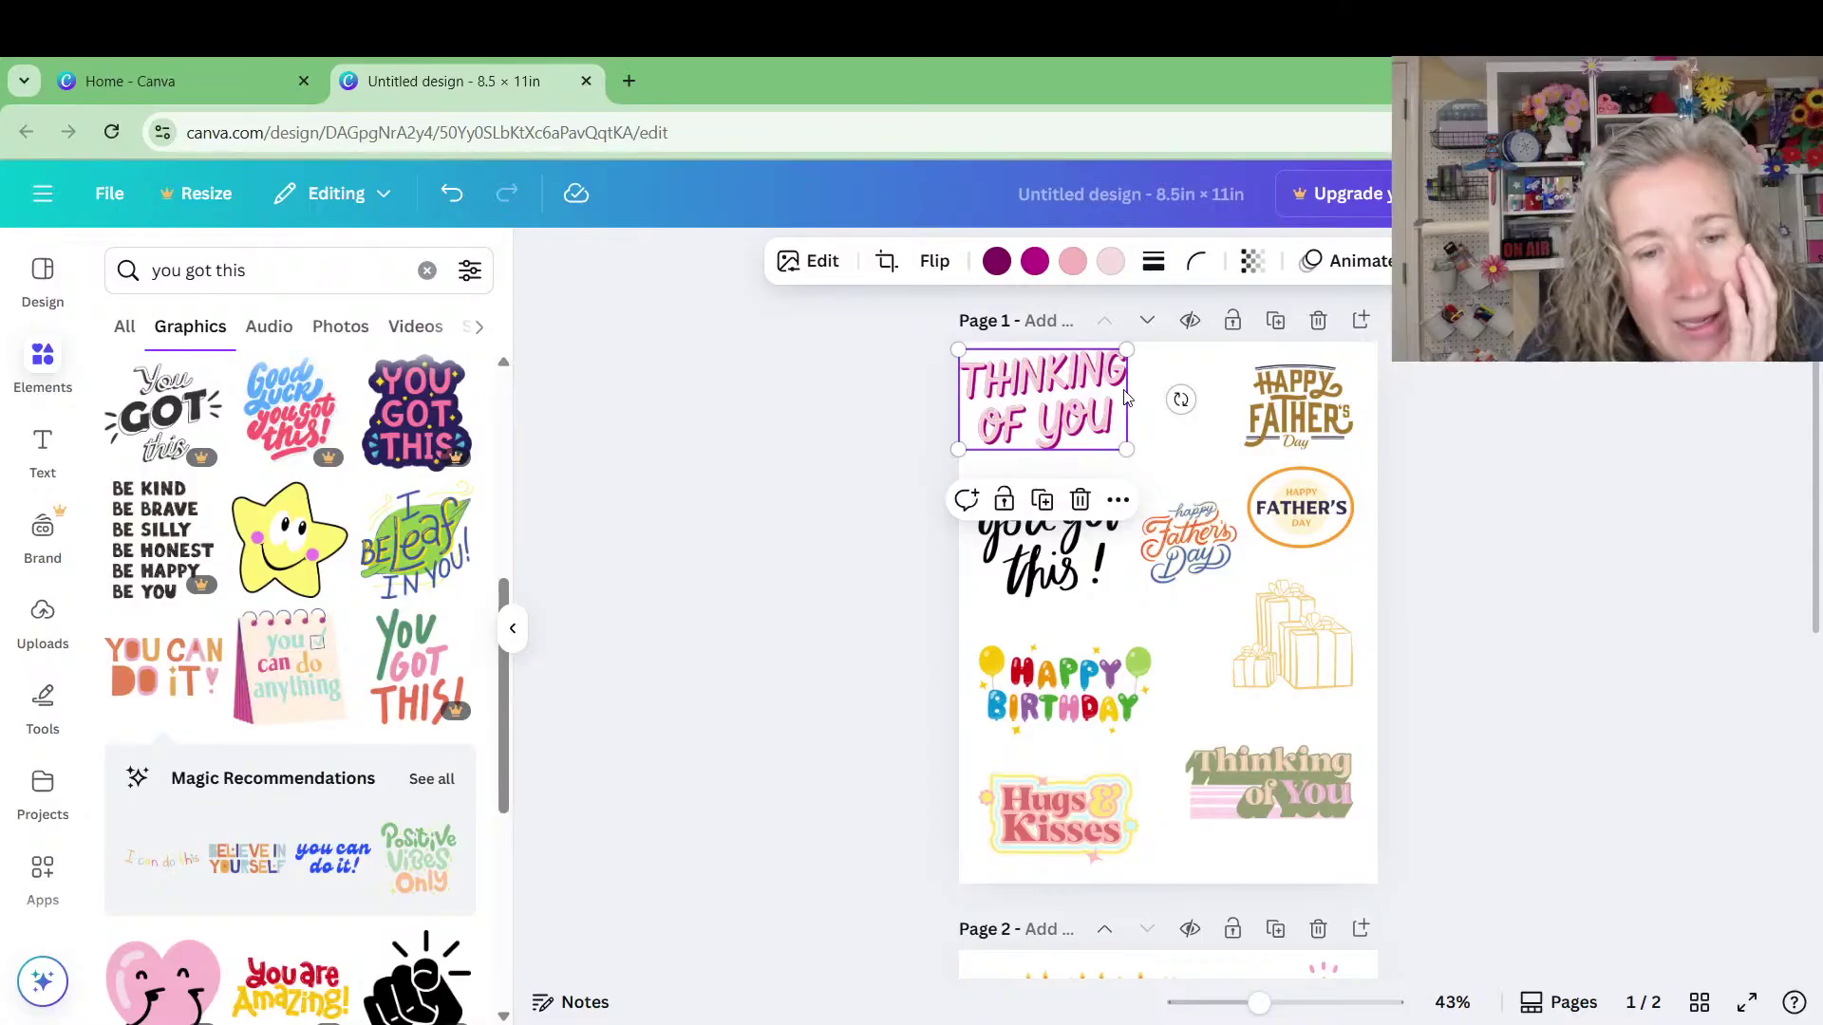
{"action": "left_click", "coordinate": [1110, 266]}
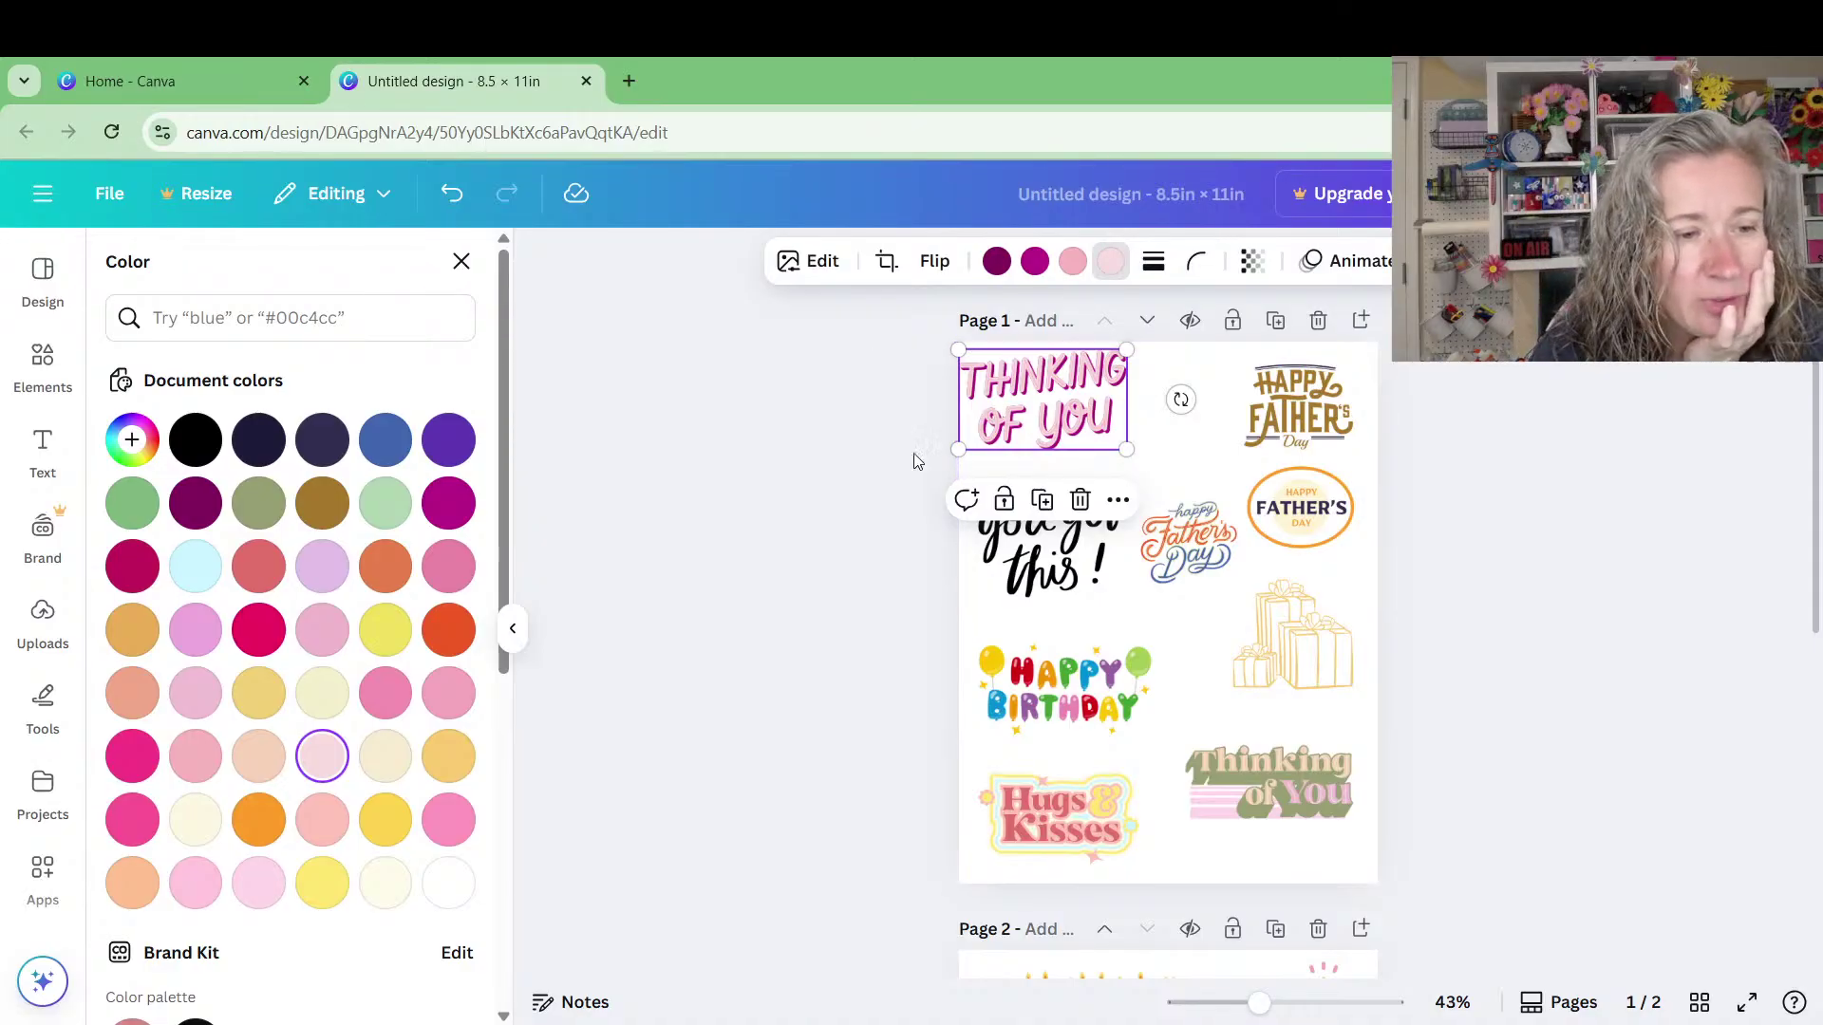
{"action": "left_click", "coordinate": [384, 630]}
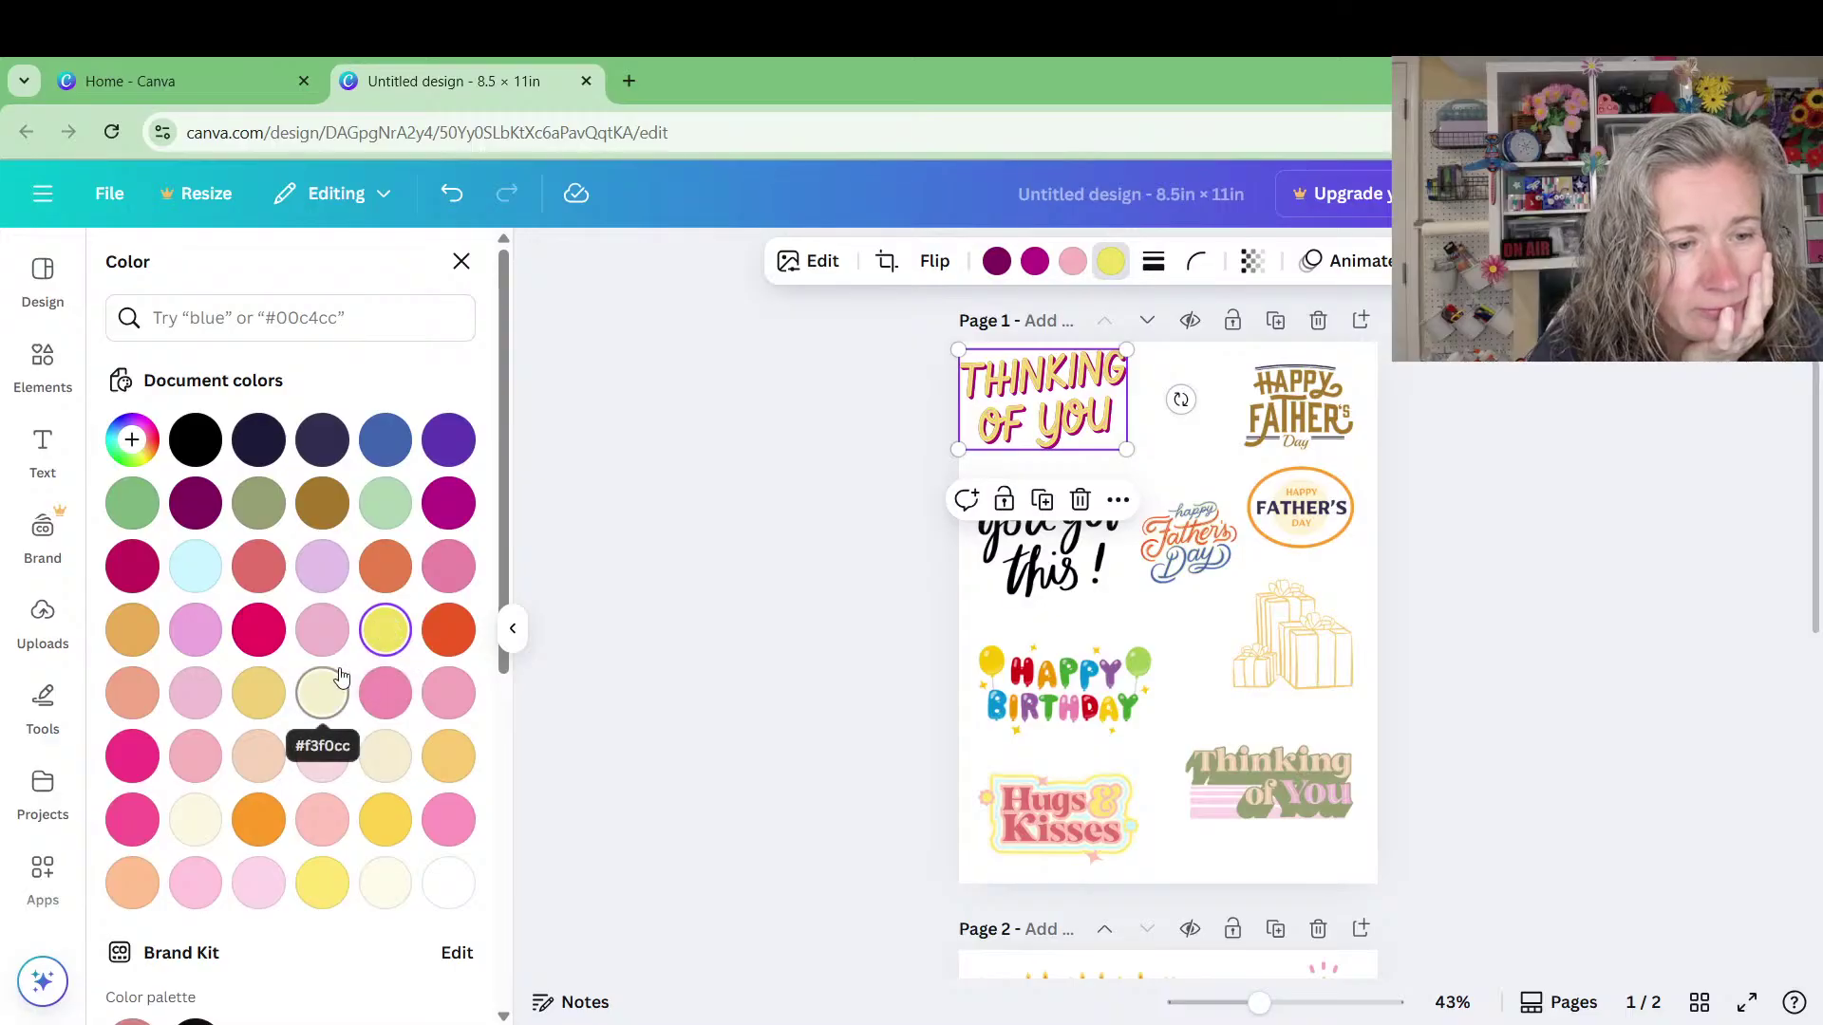
Recolor the top Thinking of You lettering's yellow to #f3f0cc, its pink to #f7ecd0 and its dark purple to blue #4065af
{"action": "left_click", "coordinate": [323, 693]}
{"action": "left_click", "coordinate": [1072, 261]}
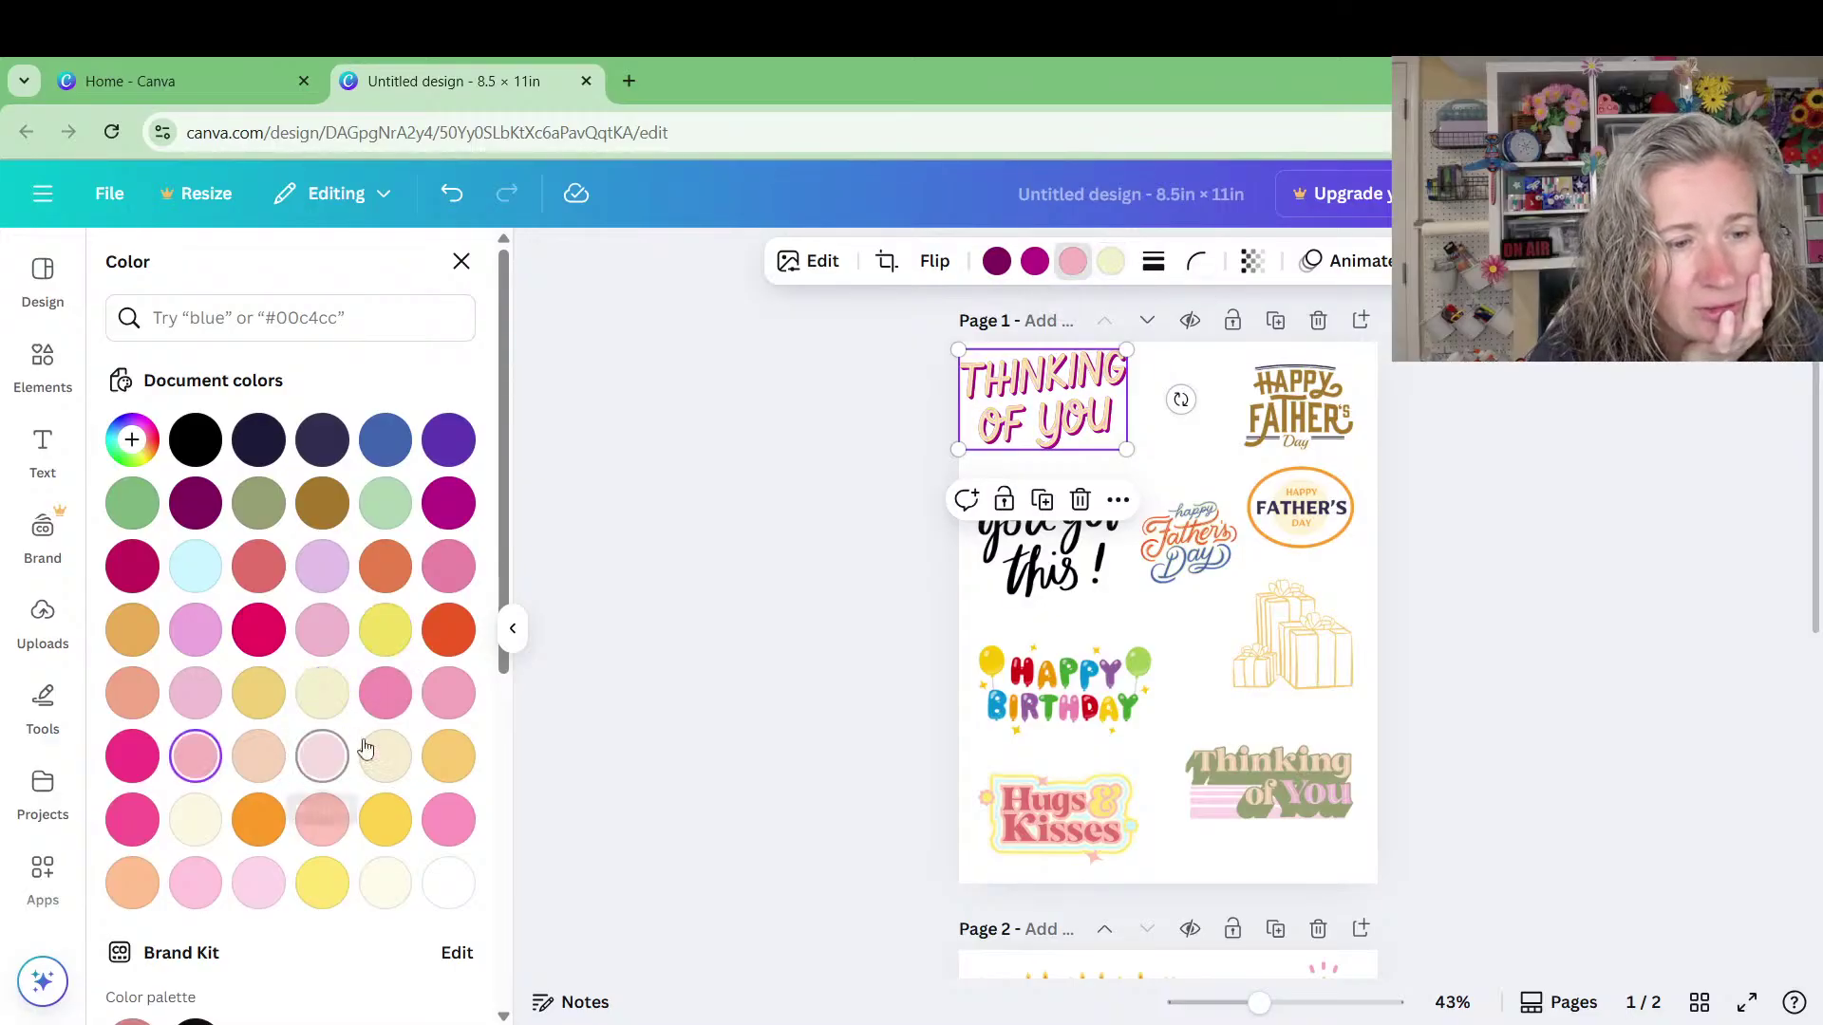
{"action": "left_click", "coordinate": [389, 760]}
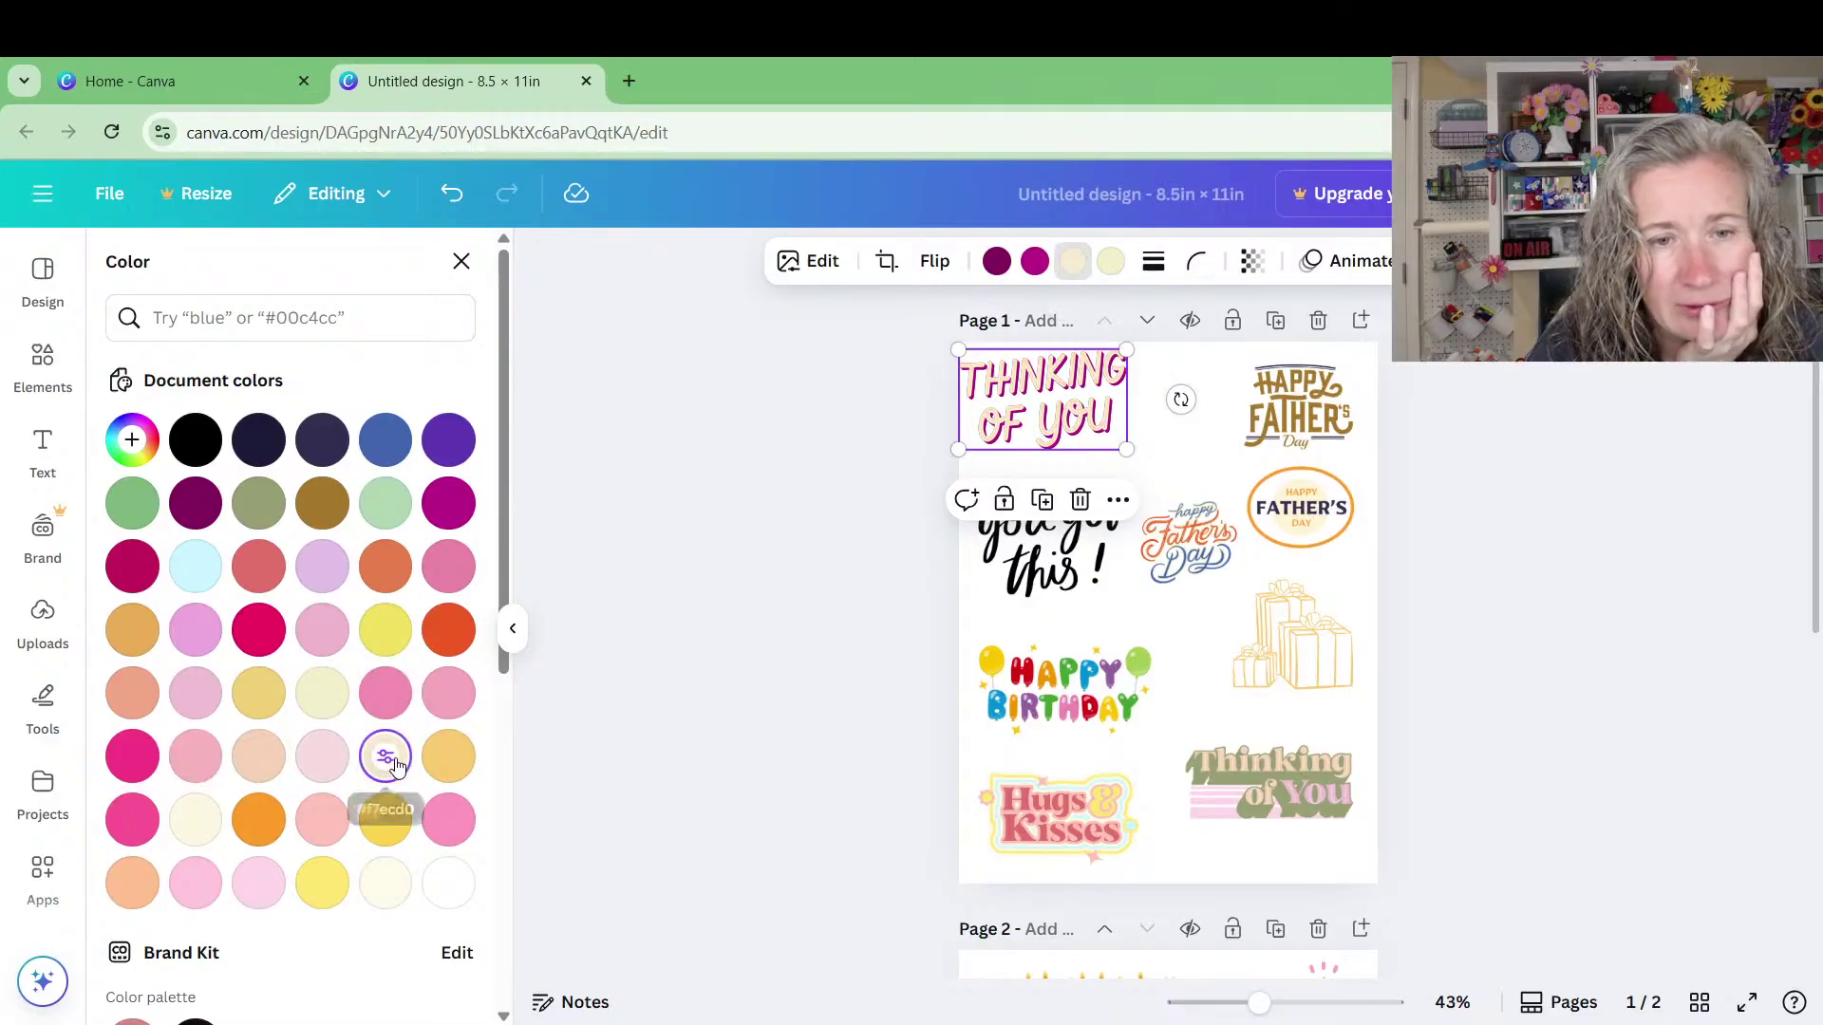
{"action": "left_click", "coordinate": [1009, 267]}
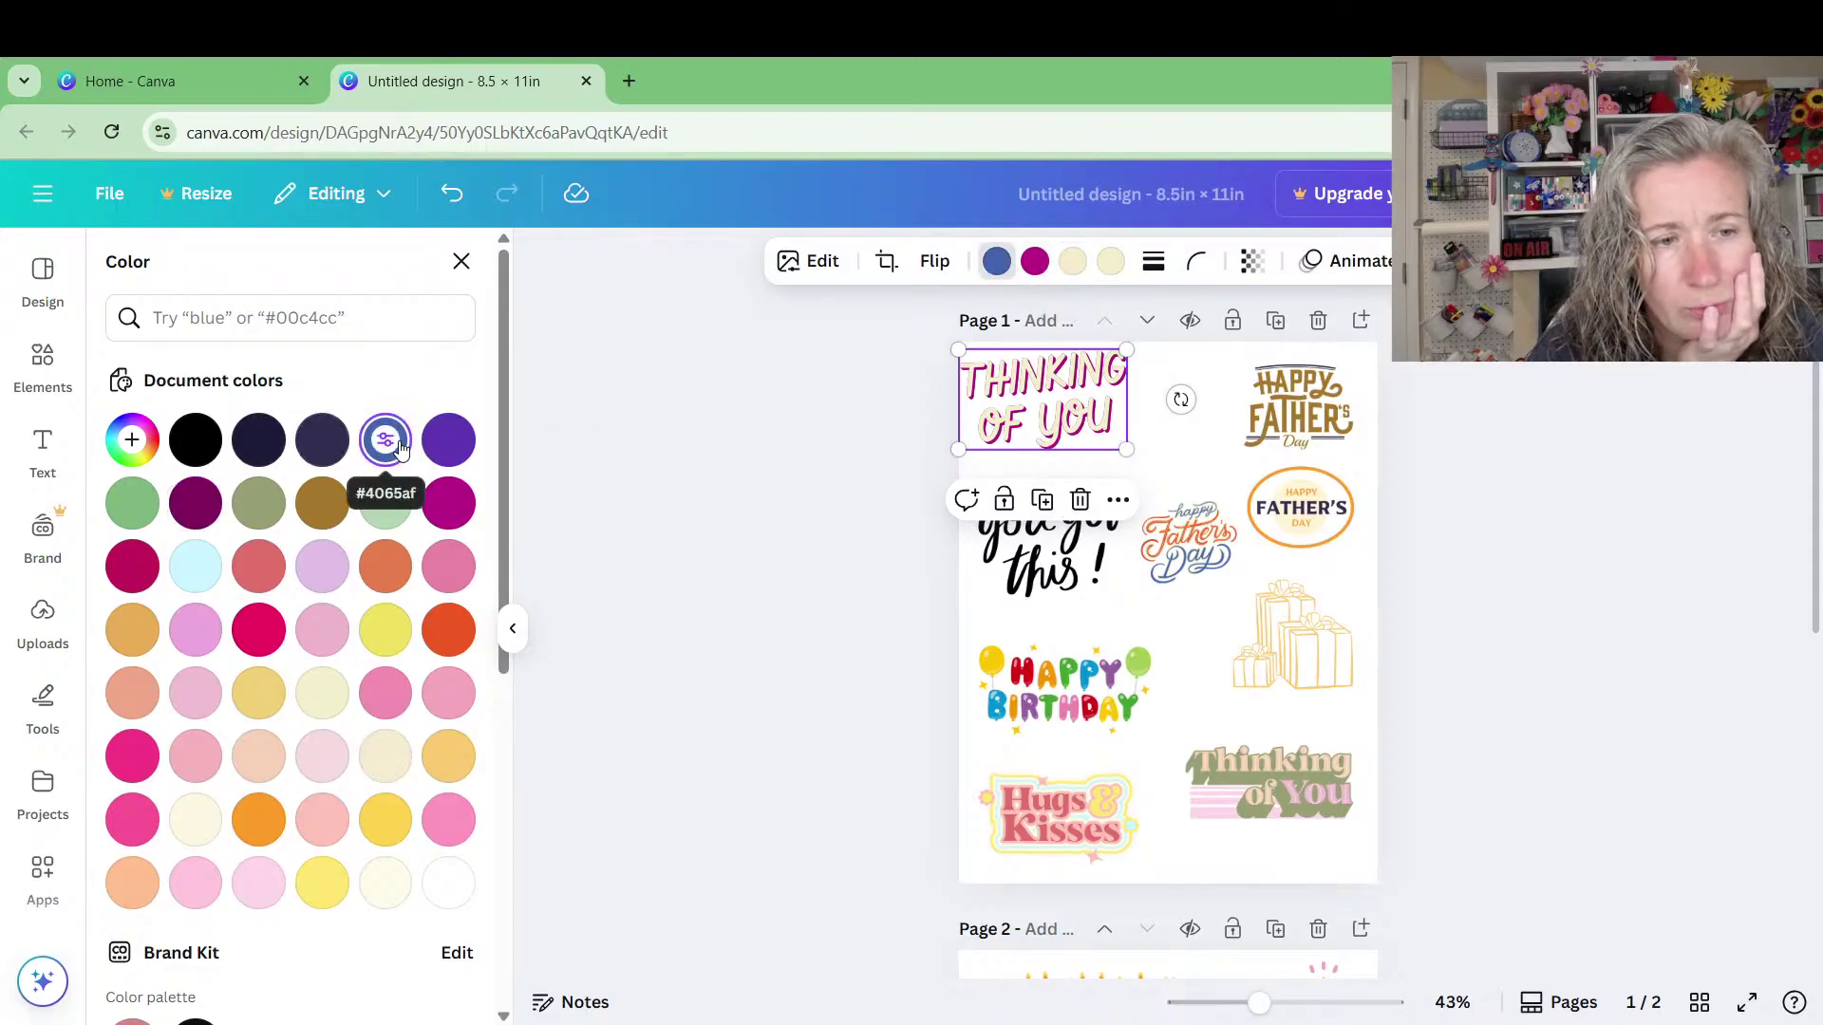
{"action": "left_click", "coordinate": [1187, 448]}
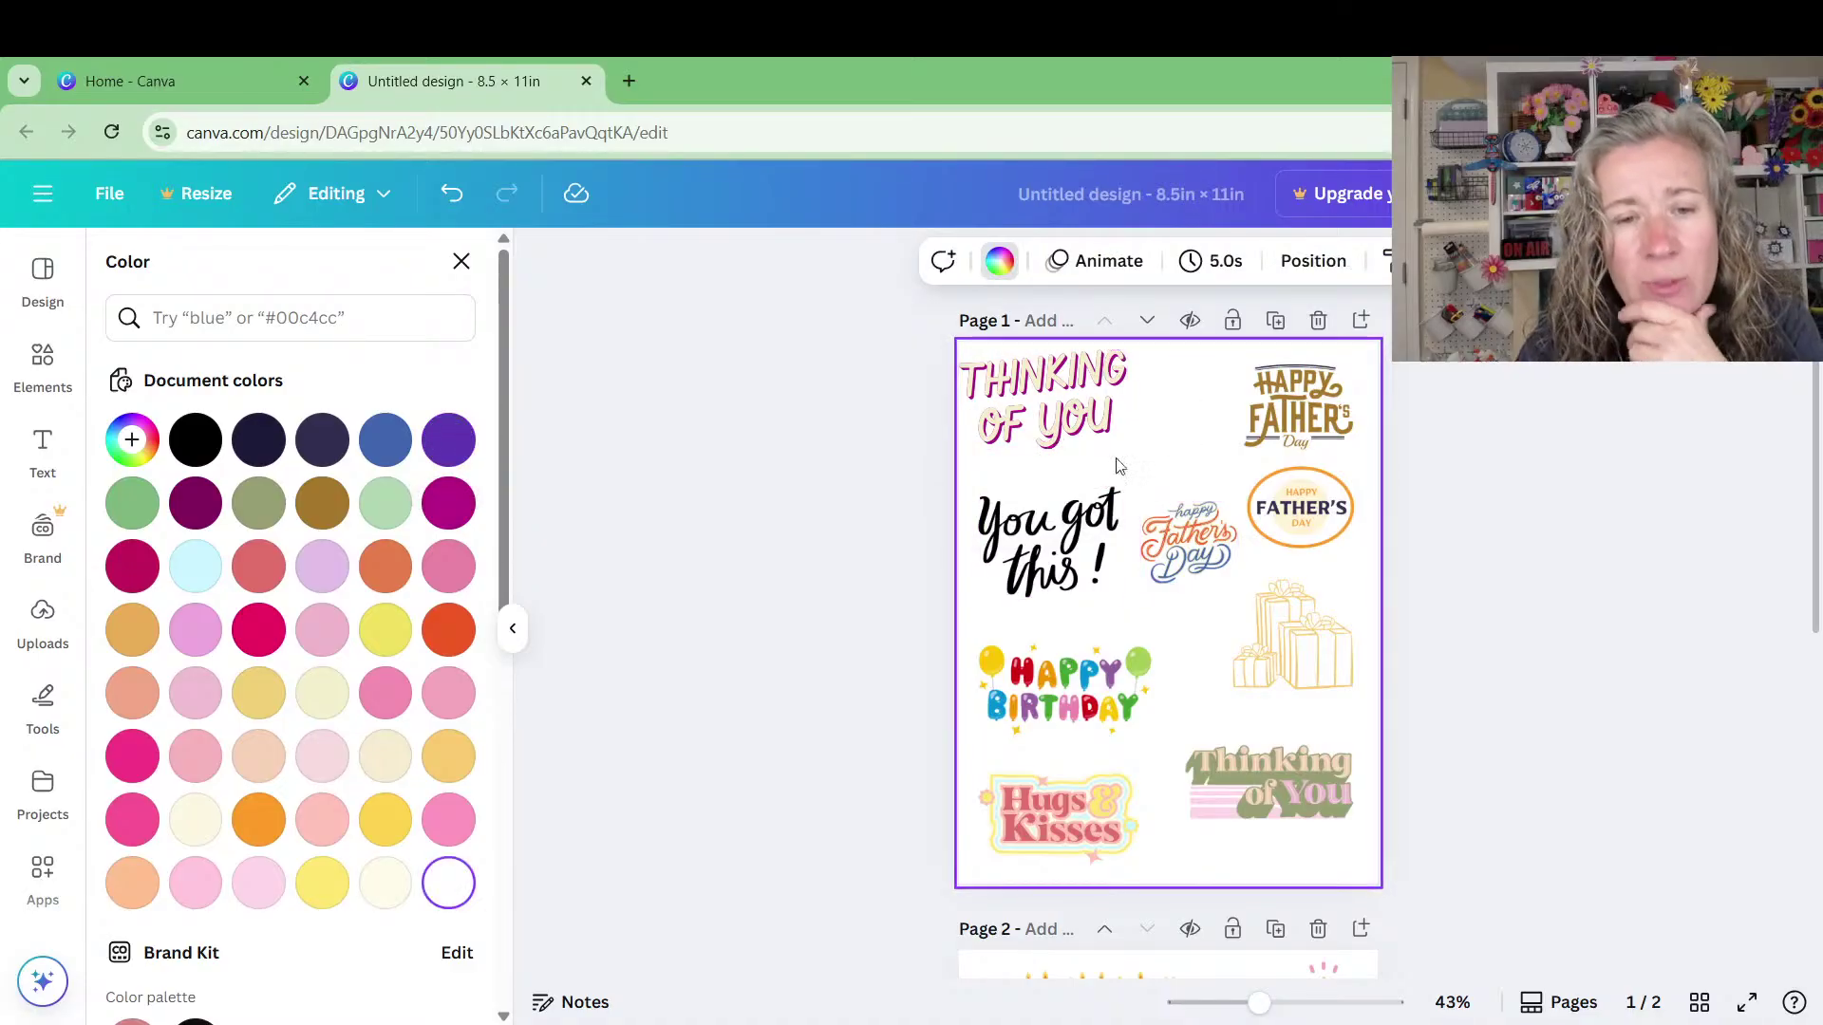
Recolor the red lettering of the Hugs & Kisses graphic on page 1 to blue from the document colors
{"action": "left_click", "coordinate": [1186, 532]}
{"action": "scroll", "coordinate": [1177, 589], "scroll_direction": "down", "scroll_amount": 4}
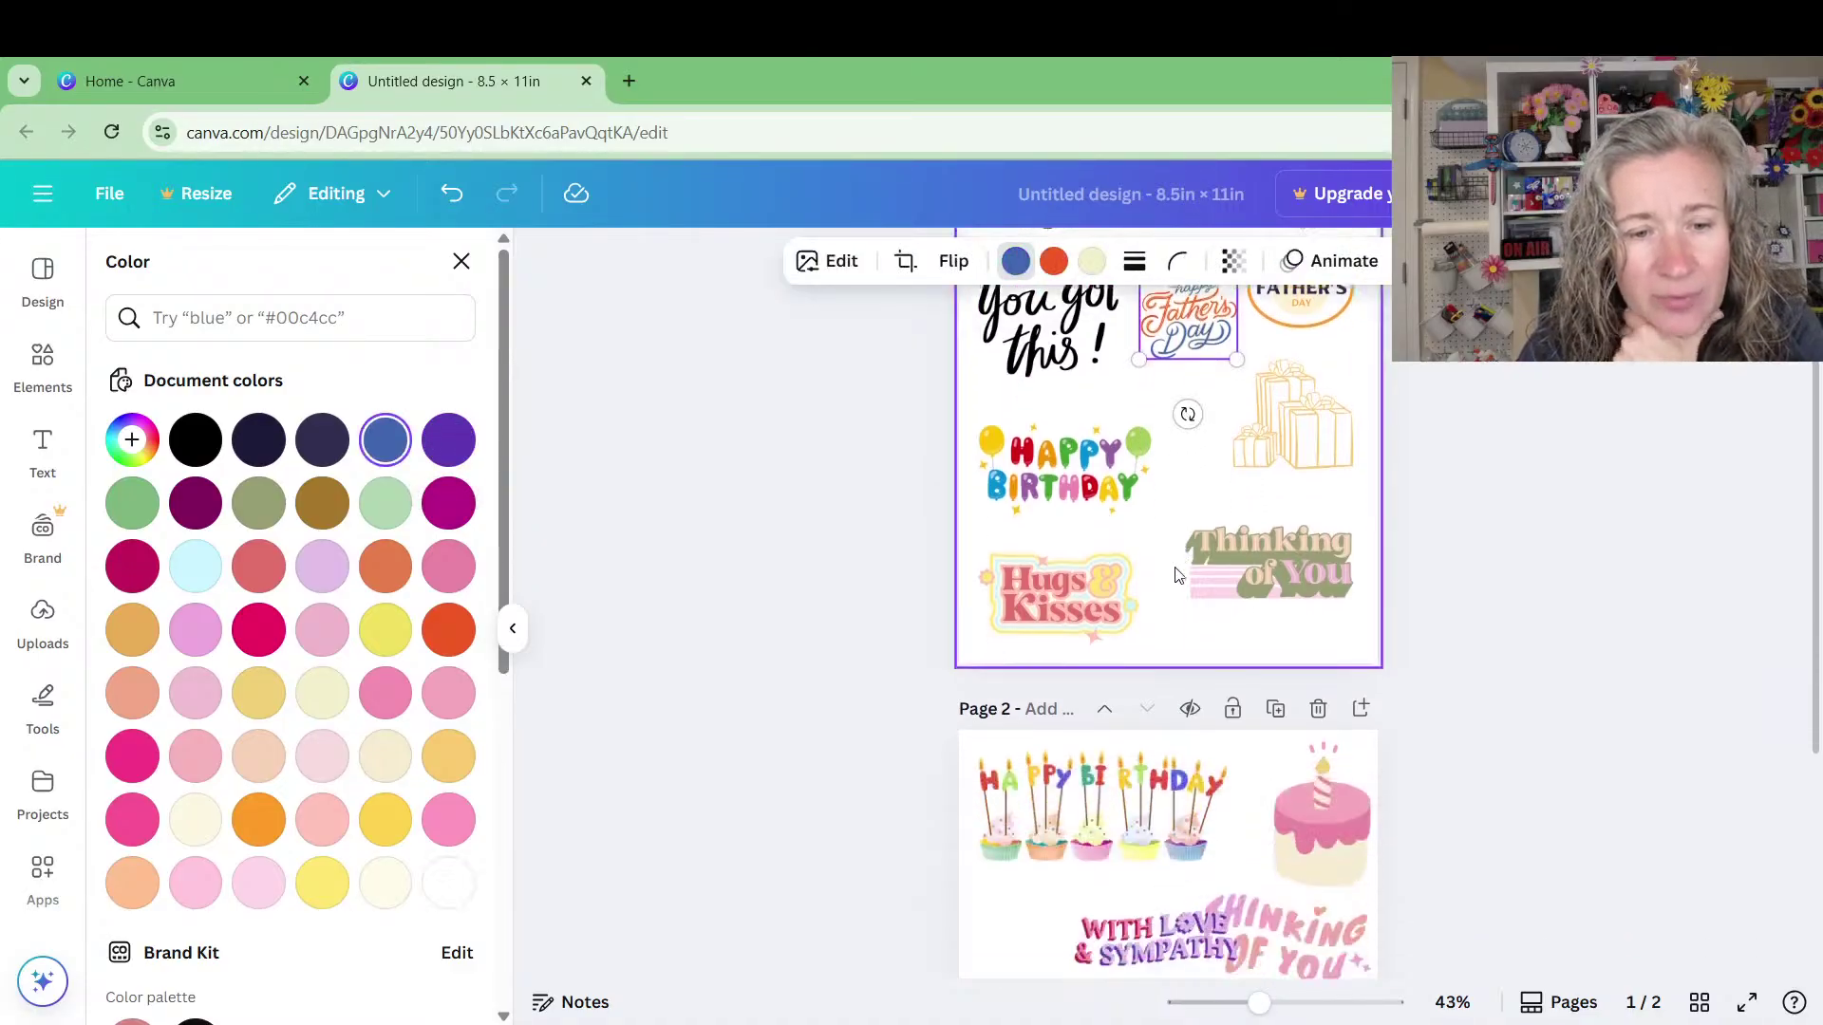
{"action": "left_click", "coordinate": [1052, 452]}
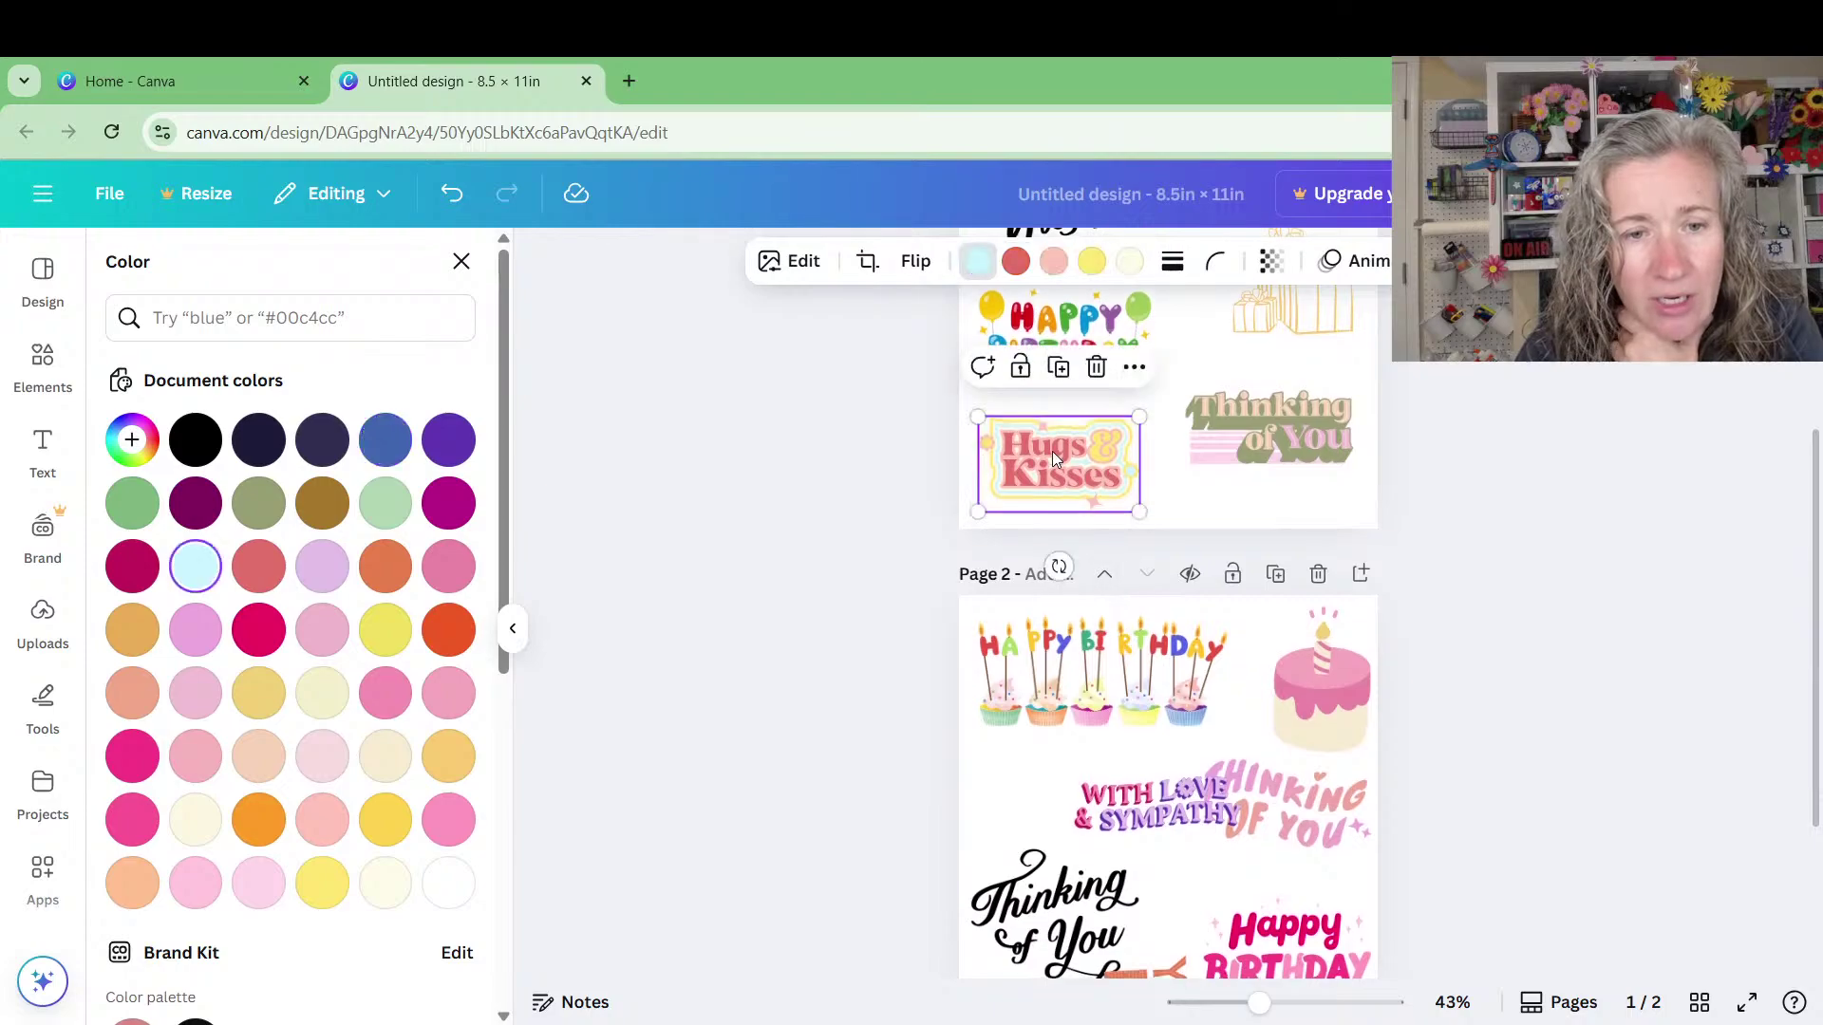
{"action": "left_click", "coordinate": [1026, 271]}
{"action": "left_click", "coordinate": [399, 441]}
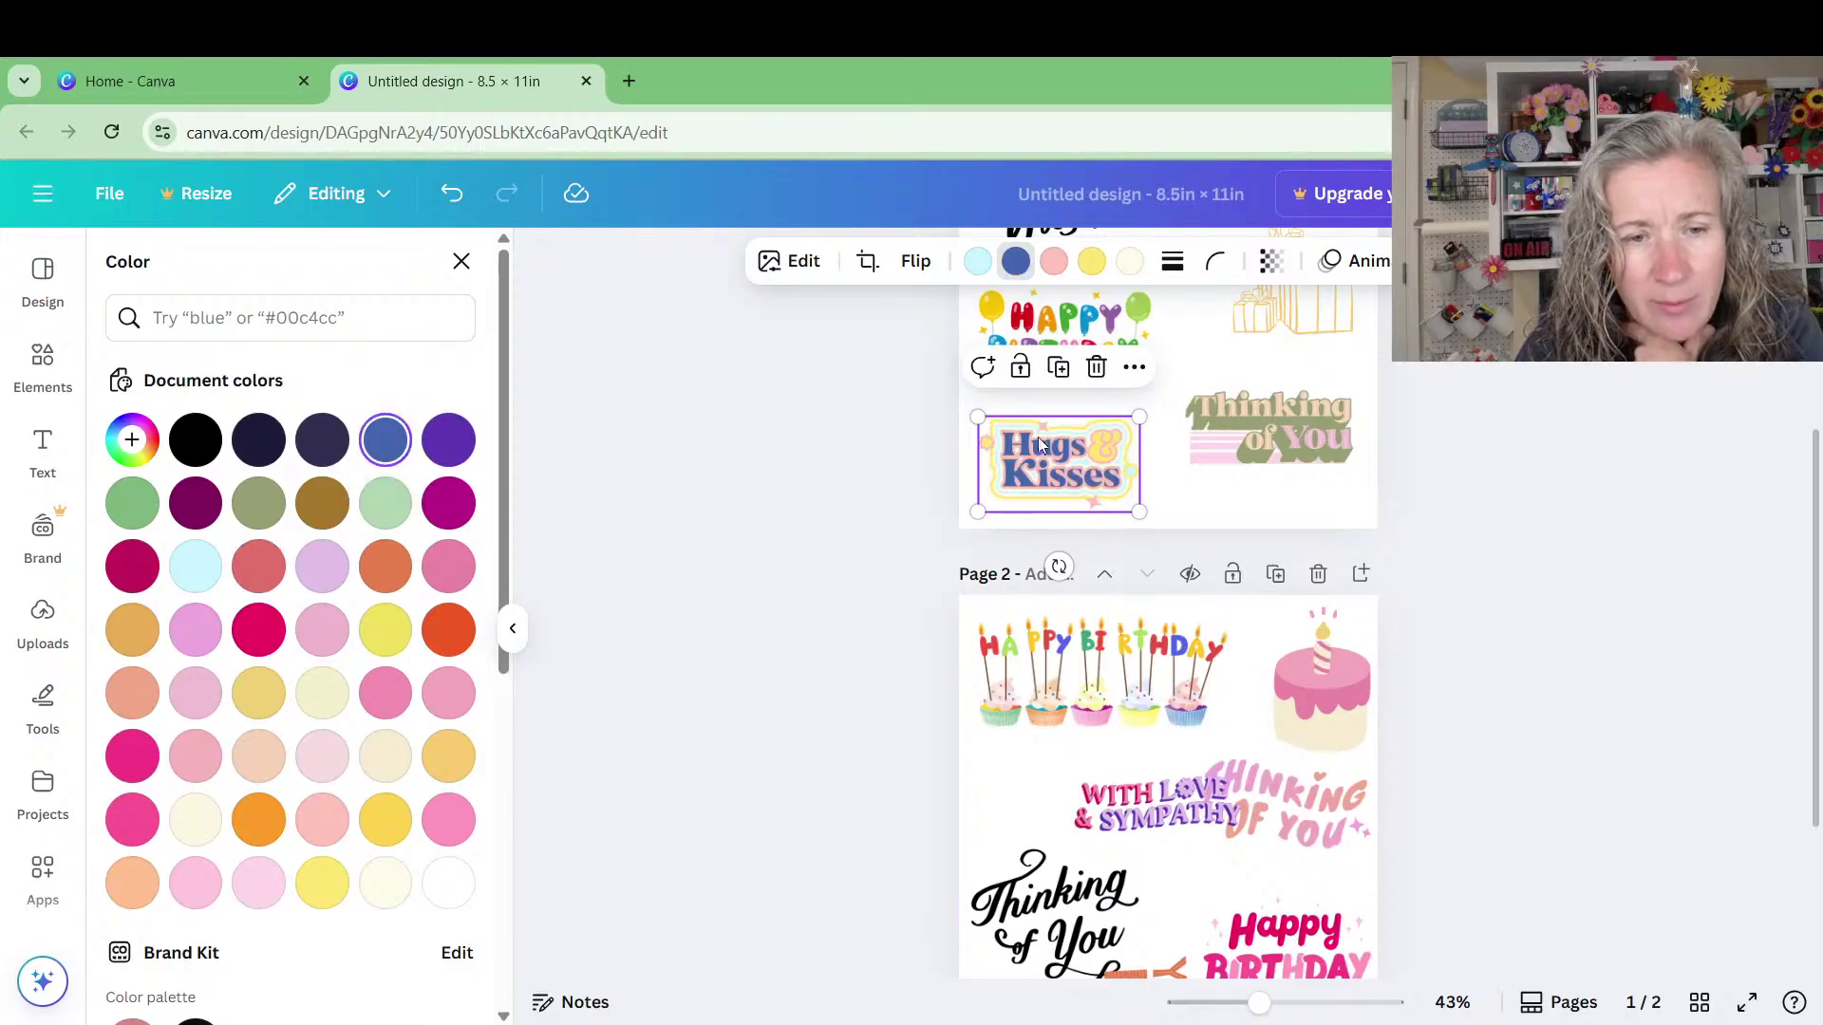
Move With Love & Sympathy clear of the pink Thinking of You on page 2 and shift the black Thinking of You script up
{"action": "scroll", "coordinate": [1085, 771], "scroll_direction": "down", "scroll_amount": 3}
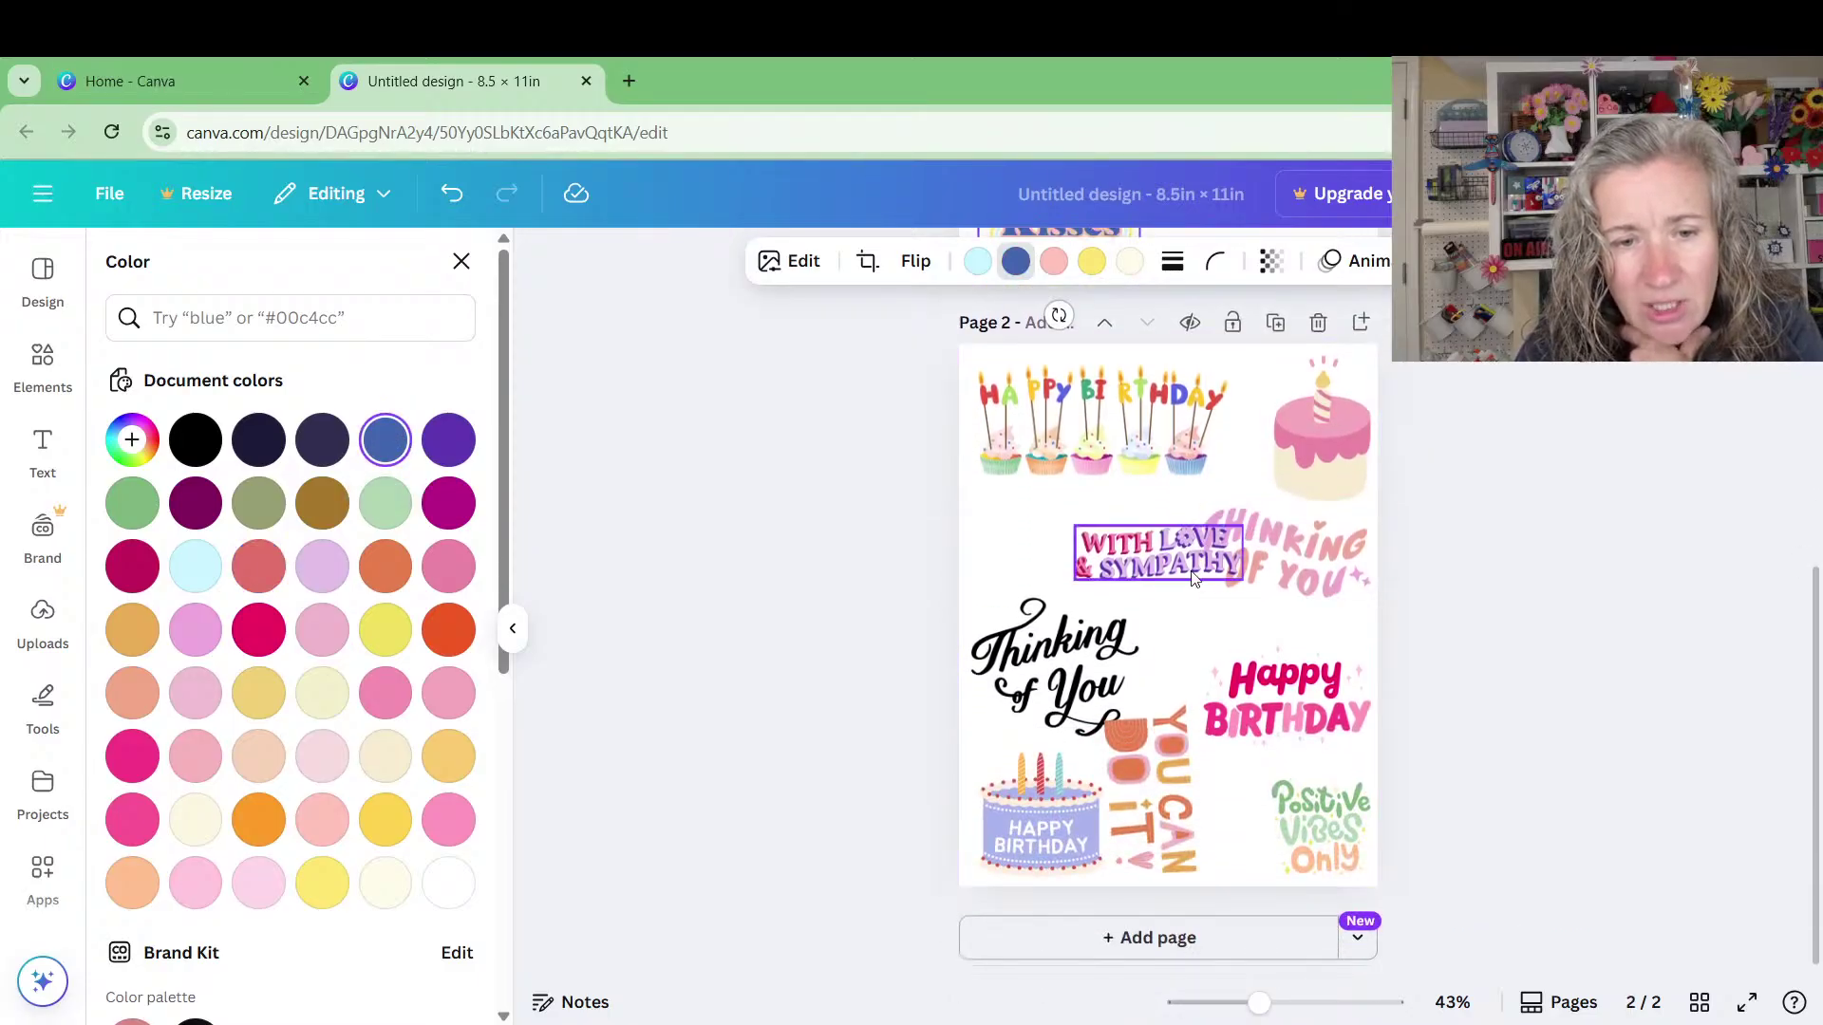
{"action": "left_click", "coordinate": [1096, 549]}
{"action": "left_click", "coordinate": [1049, 660]}
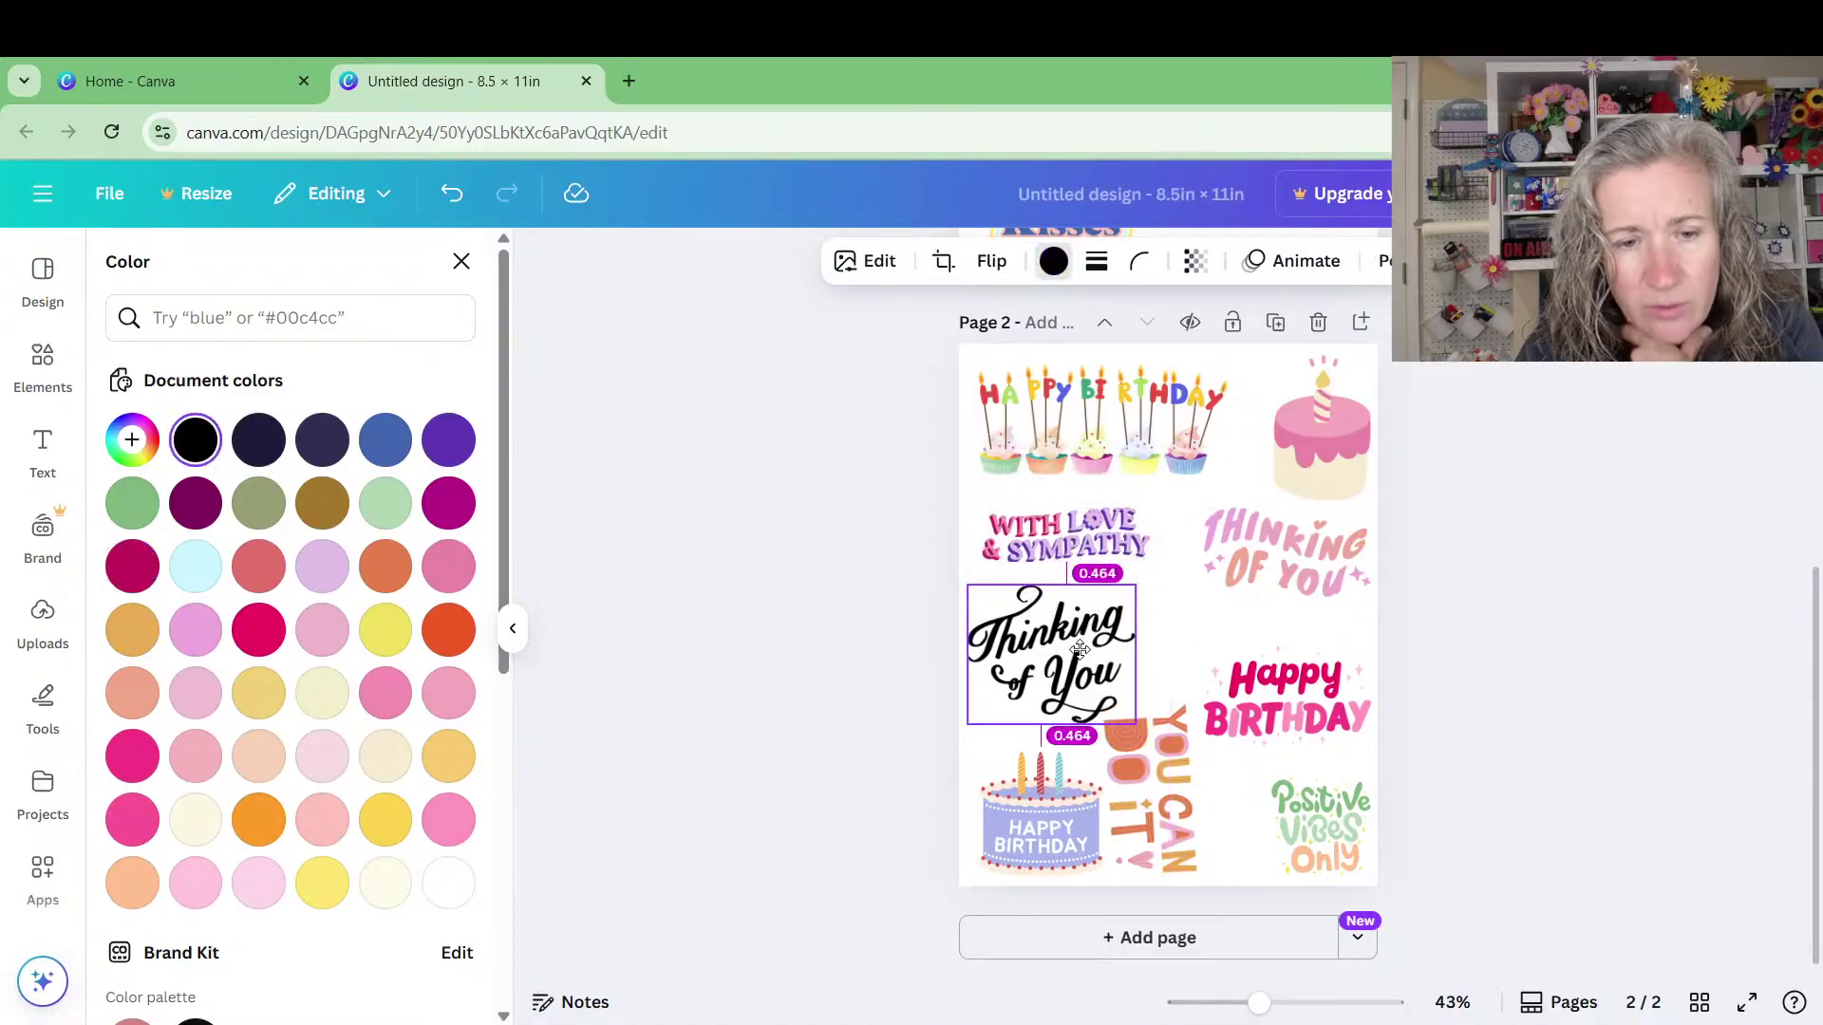
Move the pink Happy Birthday lettering up on page 2, and shrink and straighten You Can Do It! clear of the purple cake
{"action": "left_click", "coordinate": [1153, 788]}
{"action": "left_click_drag", "start_coordinate": [1297, 732], "coordinate": [1304, 710]}
{"action": "left_click", "coordinate": [1187, 783]}
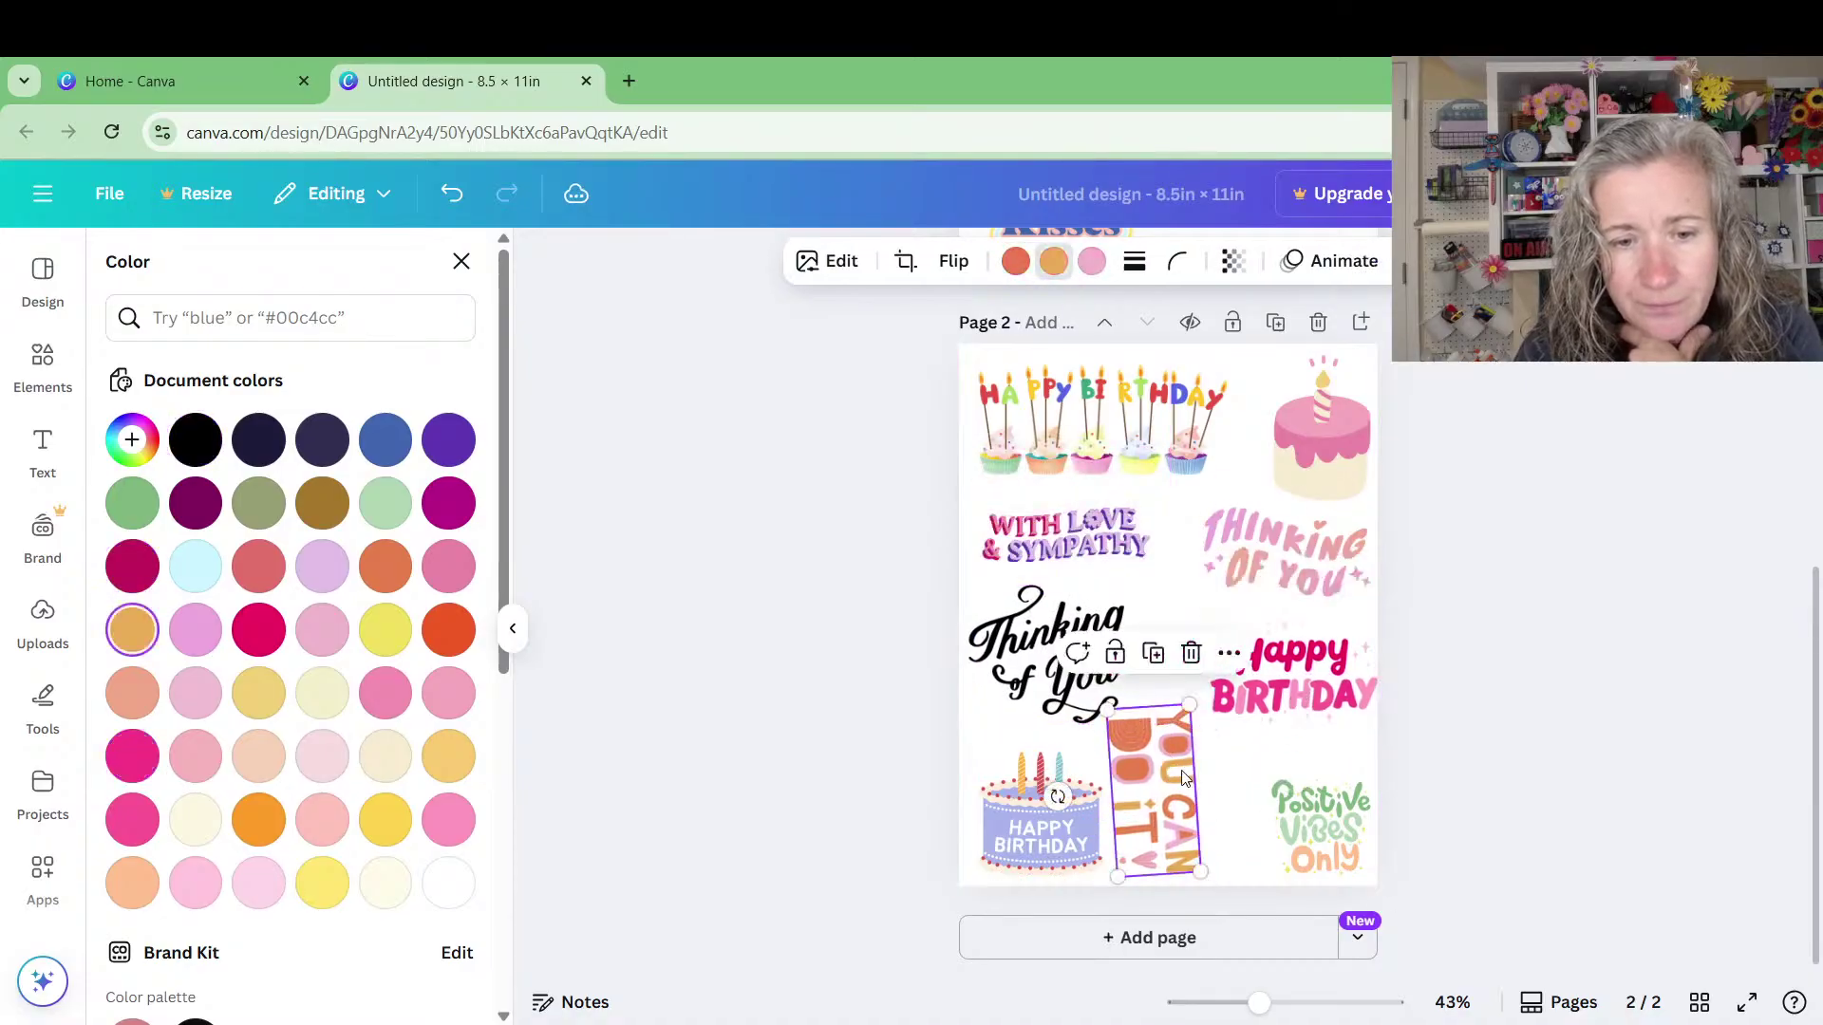
{"action": "left_click_drag", "start_coordinate": [1190, 708], "coordinate": [1193, 718]}
{"action": "left_click_drag", "start_coordinate": [1067, 802], "coordinate": [1079, 795]}
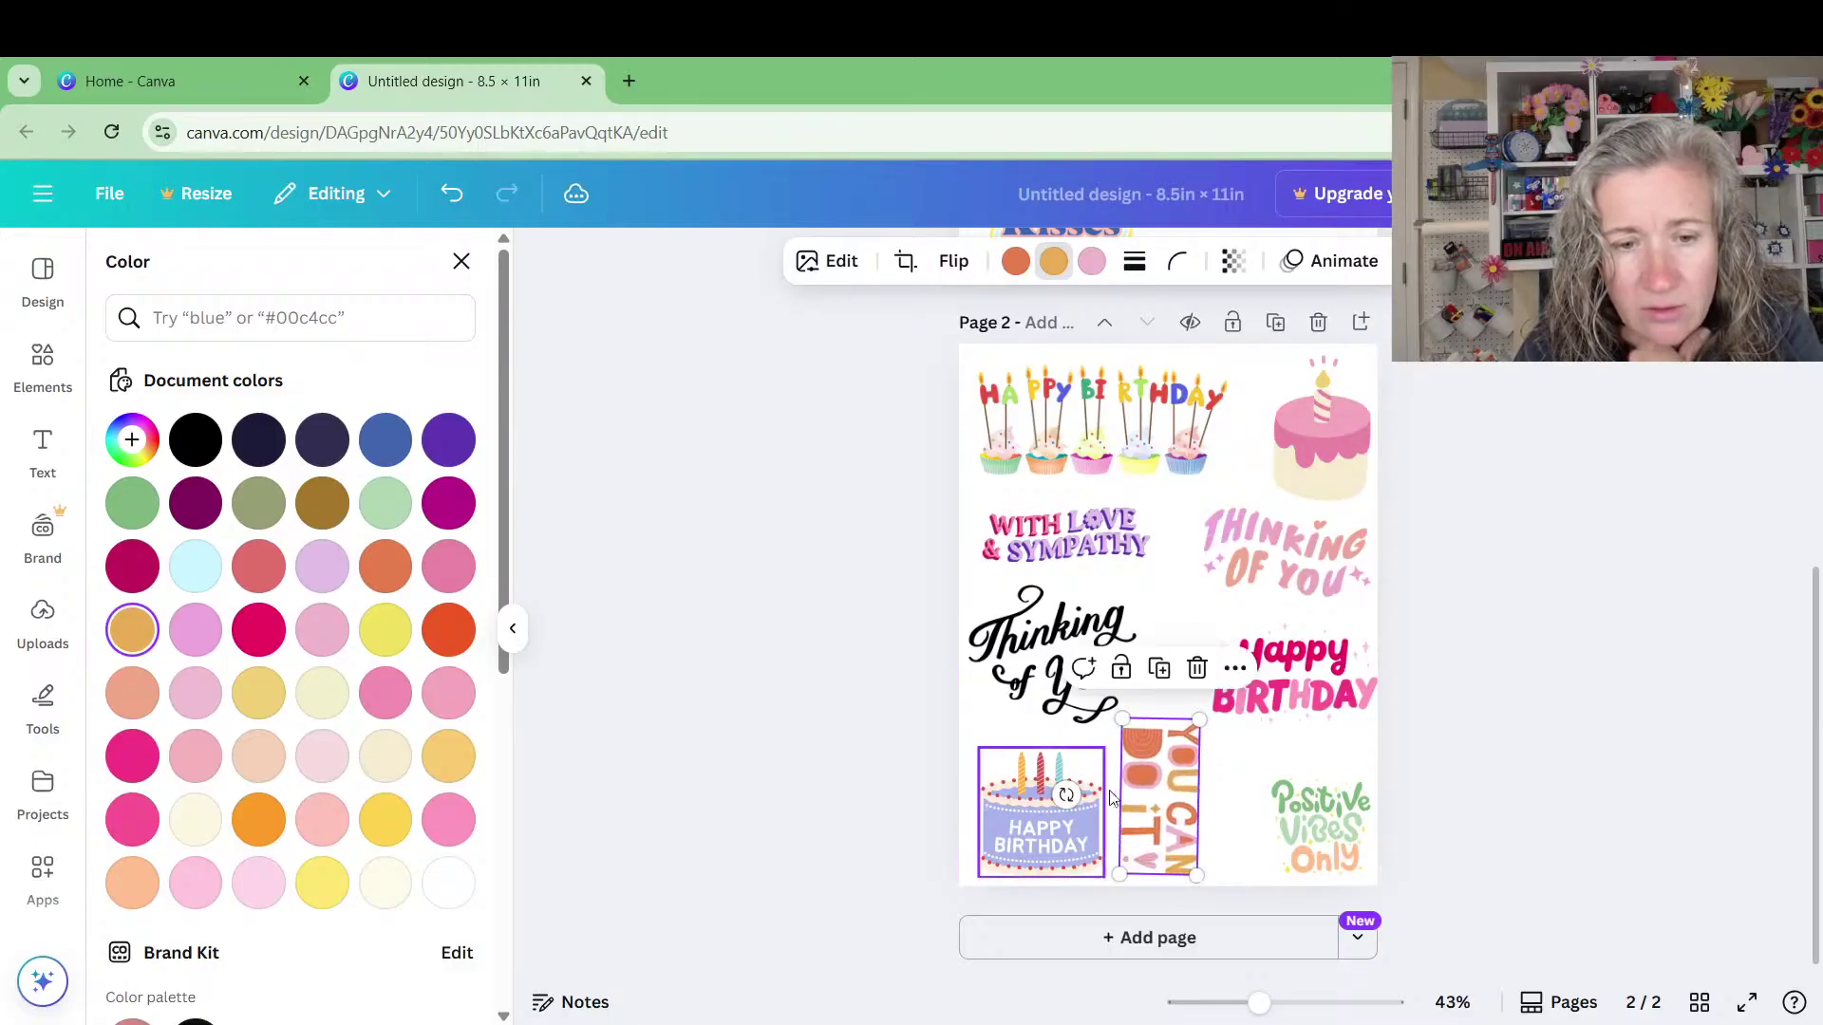
Add a blank third page after page 2
{"action": "scroll", "coordinate": [1313, 741], "scroll_direction": "up", "scroll_amount": 5}
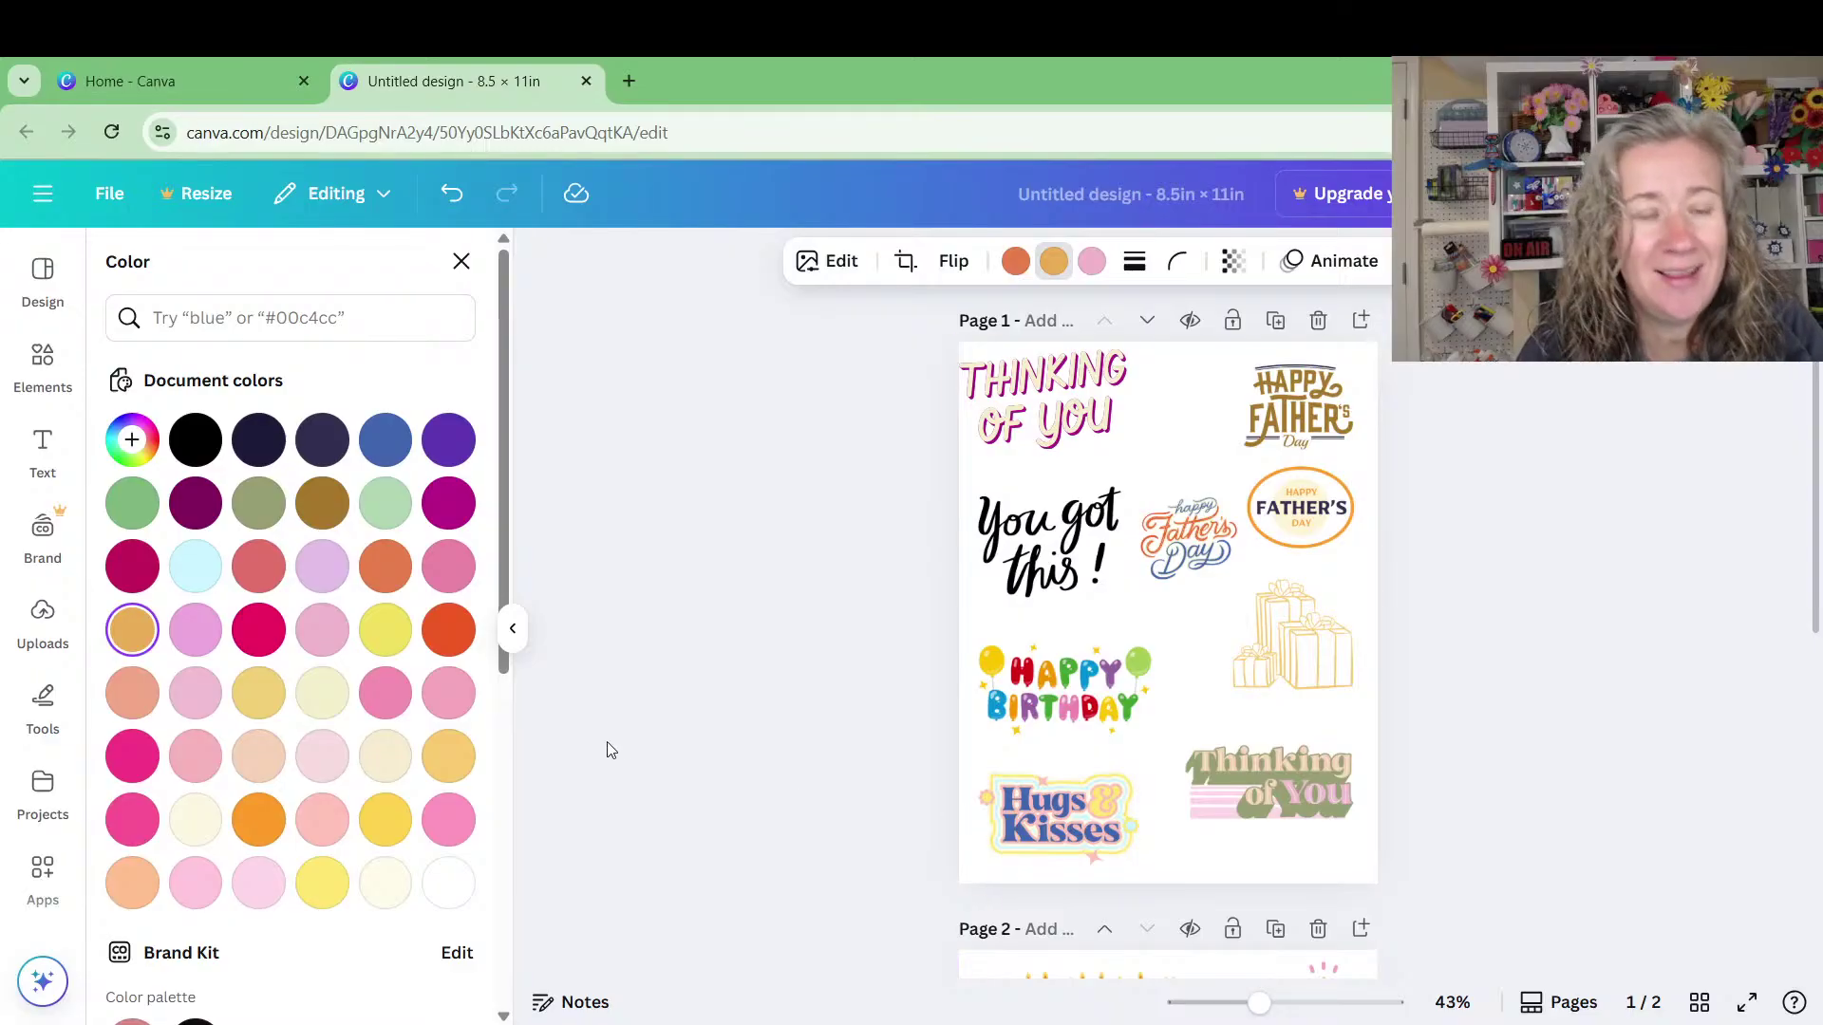
{"action": "scroll", "coordinate": [1286, 813], "scroll_direction": "down", "scroll_amount": 6}
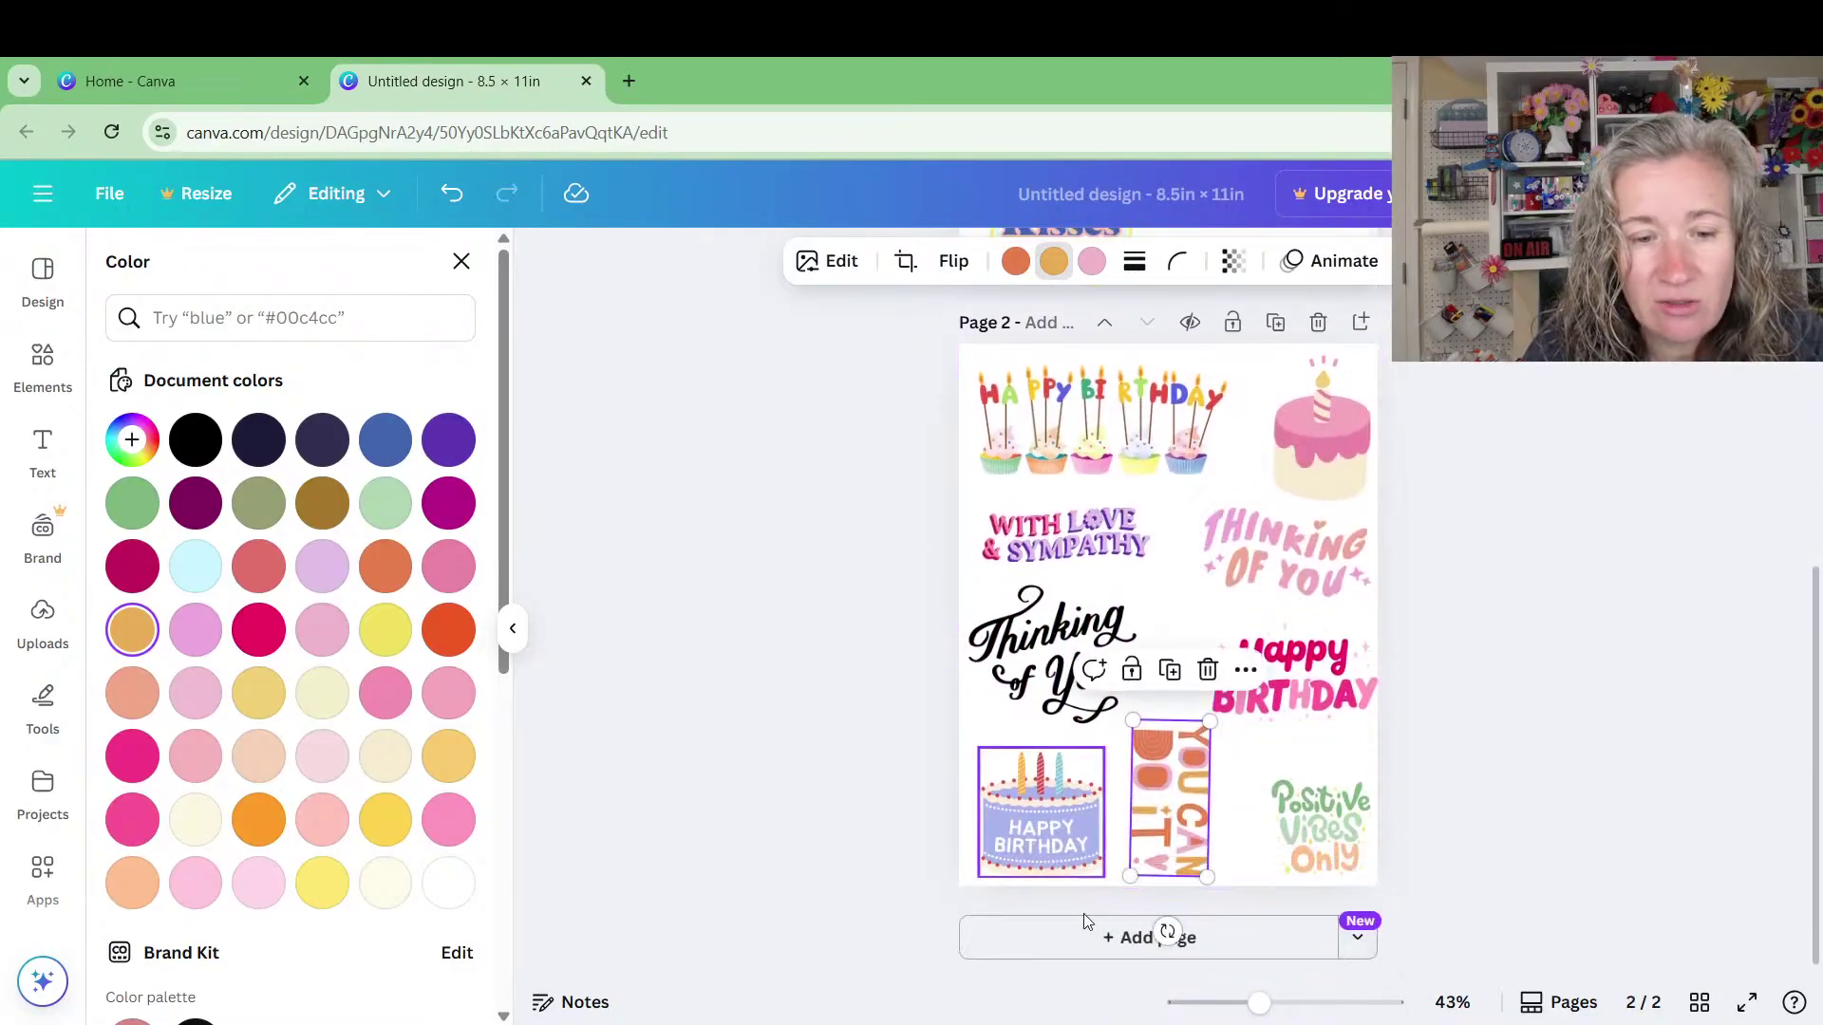
{"action": "left_click", "coordinate": [1198, 942]}
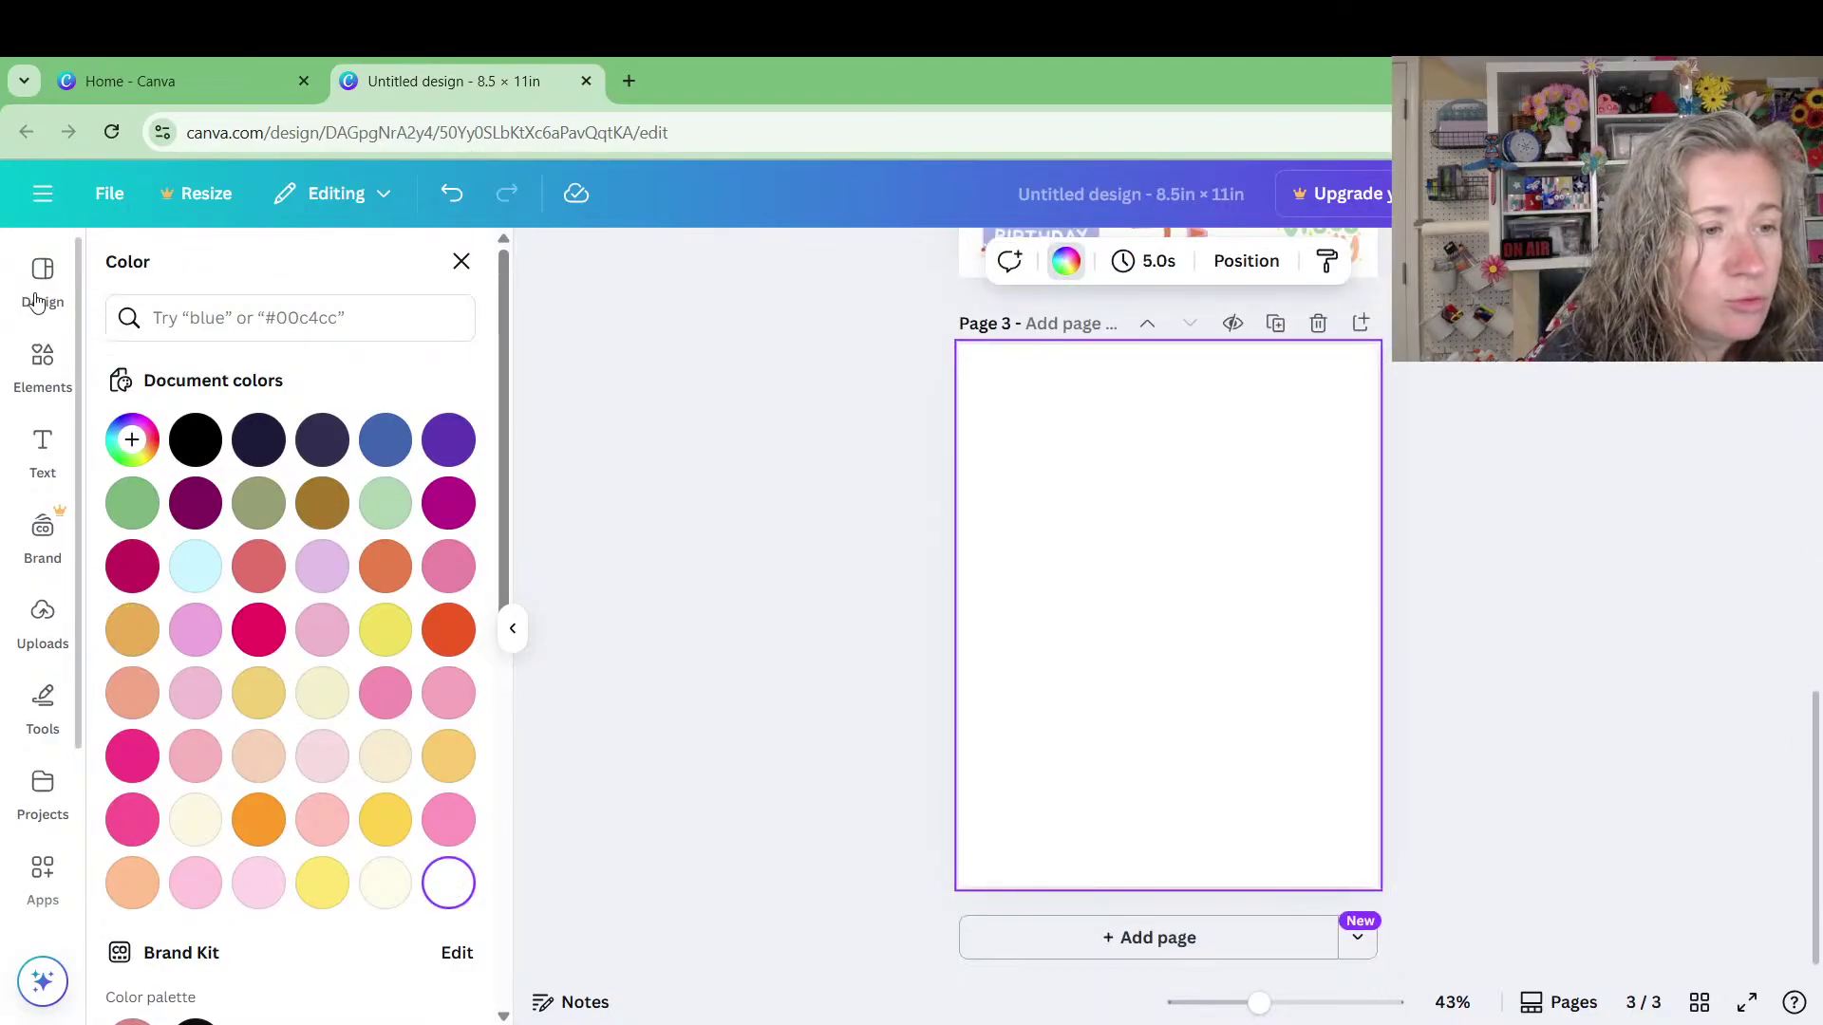
Search the graphics library for "thanks" and change the search to "thank you"
{"action": "left_click", "coordinate": [36, 302]}
{"action": "left_click", "coordinate": [41, 375]}
{"action": "left_click", "coordinate": [225, 271]}
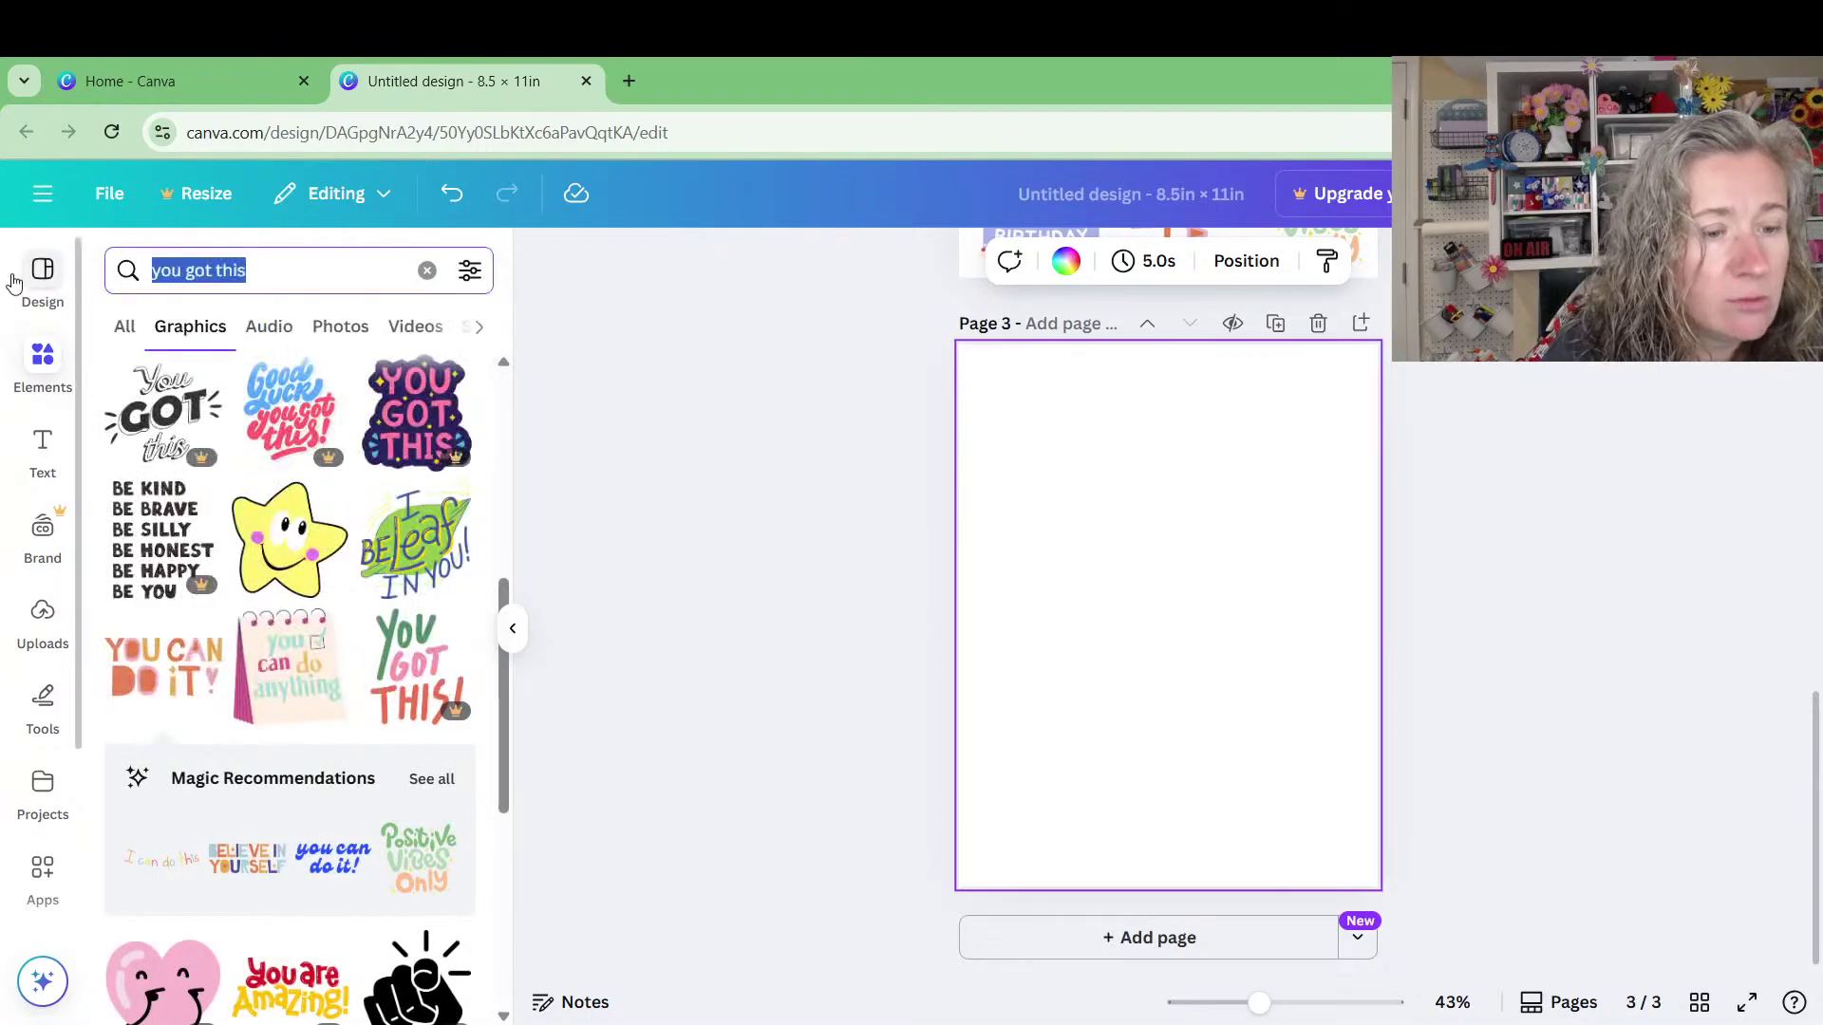
{"action": "type", "text": "thanks"}
{"action": "key", "text": "Return"}
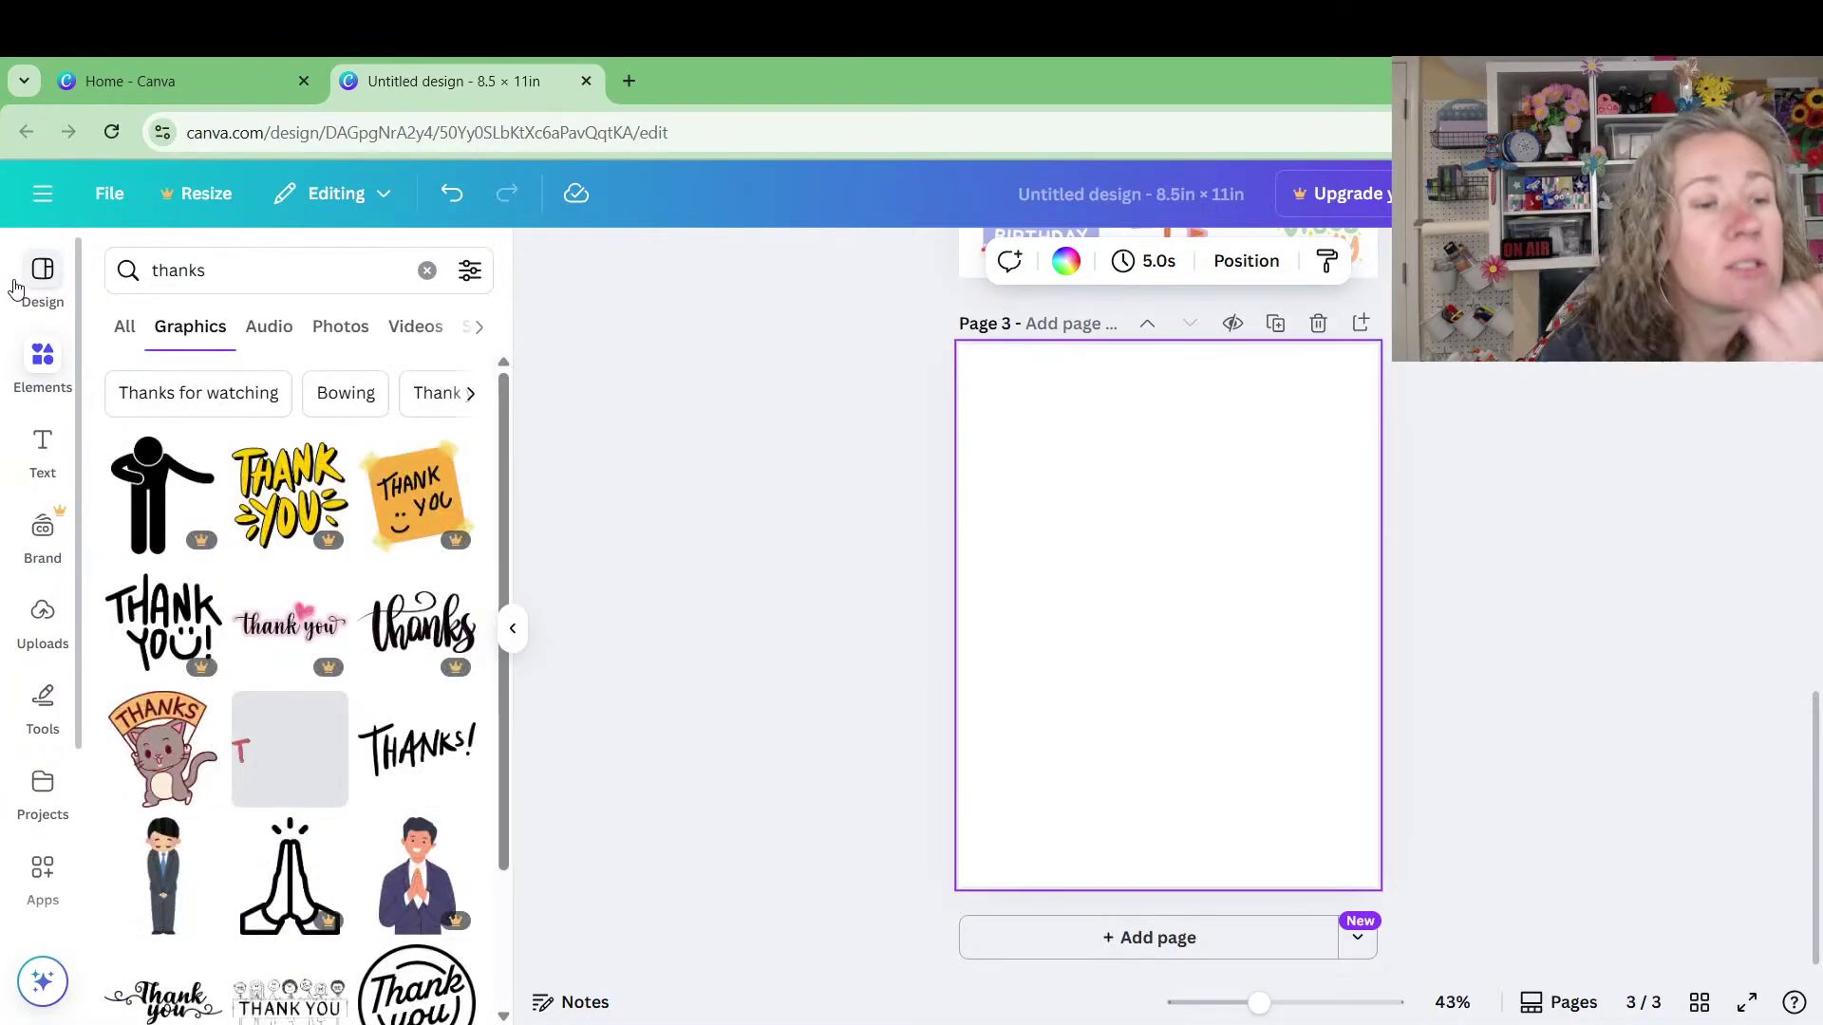
{"action": "left_click", "coordinate": [220, 272]}
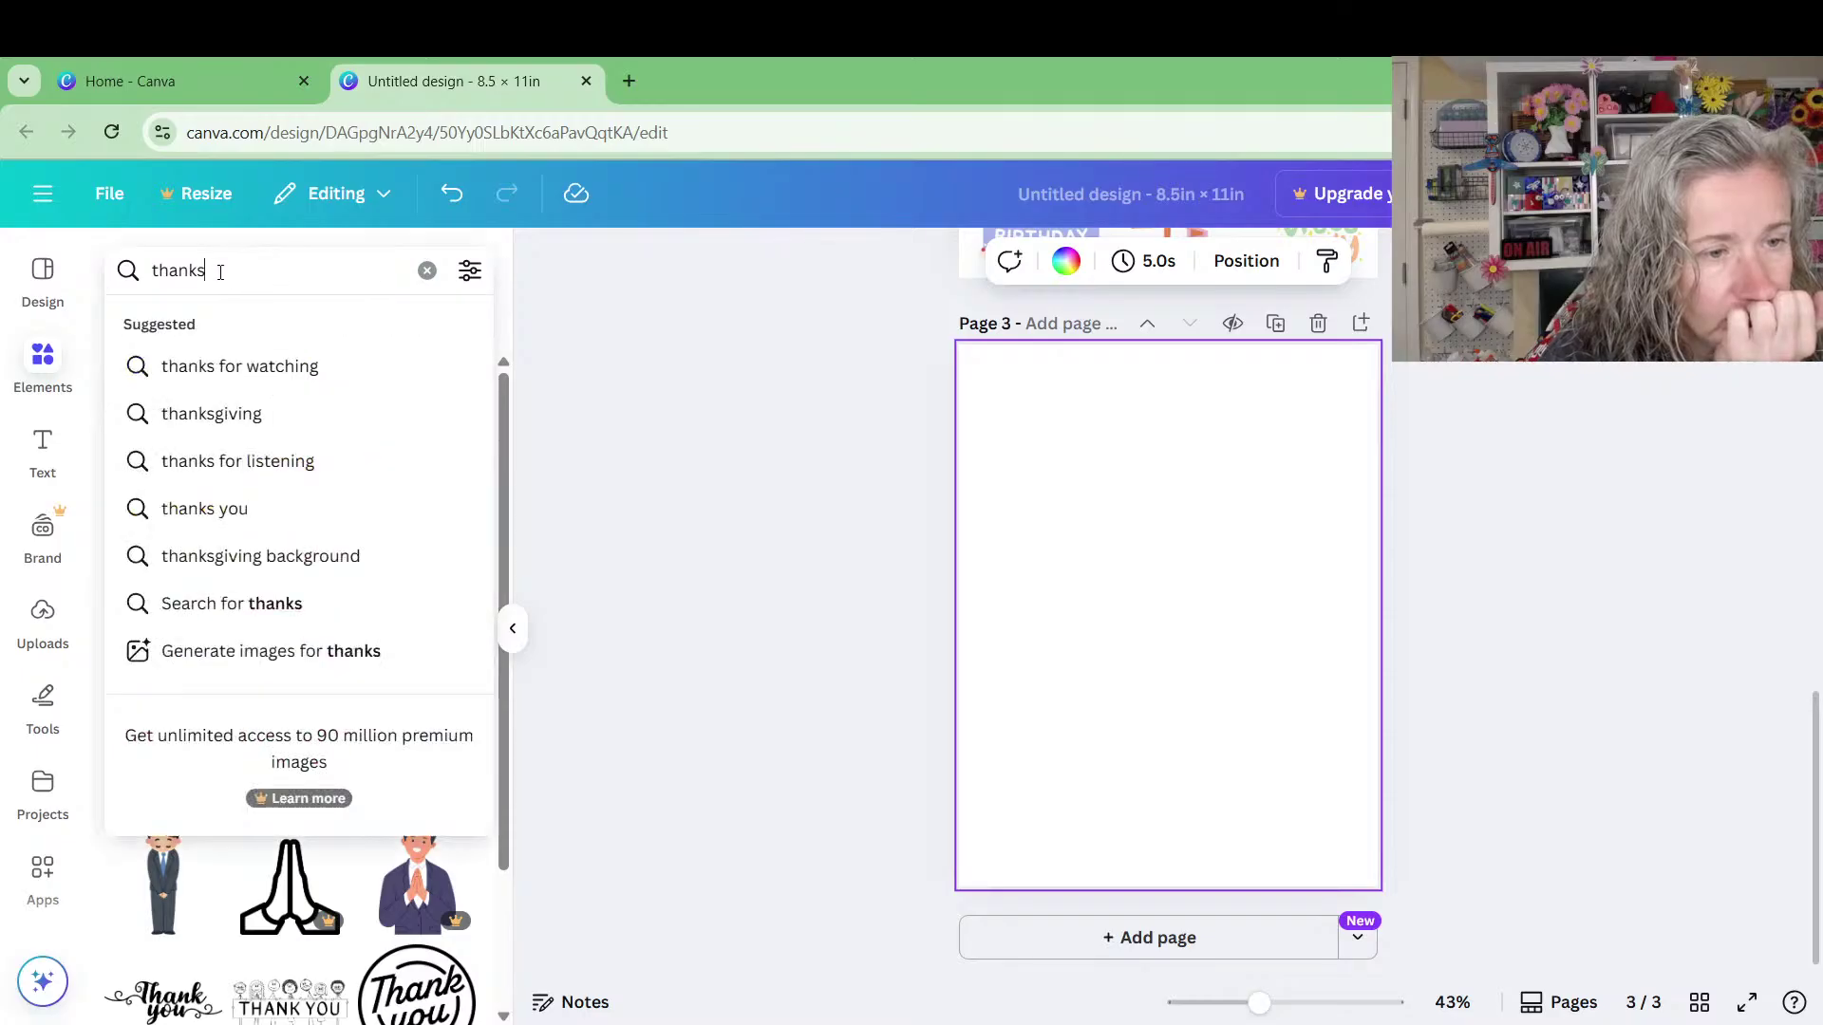
{"action": "key", "text": "BackSpace"}
{"action": "type", "text": "you"}
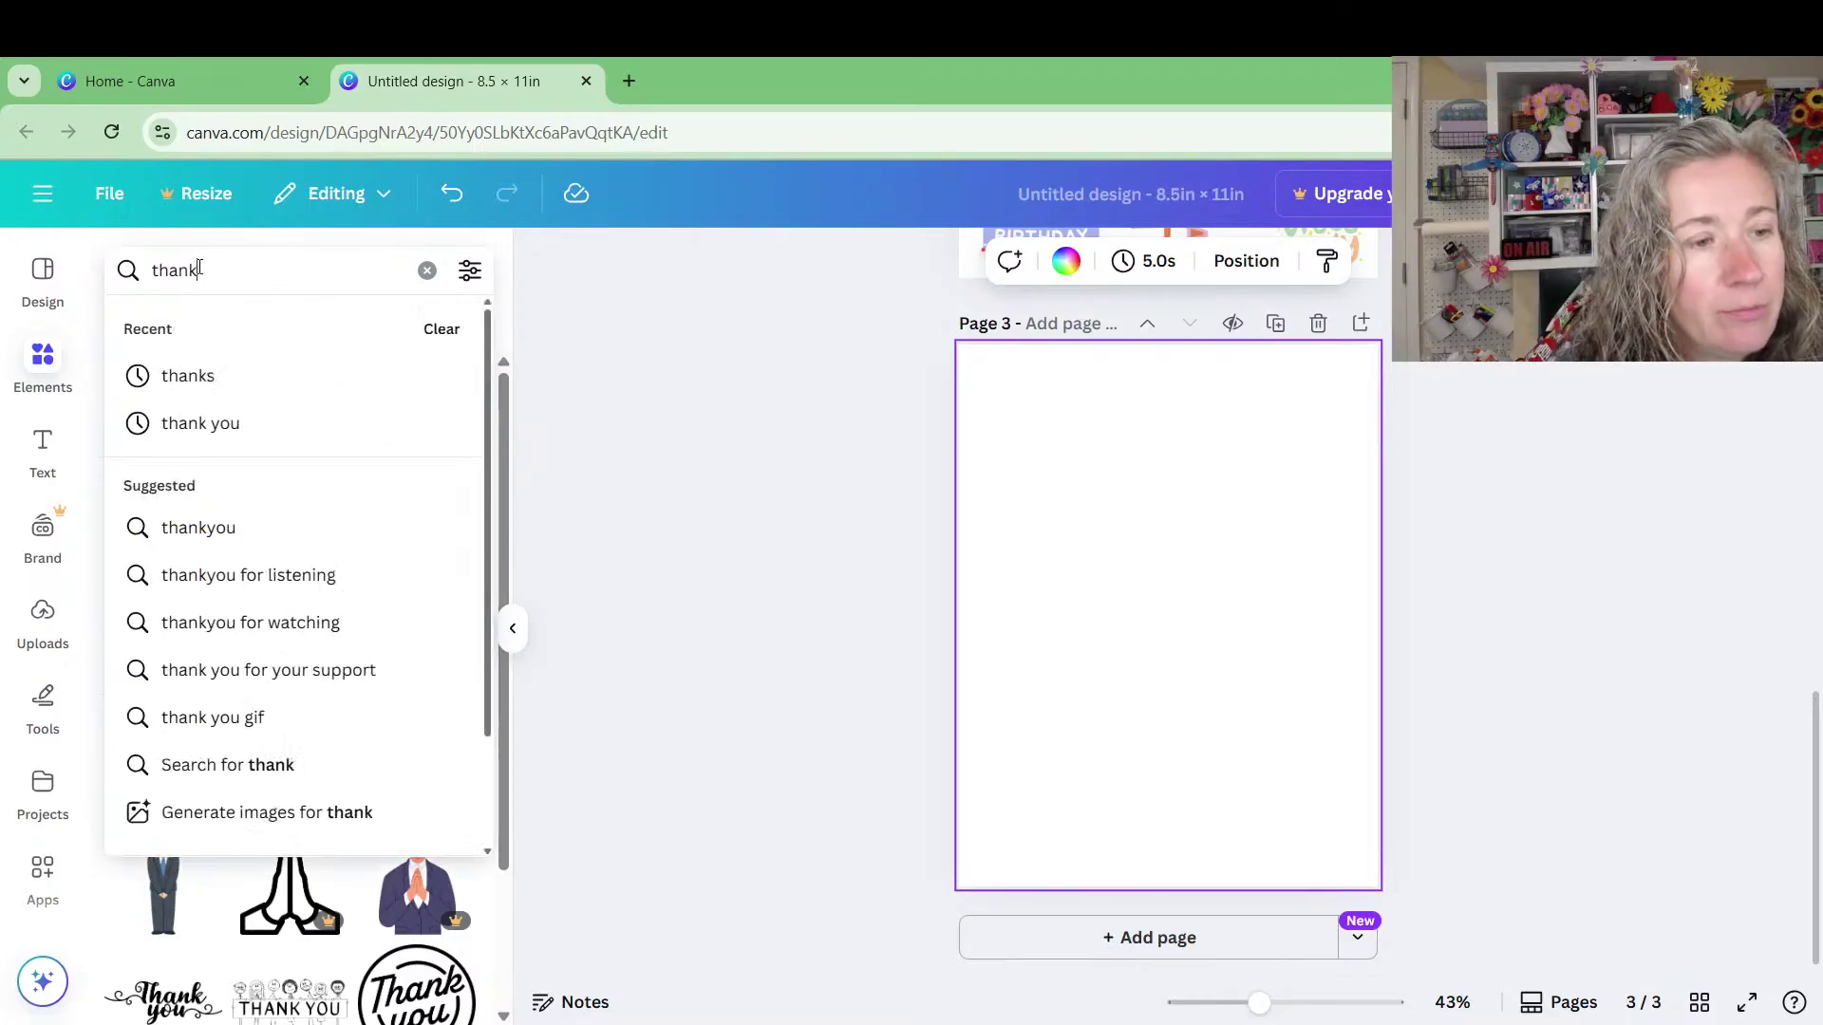
{"action": "key", "text": "Return"}
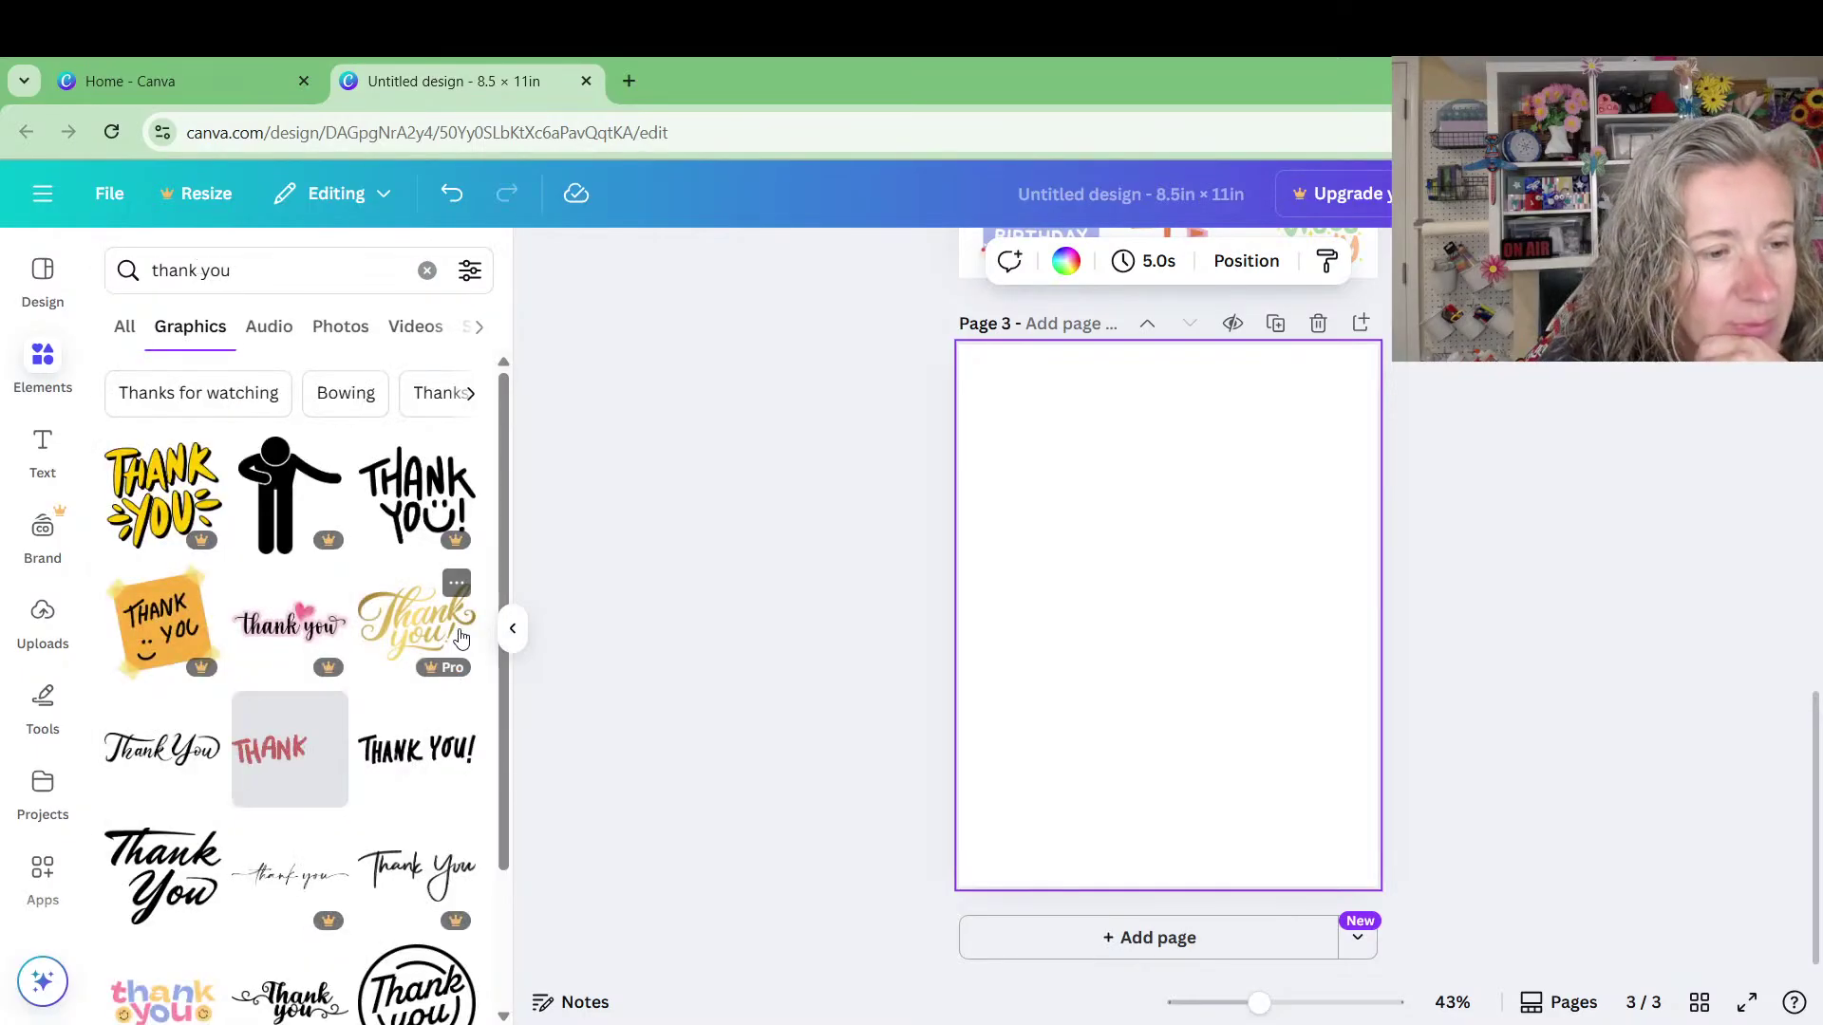
Insert the free multicolored Thank You lettering and place it, shrunk, in the upper-left corner of page 3
{"action": "scroll", "coordinate": [286, 582], "scroll_direction": "down", "scroll_amount": 1}
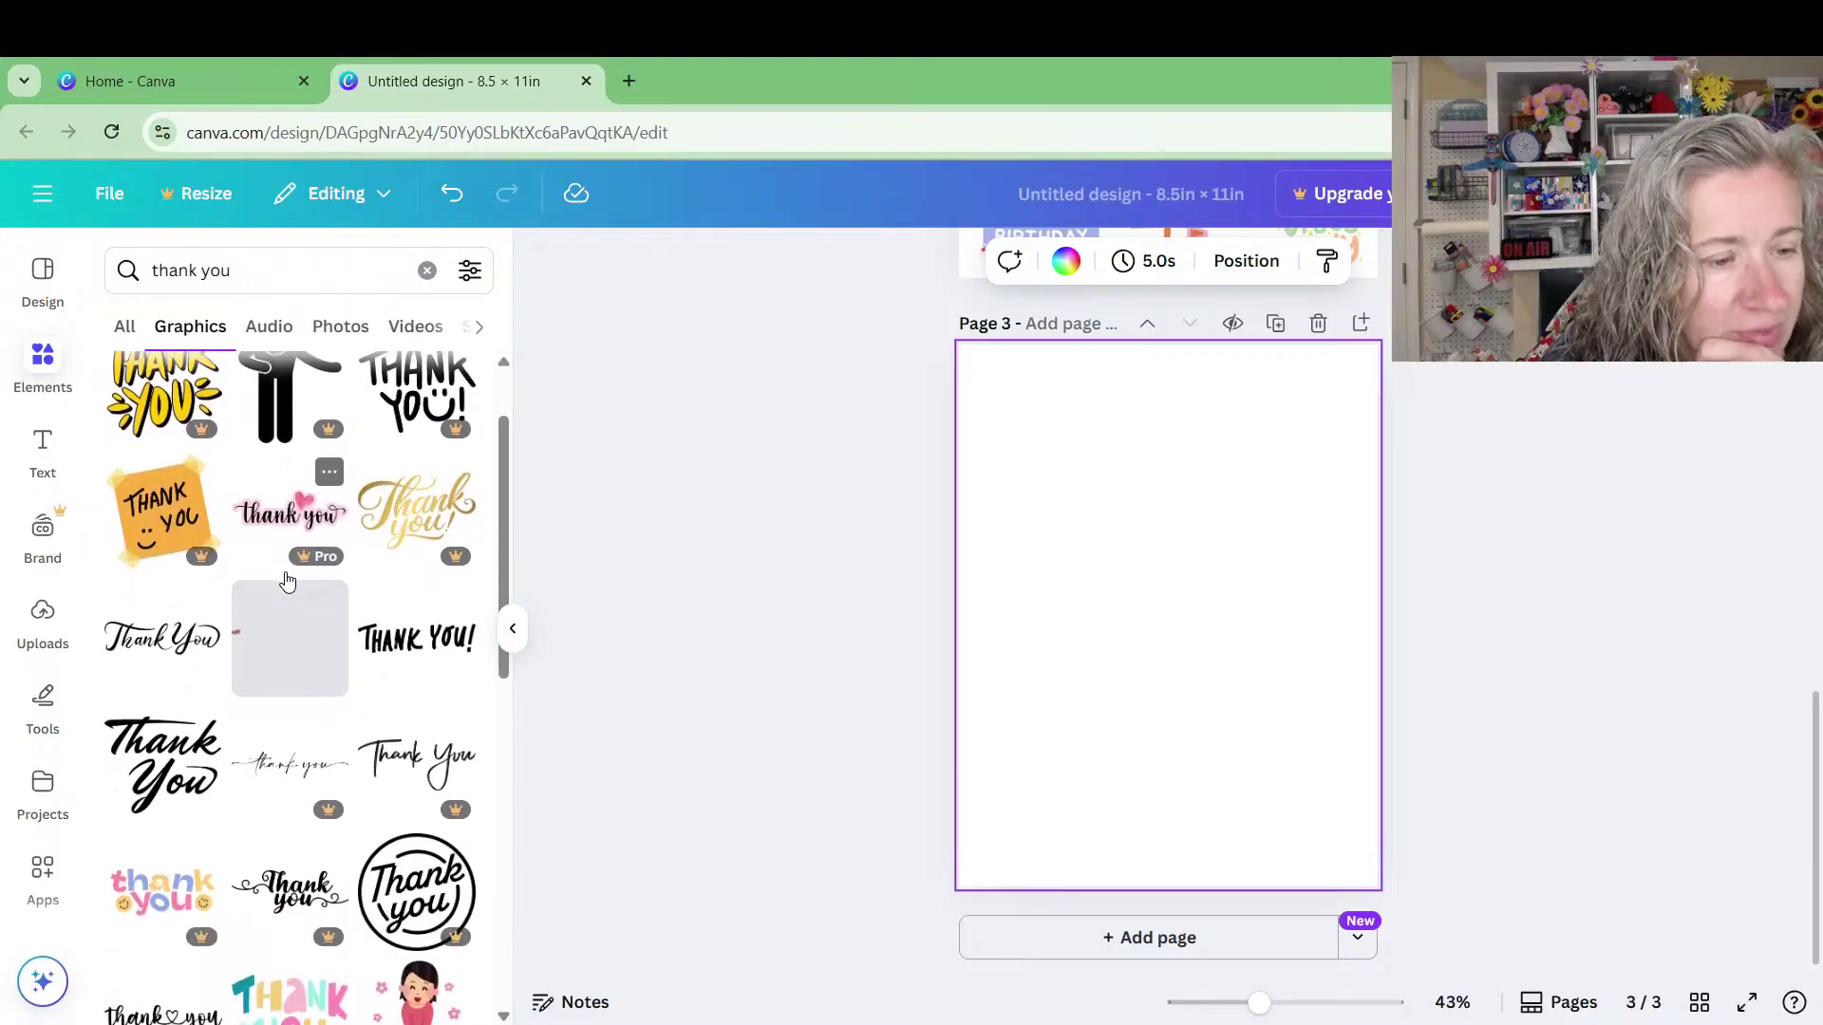
{"action": "scroll", "coordinate": [287, 582], "scroll_direction": "down", "scroll_amount": 2}
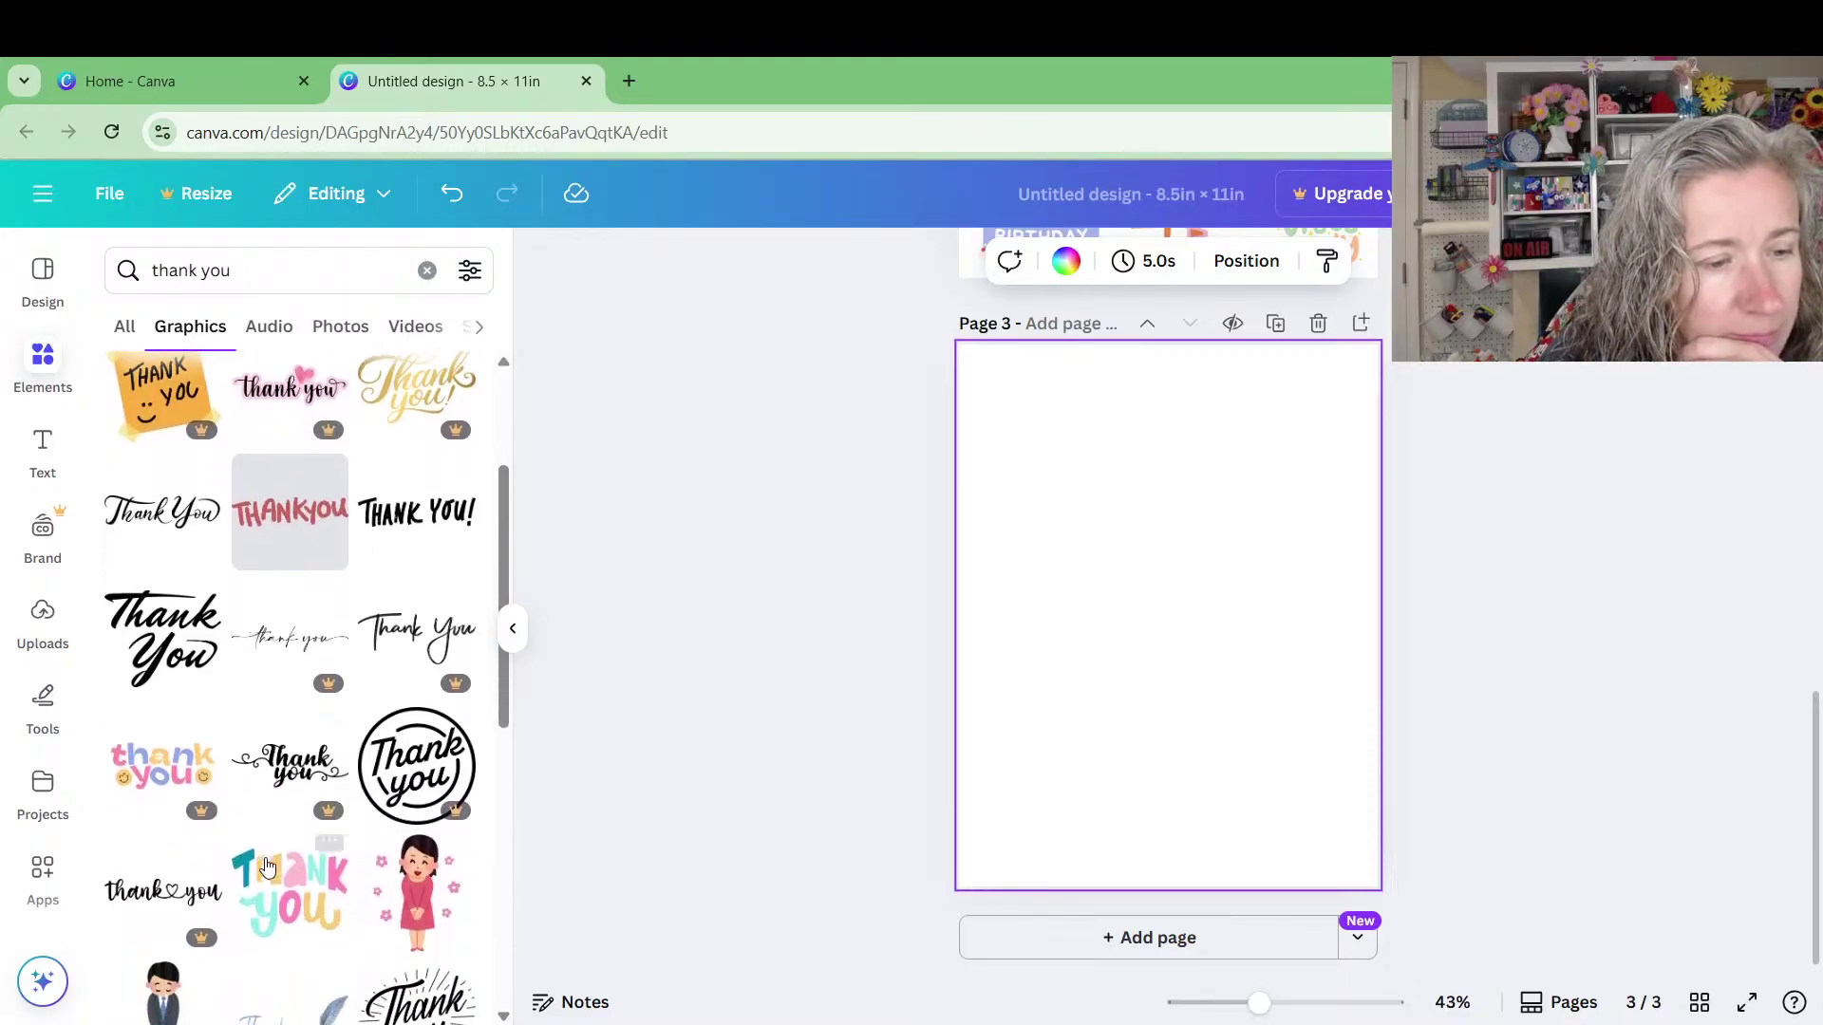
{"action": "left_click", "coordinate": [289, 845]}
{"action": "left_click_drag", "start_coordinate": [1239, 664], "coordinate": [1108, 463]}
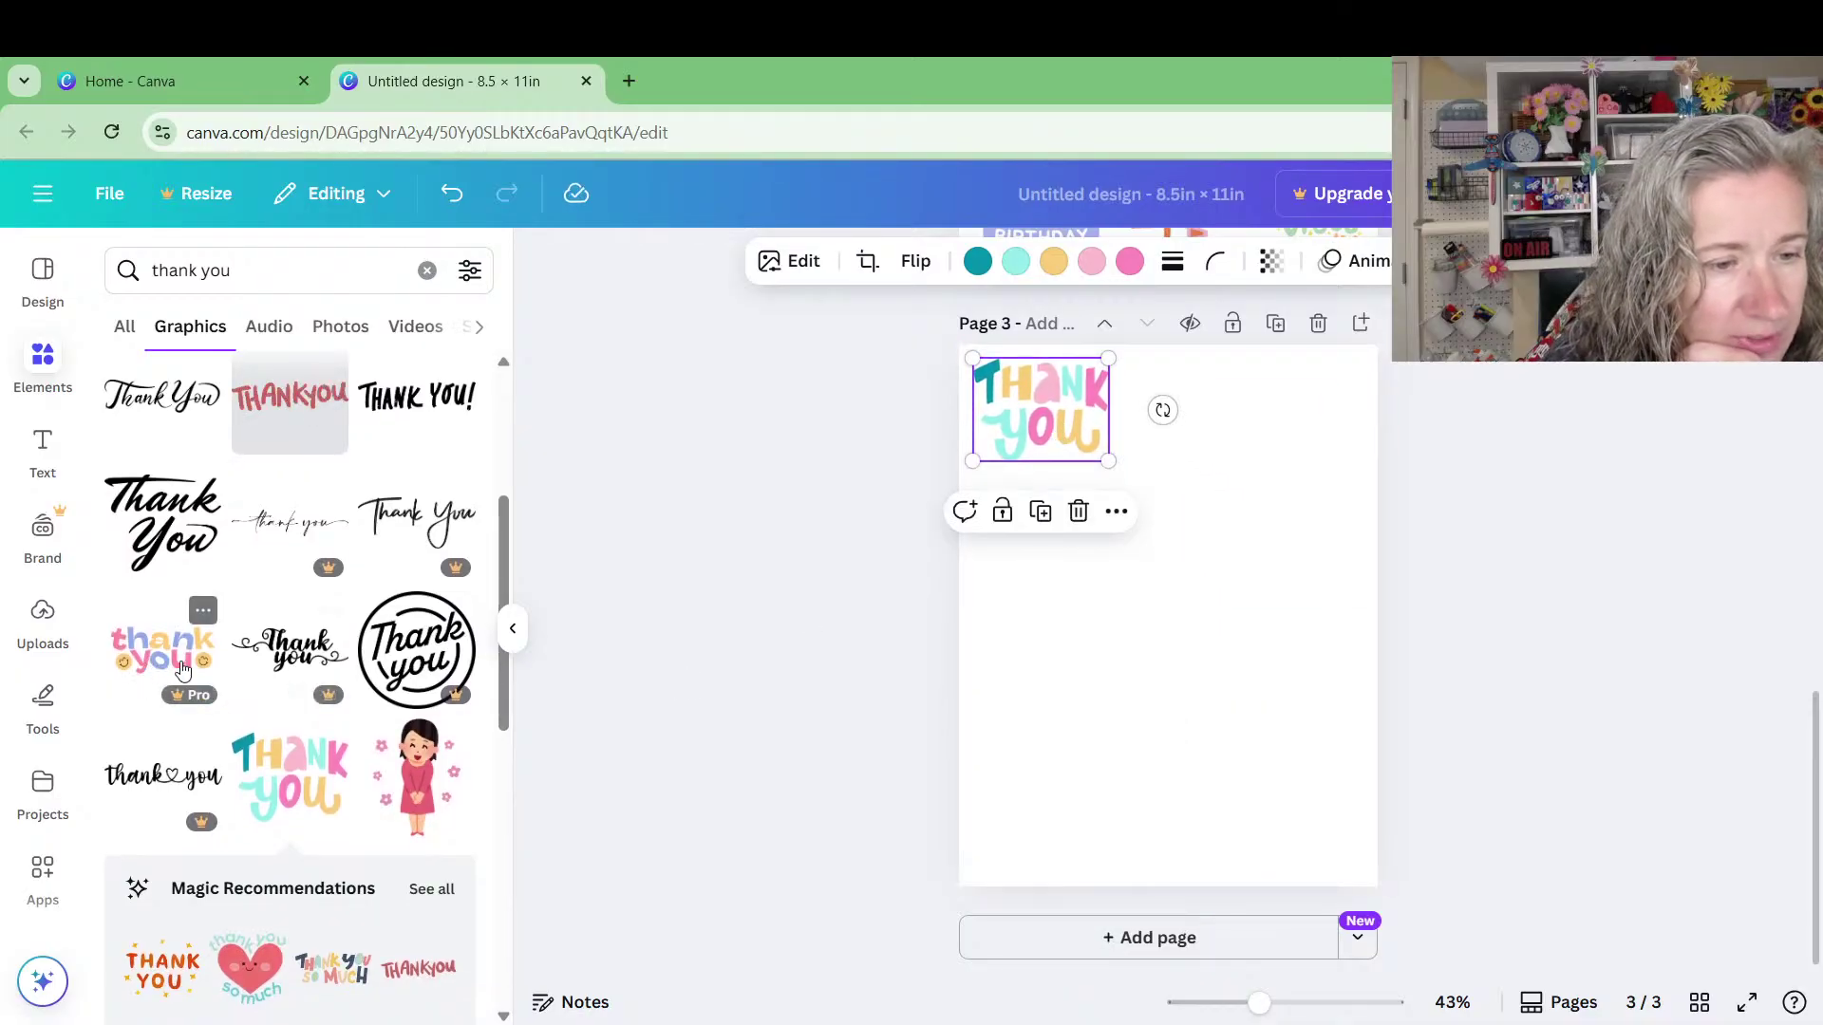
Place the orange starred Thank You, shrunk, in page 3's upper-right corner and the Thank You So Much heart in its lower-left corner
{"action": "scroll", "coordinate": [183, 670], "scroll_direction": "down", "scroll_amount": 4}
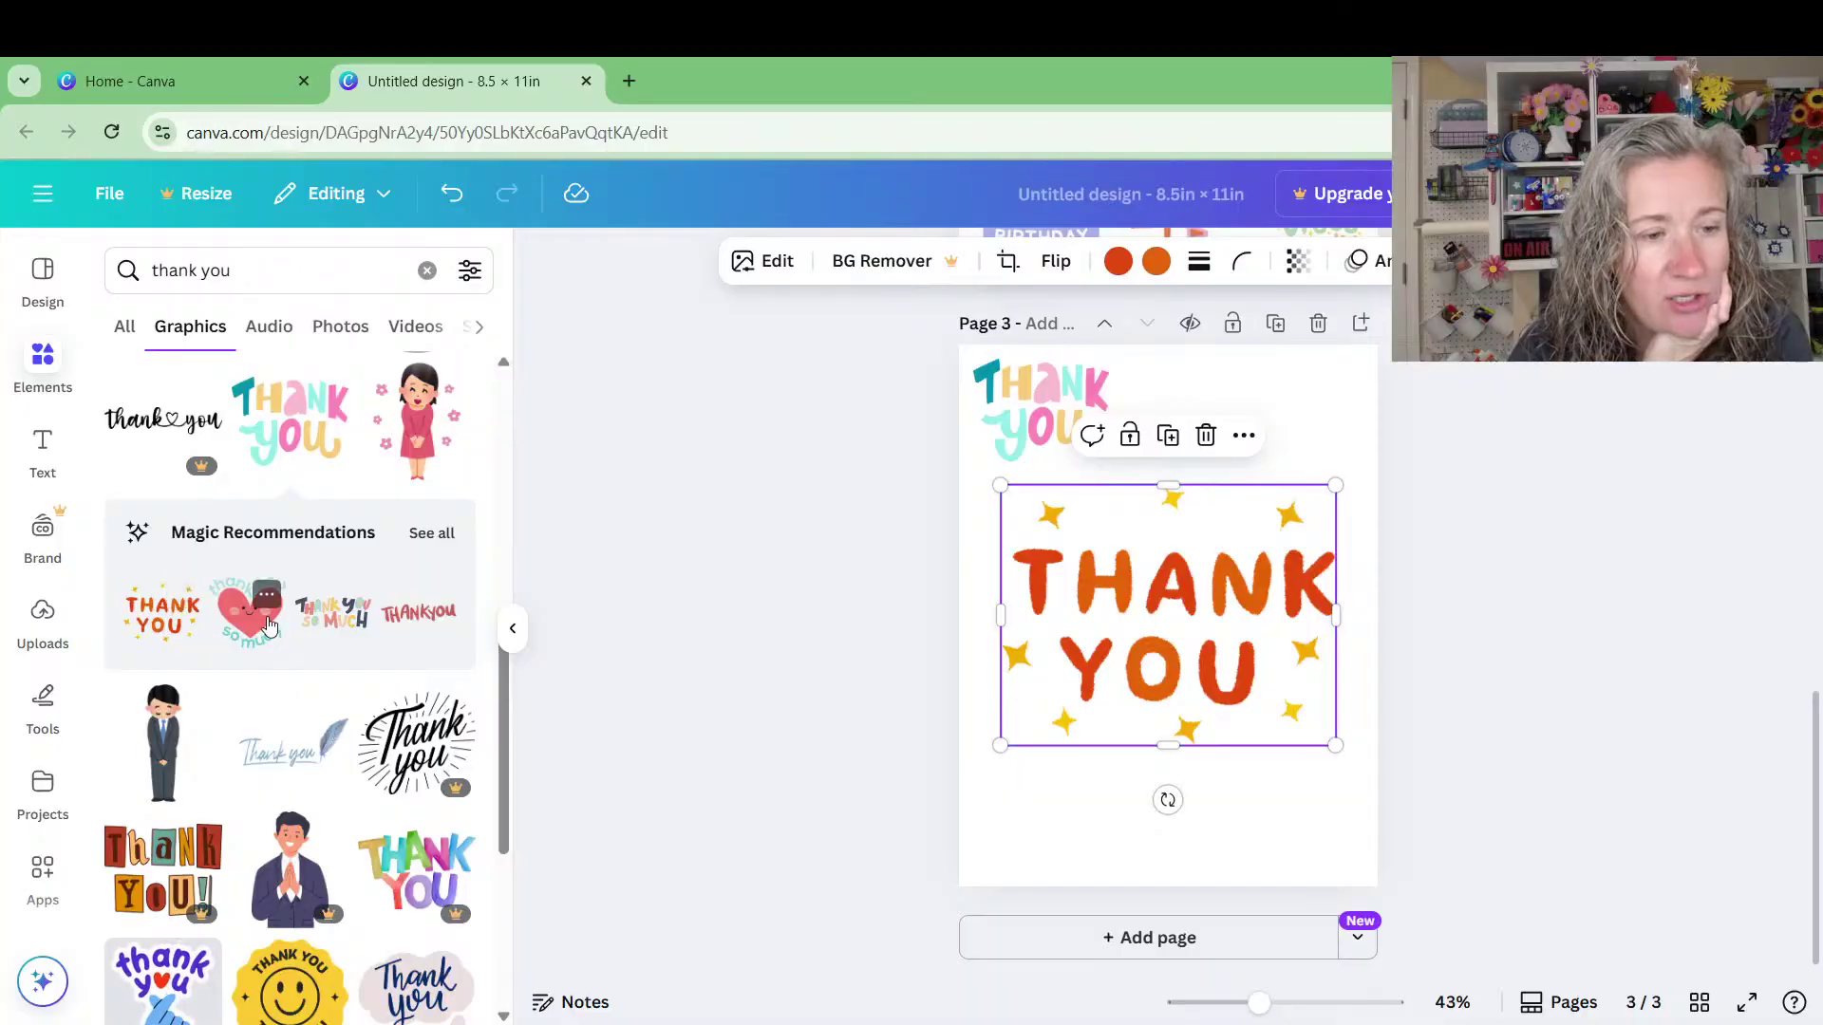
{"action": "left_click", "coordinate": [245, 628]}
{"action": "left_click_drag", "start_coordinate": [1159, 613], "coordinate": [1070, 734]}
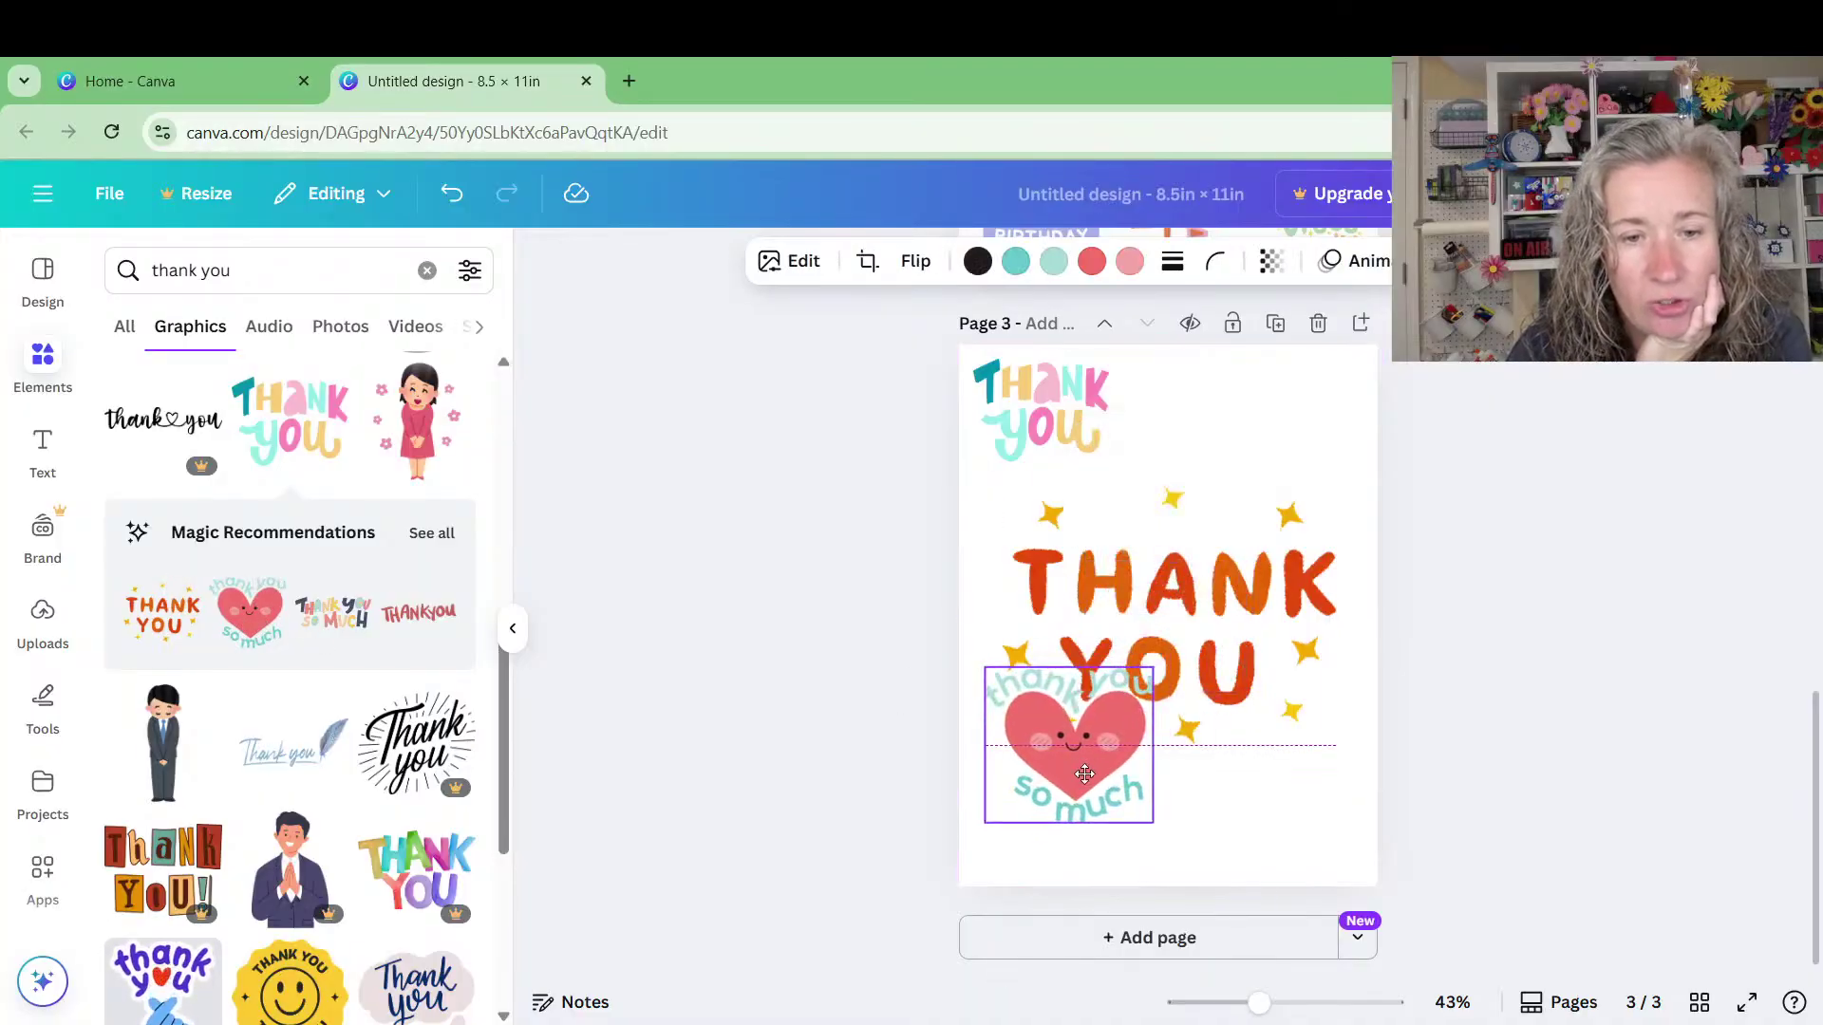
{"action": "left_click", "coordinate": [1263, 611]}
{"action": "left_click_drag", "start_coordinate": [1336, 741], "coordinate": [1296, 449]}
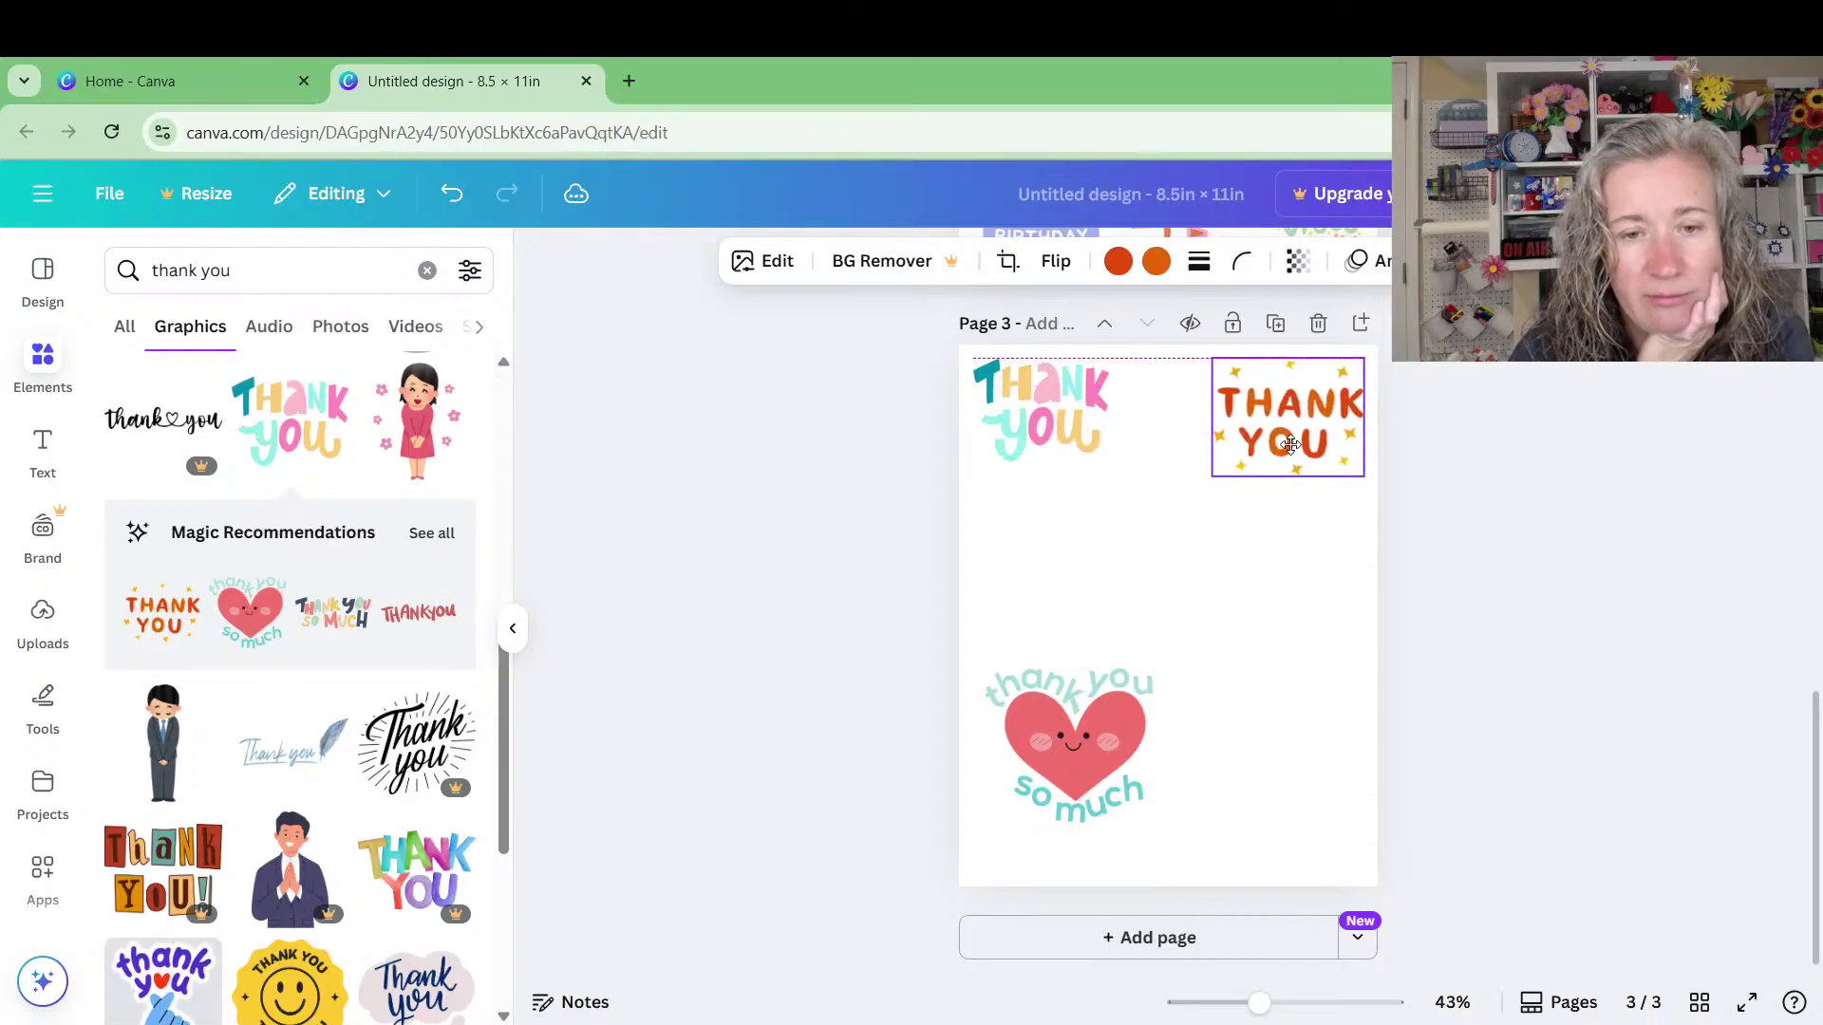
{"action": "left_click", "coordinate": [1095, 776]}
{"action": "left_click_drag", "start_coordinate": [1095, 776], "coordinate": [1086, 821]}
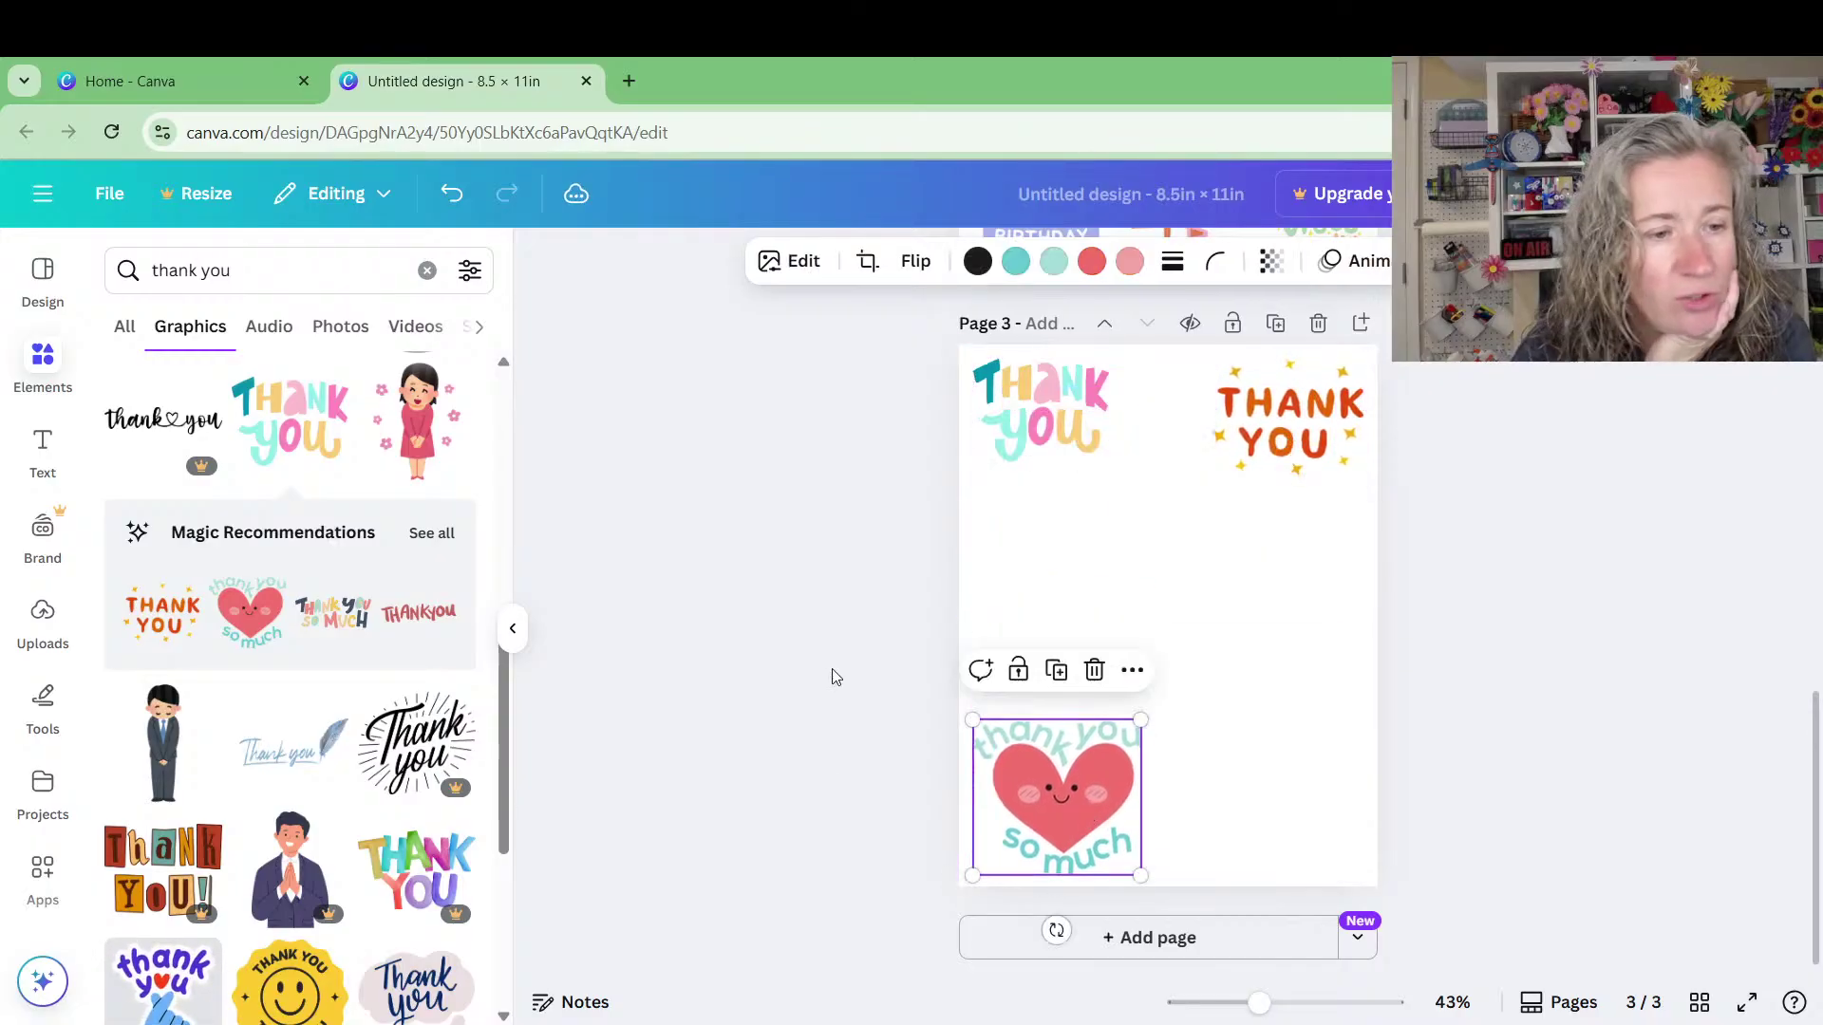
Insert the navy Thank You on a pale thought bubble and place it, shrunk, below the multicolored Thank You on page 3
{"action": "scroll", "coordinate": [304, 631], "scroll_direction": "down", "scroll_amount": 4}
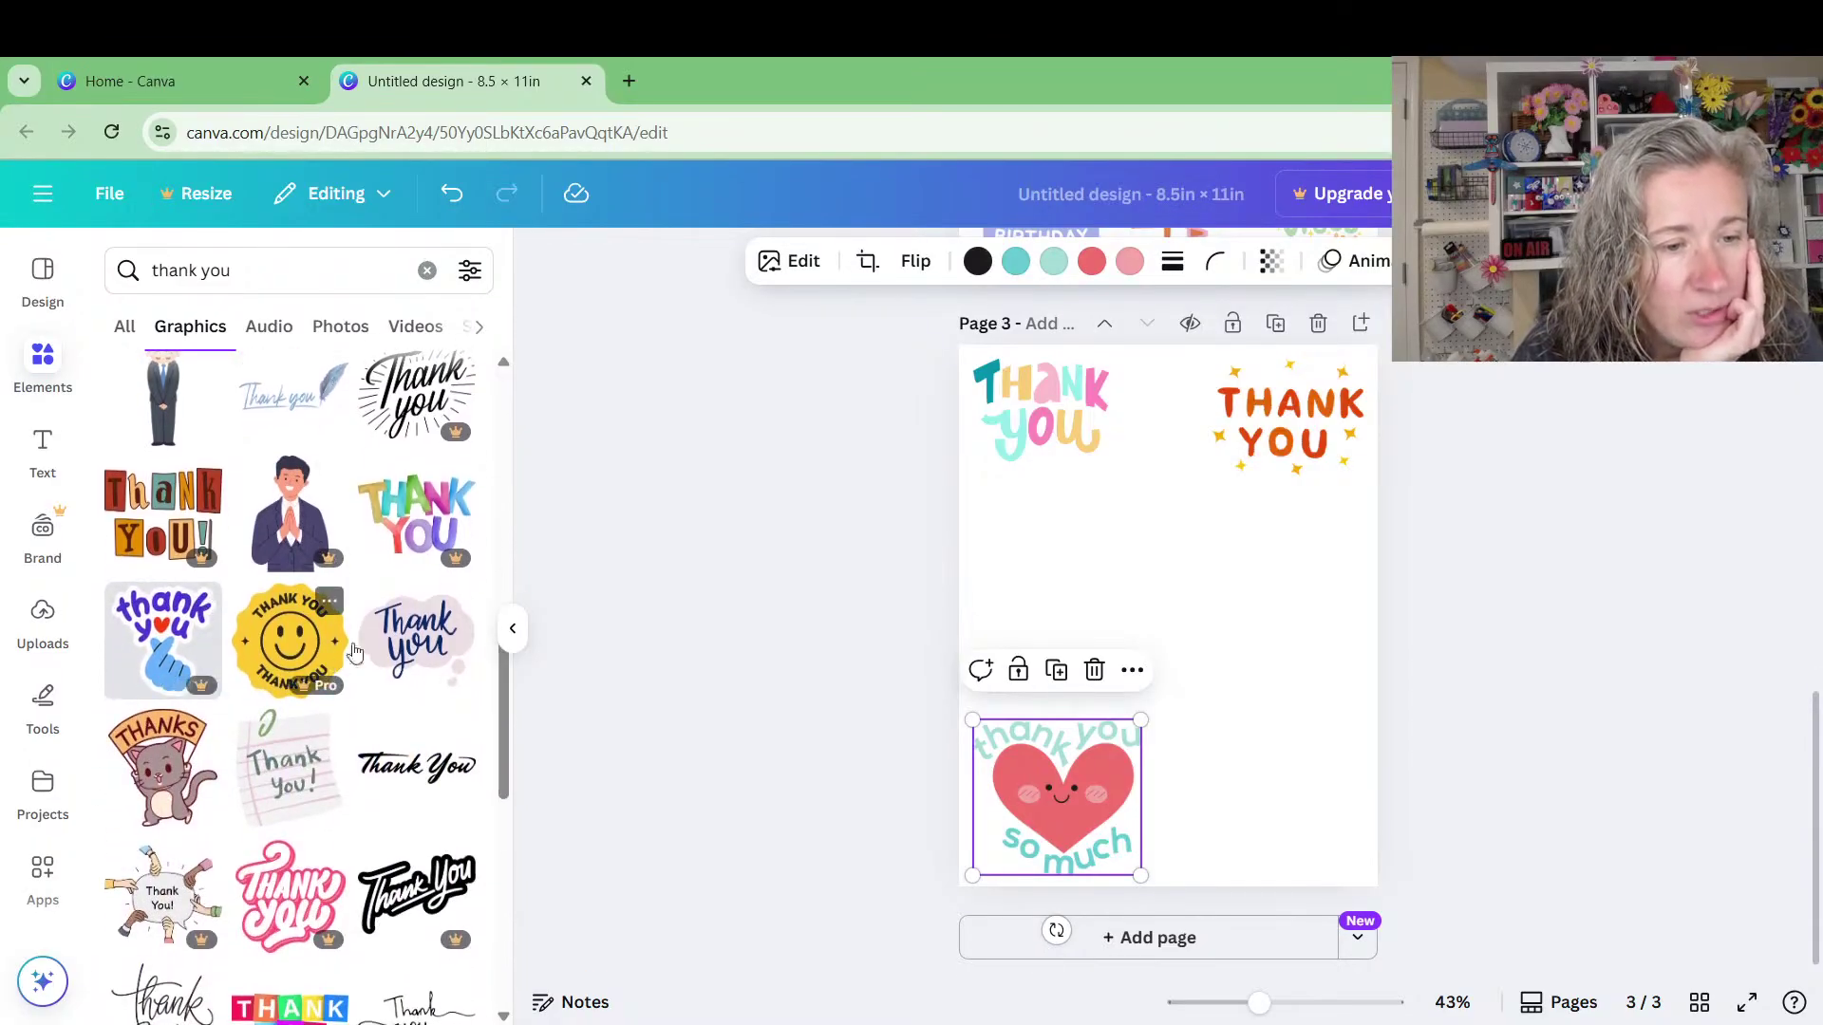
{"action": "left_click", "coordinate": [415, 634]}
{"action": "left_click_drag", "start_coordinate": [1175, 612], "coordinate": [1057, 568]}
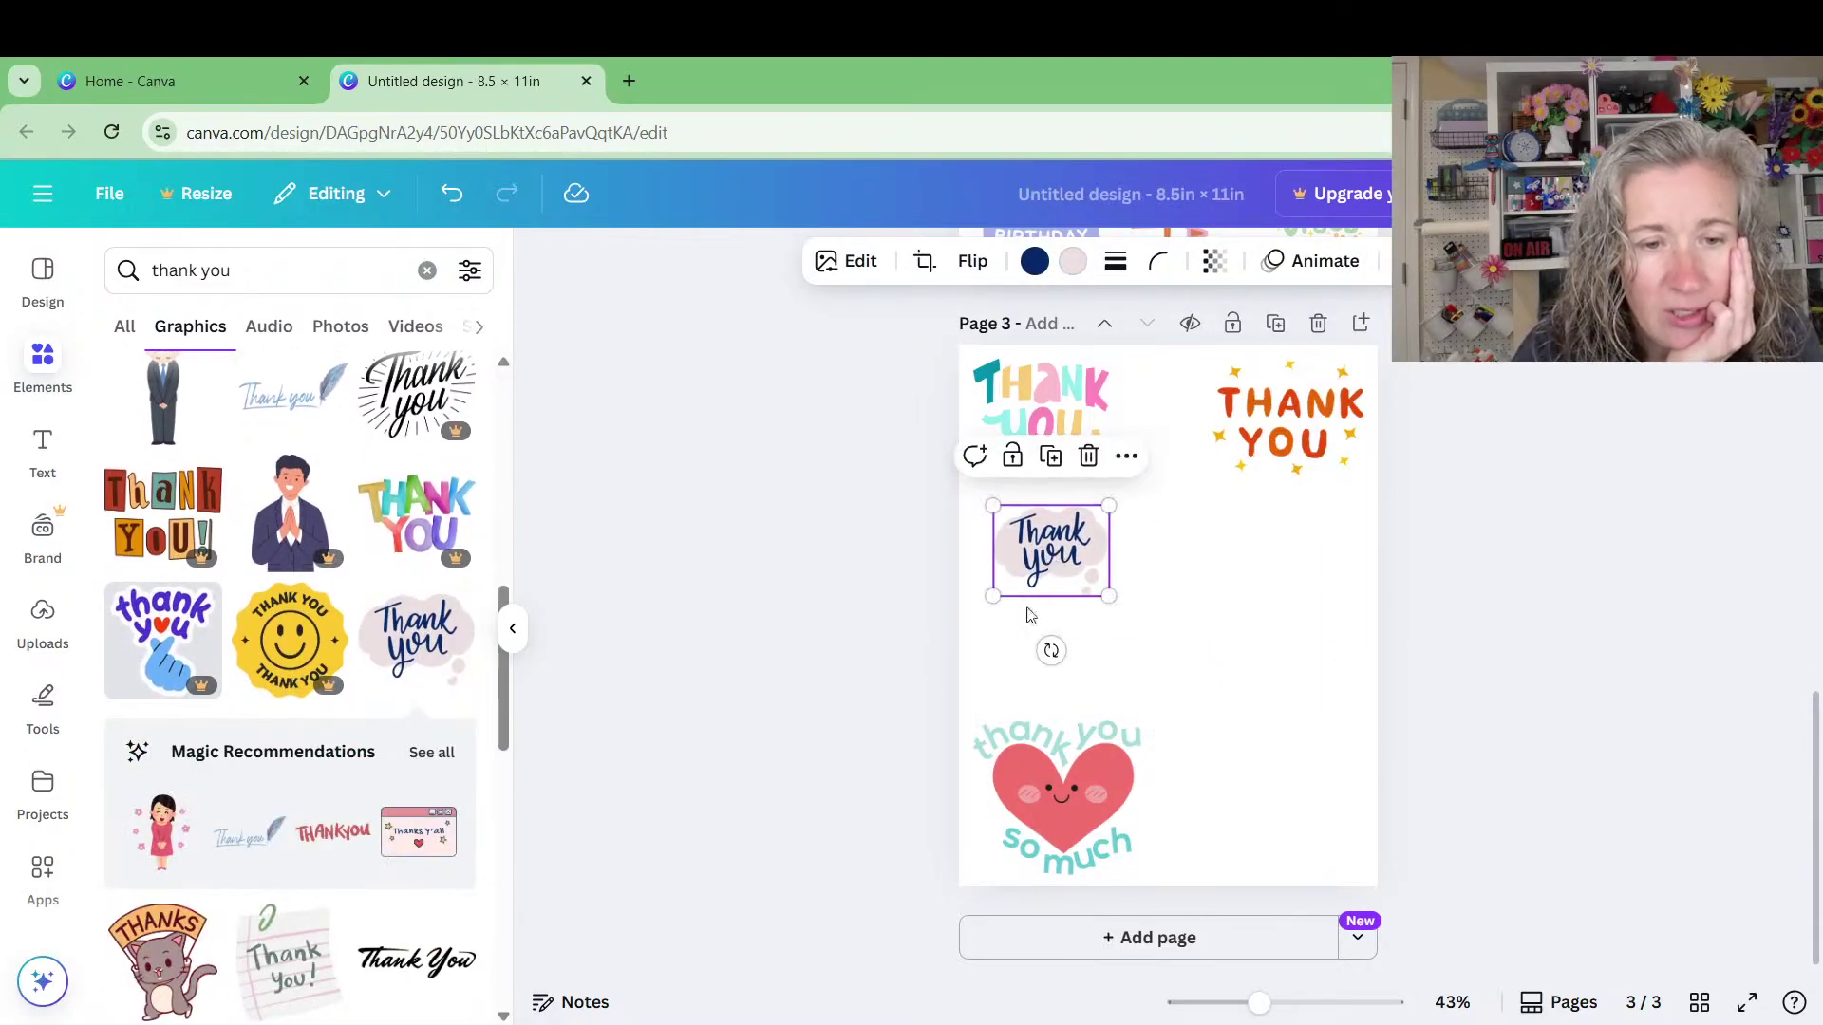
Search the graphics for "graduation" and place the blue cap with diploma, shrunk, below the orange Thank You on page 3
{"action": "left_click", "coordinate": [190, 270]}
{"action": "type", "text": "graduation"}
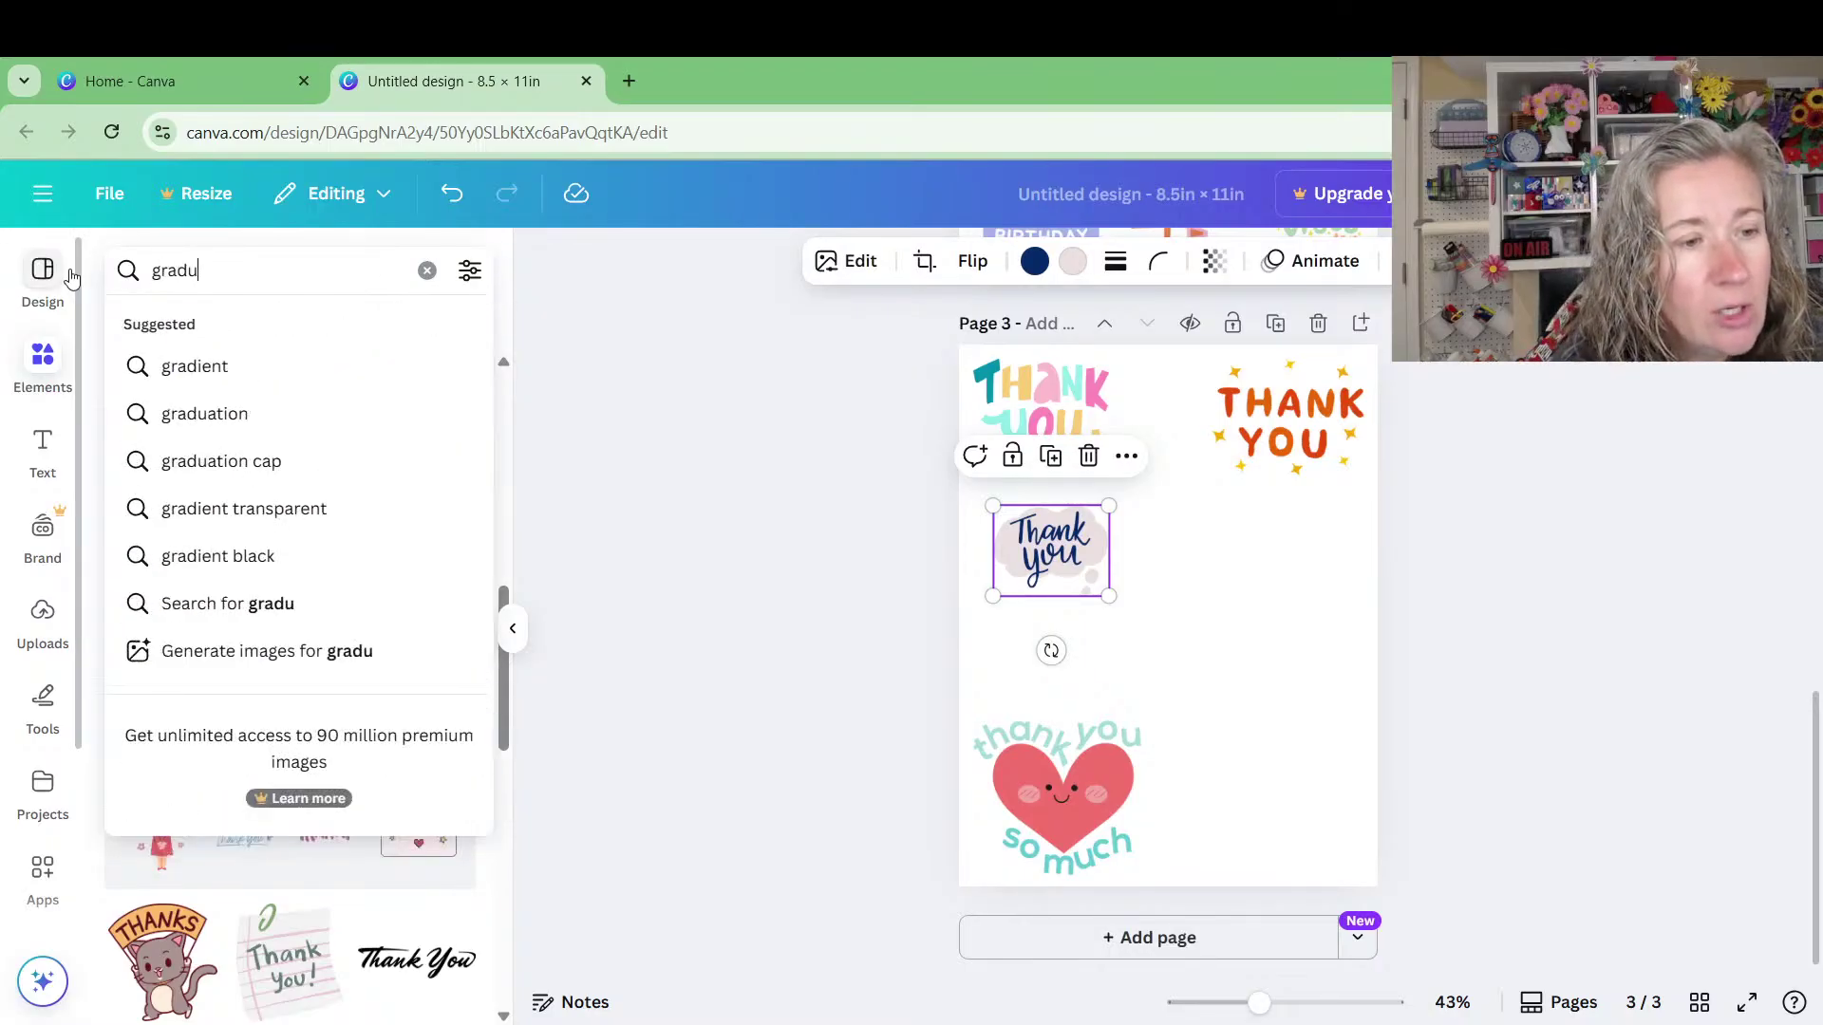
{"action": "key", "text": "Return"}
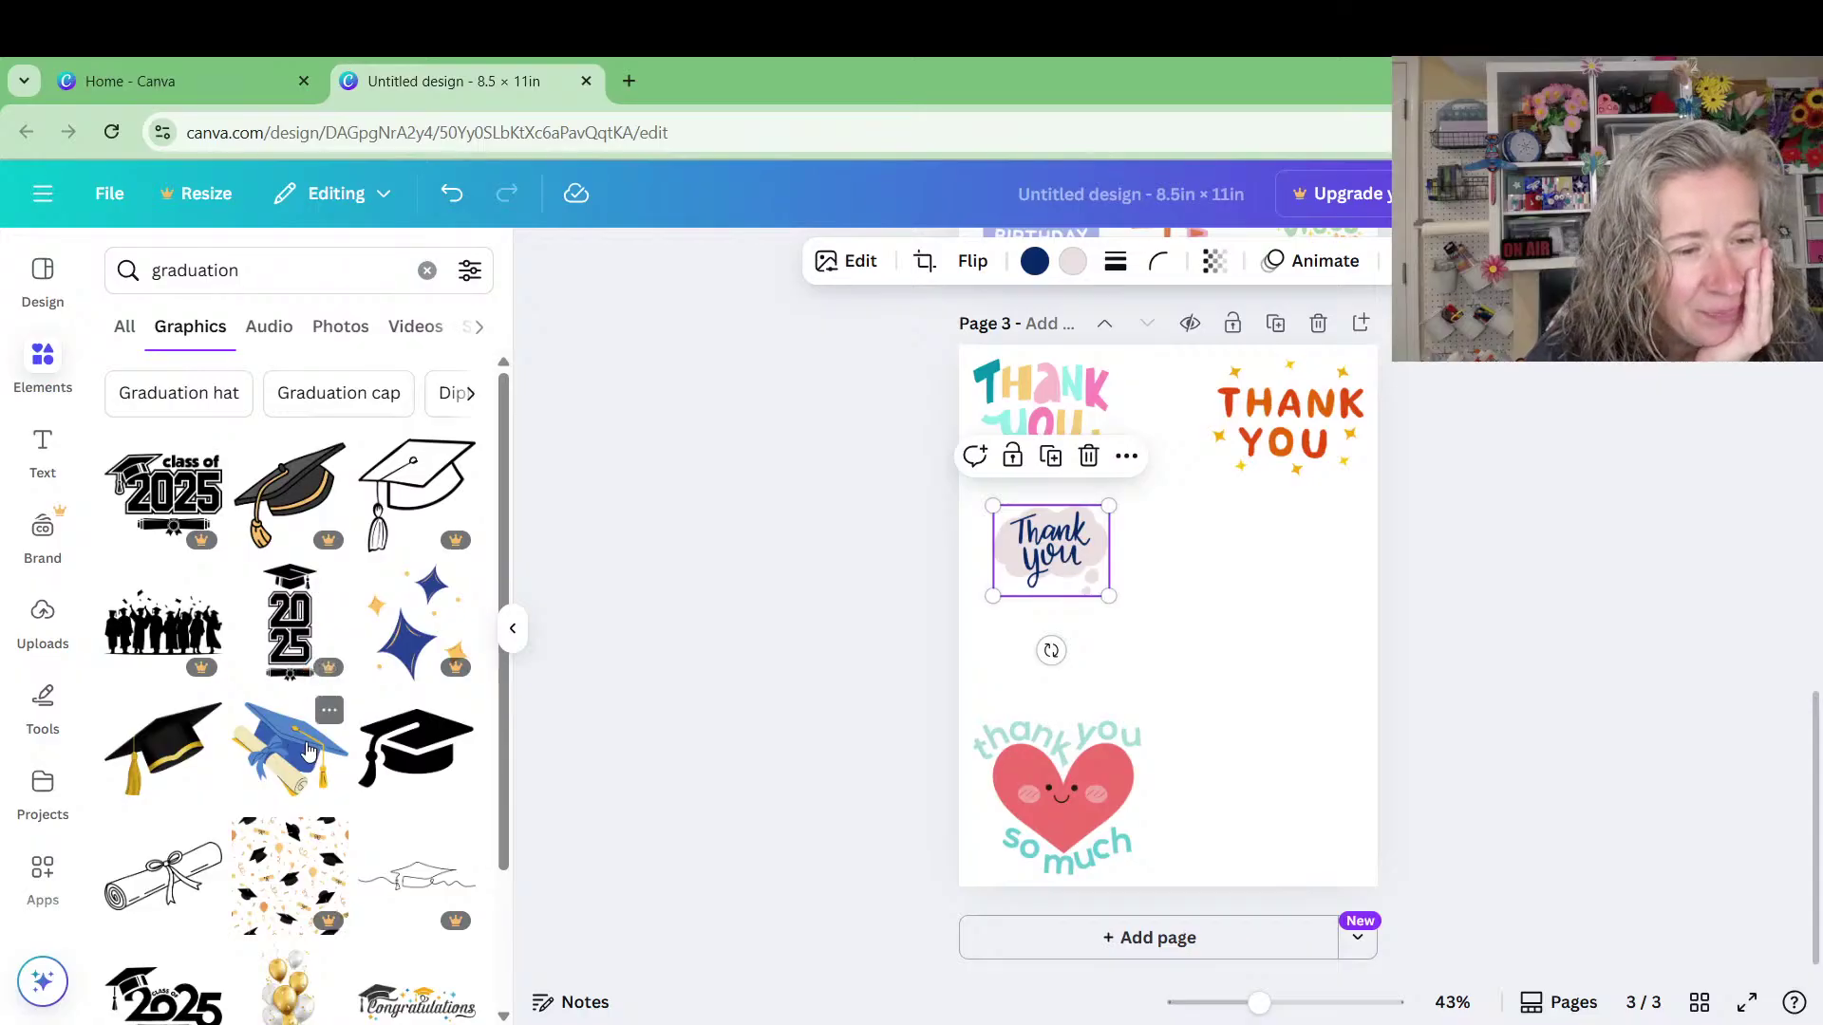
{"action": "left_click", "coordinate": [290, 750]}
{"action": "left_click_drag", "start_coordinate": [1167, 614], "coordinate": [1280, 572]}
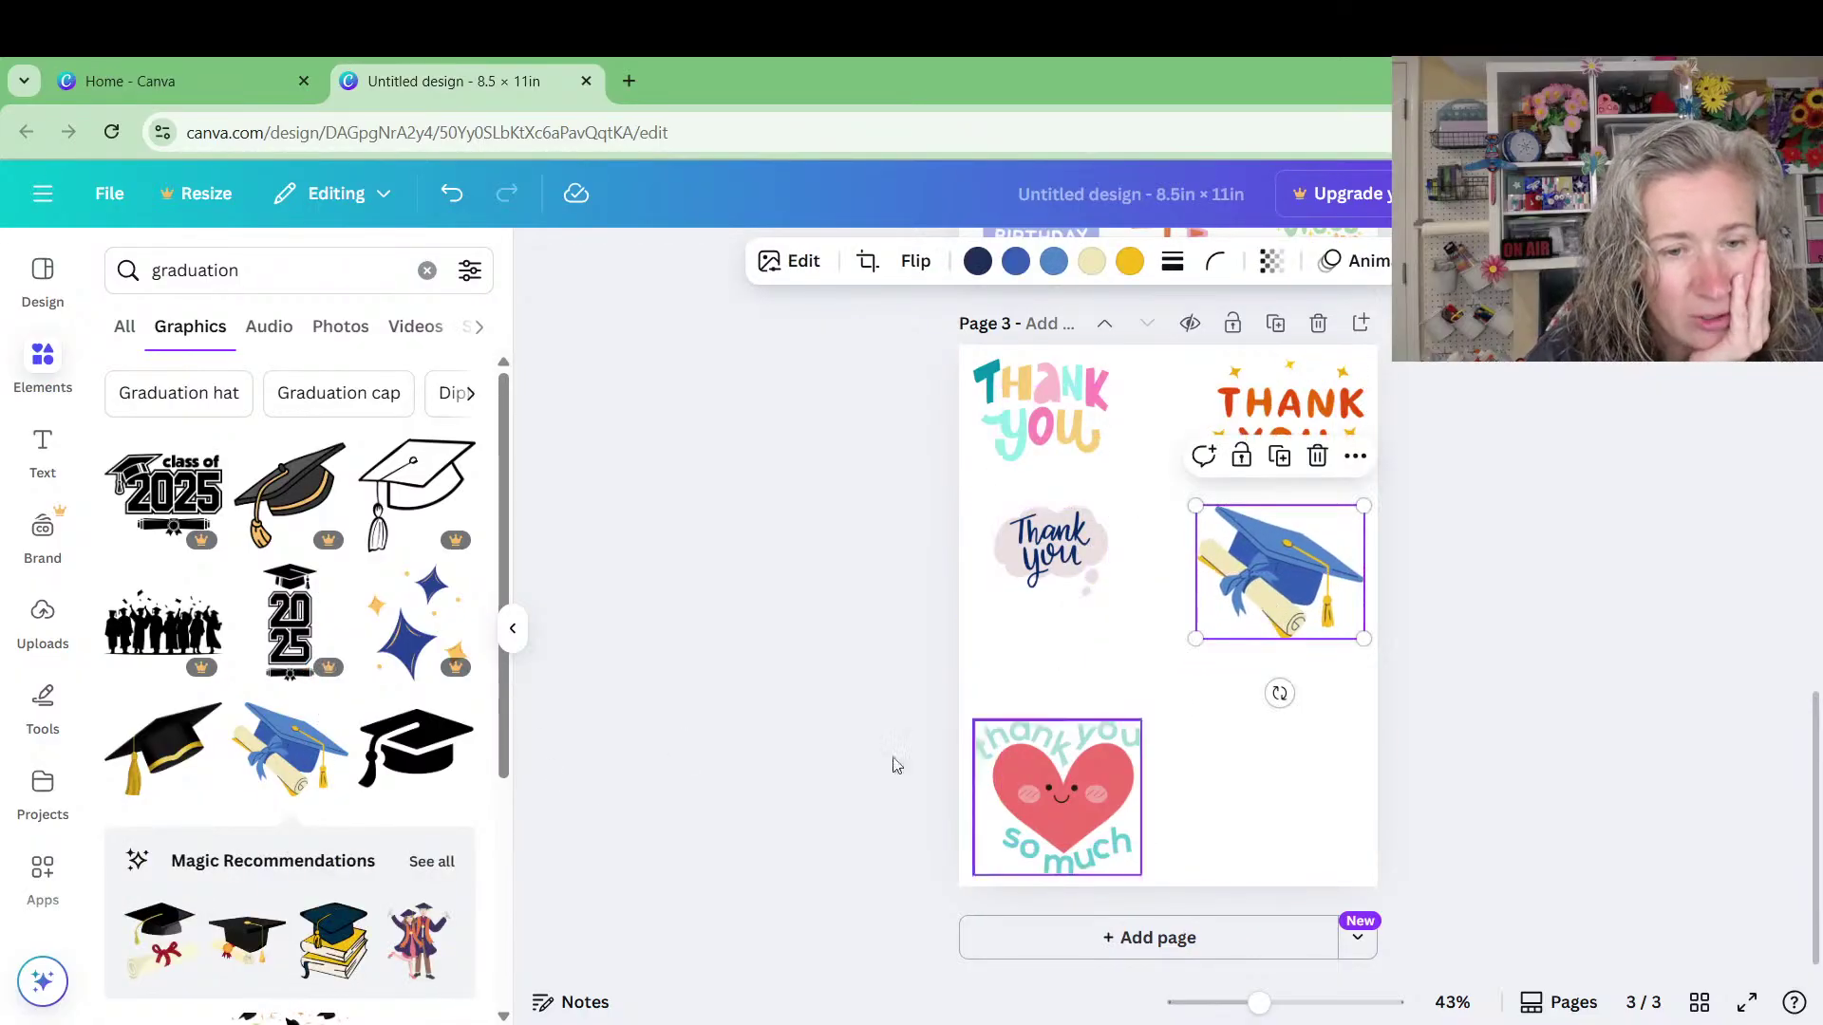
Add the black graduation cap beside the heart and the outlined diploma scroll between the navy Thank You and the heart on page 3
{"action": "left_click", "coordinate": [465, 738]}
{"action": "left_click_drag", "start_coordinate": [1180, 621], "coordinate": [1282, 787]}
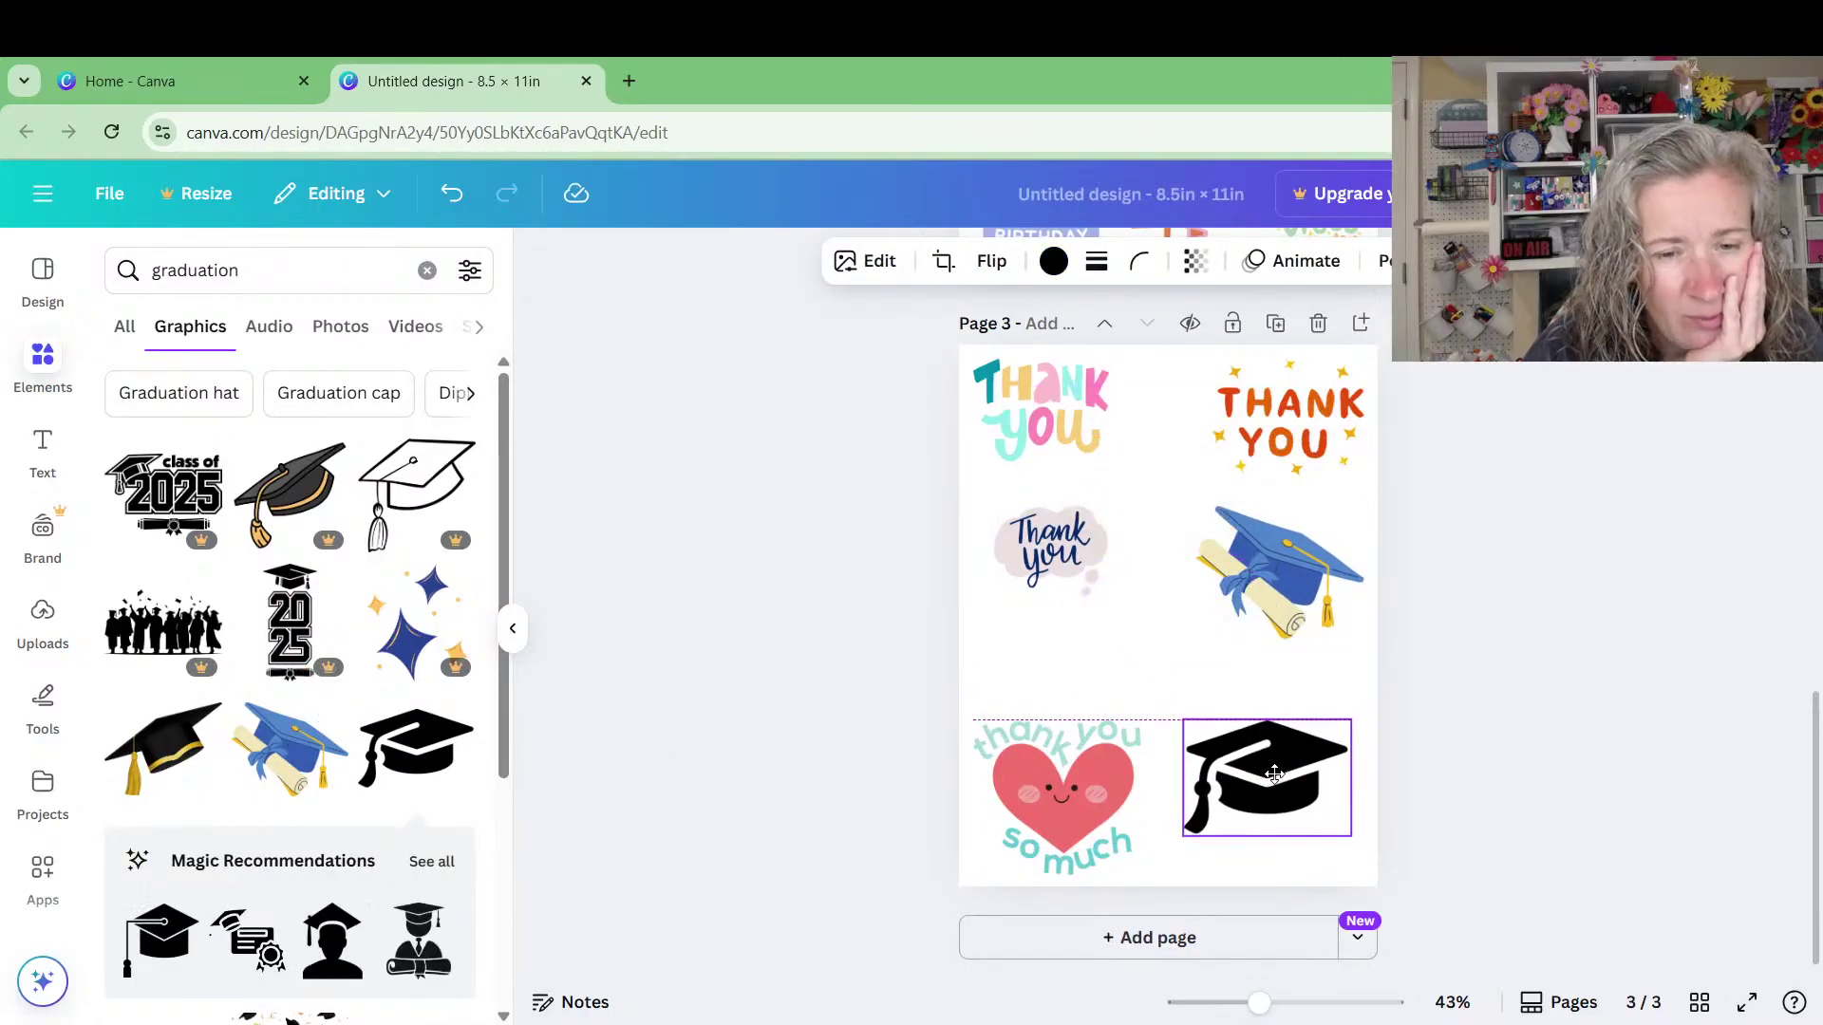
{"action": "scroll", "coordinate": [157, 596], "scroll_direction": "down", "scroll_amount": 4}
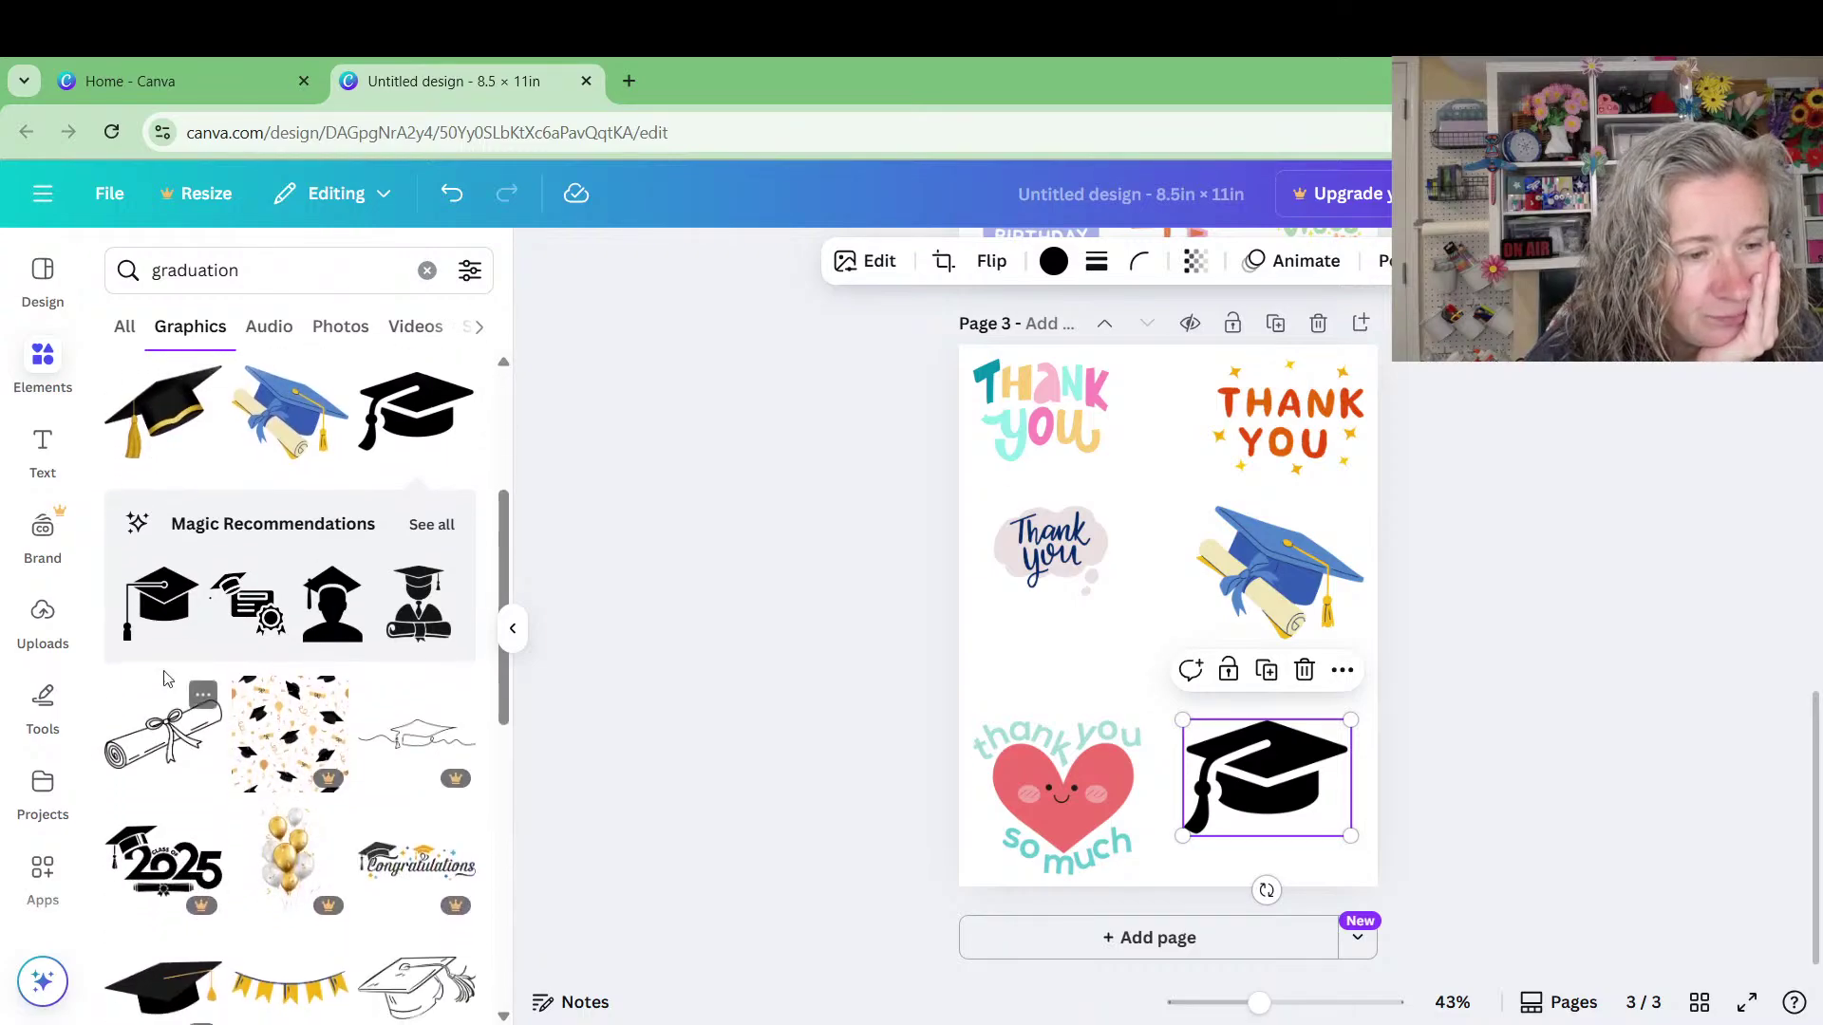
{"action": "left_click", "coordinate": [172, 719]}
{"action": "left_click_drag", "start_coordinate": [1195, 632], "coordinate": [1111, 661]}
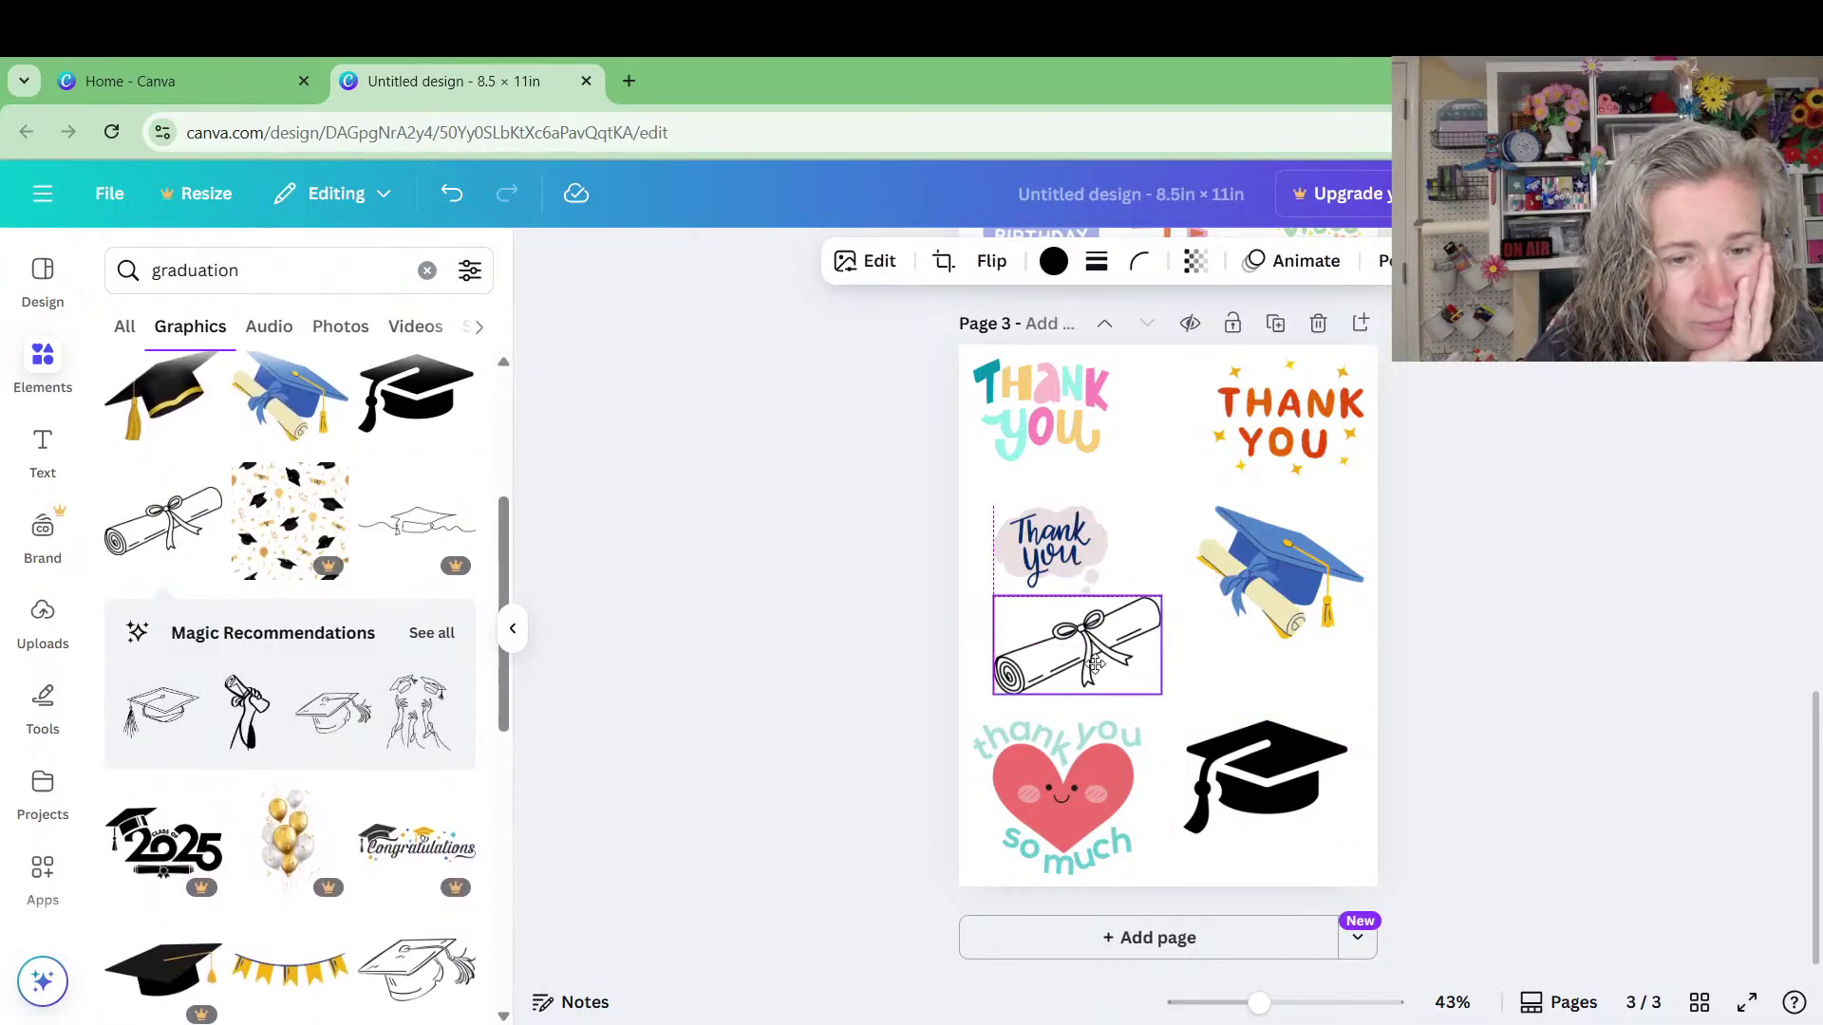
Replace the black graduation cap beside the heart on page 3 with the gray cap with gold tassel, slightly shrunk
{"action": "scroll", "coordinate": [249, 658], "scroll_direction": "down", "scroll_amount": 2}
{"action": "scroll", "coordinate": [249, 658], "scroll_direction": "down", "scroll_amount": 5}
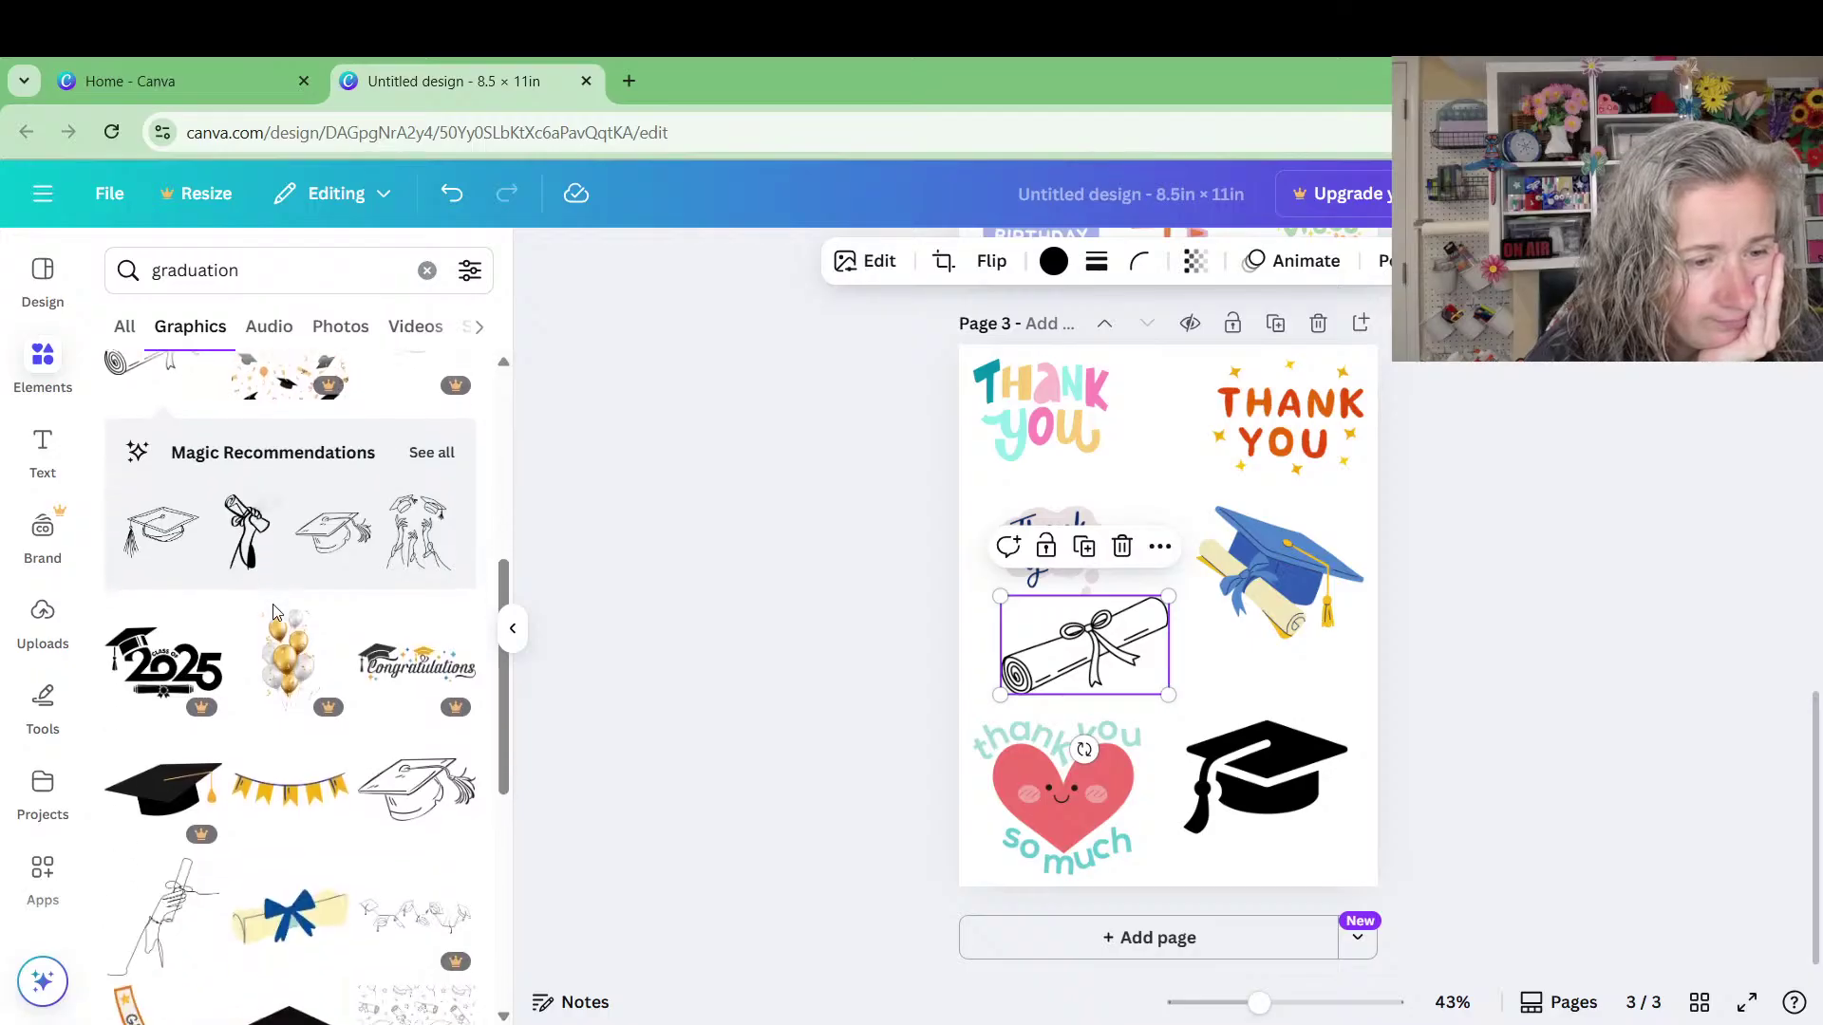
{"action": "scroll", "coordinate": [270, 616], "scroll_direction": "down", "scroll_amount": 4}
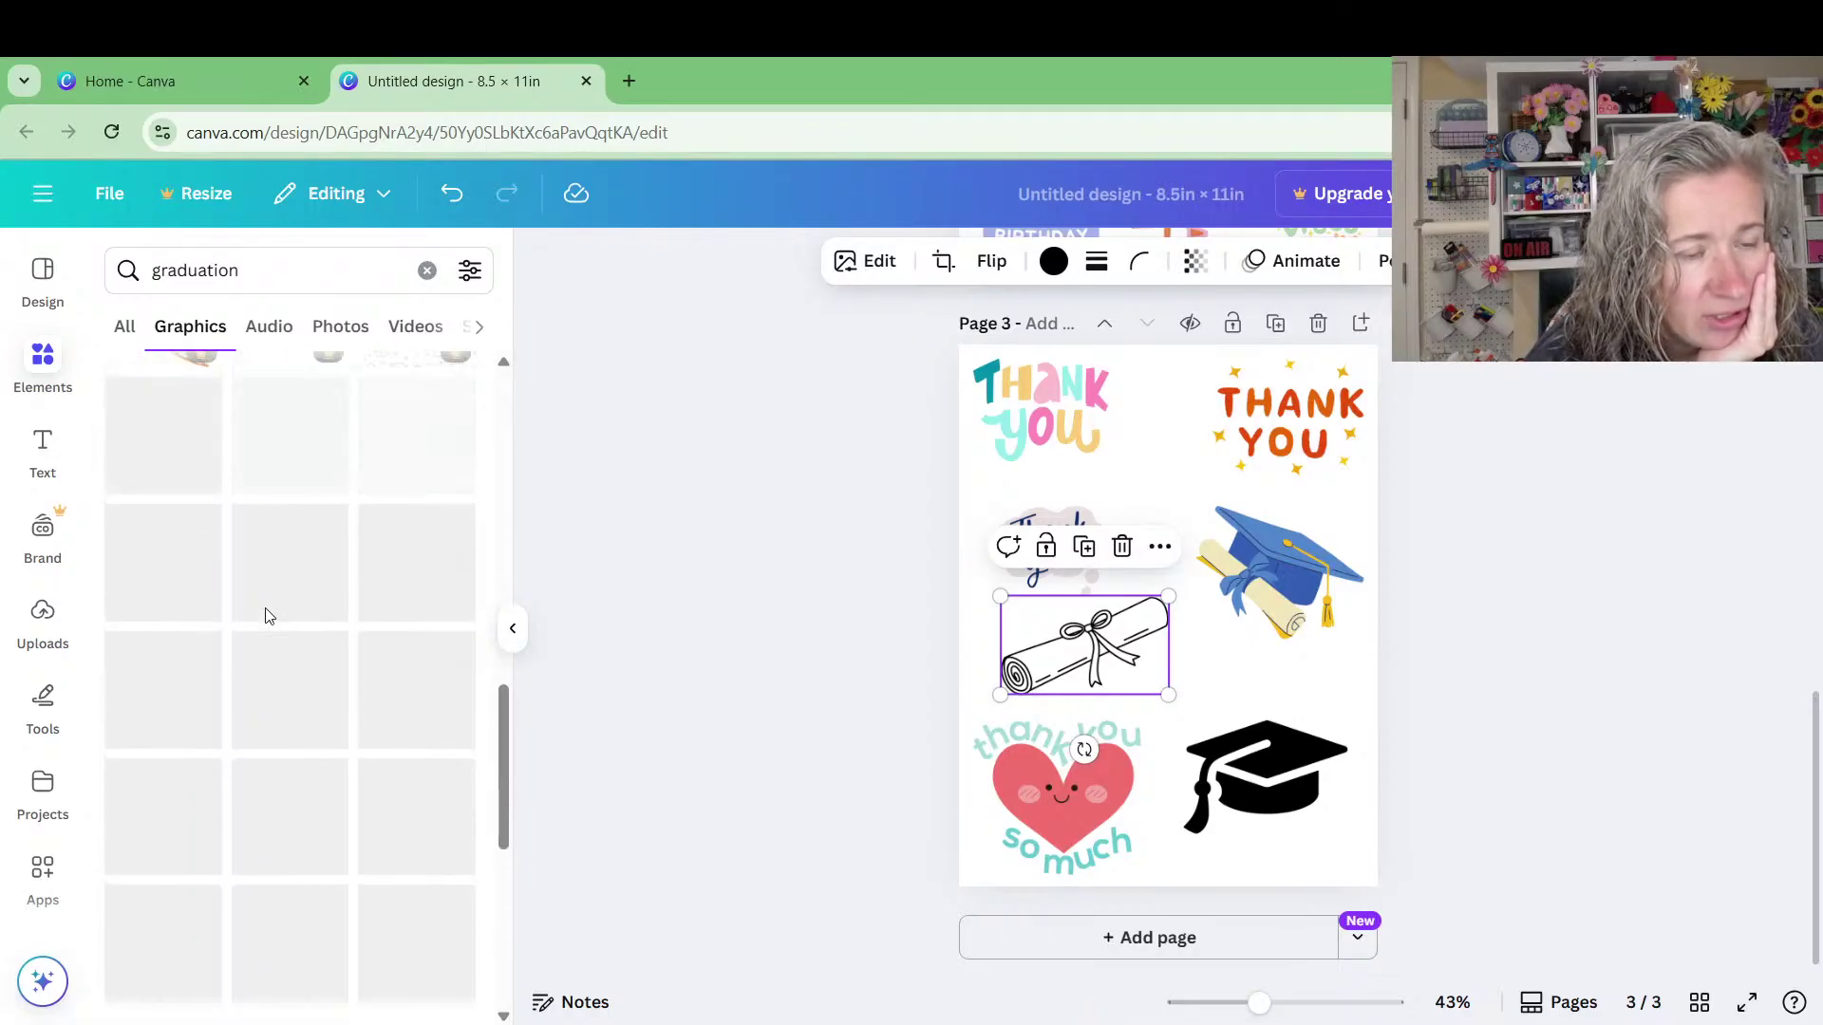
{"action": "left_click_drag", "start_coordinate": [1275, 807], "coordinate": [1294, 826]}
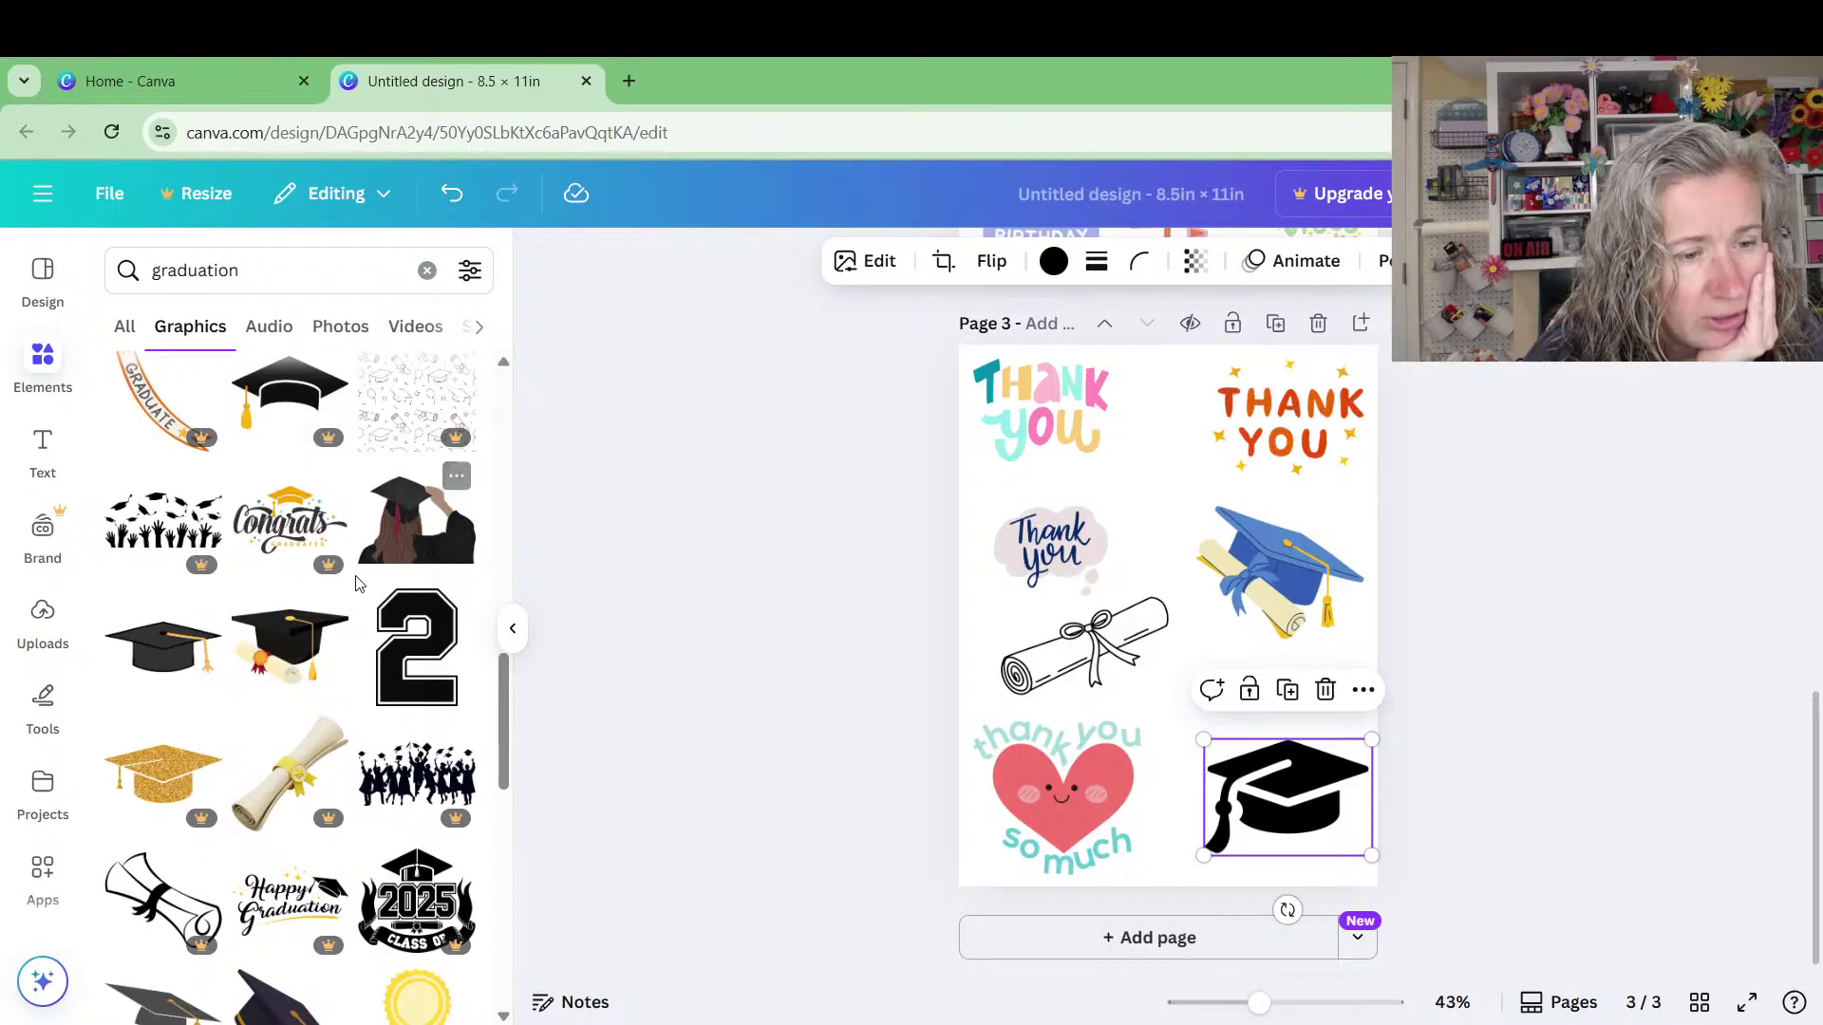
{"action": "scroll", "coordinate": [358, 582], "scroll_direction": "down", "scroll_amount": 3}
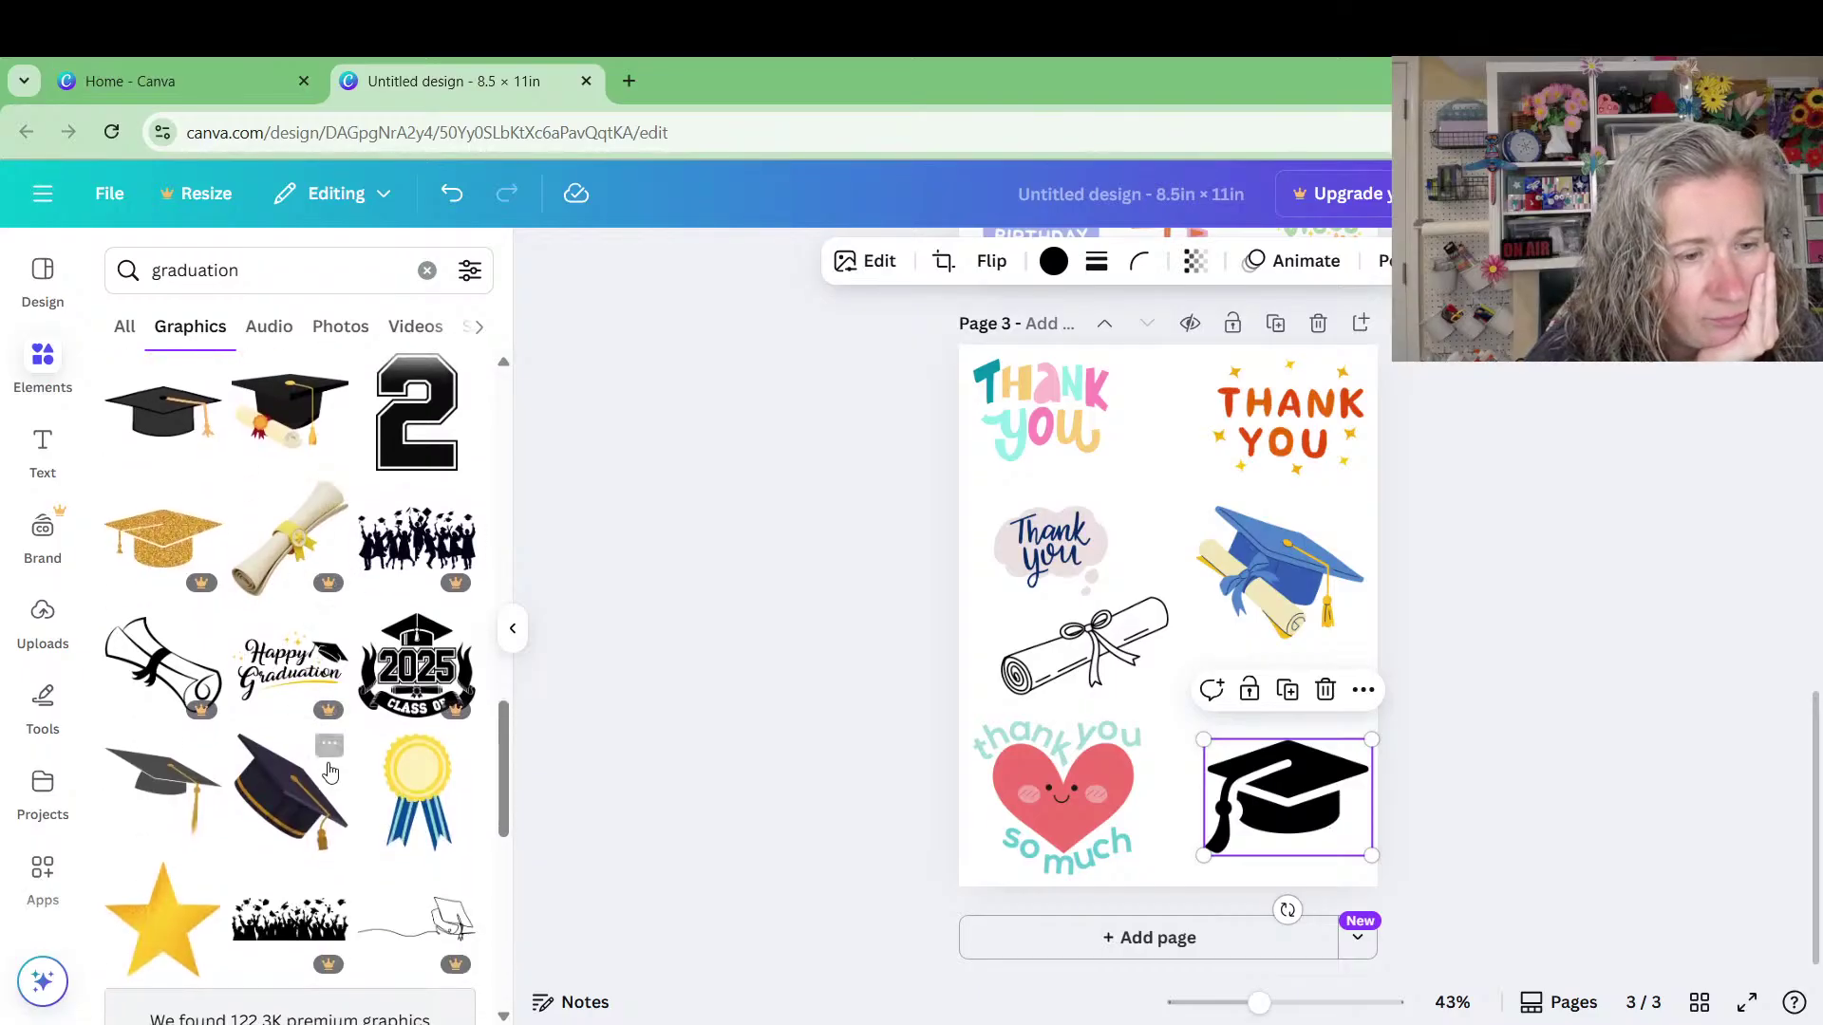
{"action": "left_click_drag", "start_coordinate": [162, 783], "coordinate": [1285, 903]}
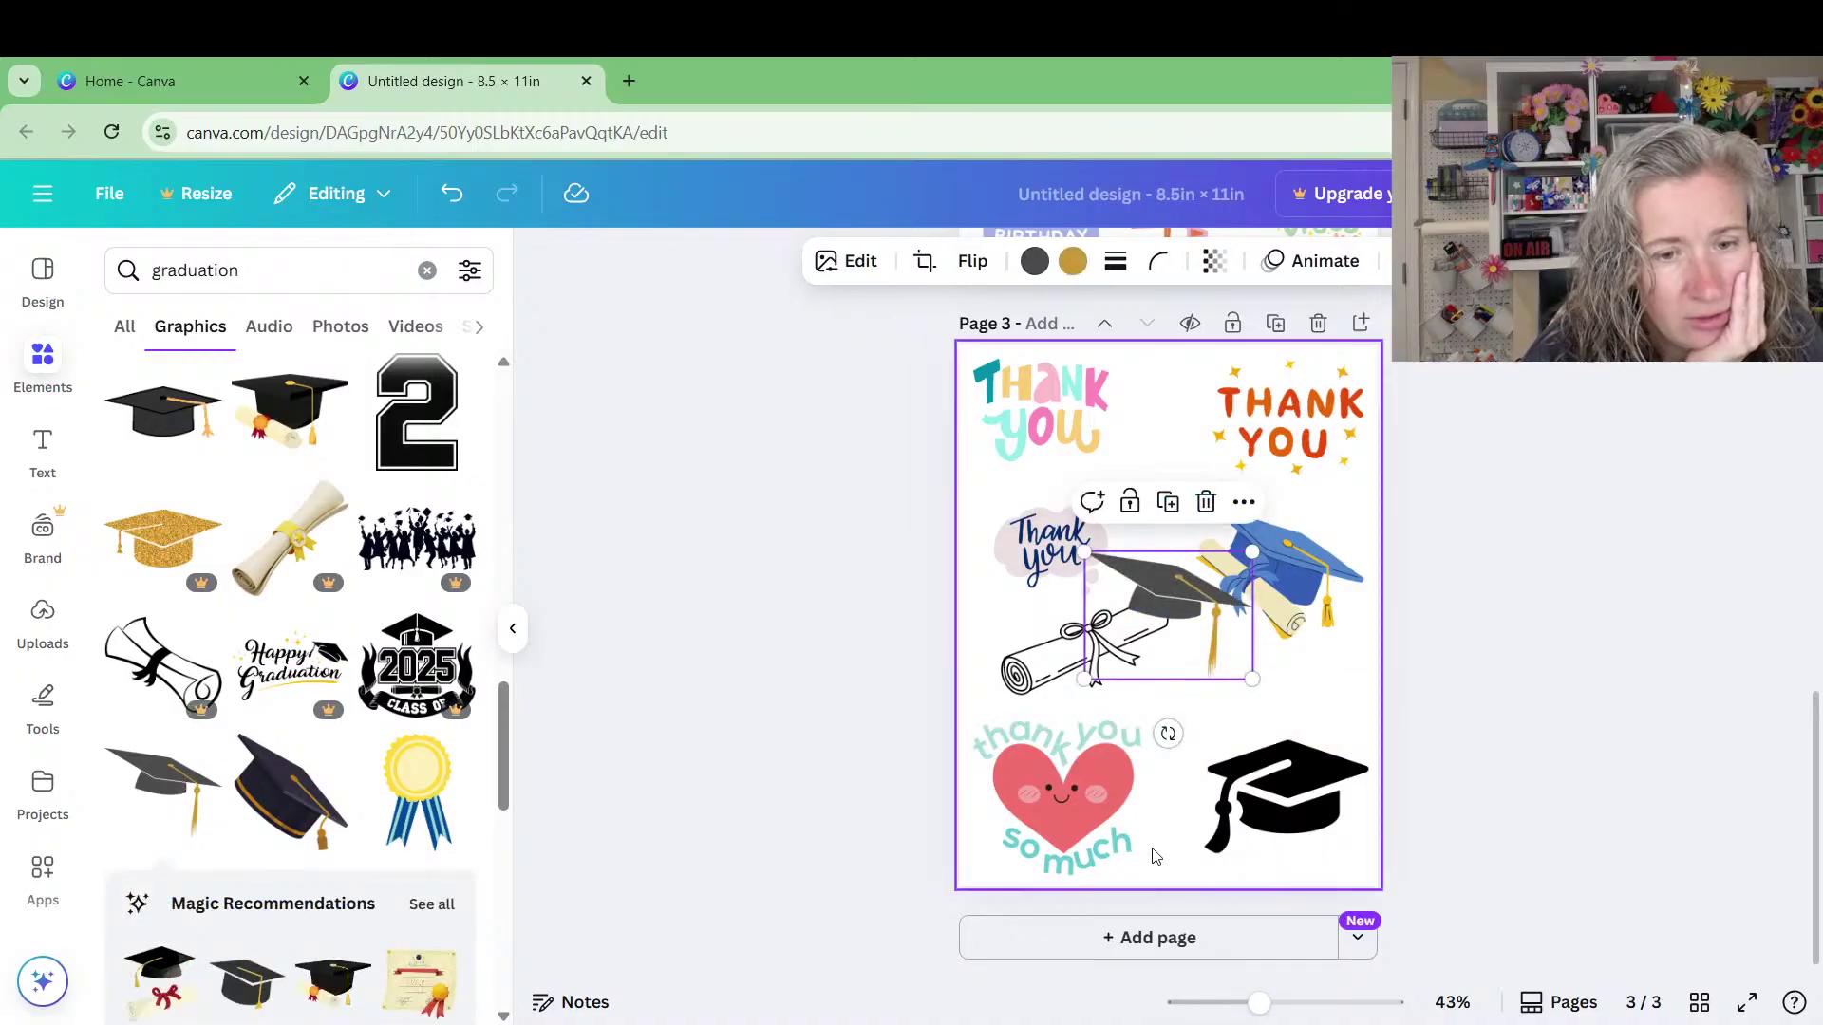
{"action": "left_click", "coordinate": [1263, 826]}
{"action": "key", "text": "Delete"}
{"action": "left_click_drag", "start_coordinate": [1210, 629], "coordinate": [1291, 807]}
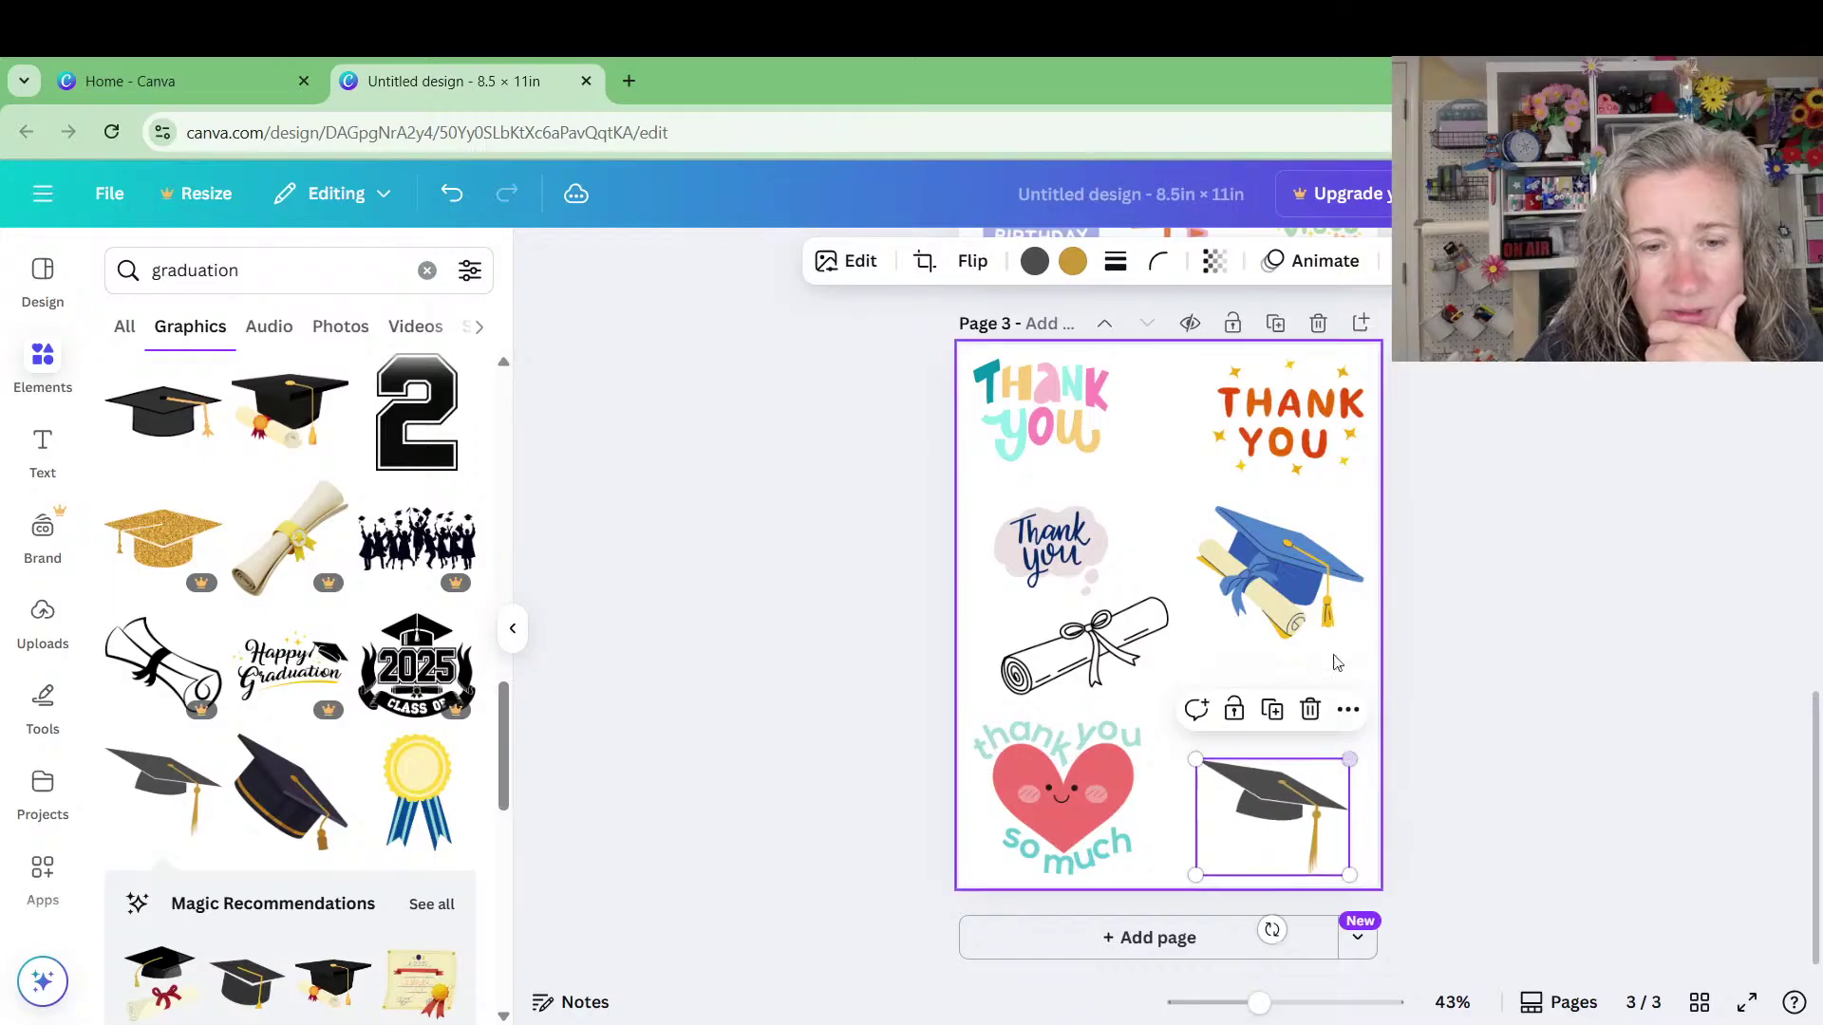
Move the diploma scroll between the blue and gray caps, raising the blue cap slightly and shifting the gray cap into page 3's lower-right corner
{"action": "left_click_drag", "start_coordinate": [1291, 584], "coordinate": [1299, 584]}
{"action": "left_click", "coordinate": [1144, 623]}
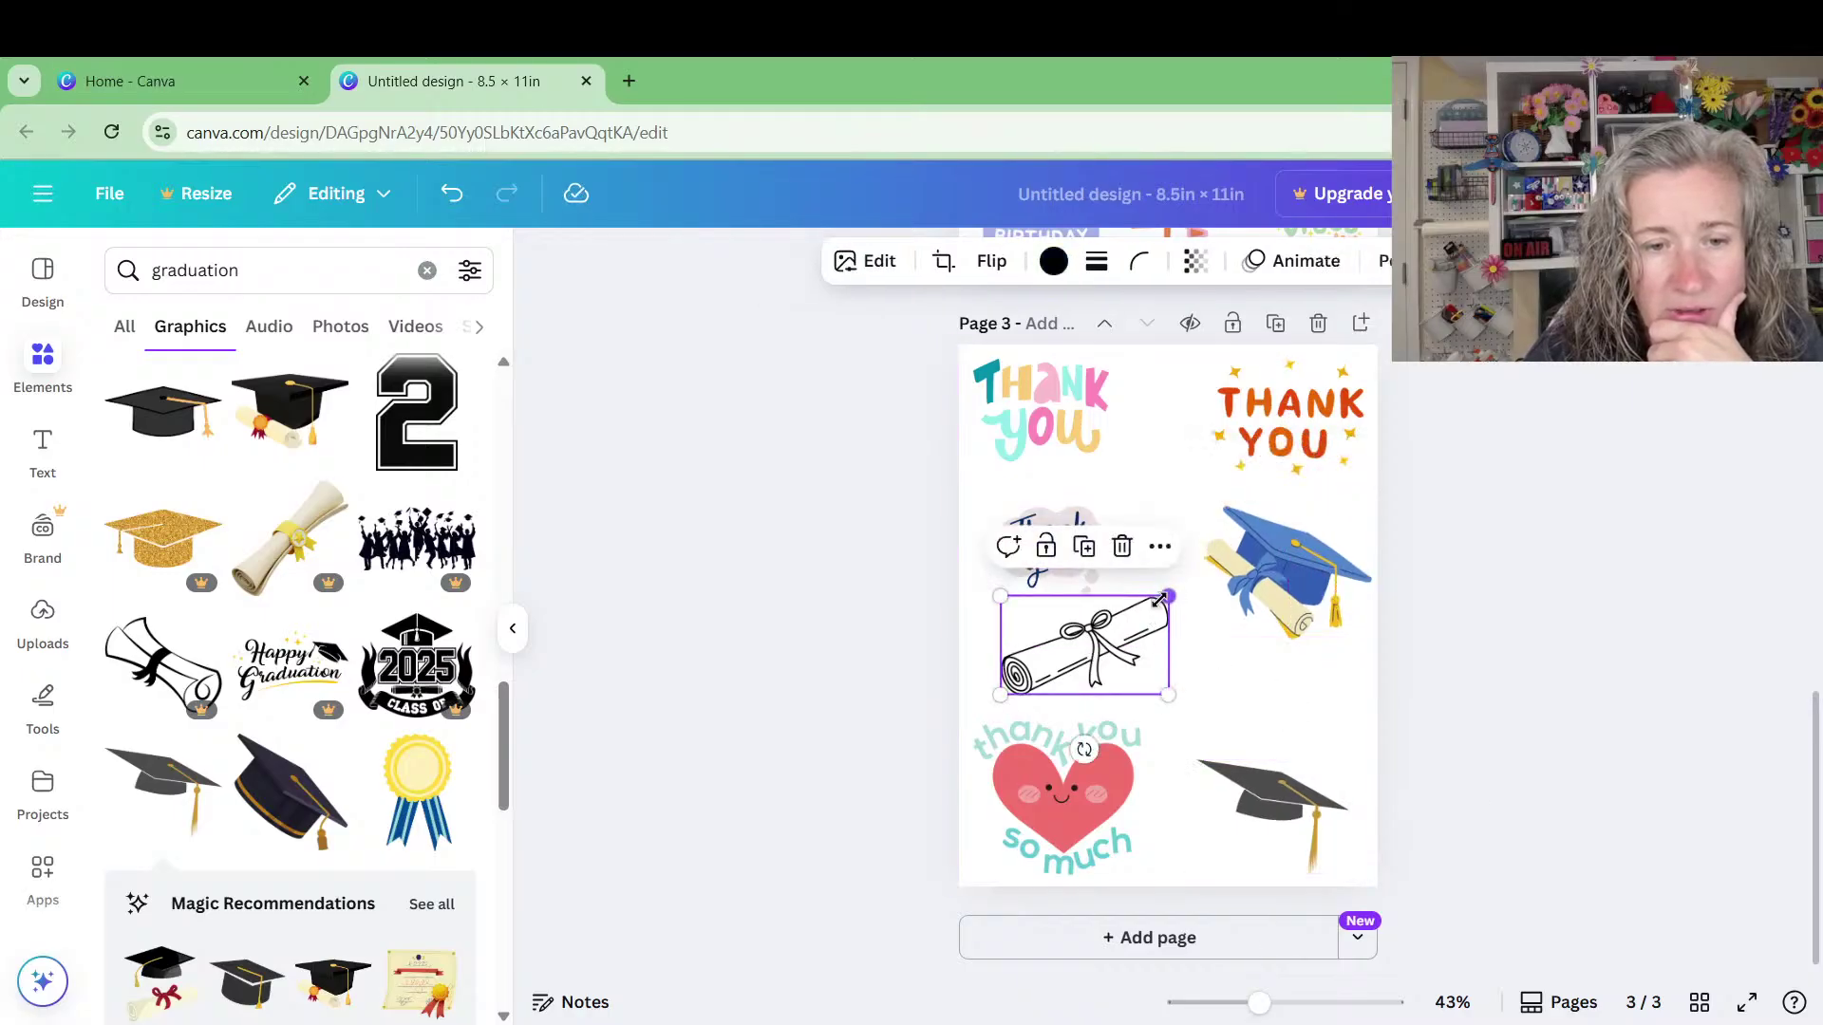
{"action": "left_click_drag", "start_coordinate": [1115, 653], "coordinate": [1277, 741]}
{"action": "left_click_drag", "start_coordinate": [1288, 569], "coordinate": [1263, 549]}
{"action": "left_click_drag", "start_coordinate": [1276, 740], "coordinate": [1293, 713]}
{"action": "left_click", "coordinate": [1276, 809]}
{"action": "left_click_drag", "start_coordinate": [1277, 809], "coordinate": [1293, 821]}
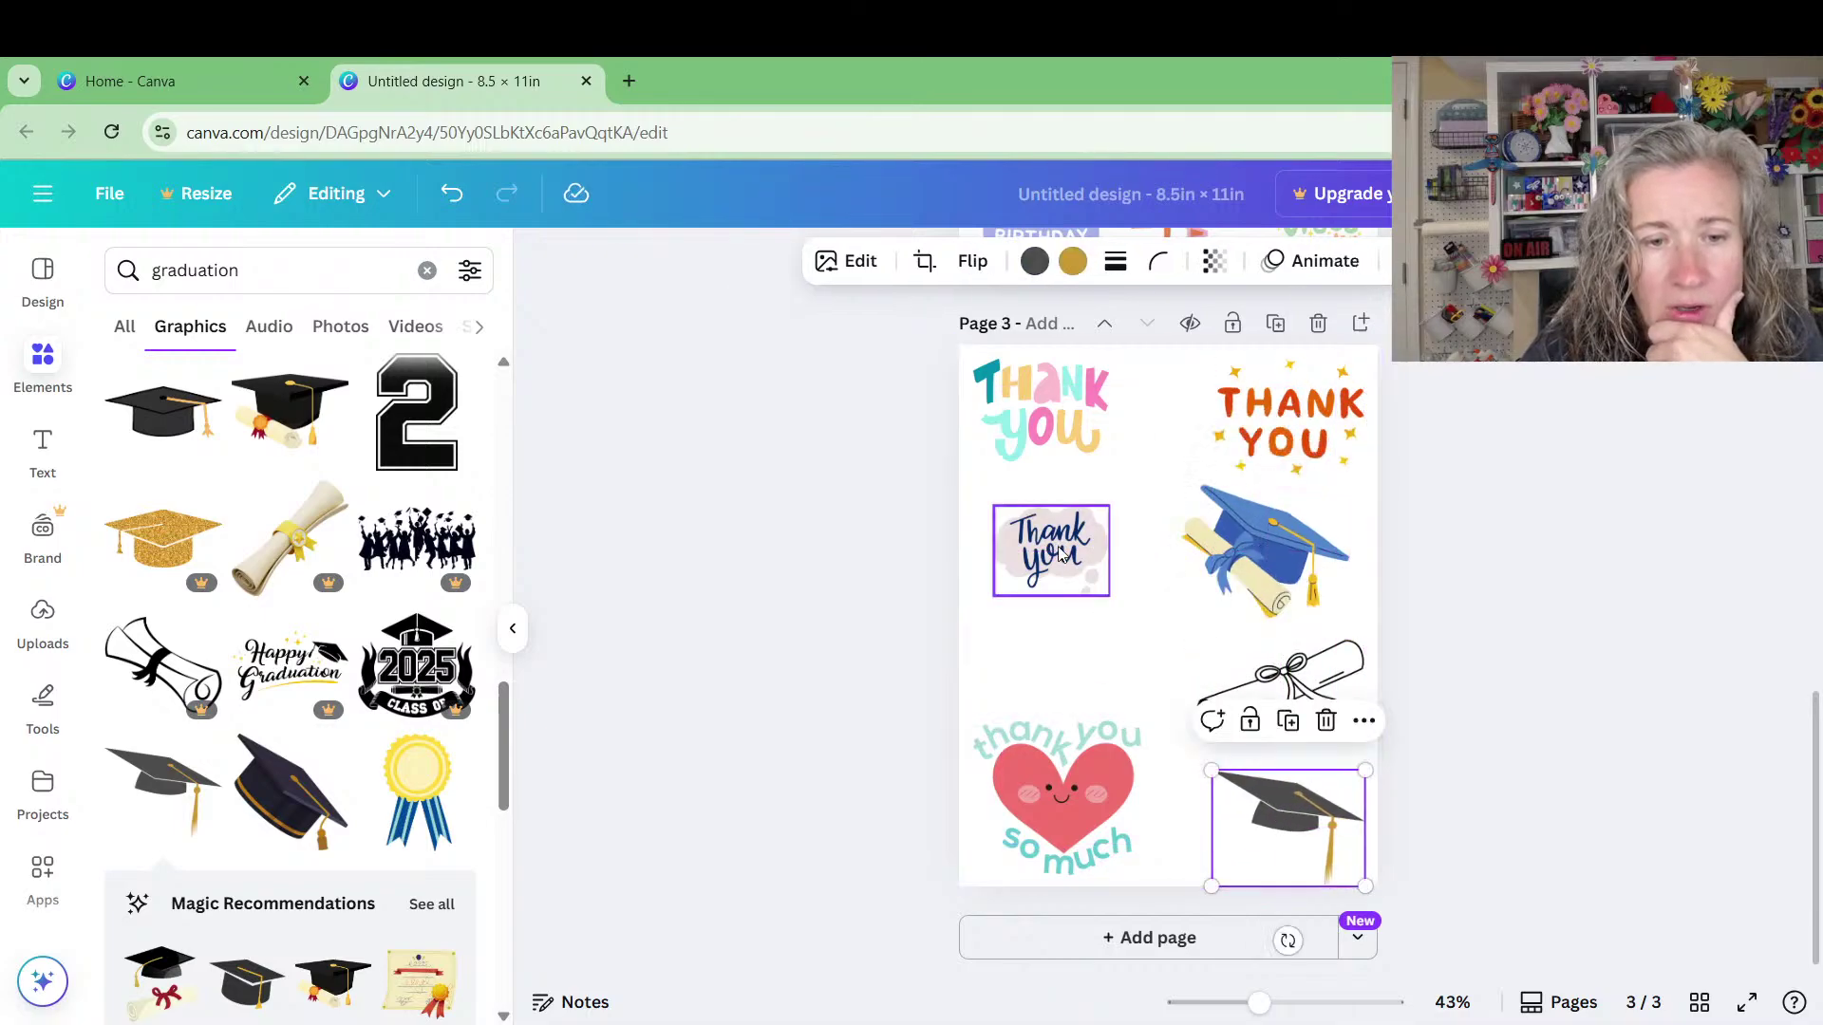
Lower the navy Thank You toward the heart, place the diploma scroll beneath the multicolored Thank You, and lower the blue cap slightly
{"action": "left_click_drag", "start_coordinate": [1062, 556], "coordinate": [1069, 641]}
{"action": "left_click", "coordinate": [1281, 679]}
{"action": "left_click_drag", "start_coordinate": [1281, 678], "coordinate": [1076, 519]}
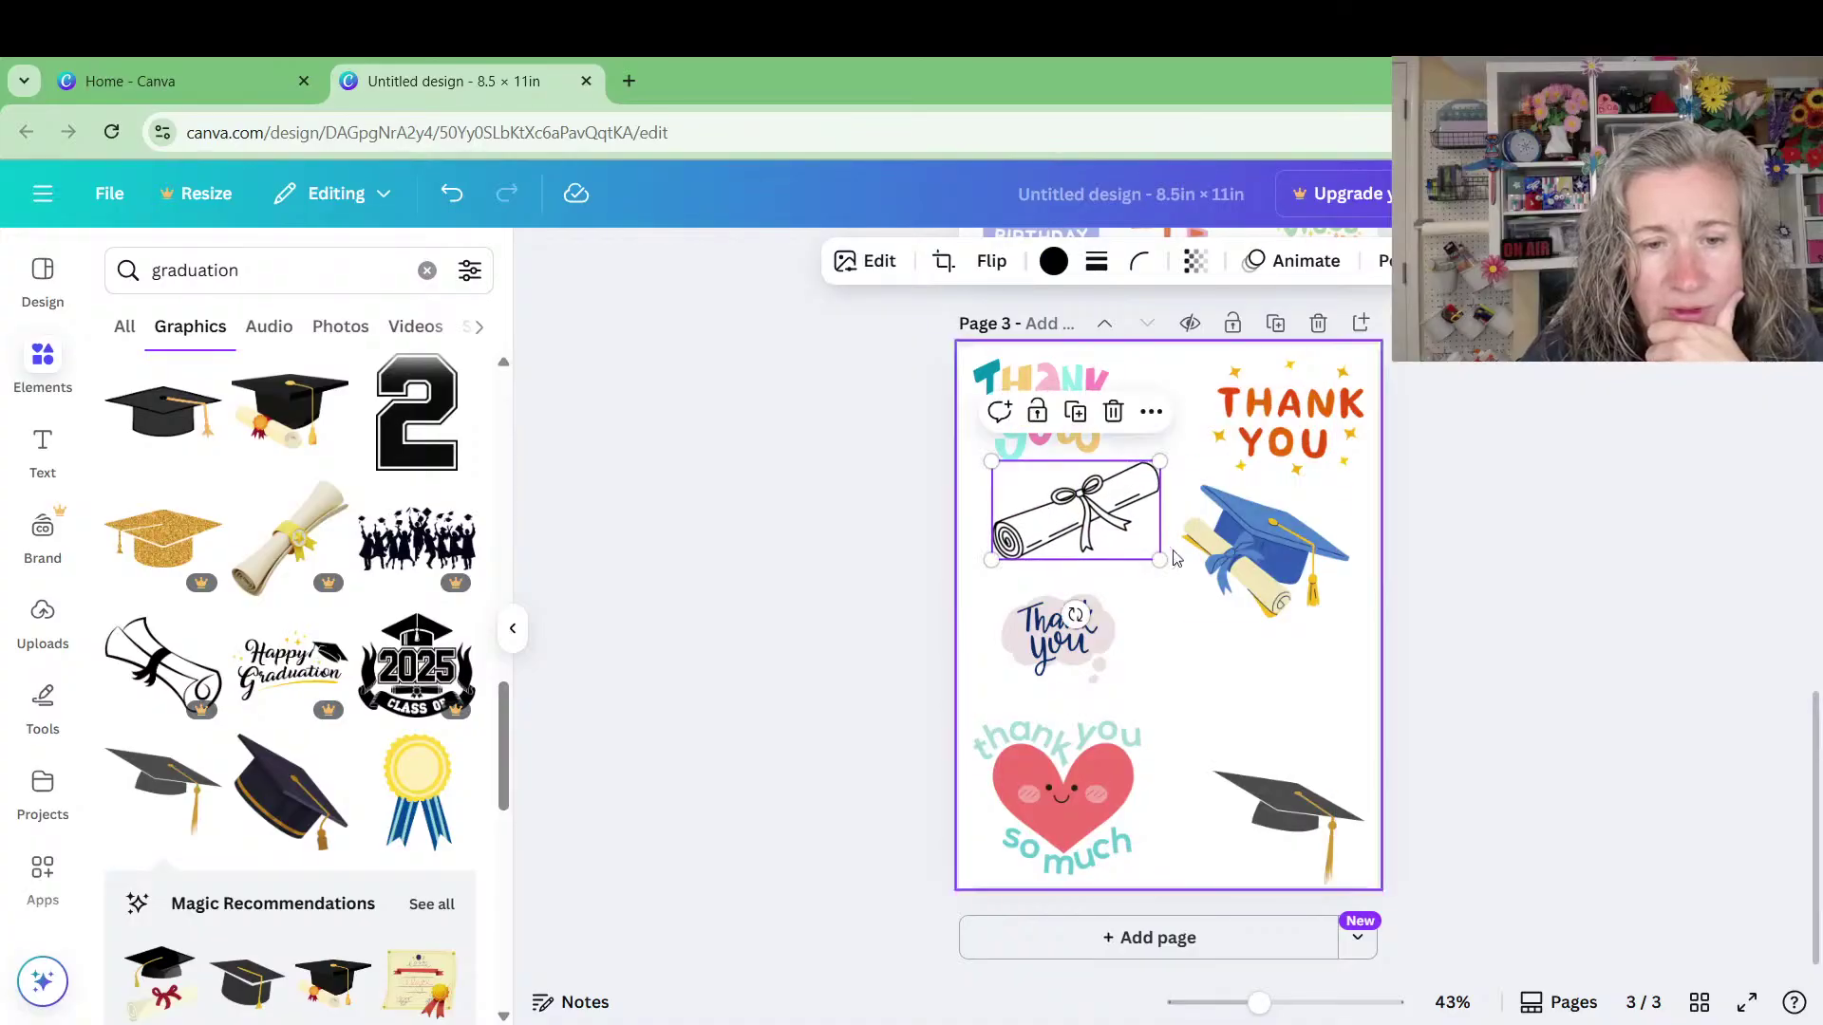
{"action": "left_click_drag", "start_coordinate": [1187, 561], "coordinate": [1202, 604]}
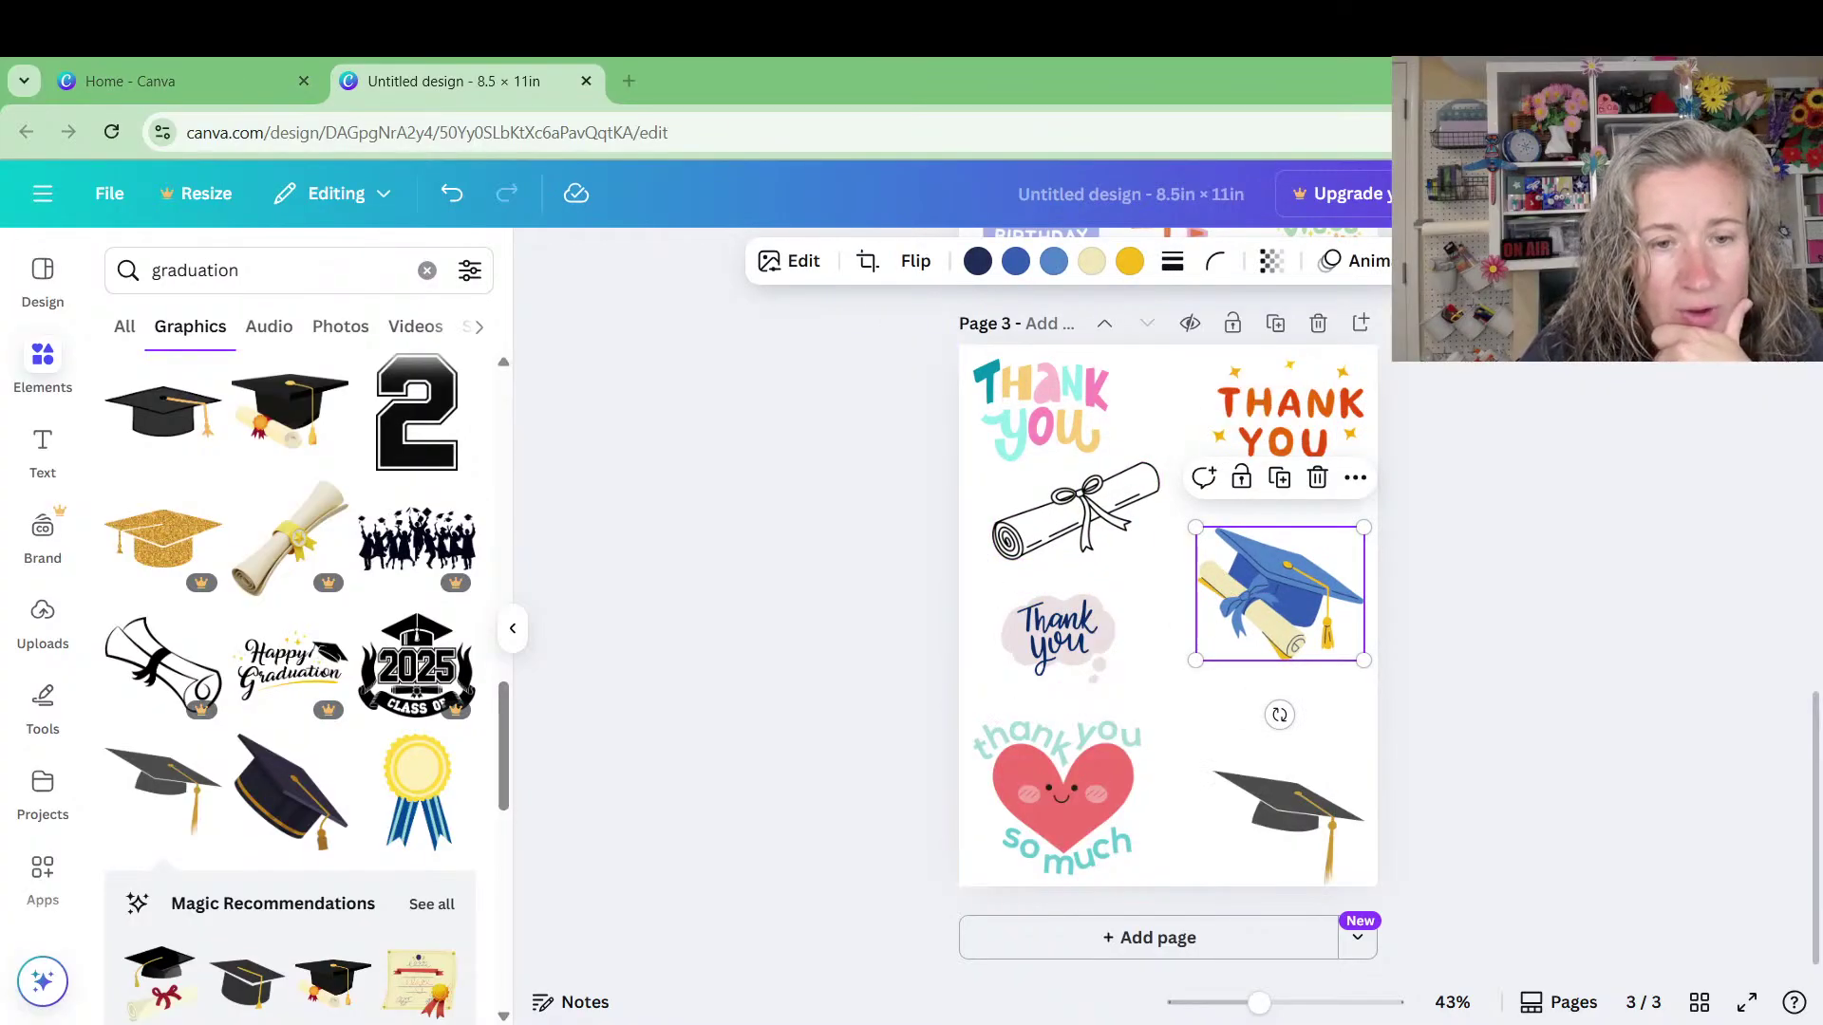
Download pages 1–3 of the design as a PDF Print file
{"action": "scroll", "coordinate": [1222, 750], "scroll_direction": "up", "scroll_amount": 12}
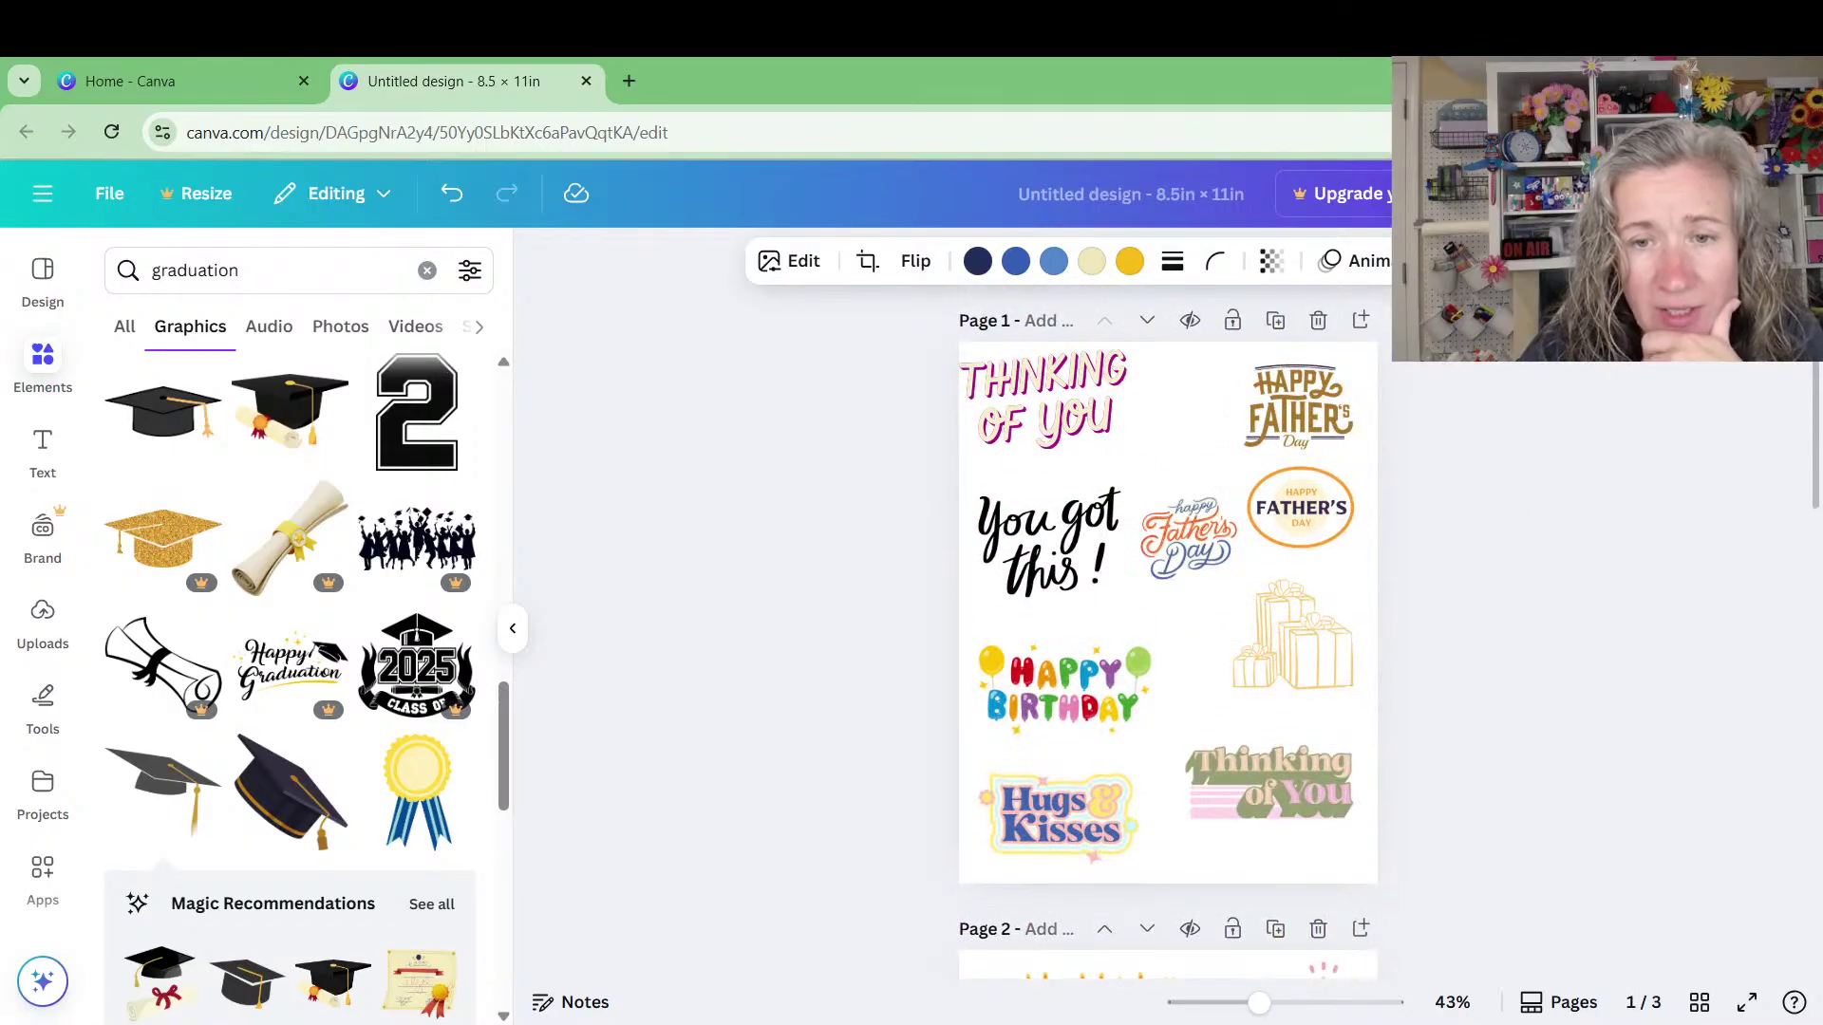
{"action": "left_click", "coordinate": [1761, 193]}
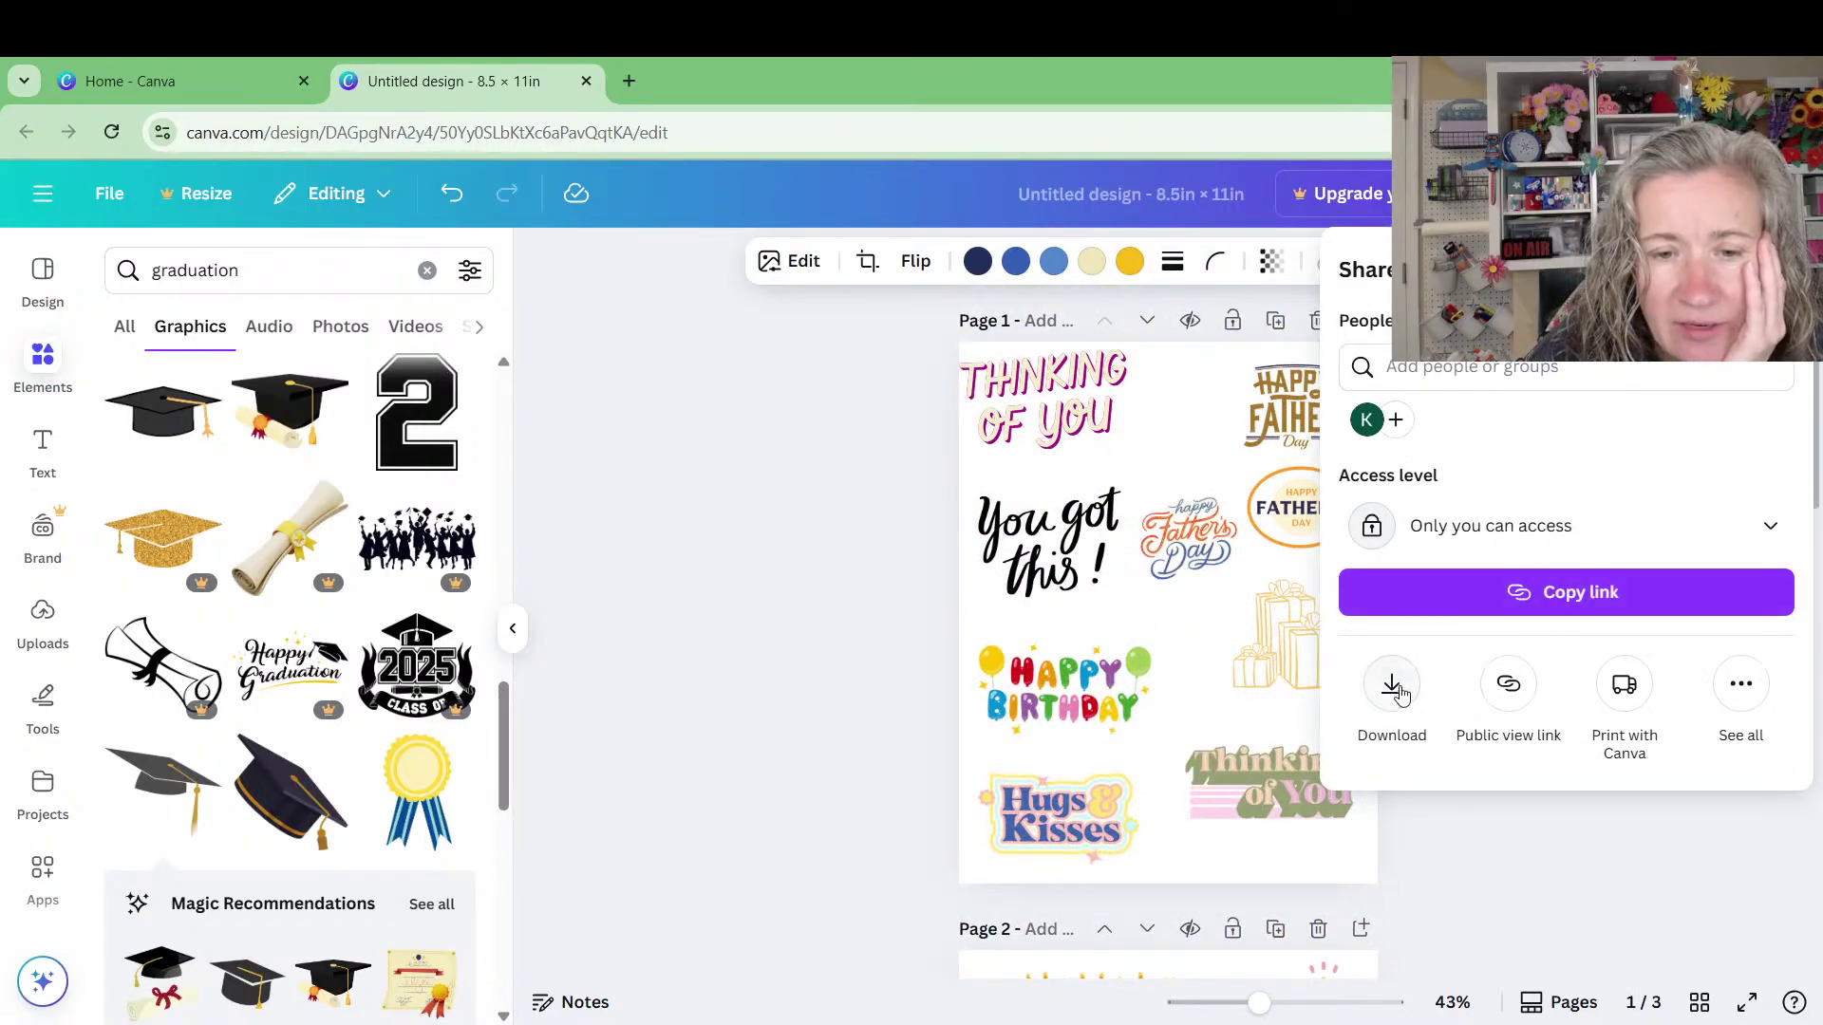
{"action": "left_click", "coordinate": [1393, 685]}
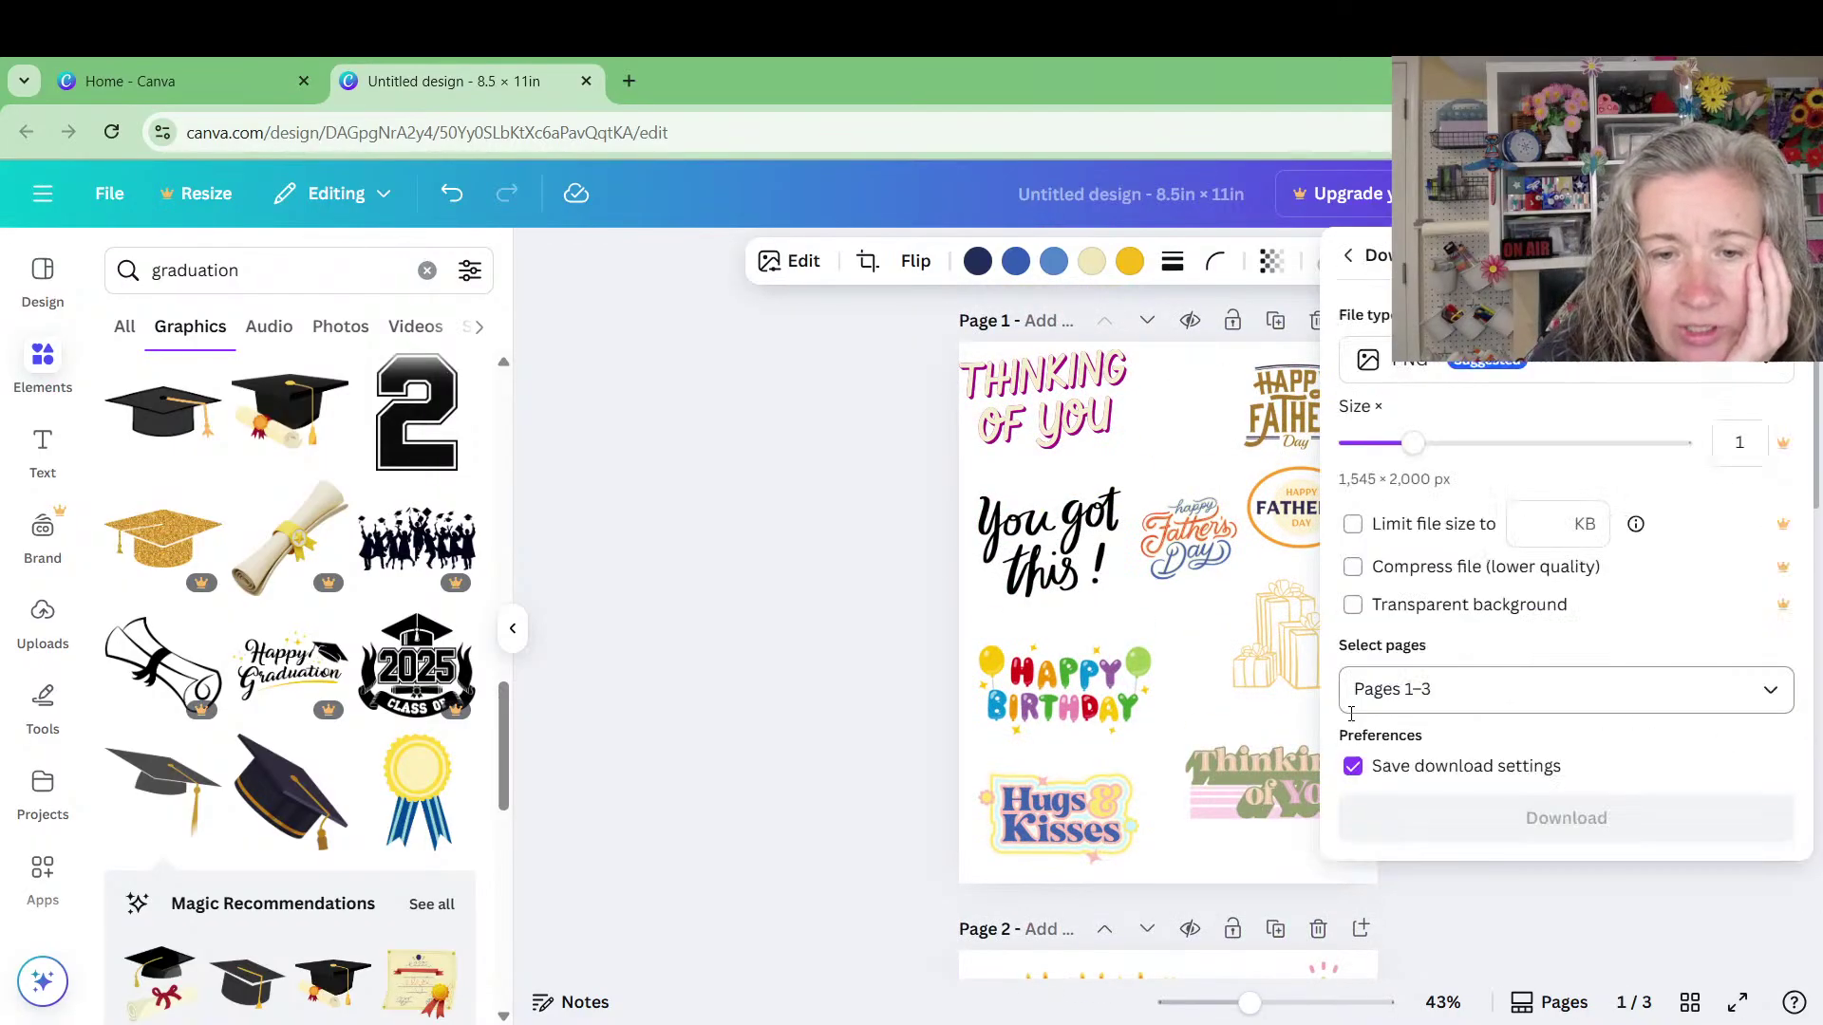
{"action": "left_click", "coordinate": [1482, 378]}
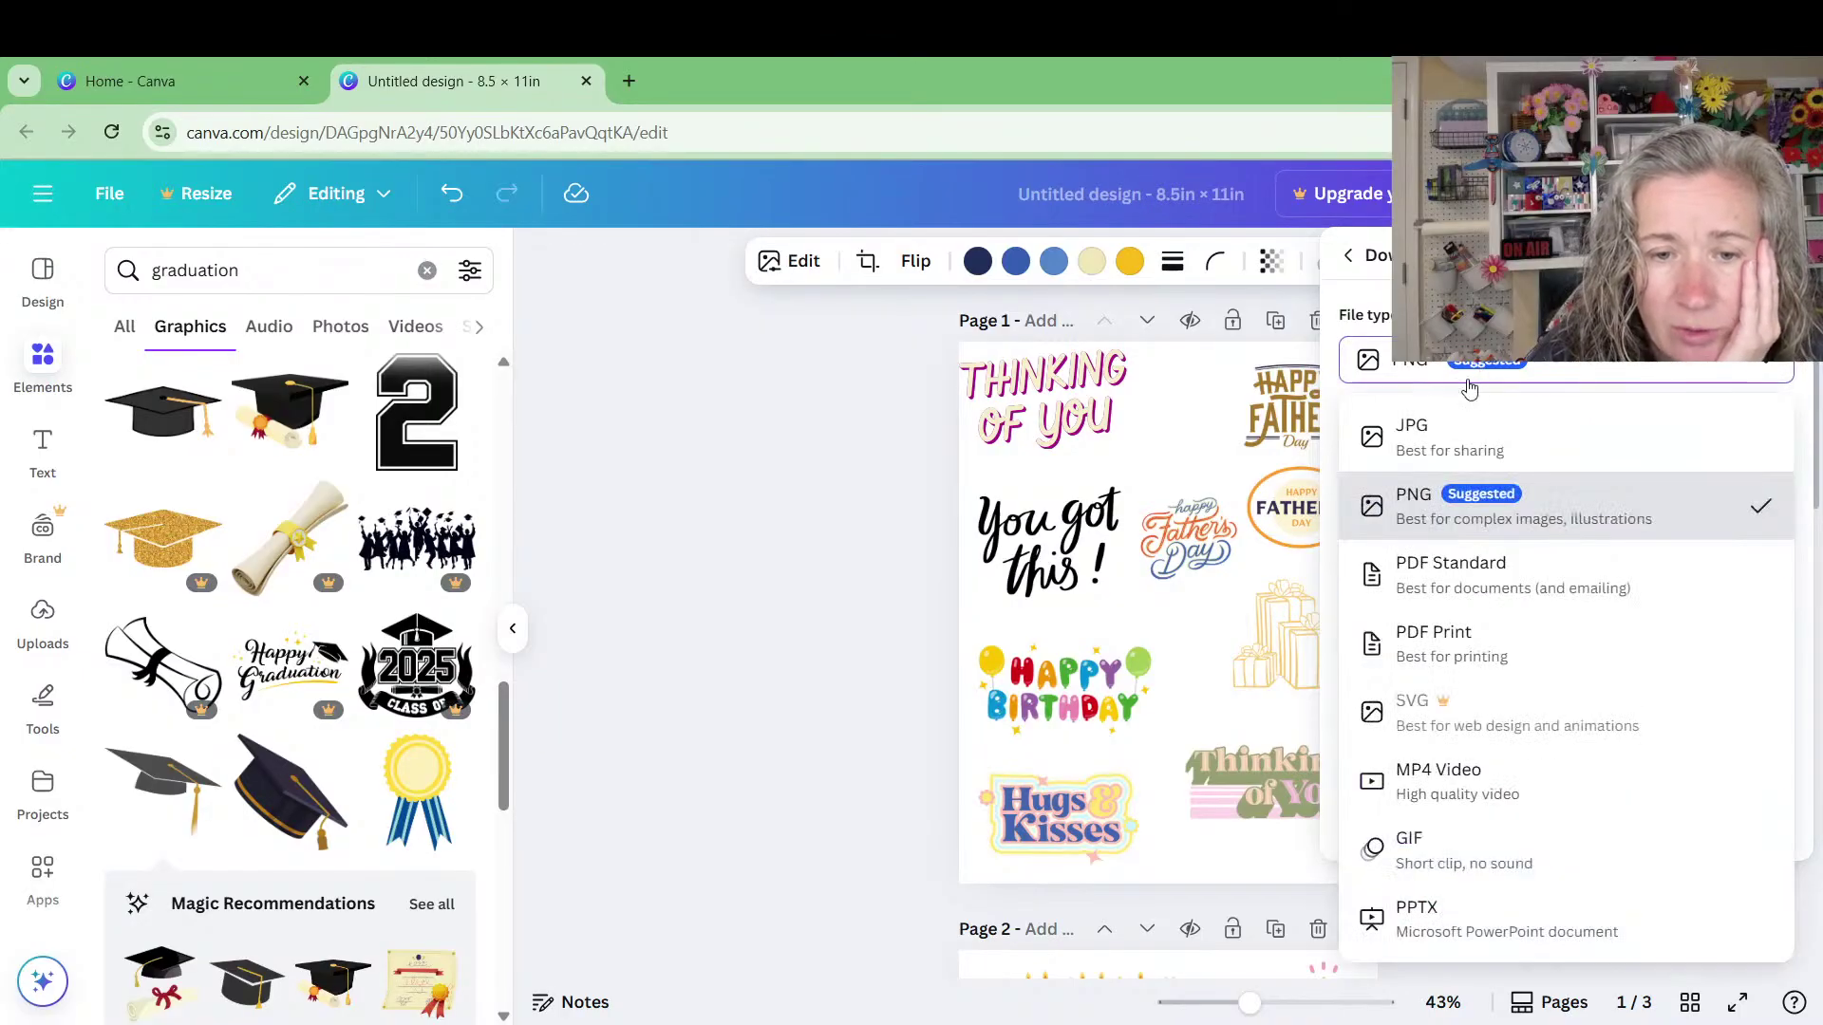
{"action": "left_click", "coordinate": [1479, 655]}
{"action": "left_click", "coordinate": [1505, 801]}
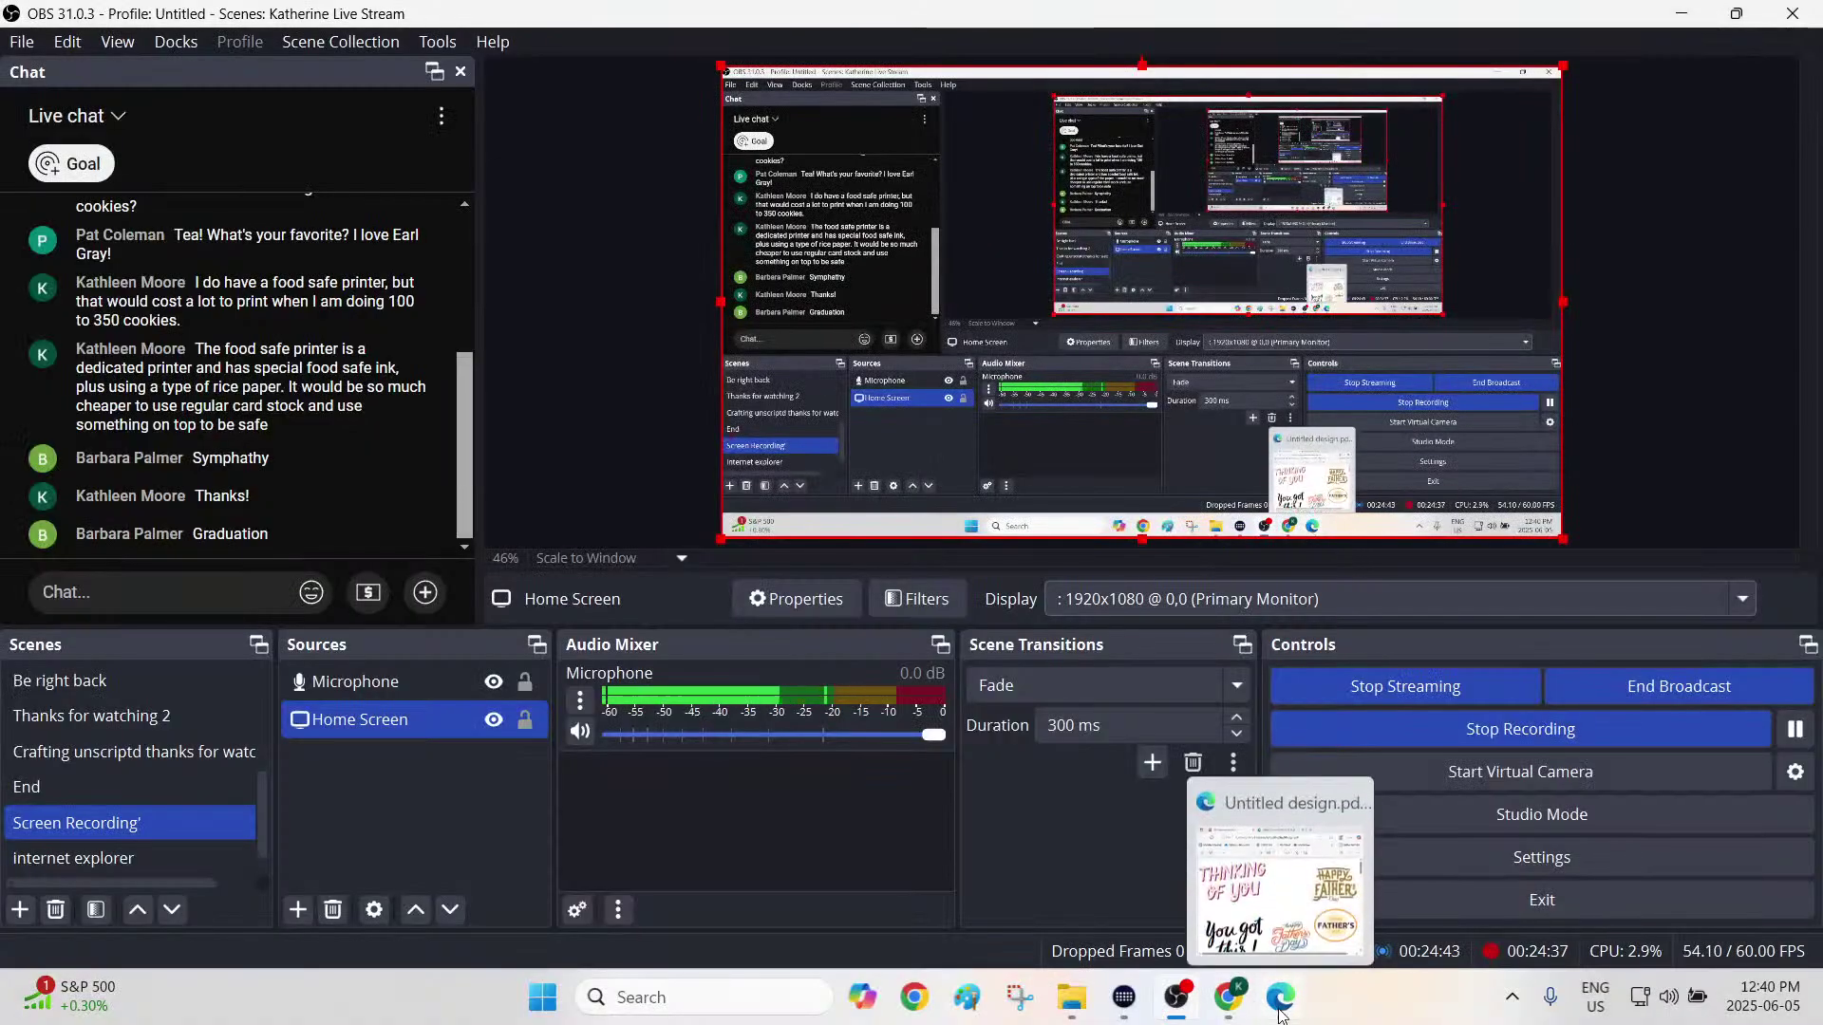
Switch to the downloaded Untitled design.pdf in Microsoft Edge, maximize its window, and review the graphics on all three pages
{"action": "left_click", "coordinate": [1223, 836]}
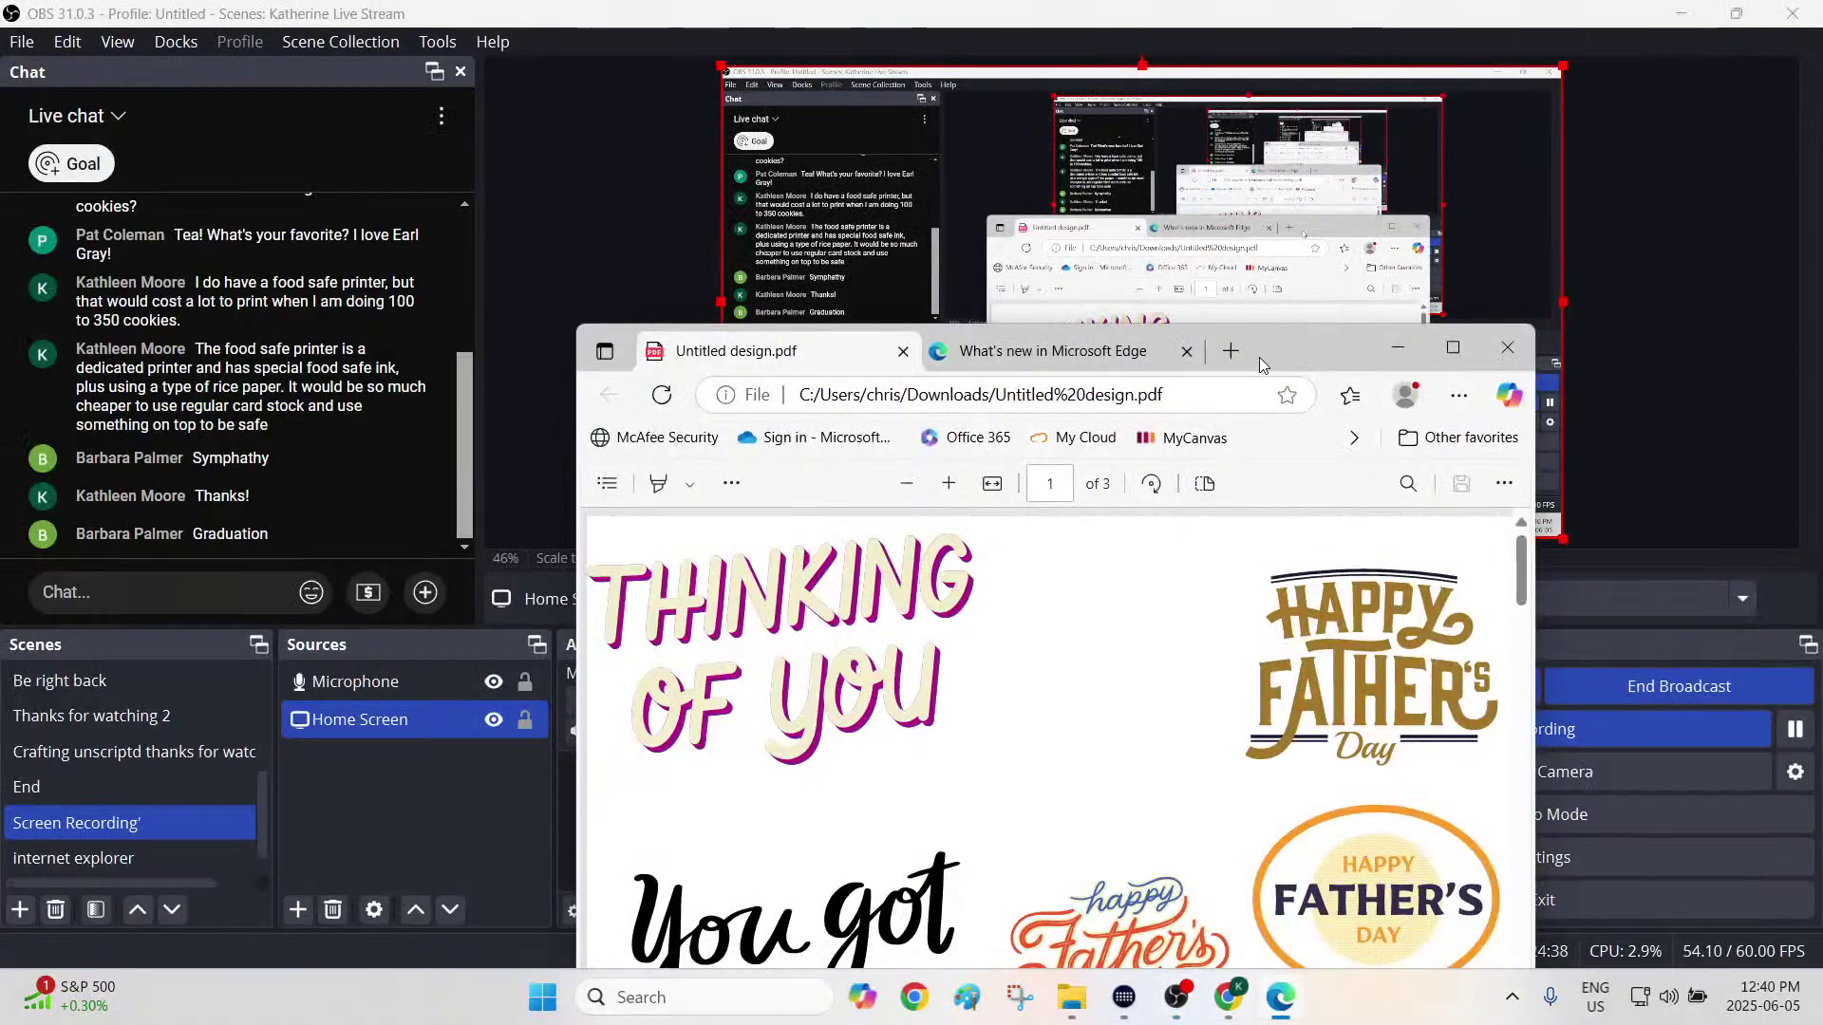
{"action": "left_click", "coordinate": [1453, 347]}
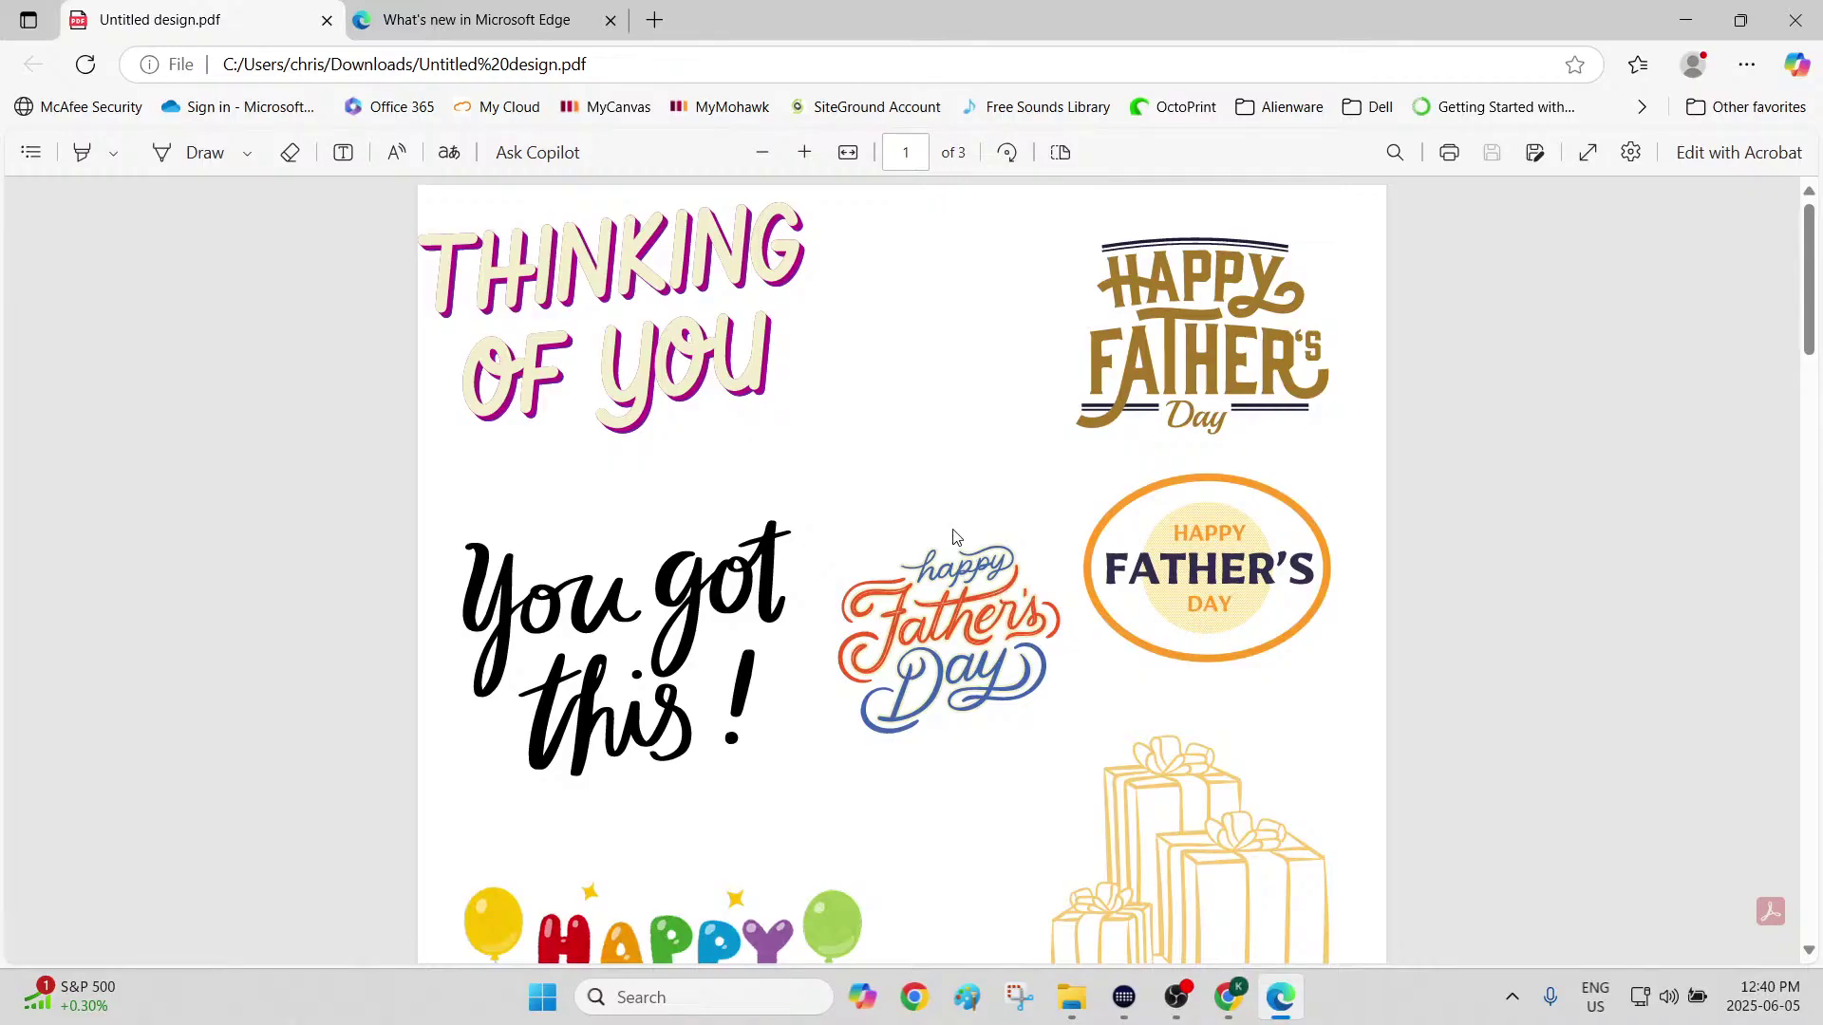
{"action": "scroll", "coordinate": [954, 534], "scroll_direction": "down", "scroll_amount": 3}
{"action": "scroll", "coordinate": [925, 521], "scroll_direction": "down", "scroll_amount": 5}
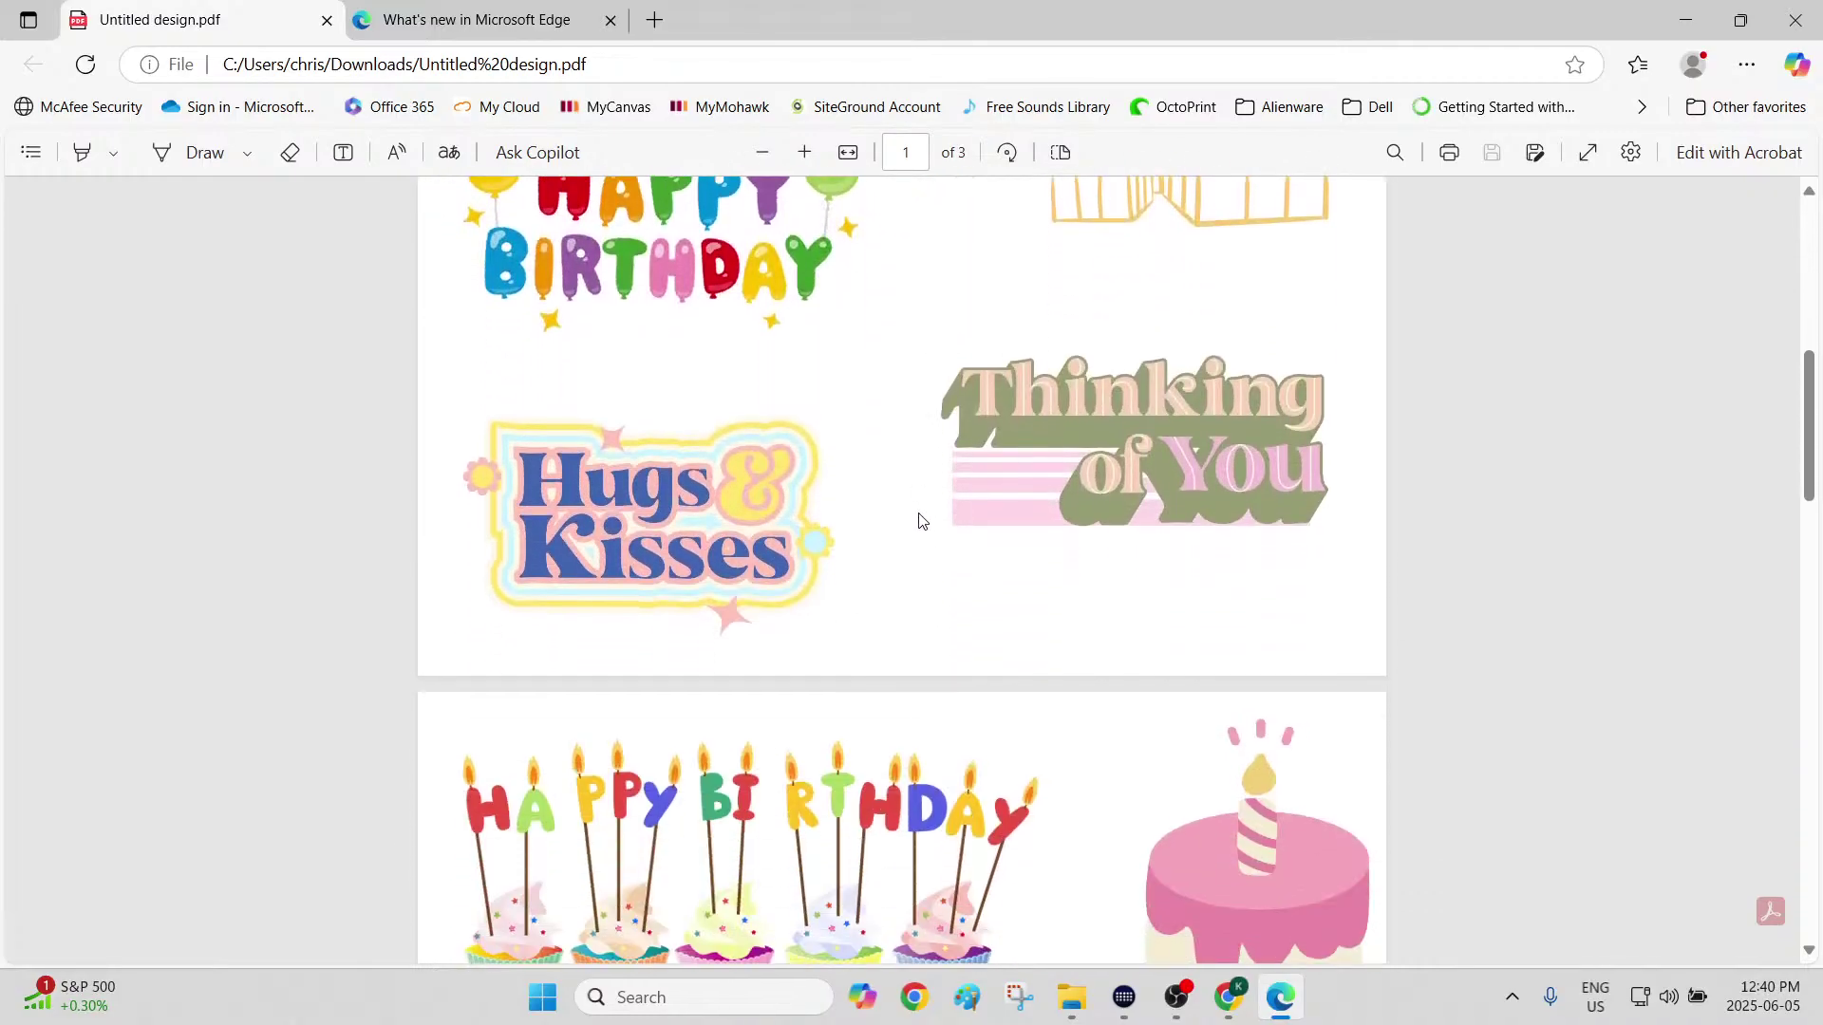
{"action": "scroll", "coordinate": [918, 520], "scroll_direction": "down", "scroll_amount": 15}
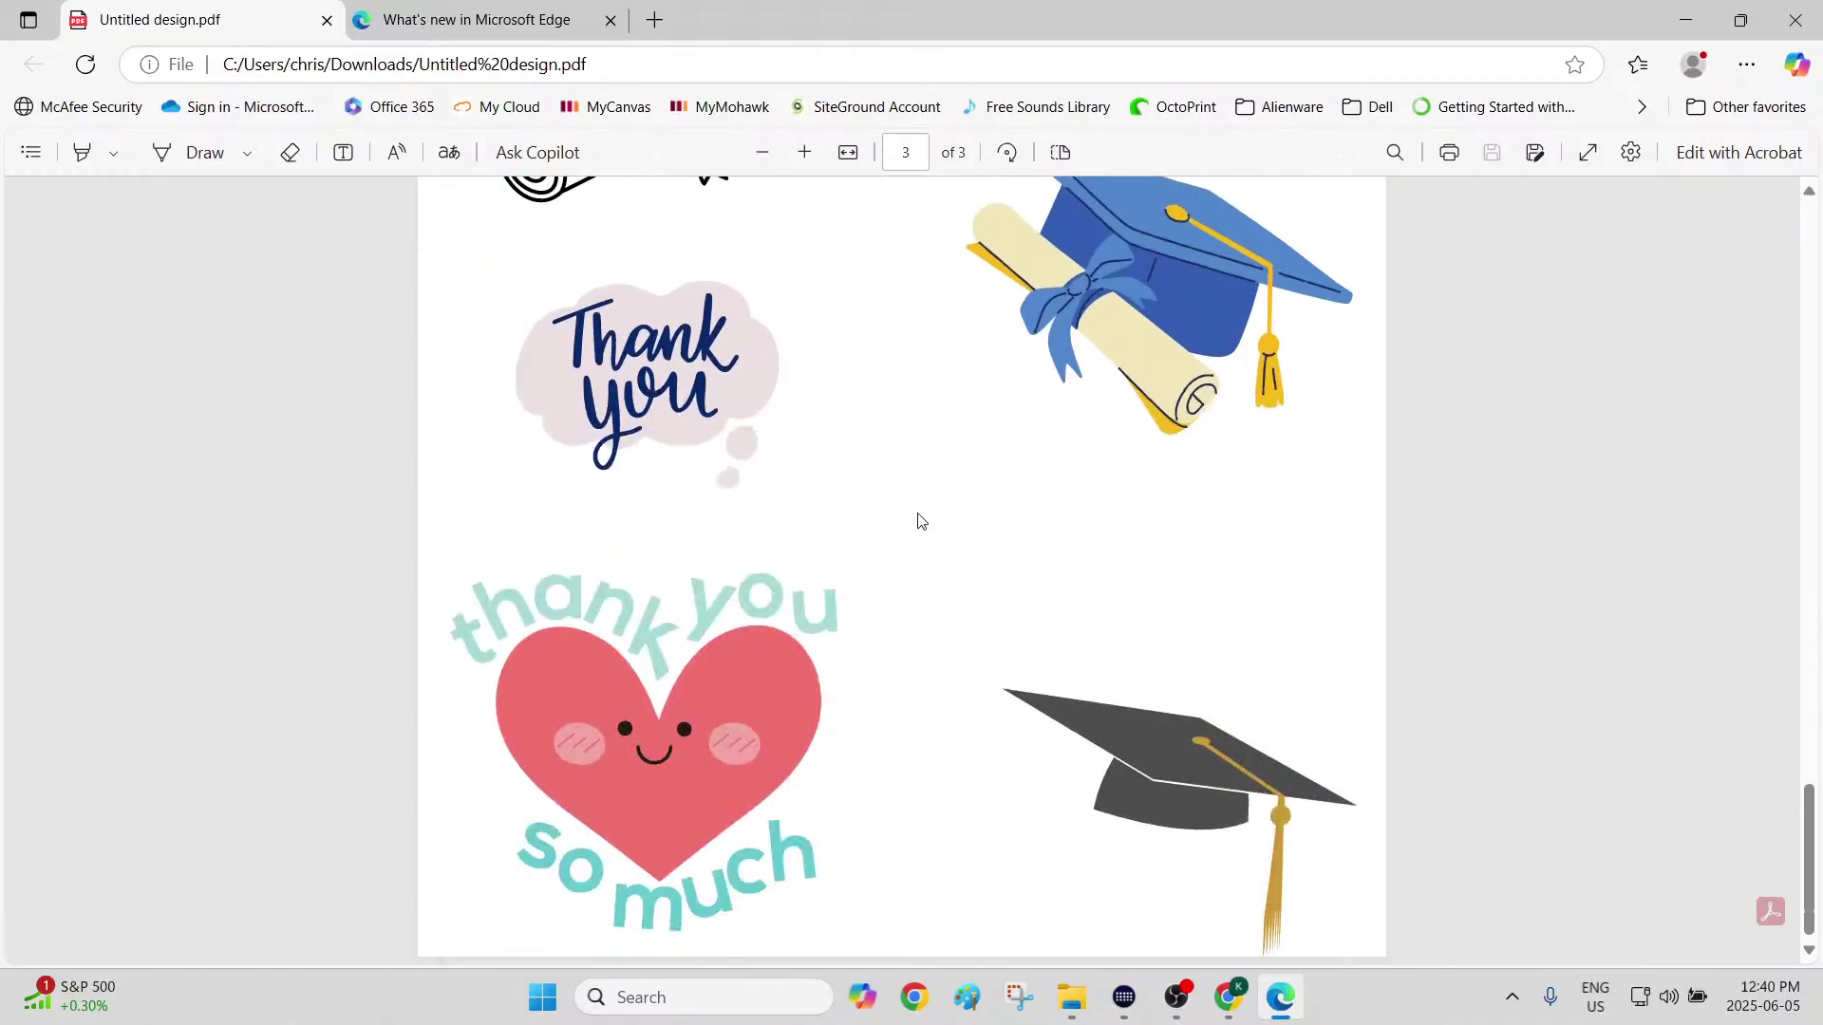
{"action": "scroll", "coordinate": [939, 652], "scroll_direction": "up", "scroll_amount": 20}
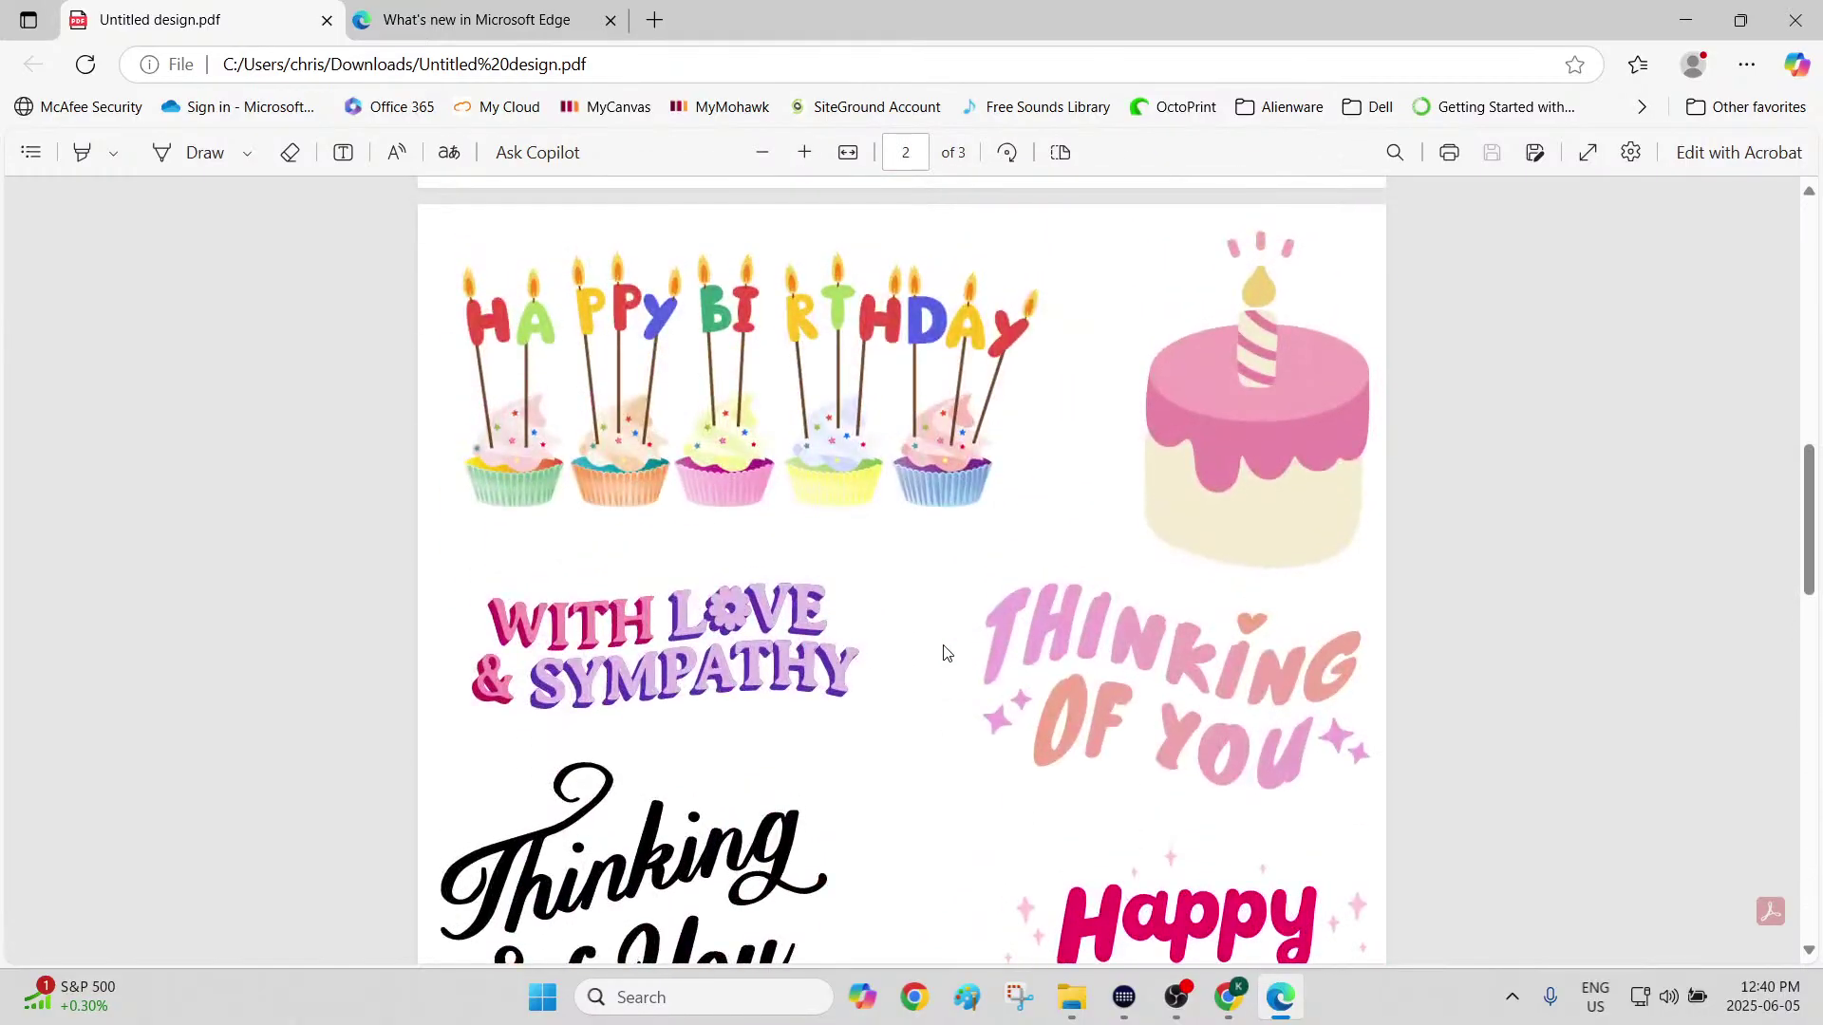
{"action": "scroll", "coordinate": [932, 651], "scroll_direction": "down", "scroll_amount": 10}
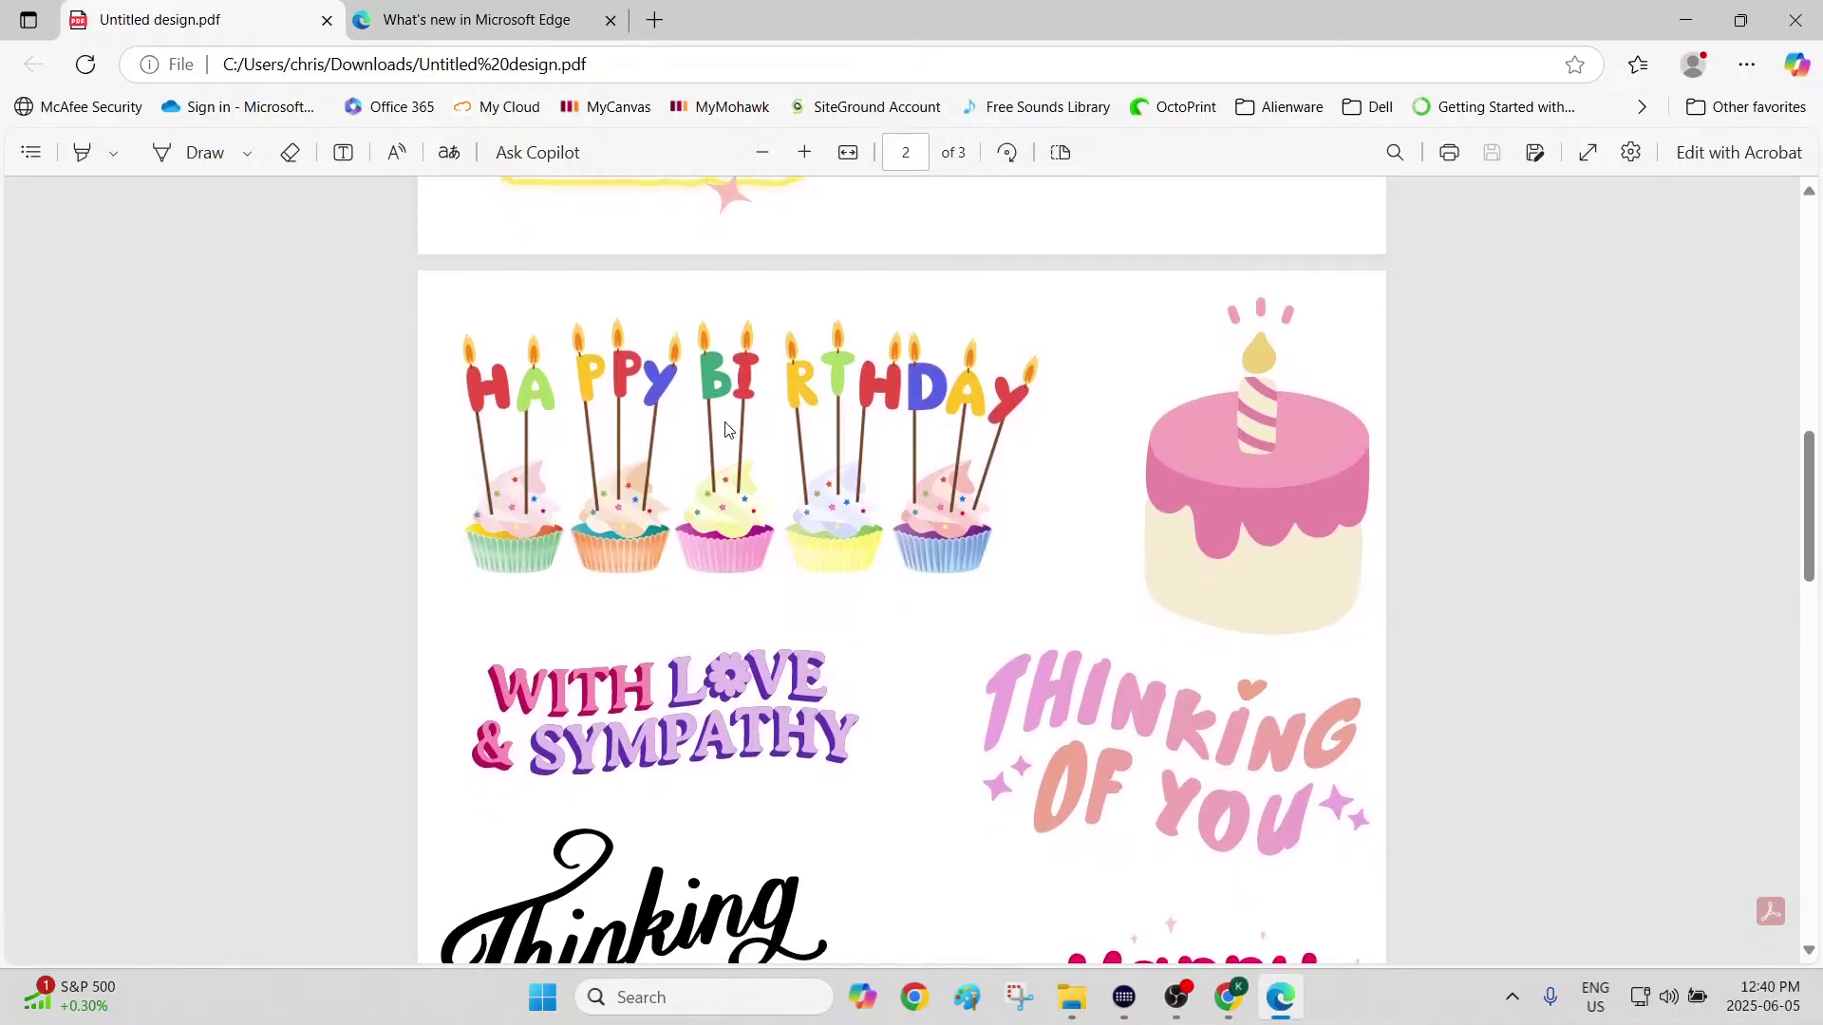
{"action": "scroll", "coordinate": [784, 439], "scroll_direction": "down", "scroll_amount": 10}
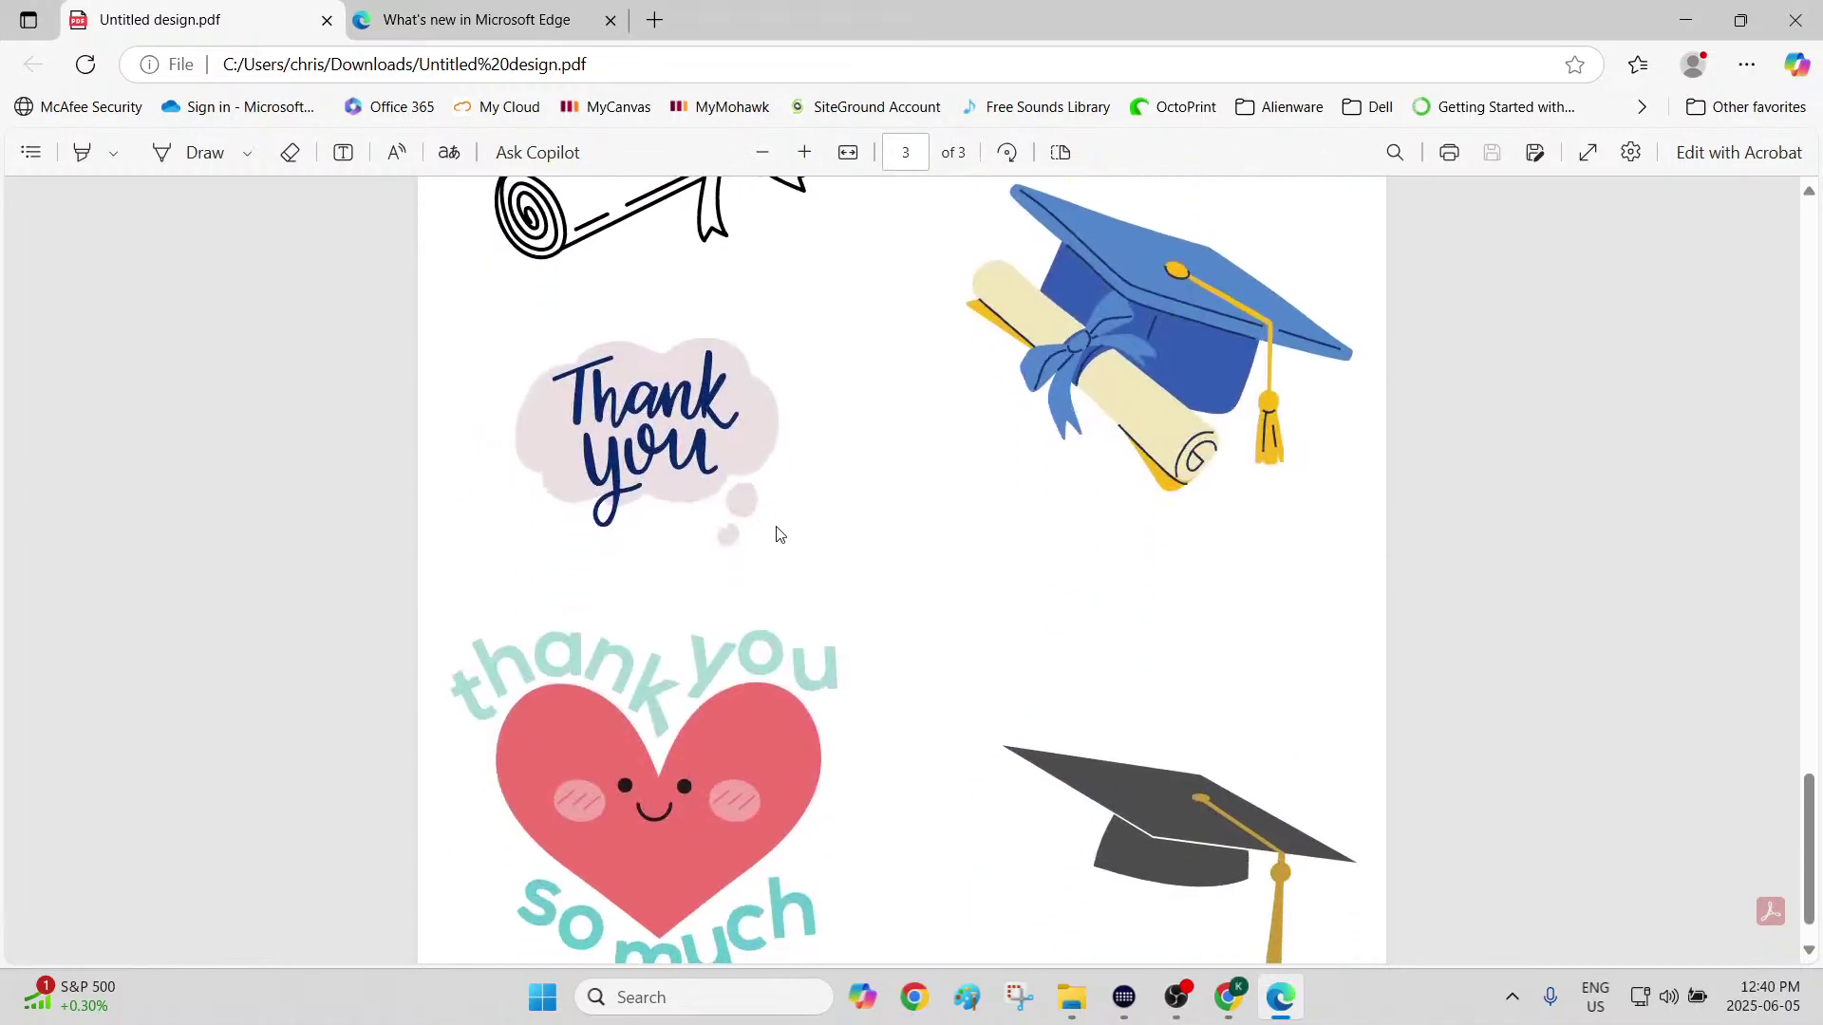
{"action": "scroll", "coordinate": [776, 534], "scroll_direction": "up", "scroll_amount": 8}
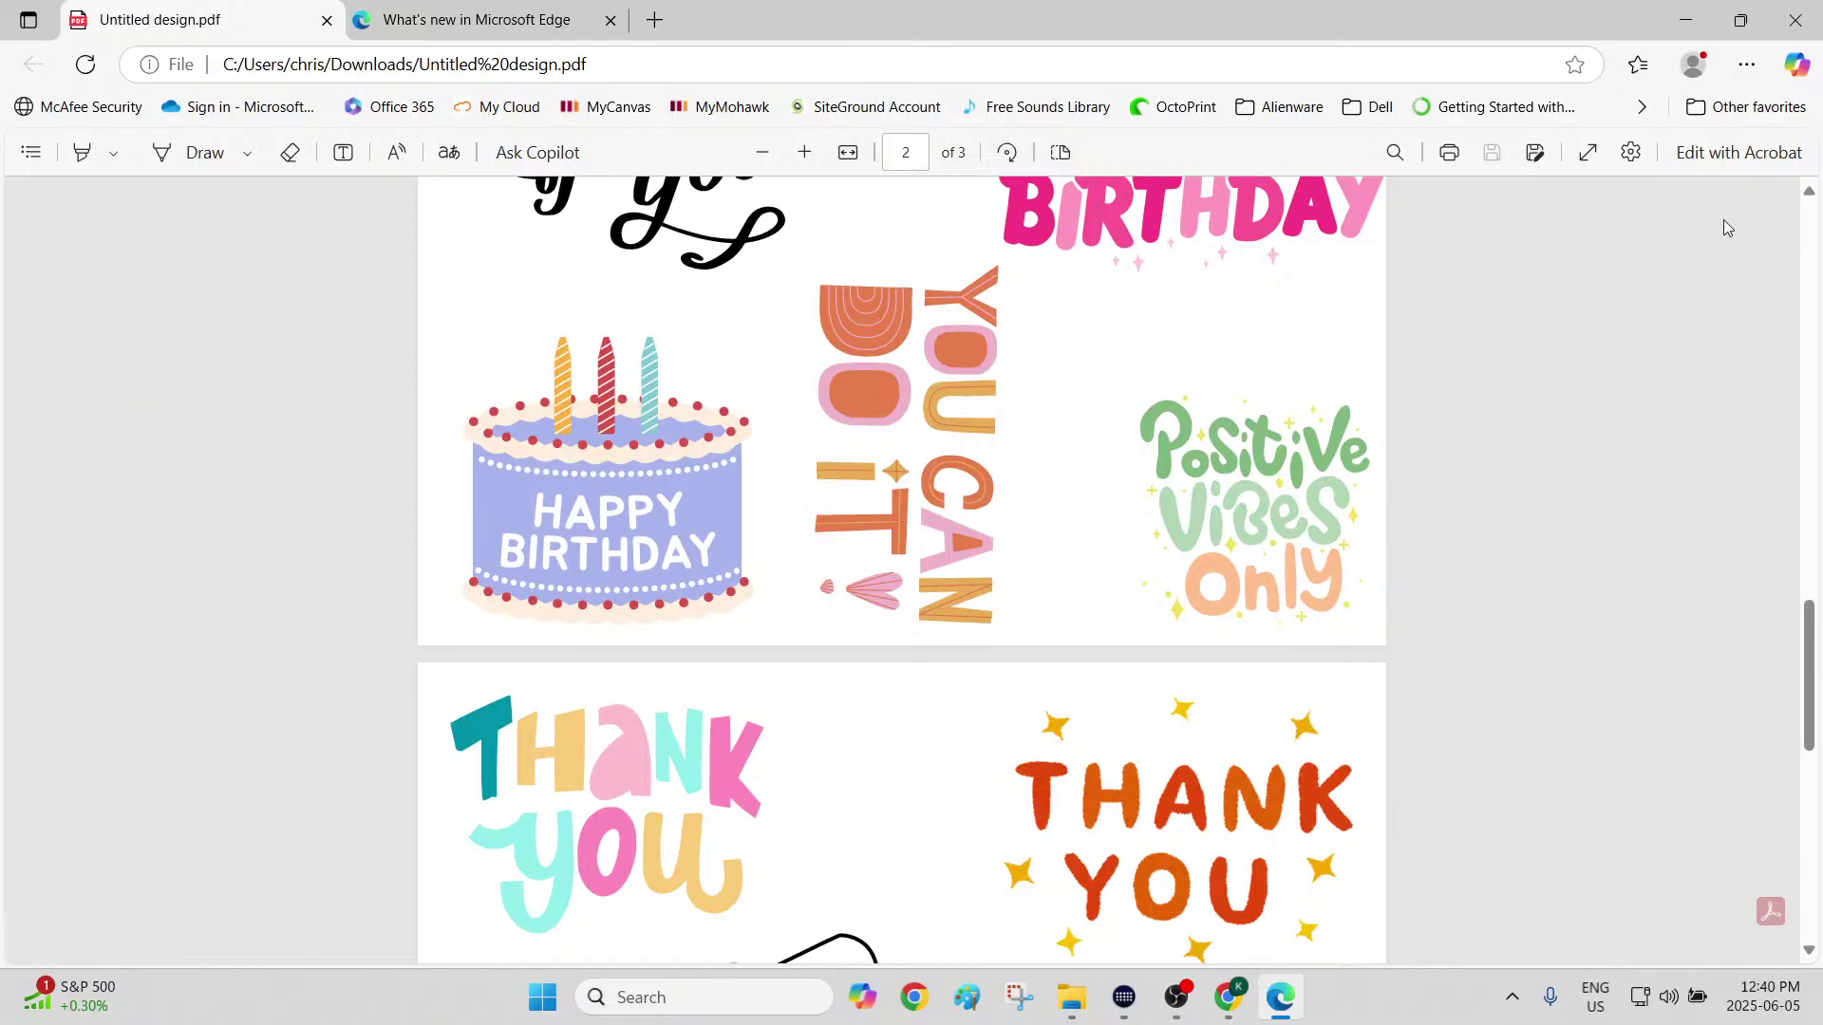
Start printing the PDF through the system print dialog and open the Home Printer's Paper/Quality preferences
{"action": "left_click", "coordinate": [1449, 152]}
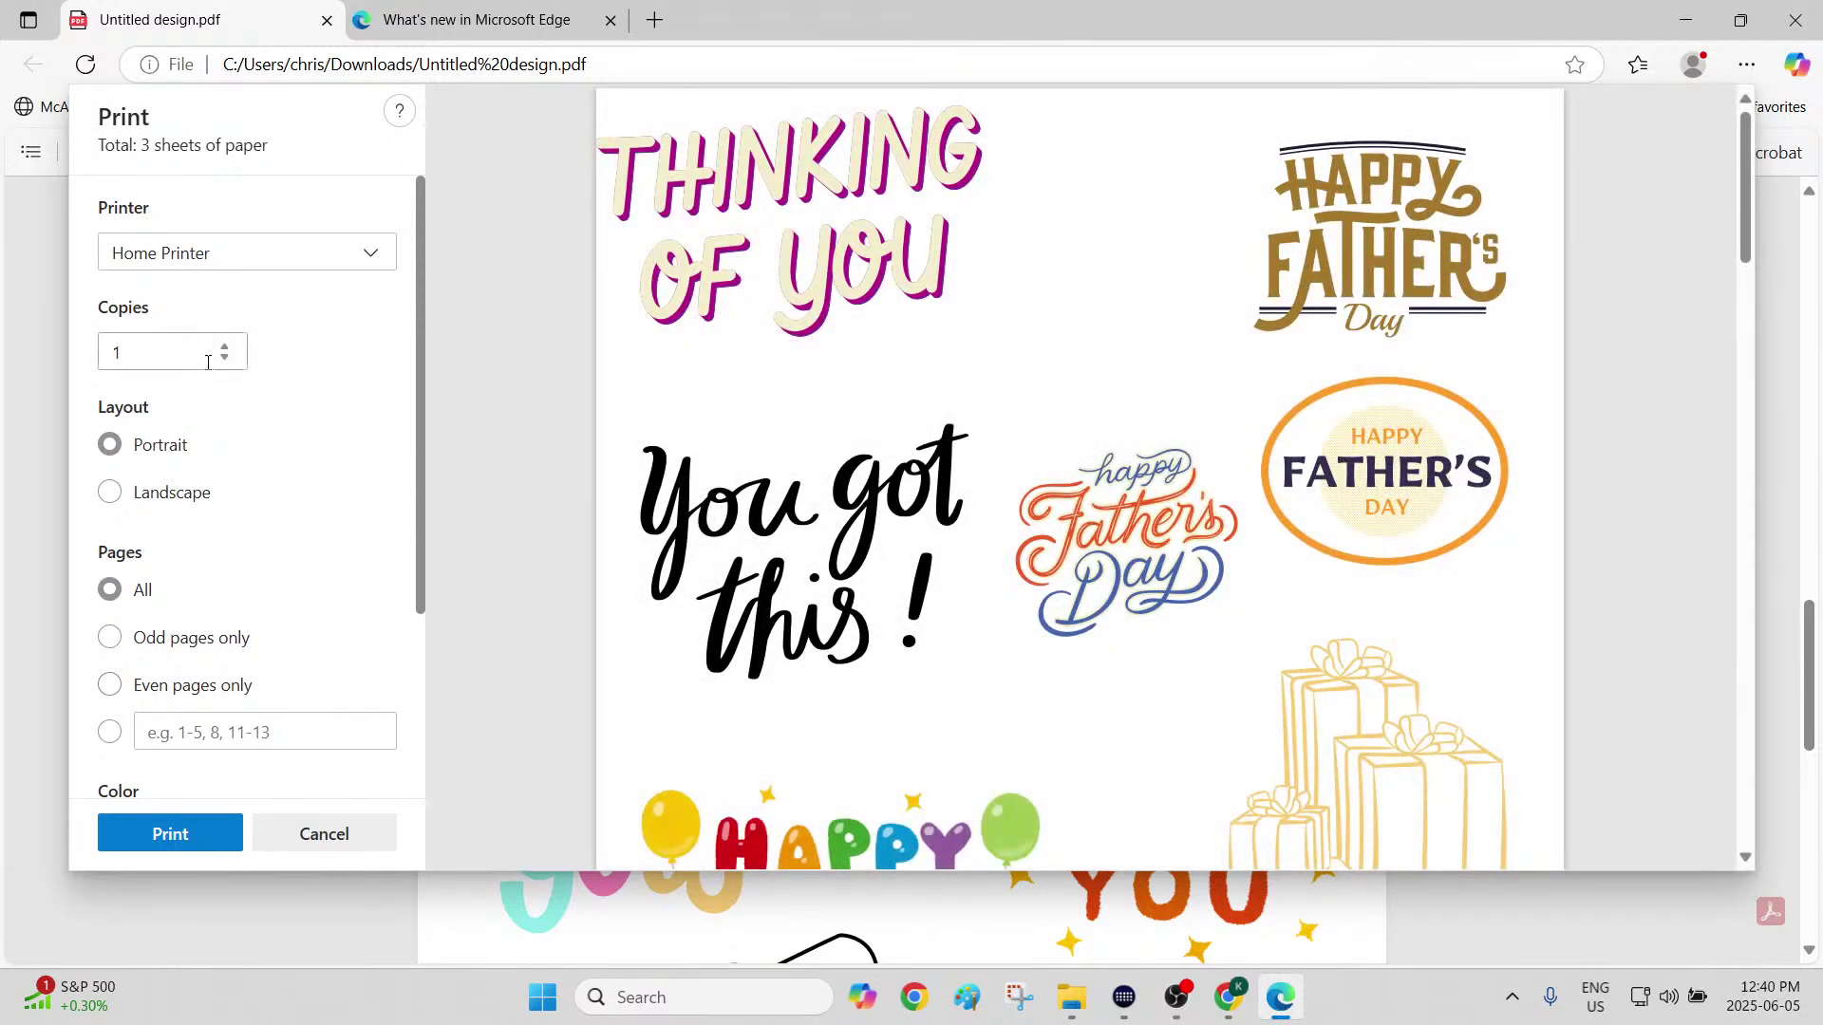
{"action": "scroll", "coordinate": [225, 368], "scroll_direction": "down", "scroll_amount": 3}
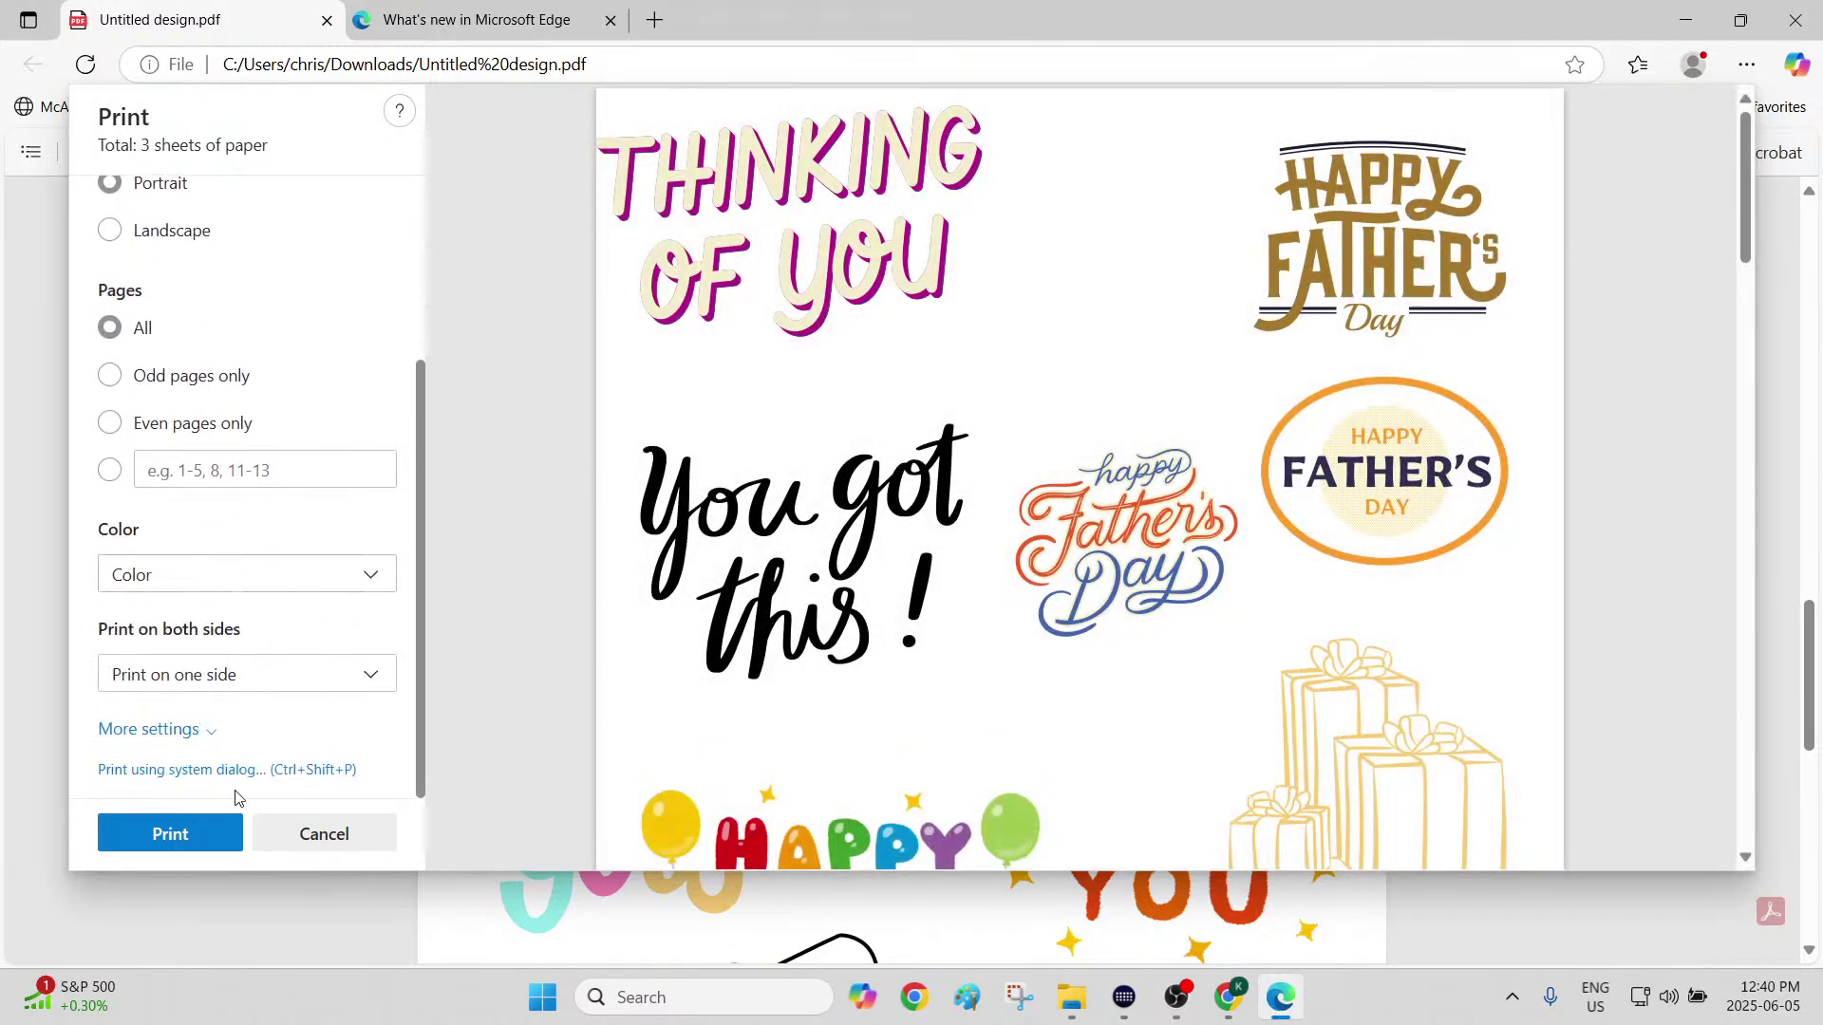
{"action": "left_click", "coordinate": [201, 769]}
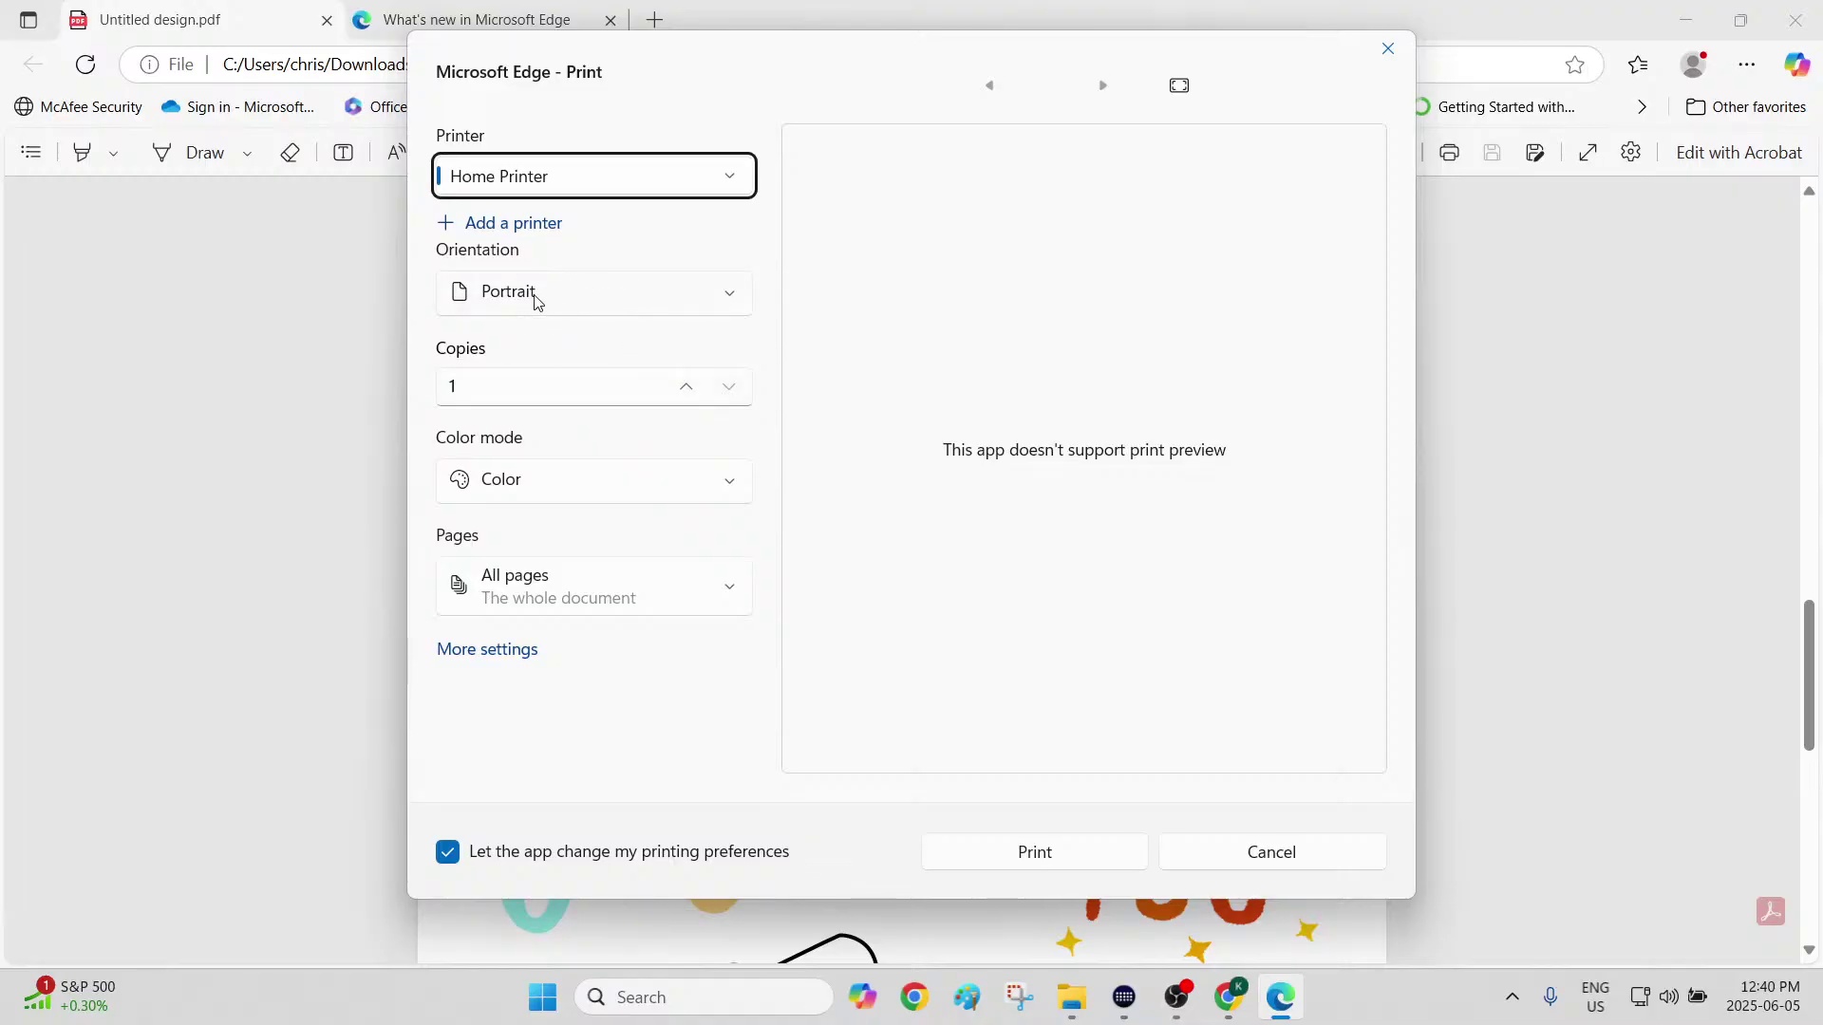
{"action": "left_click", "coordinate": [503, 651]}
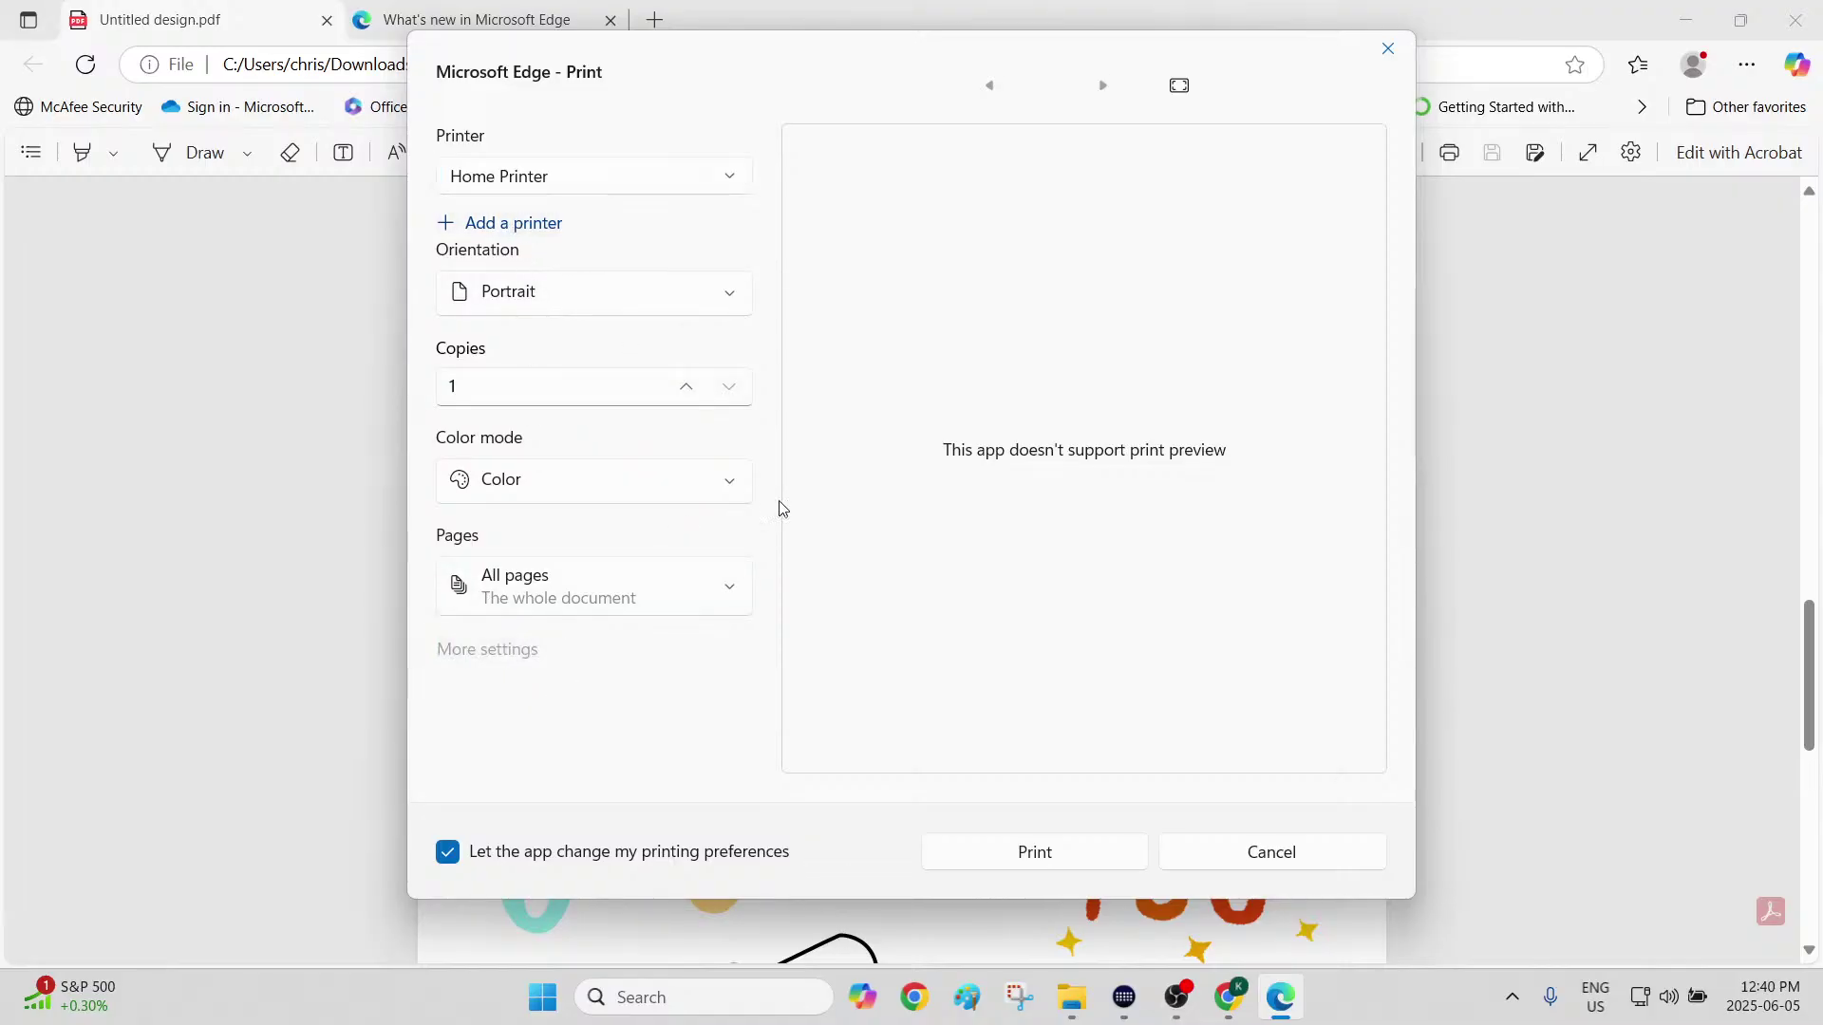
{"action": "left_click", "coordinate": [546, 112]}
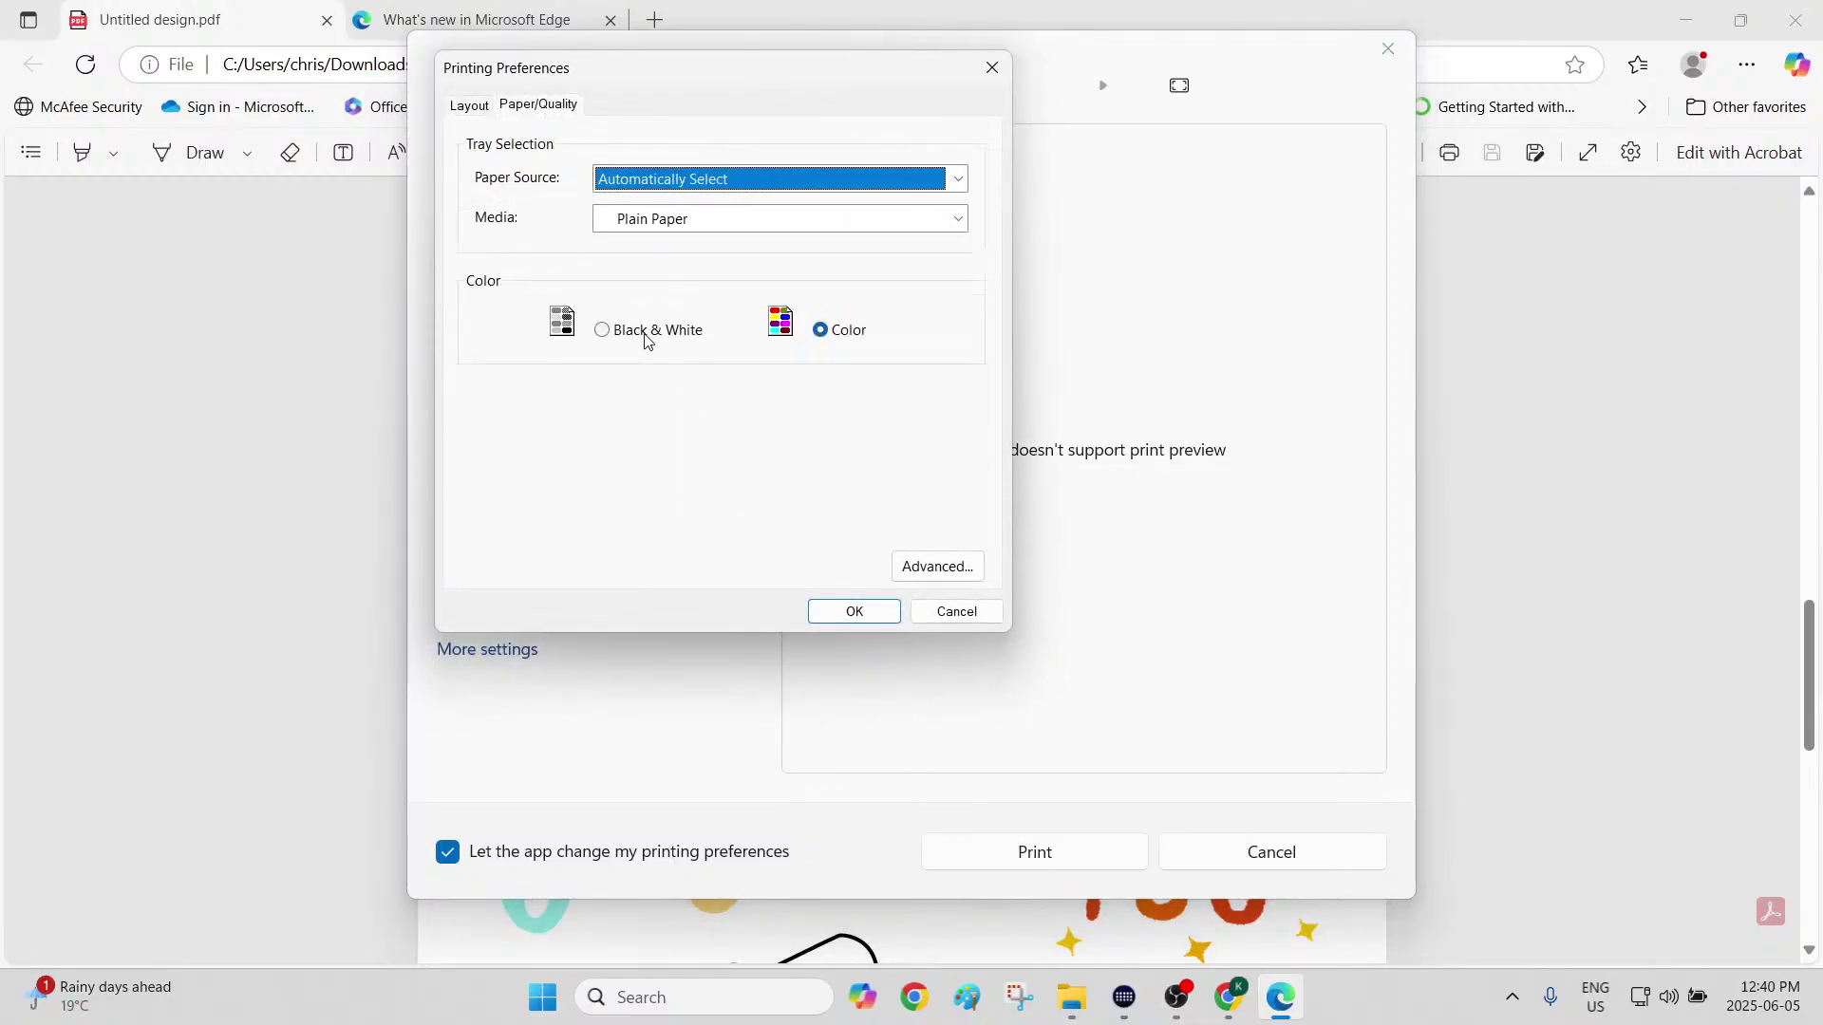
Change the output quality in the printer's advanced options, accept the preferences, and print the whole document
{"action": "left_click", "coordinate": [939, 568]}
{"action": "left_click", "coordinate": [715, 357]}
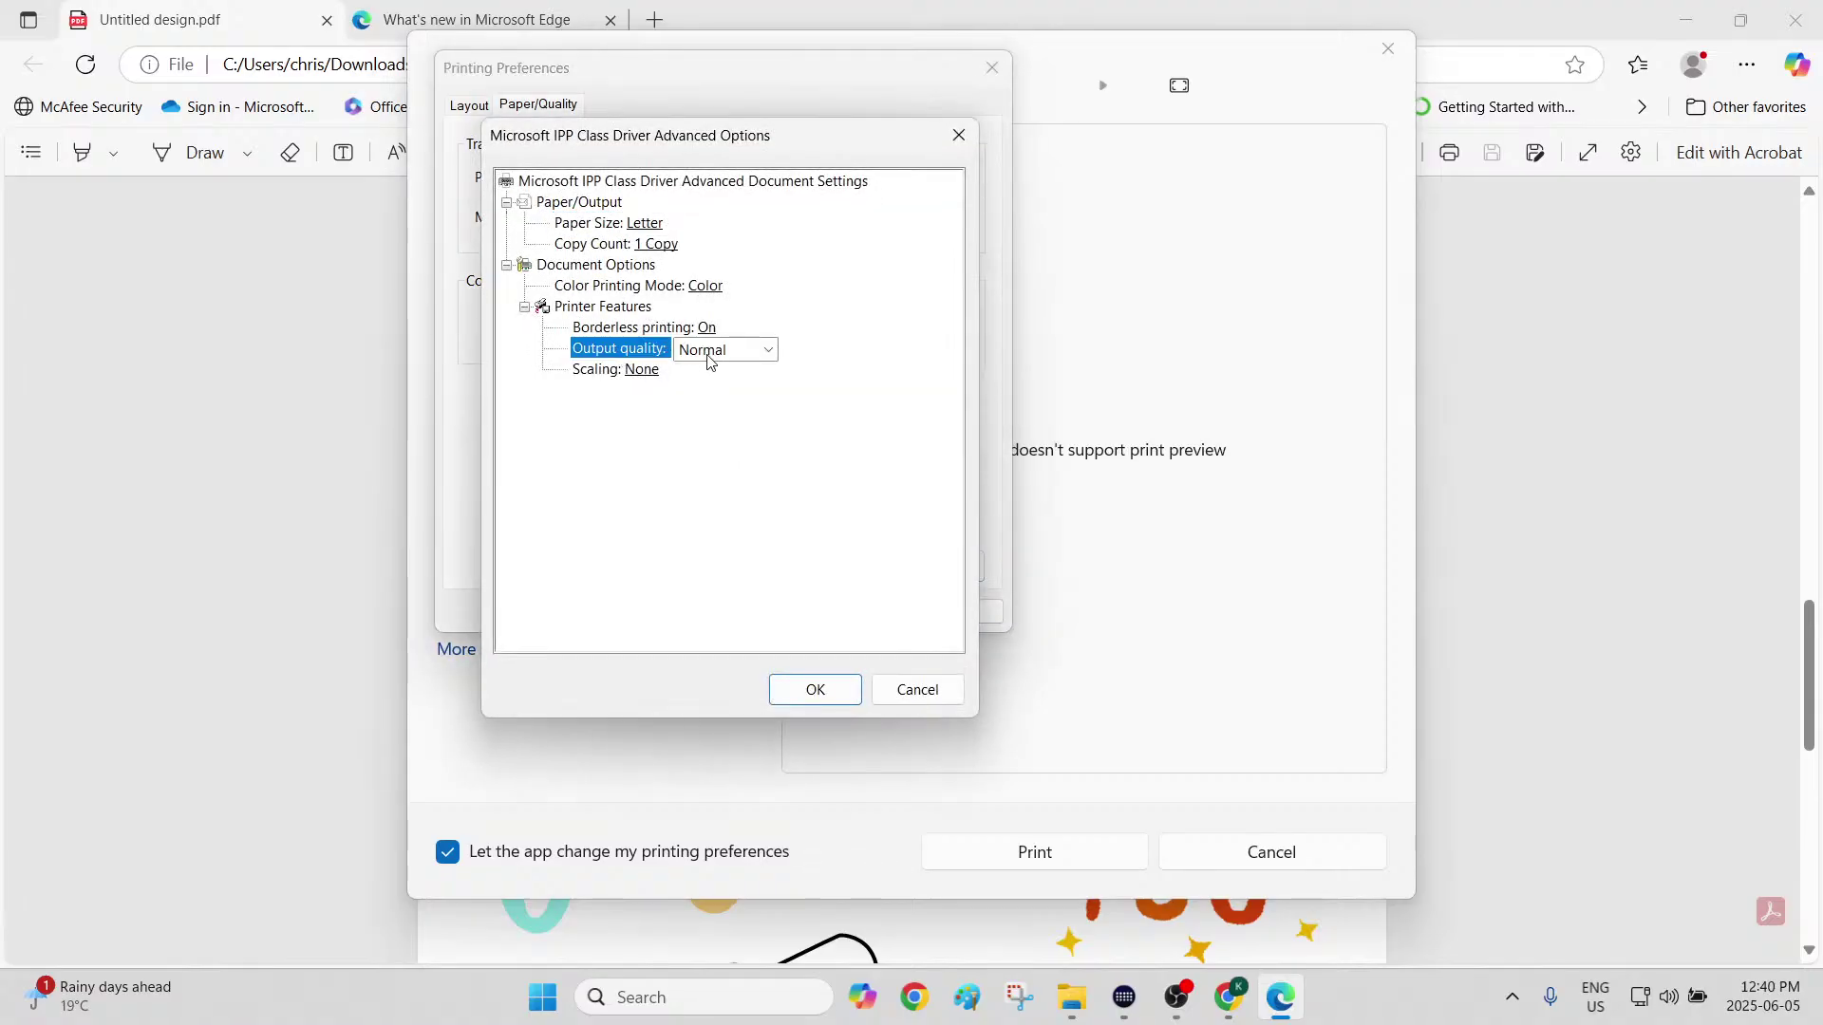
{"action": "left_click", "coordinate": [710, 351]}
{"action": "left_click", "coordinate": [716, 395]}
{"action": "left_click", "coordinate": [814, 690]}
{"action": "left_click", "coordinate": [841, 614]}
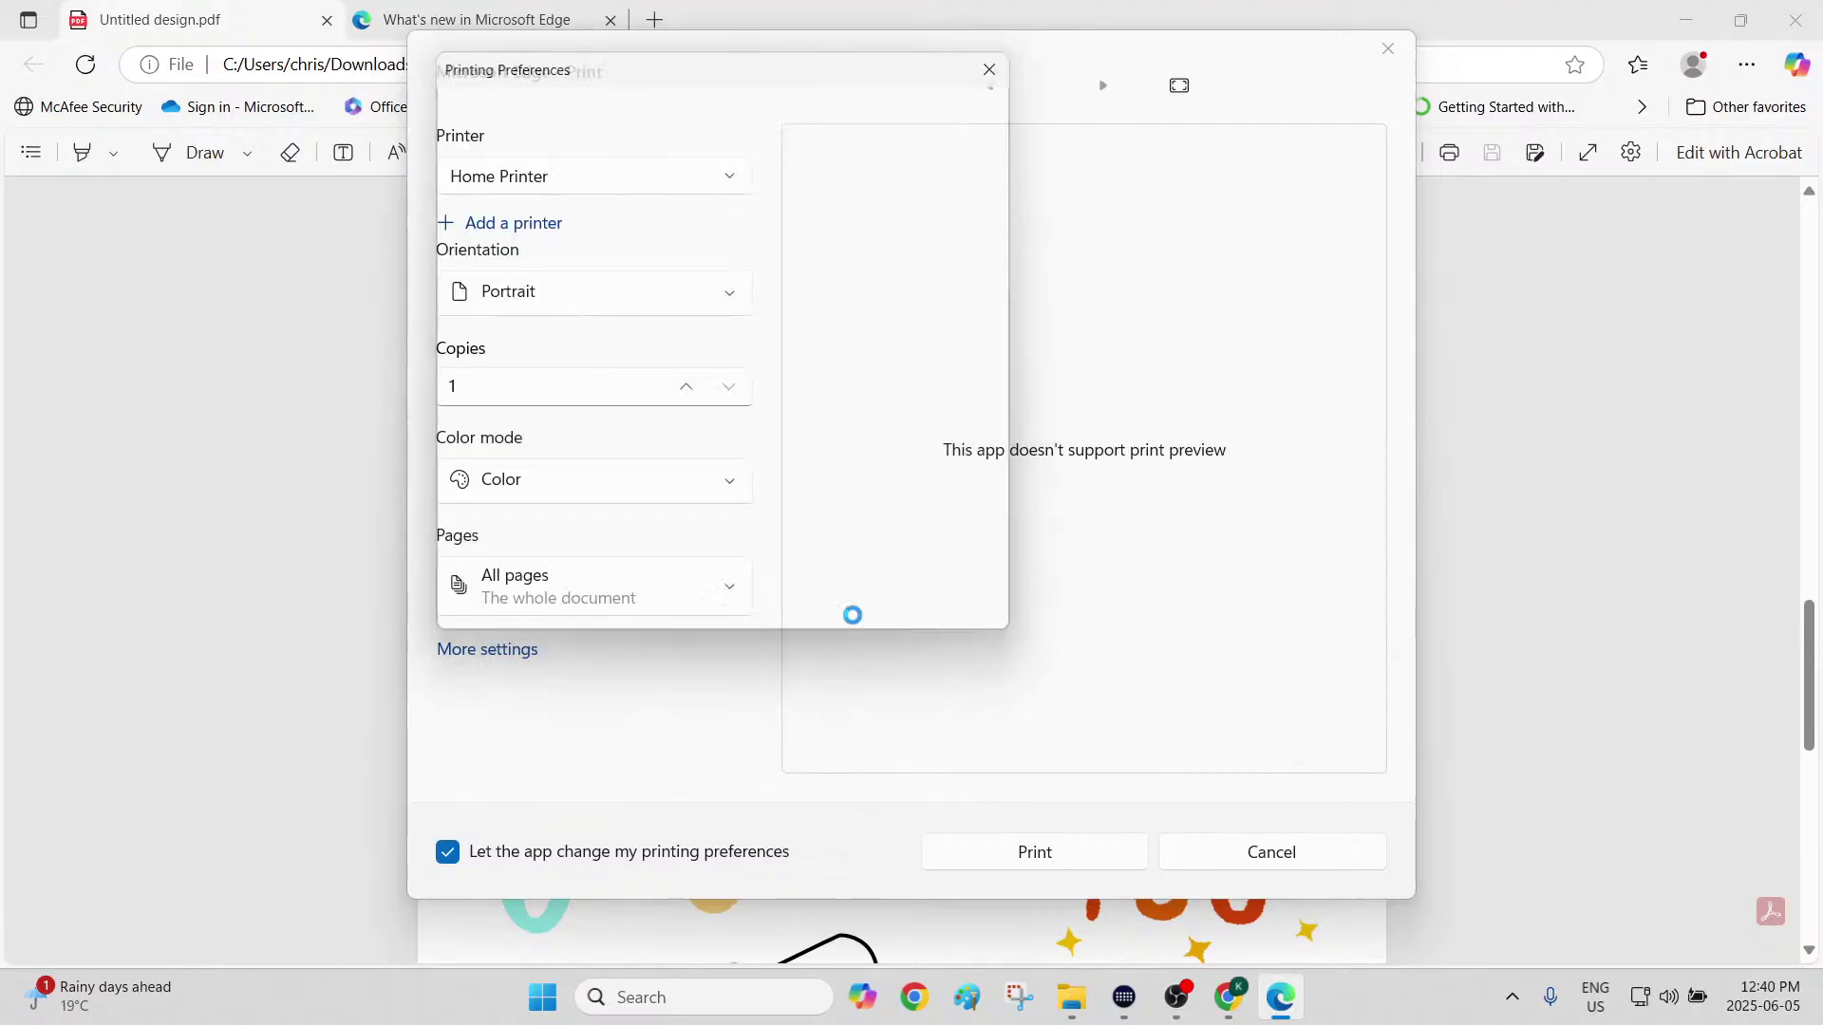
{"action": "left_click", "coordinate": [1020, 860]}
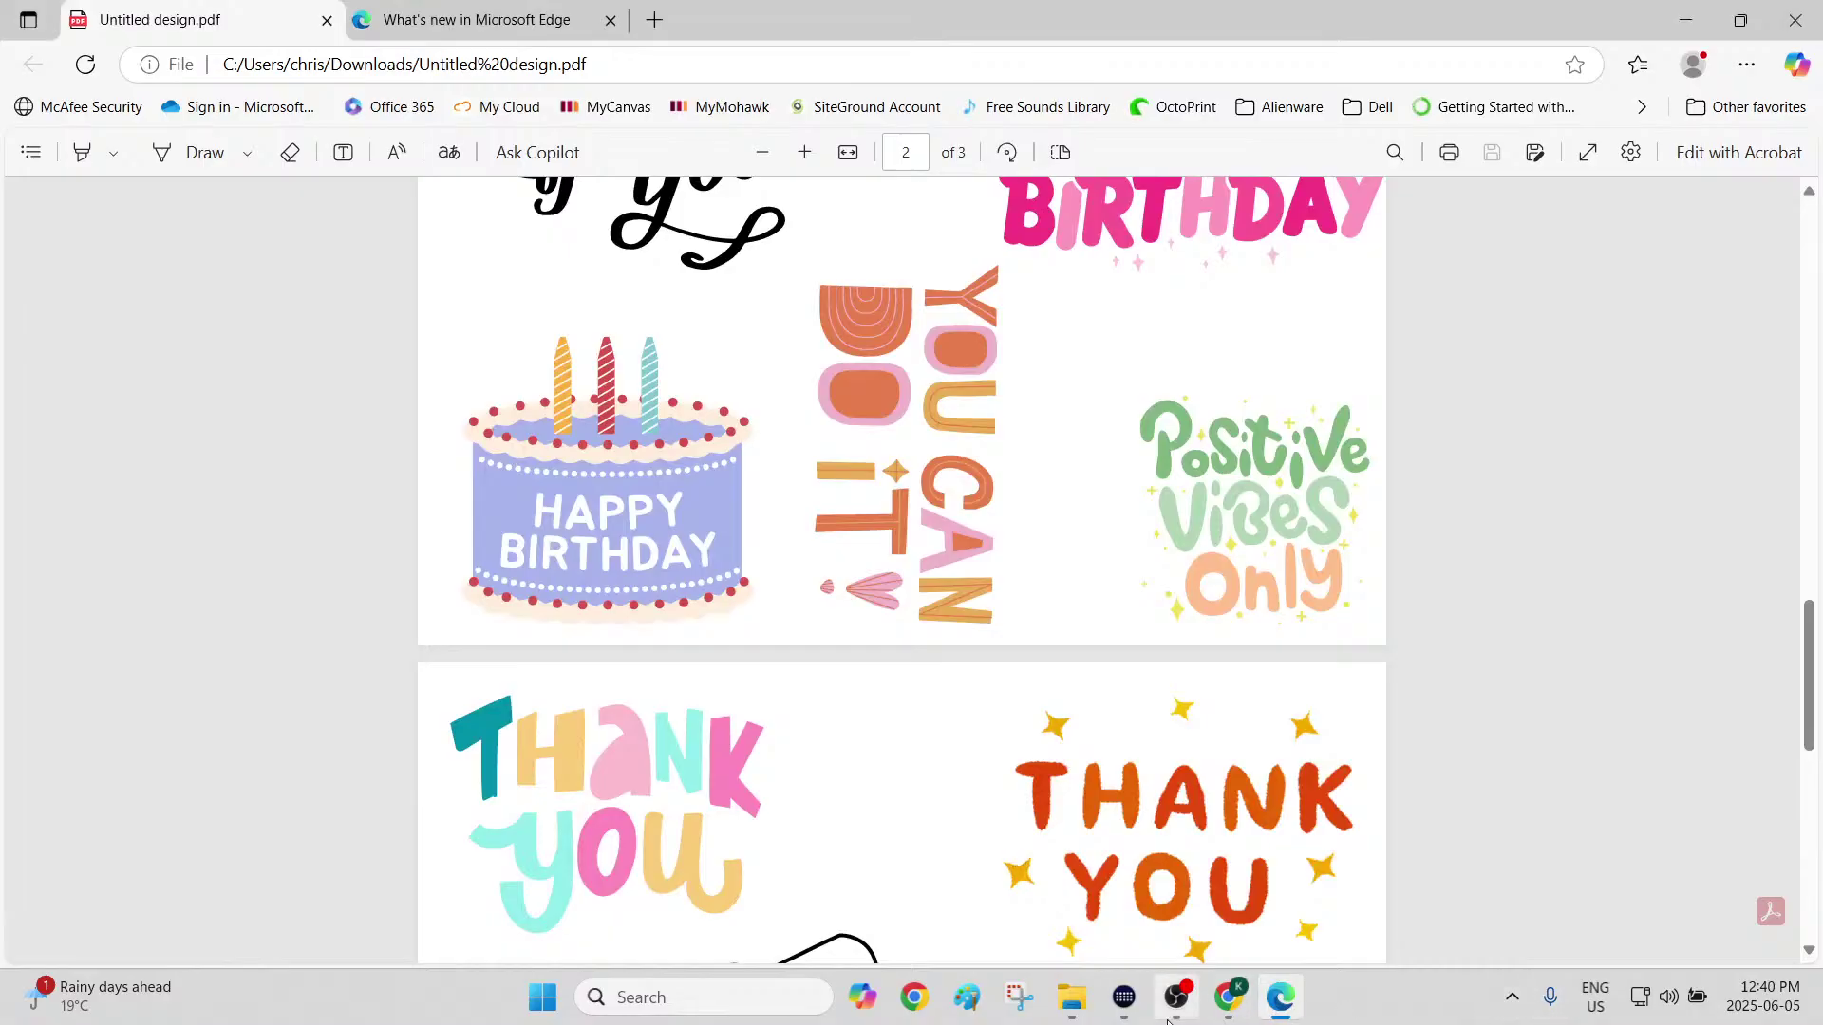
{"action": "mouse_move", "coordinate": [1234, 1005]}
{"action": "mouse_move", "coordinate": [1175, 1022]}
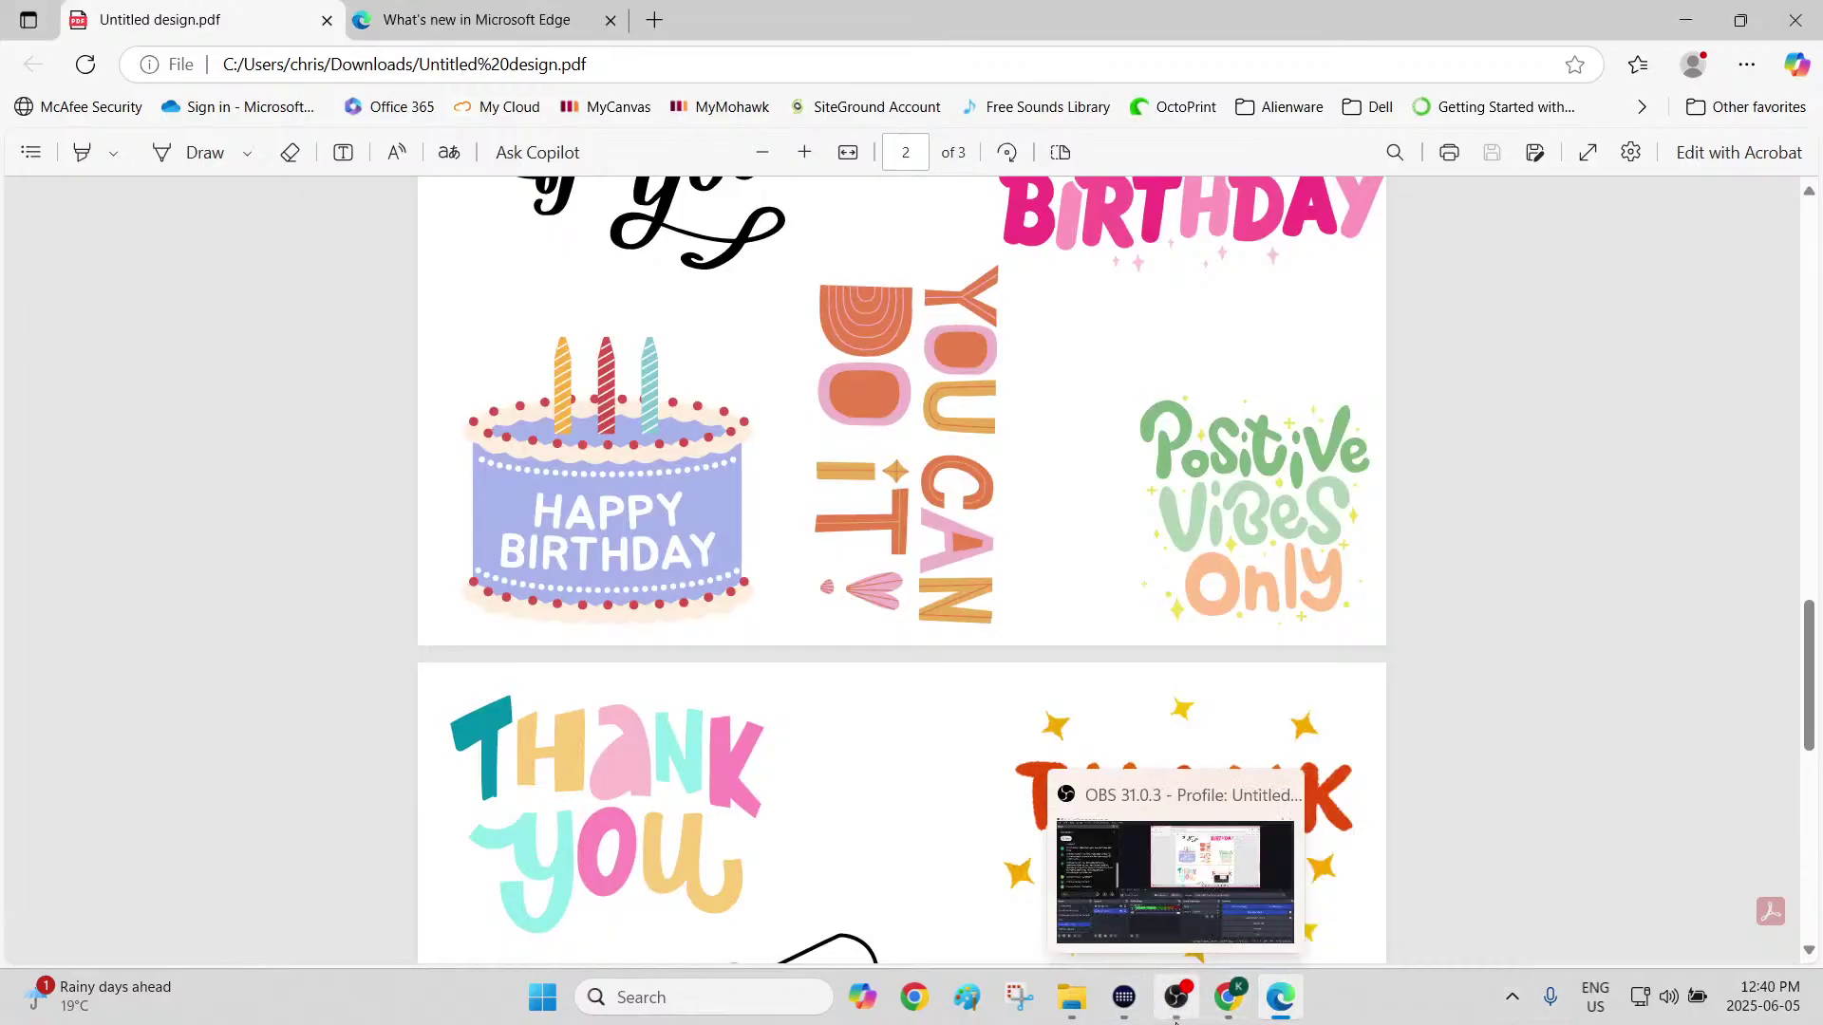